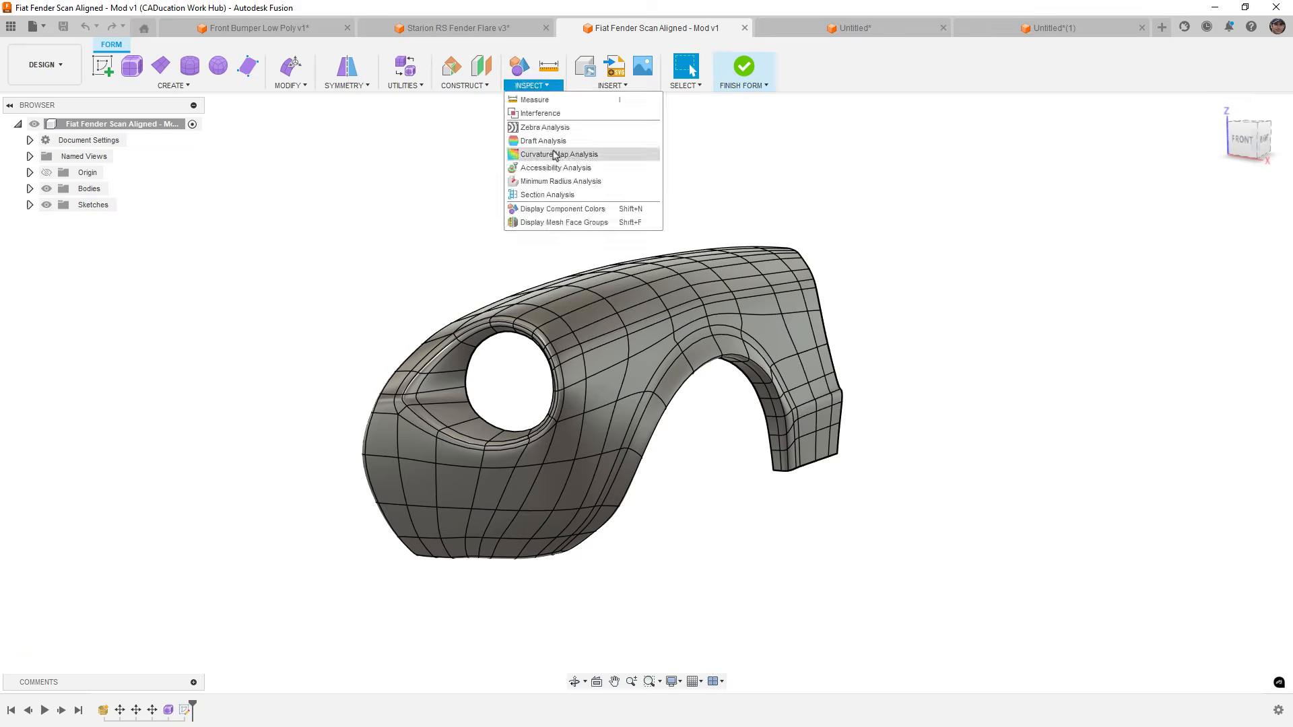
# Run a Curvature Map Analysis on the Fiat fender body and examine the headlight opening and front edge.
pyautogui.click(554, 154)
pyautogui.click(431, 350)
pyautogui.scroll(2, 425, 353)
pyautogui.keyDown('shift'); pyautogui.moveTo(425, 353); pyautogui.dragTo(507, 407, button='middle'); pyautogui.keyUp('shift')
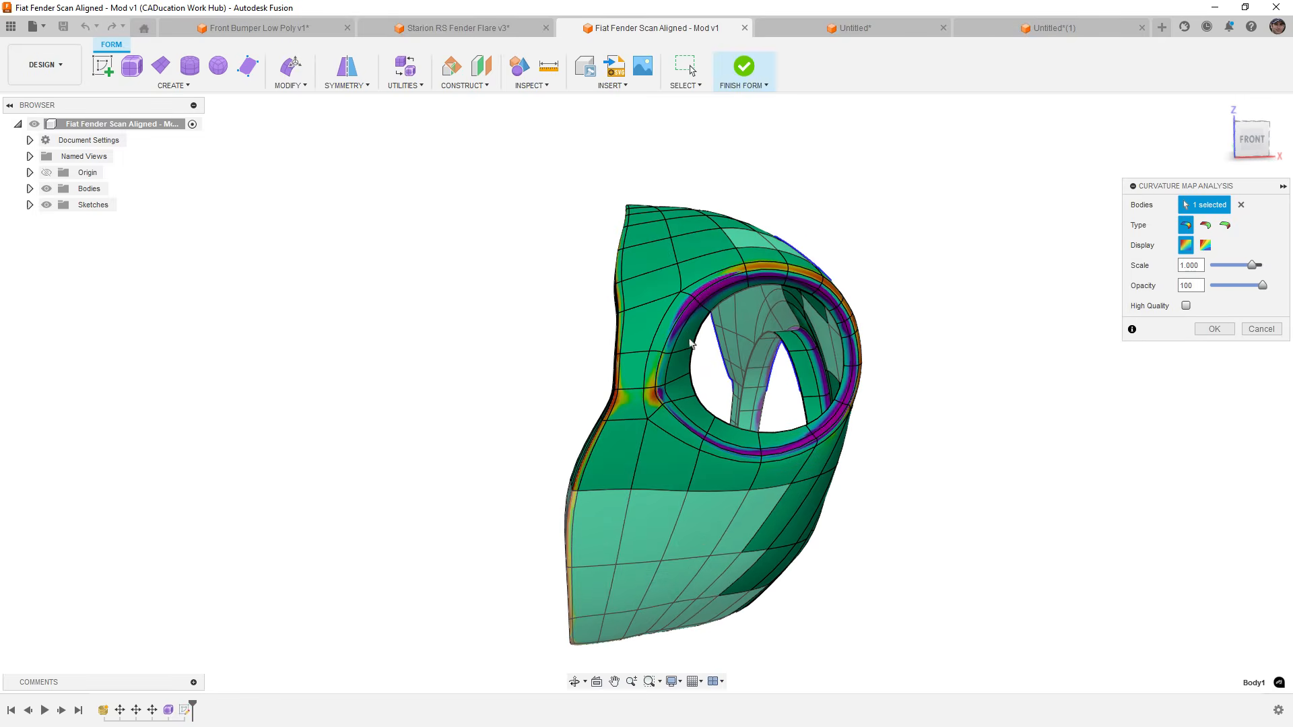
pyautogui.keyDown('shift'); pyautogui.moveTo(547, 324); pyautogui.dragTo(587, 351, button='middle'); pyautogui.keyUp('shift')
pyautogui.scroll(5, 749, 412)
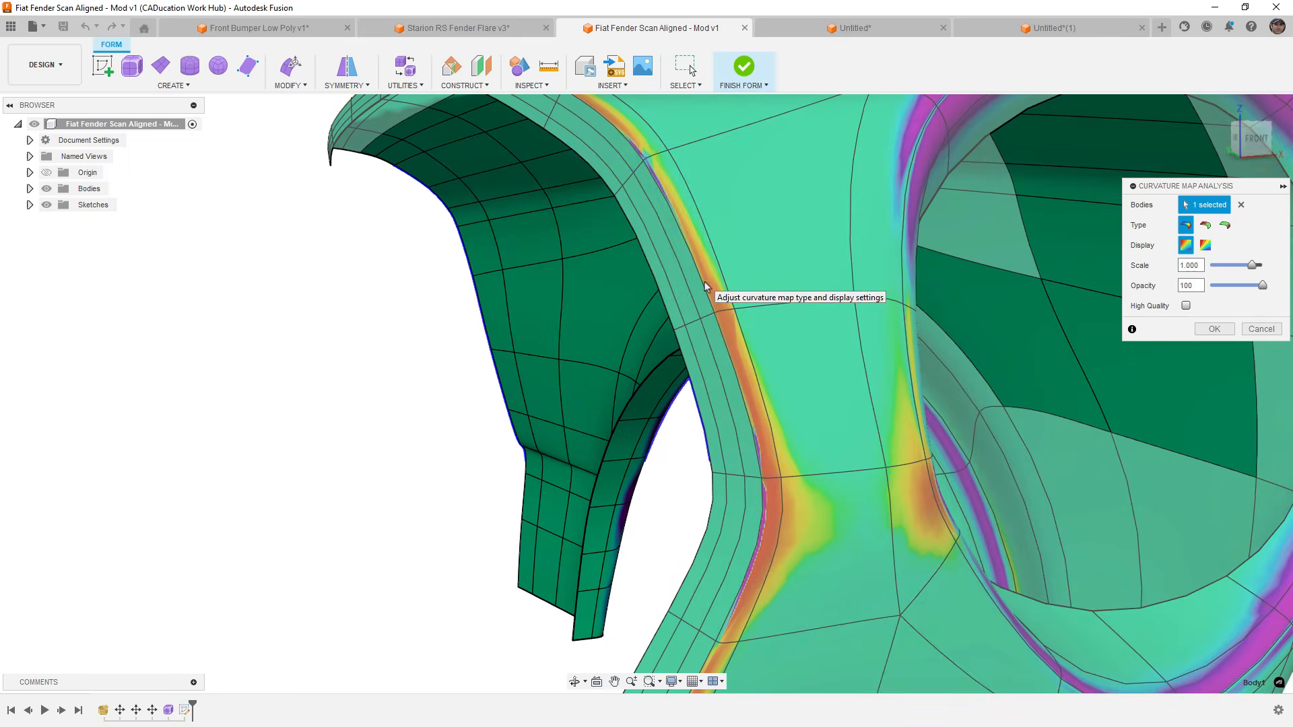
# Switch to the Starion RS Fender Flare design and examine the flare's lower faces and its fit on the car's front end.
pyautogui.click(504, 27)
pyautogui.scroll(3, 892, 346)
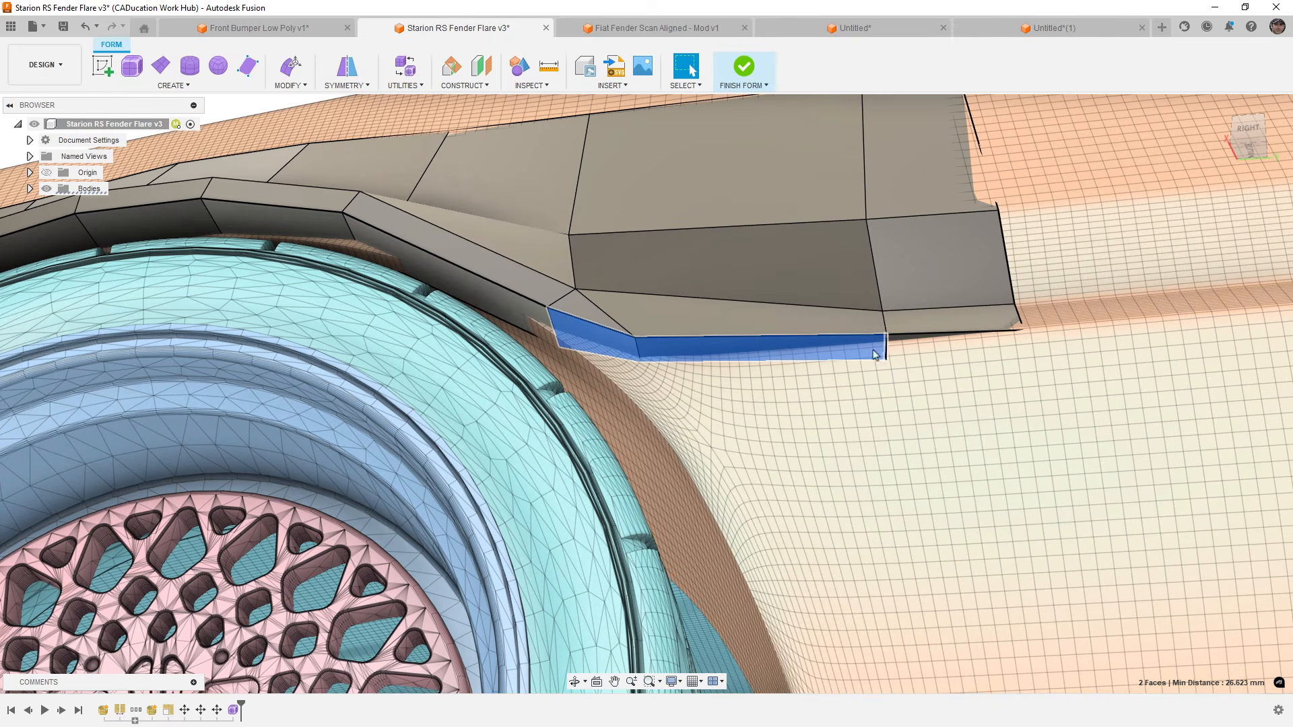
pyautogui.press('Escape')
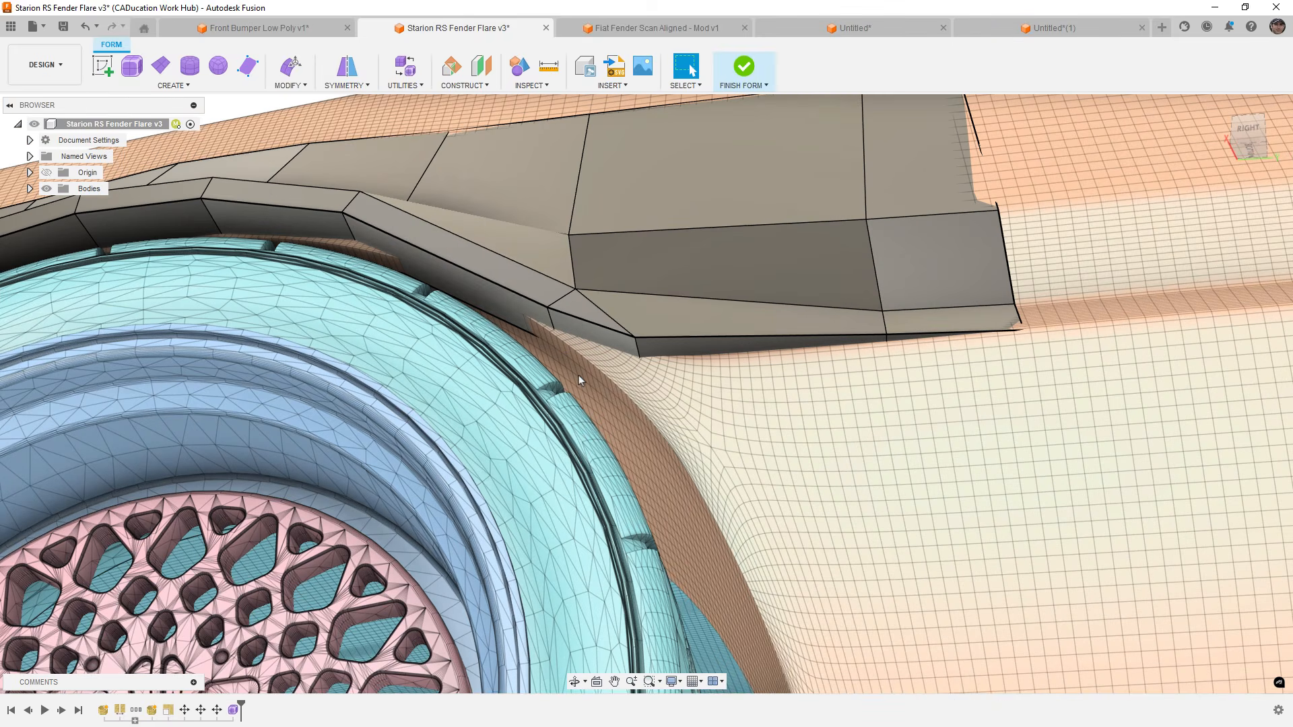
pyautogui.click(608, 341)
pyautogui.click(943, 346)
pyautogui.click(1023, 330)
pyautogui.scroll(-10, 929, 350)
pyautogui.keyDown('shift'); pyautogui.moveTo(593, 374); pyautogui.dragTo(714, 414, button='middle'); pyautogui.keyUp('shift')
pyautogui.scroll(5, 417, 506)
pyautogui.keyDown('shift'); pyautogui.moveTo(418, 506); pyautogui.dragTo(546, 509, button='middle'); pyautogui.keyUp('shift')
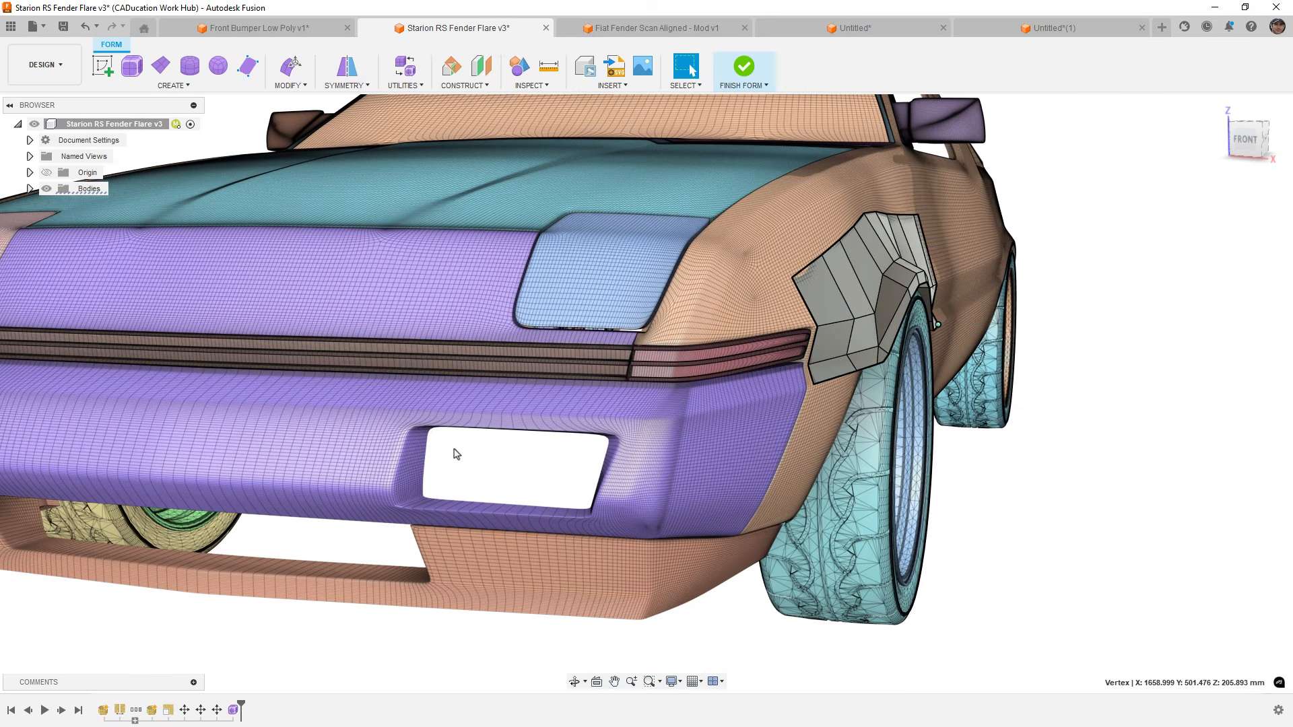
# Return to the Fiat Fender Scan Aligned design and examine the edge layout around the headlight opening and wheel arch.
pyautogui.click(693, 29)
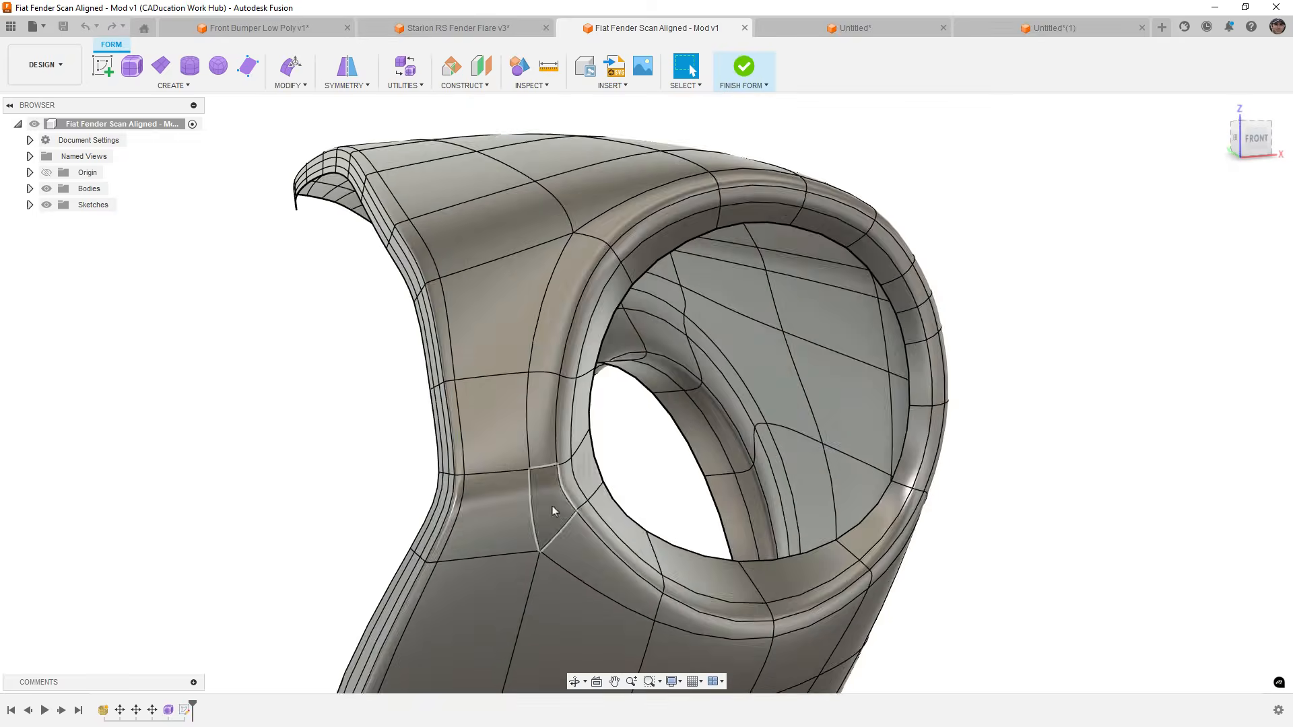
pyautogui.scroll(-4, 549, 514)
pyautogui.click(525, 370)
pyautogui.keyDown('shift'); pyautogui.click(500, 536); pyautogui.keyUp('shift')
pyautogui.keyDown('shift'); pyautogui.moveTo(503, 541); pyautogui.dragTo(355, 418, button='middle'); pyautogui.keyUp('shift')
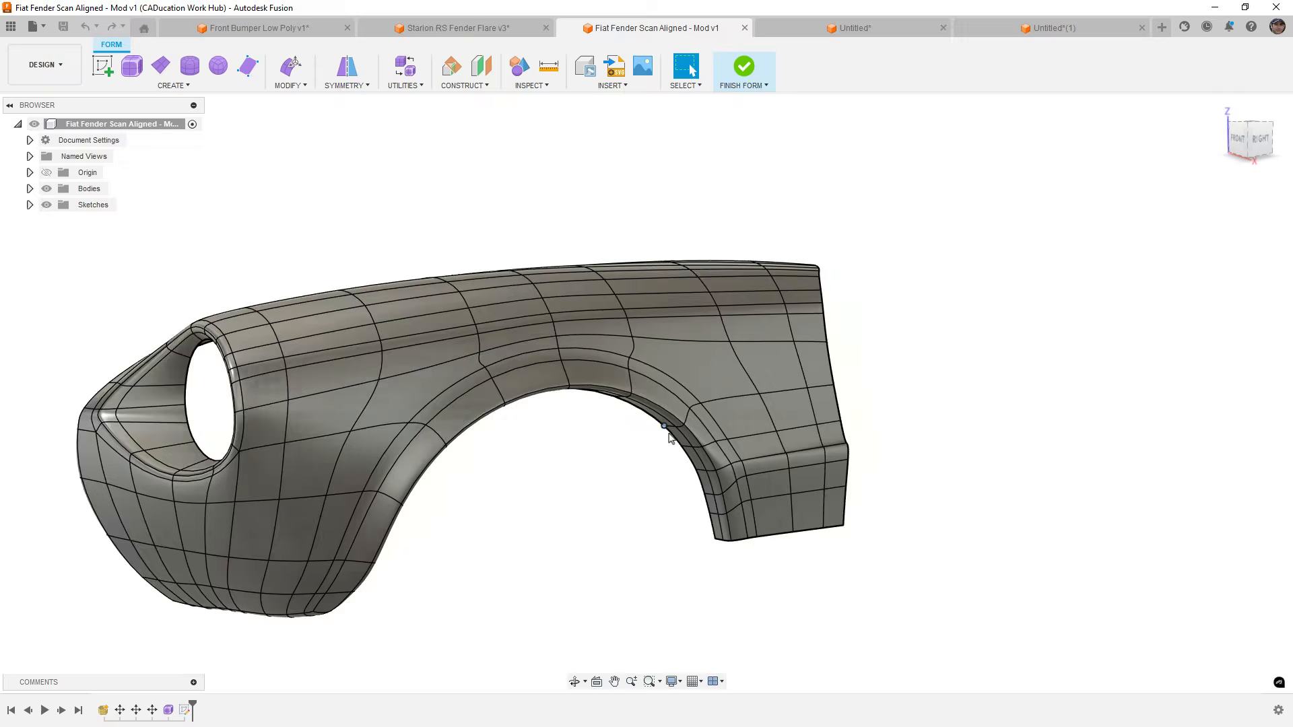
pyautogui.keyDown('shift'); pyautogui.moveTo(672, 436); pyautogui.dragTo(735, 507, button='middle'); pyautogui.keyUp('shift')
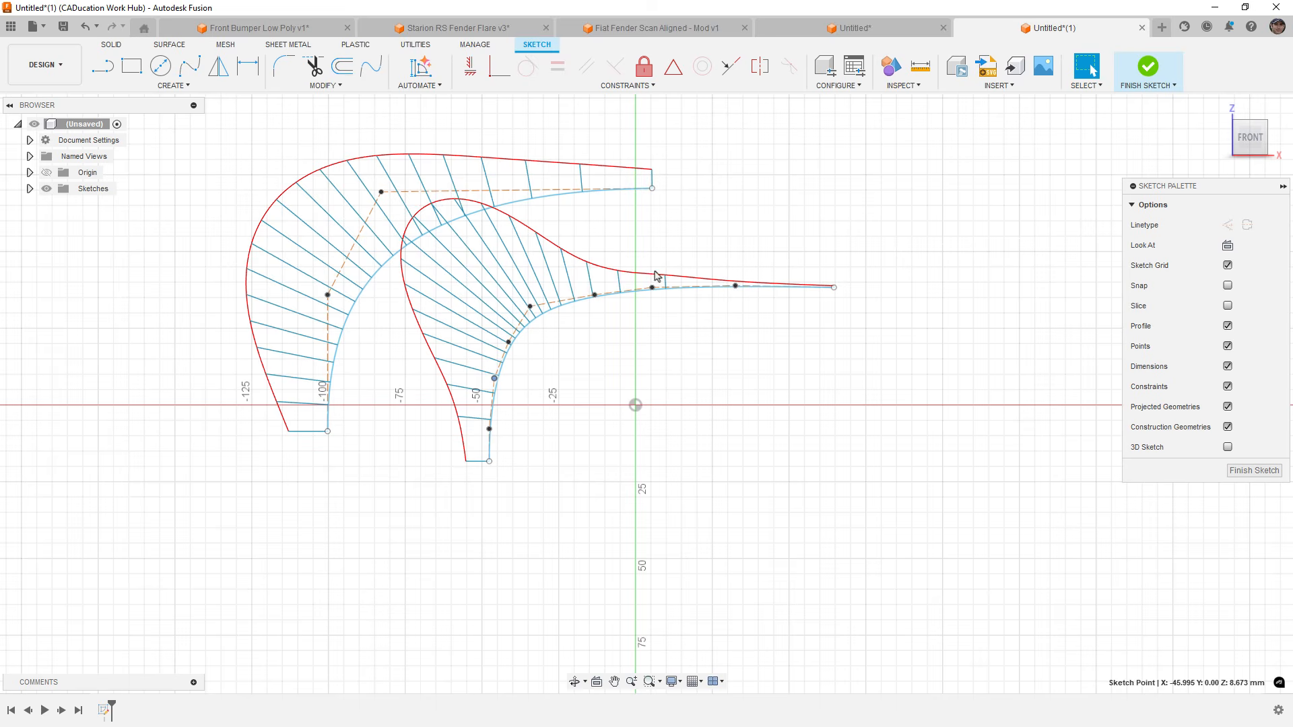
# Move a control point on the lower spline in the Untitled*(1) sketch slightly downward to reshape its curvature comb.
pyautogui.moveTo(652, 288); pyautogui.dragTo(648, 293)
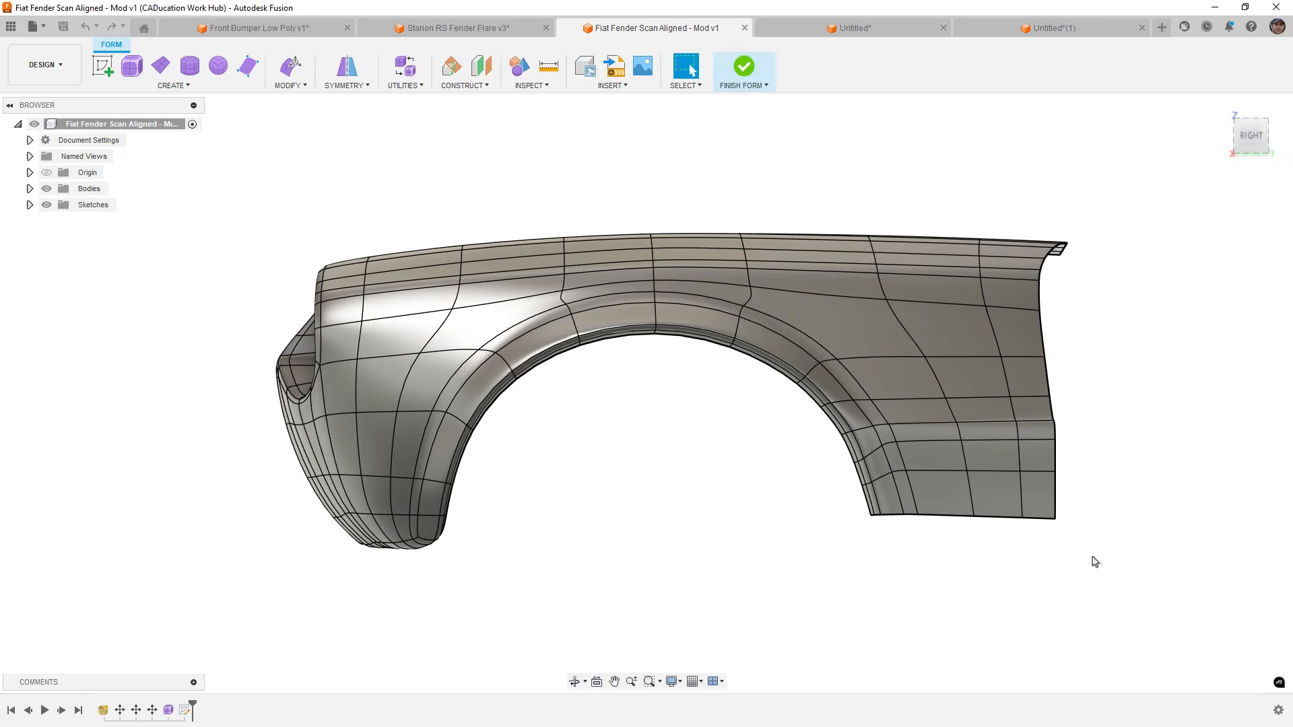
# Inspect the Fiat fender's faces around the wheel arch, then switch the form to box display and examine it.
pyautogui.click(851, 337)
pyautogui.moveTo(852, 338); pyautogui.dragTo(754, 357, button='middle')
pyautogui.scroll(2, 754, 357)
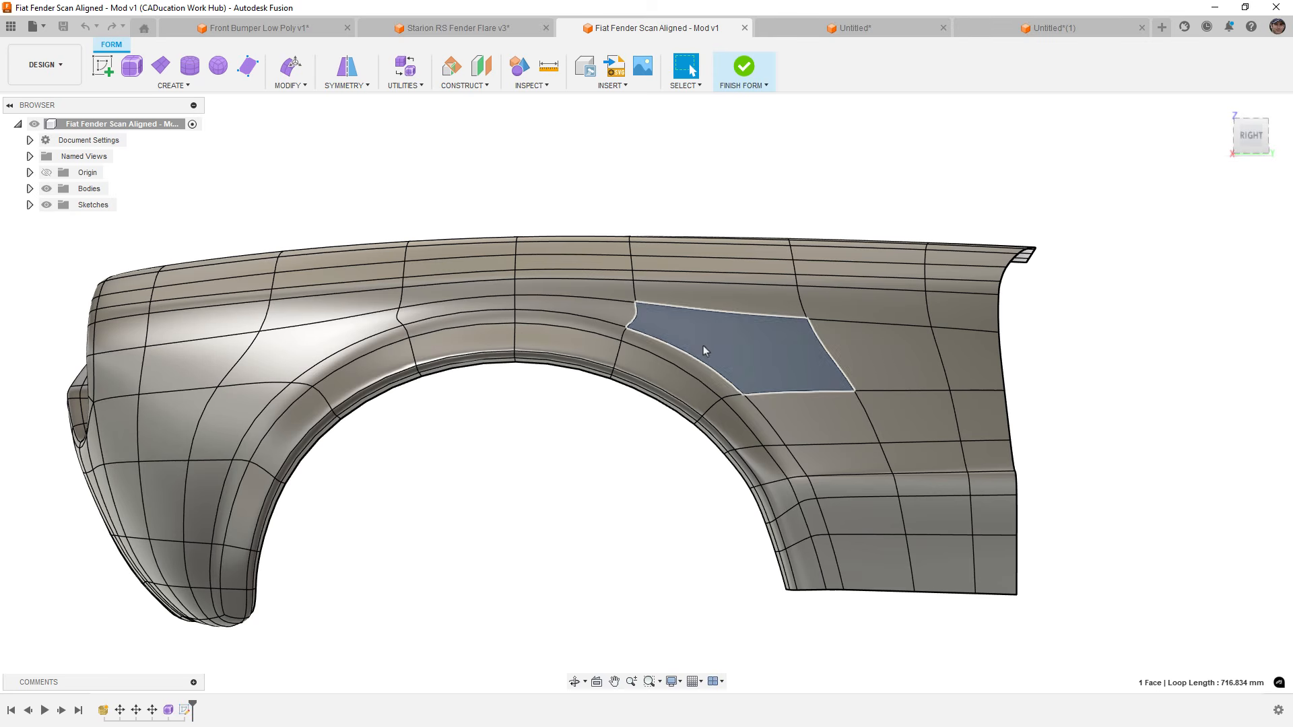
pyautogui.click(289, 350)
pyautogui.keyDown('shift'); pyautogui.moveTo(795, 357); pyautogui.dragTo(592, 367, button='middle'); pyautogui.keyUp('shift')
pyautogui.hotkey('alt', '1')
pyautogui.keyDown('shift'); pyautogui.moveTo(476, 479); pyautogui.dragTo(364, 473, button='middle'); pyautogui.keyUp('shift')
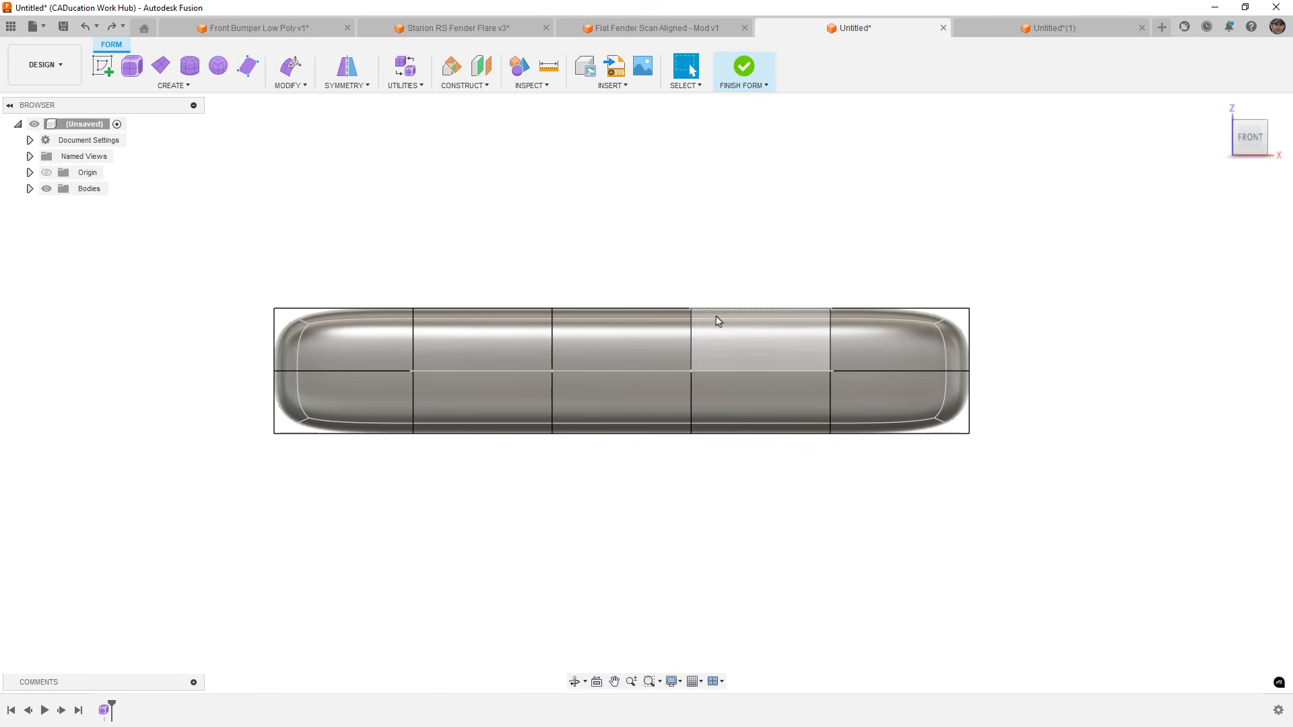
# Insert a new edge loop midway between the two central loops of the rectangular form in the Untitled* design.
pyautogui.keyDown('shift'); pyautogui.moveTo(547, 347); pyautogui.dragTo(548, 303, button='middle'); pyautogui.keyUp('shift')
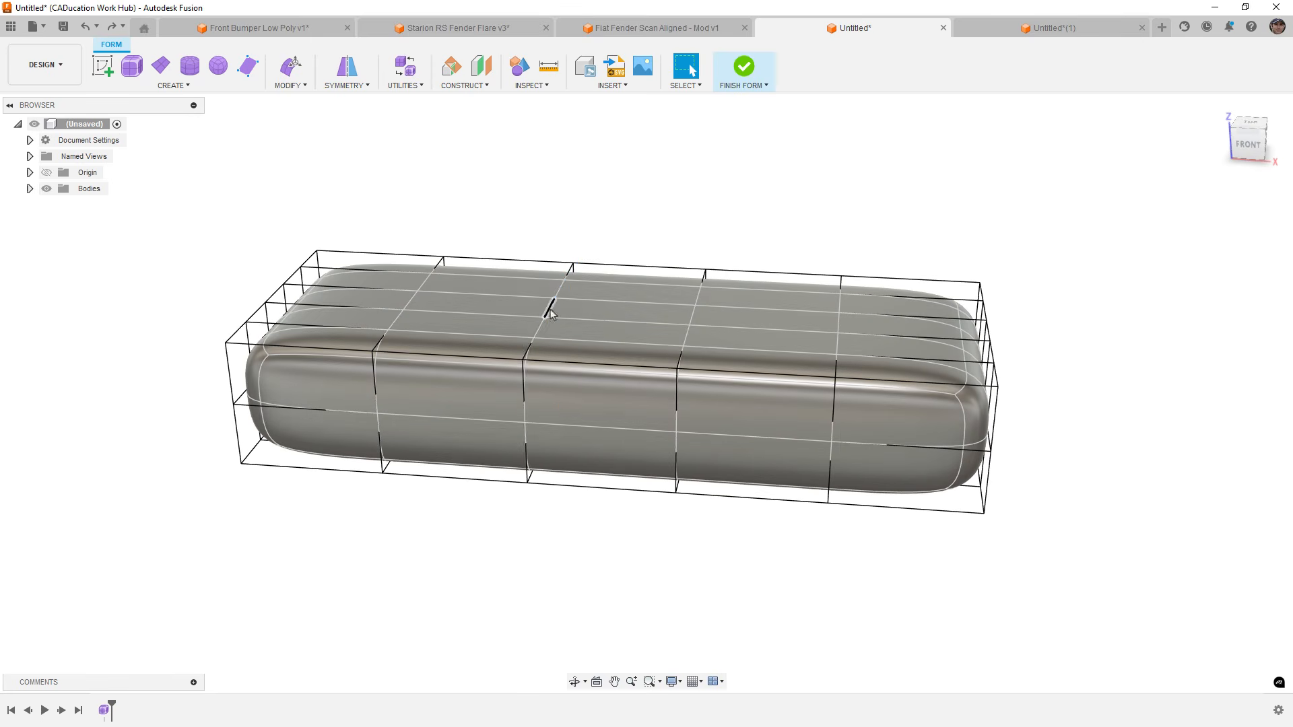
pyautogui.doubleClick(549, 306)
pyautogui.click(290, 85)
pyautogui.click(307, 107)
pyautogui.press('Return')
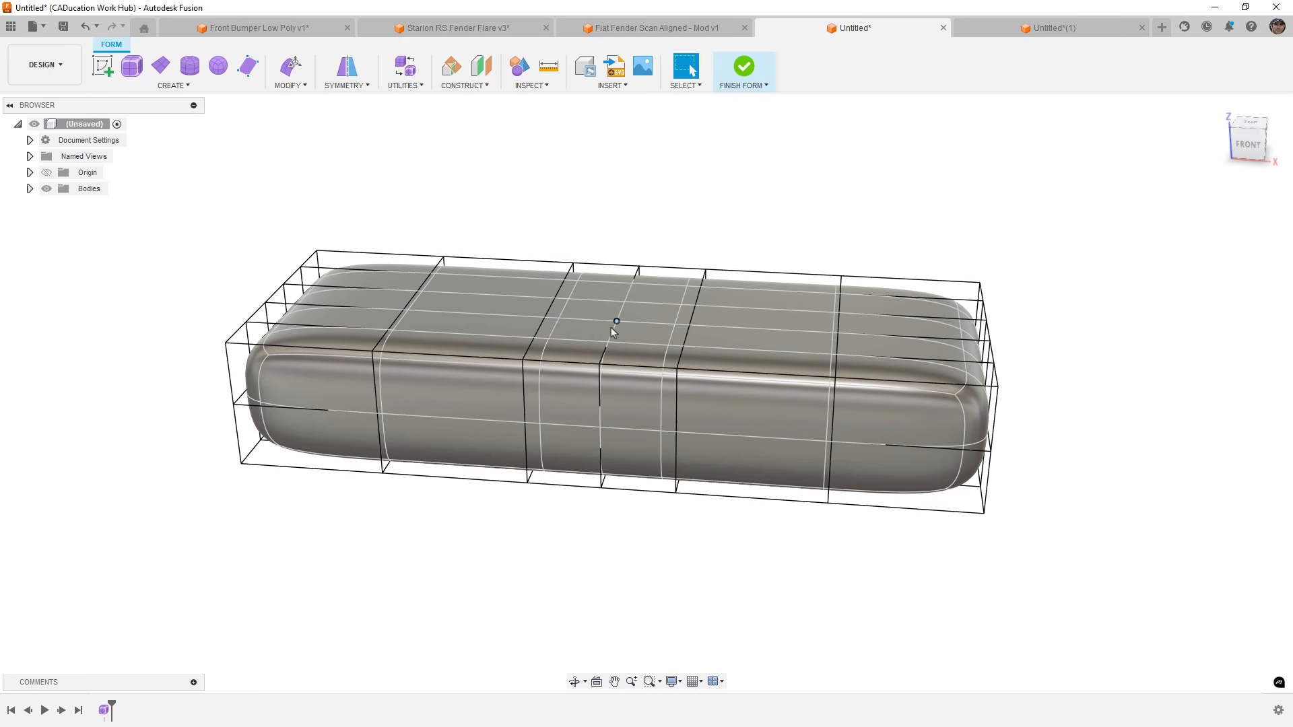
# Delete the two edge loops on either side of the new middle loop and show the form from the front.
pyautogui.doubleClick(540, 324)
pyautogui.press('Delete')
pyautogui.doubleClick(686, 334)
pyautogui.press('Delete')
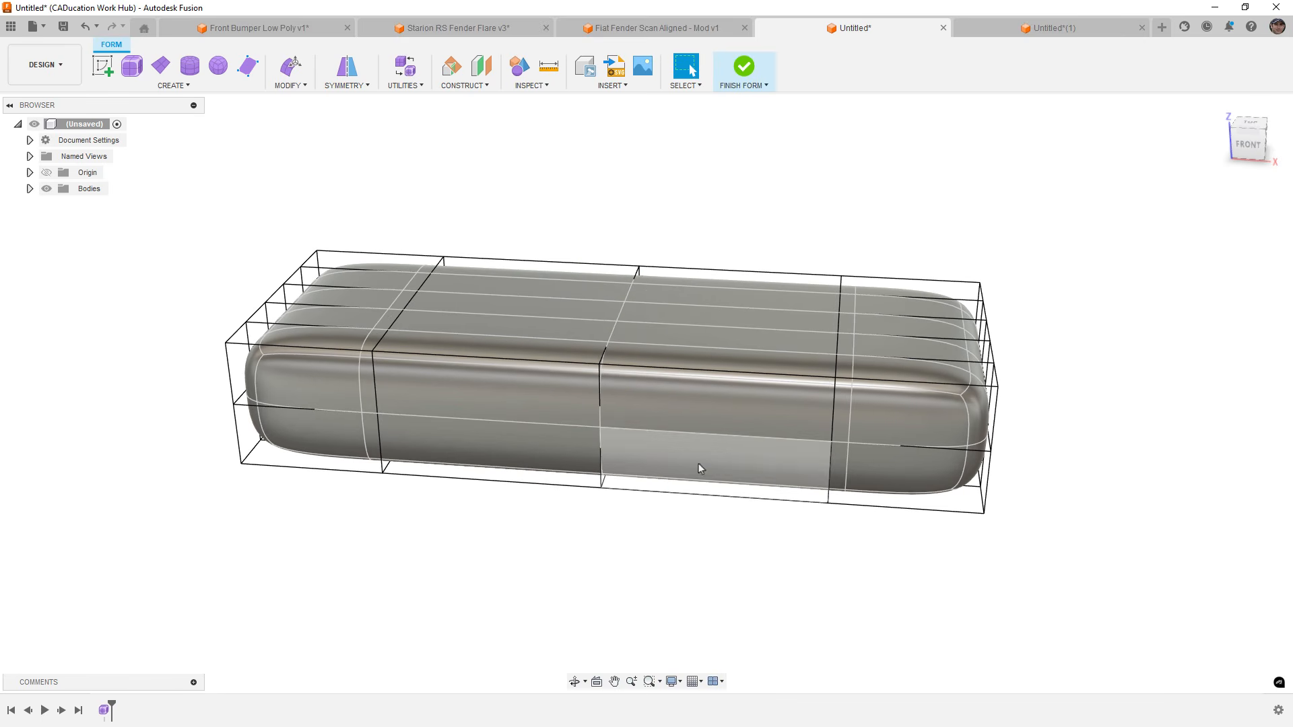
pyautogui.scroll(-1, 700, 529)
pyautogui.click(1249, 153)
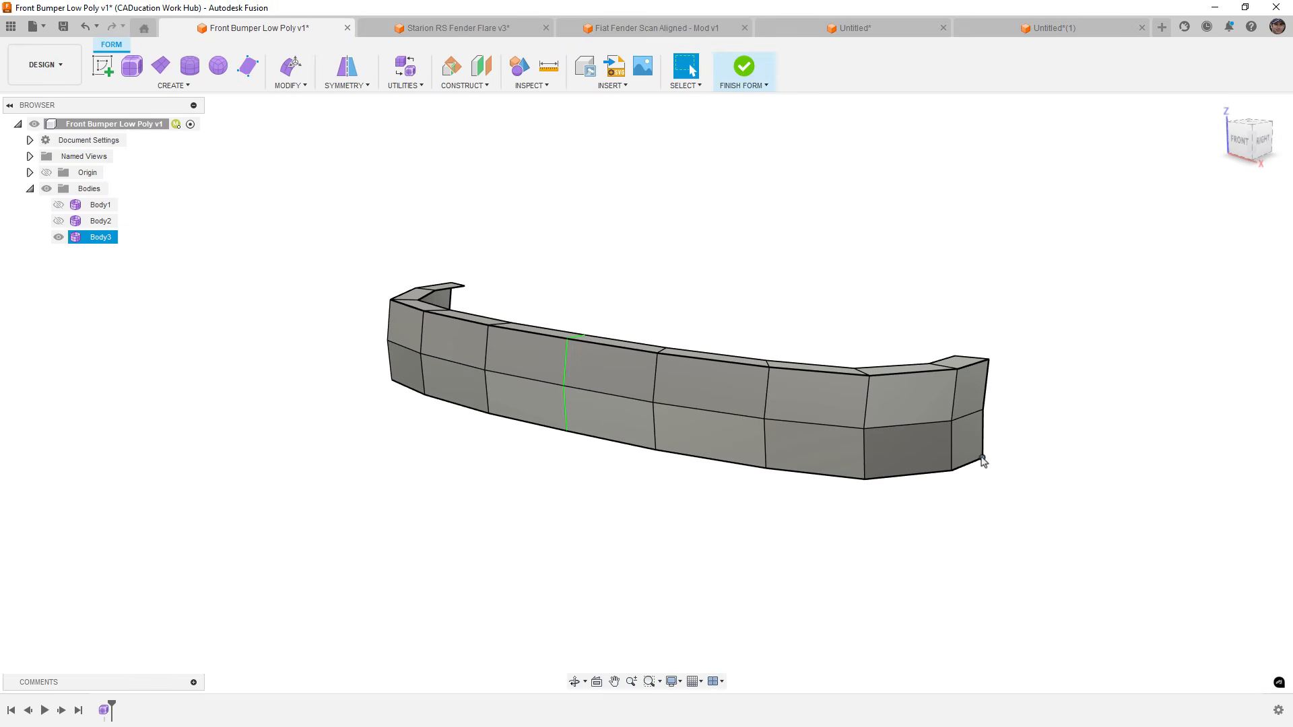
# Pull the lower corner edge and the adjoining lower front edges of bumper Body3 outward with Edit Form.
pyautogui.click(974, 469)
pyautogui.moveTo(1016, 462); pyautogui.dragTo(1146, 397, button='right')
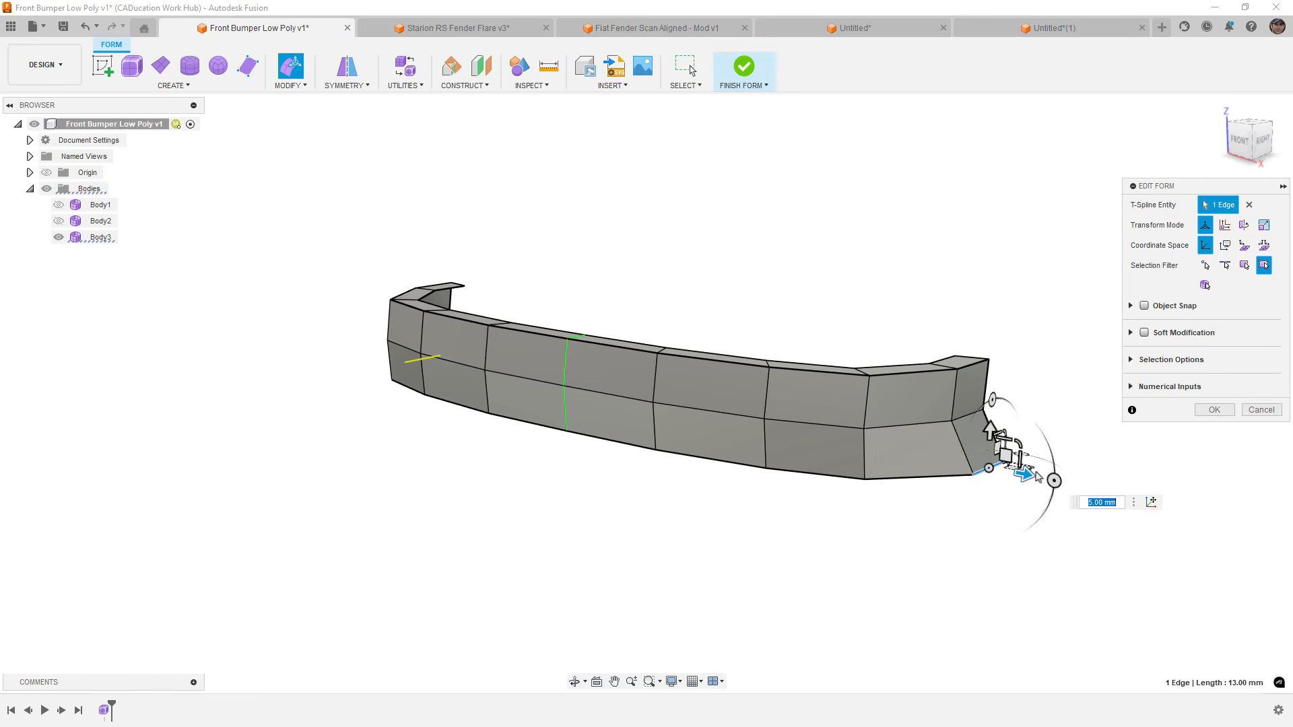
pyautogui.click(612, 441)
pyautogui.keyDown('shift'); pyautogui.click(684, 455); pyautogui.keyUp('shift')
pyautogui.keyDown('shift'); pyautogui.moveTo(679, 459); pyautogui.dragTo(627, 474, button='middle'); pyautogui.keyUp('shift')
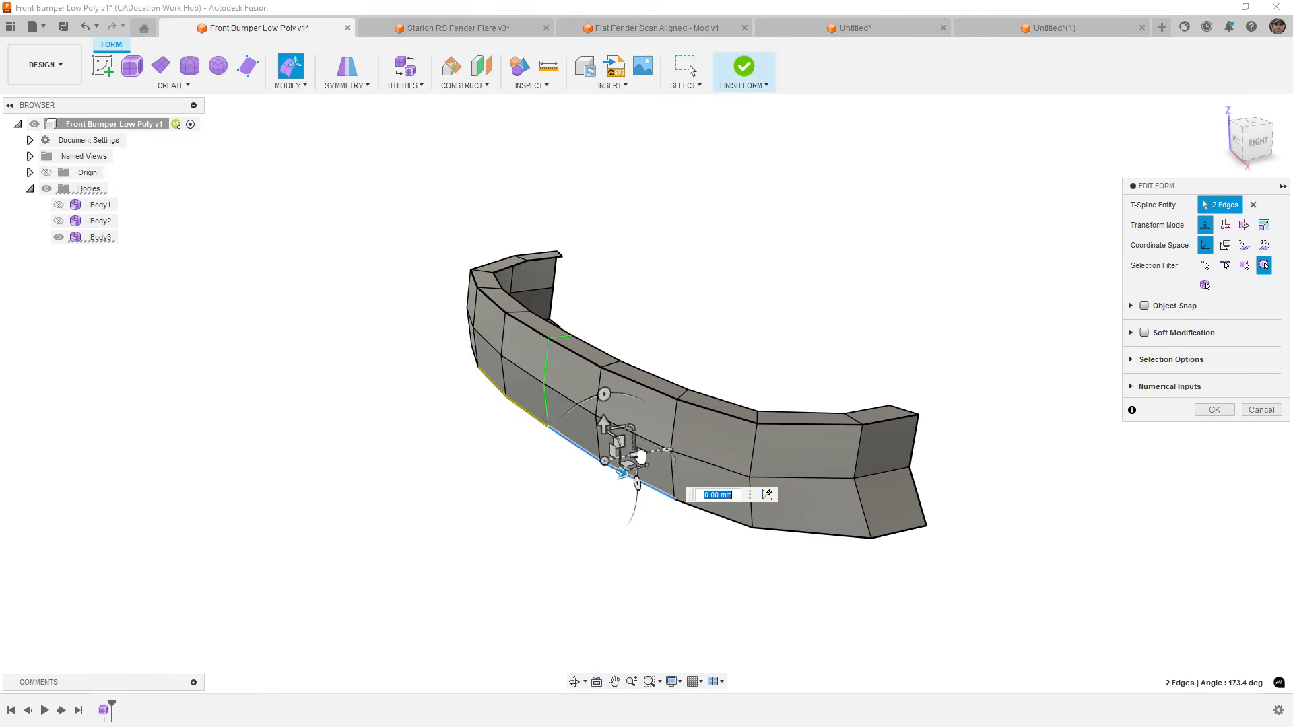
pyautogui.moveTo(643, 456); pyautogui.dragTo(625, 460)
pyautogui.click(781, 536)
pyautogui.click(1210, 408)
# Switch bumper Body3 to smooth display and examine its flared lower section.
pyautogui.click(689, 501)
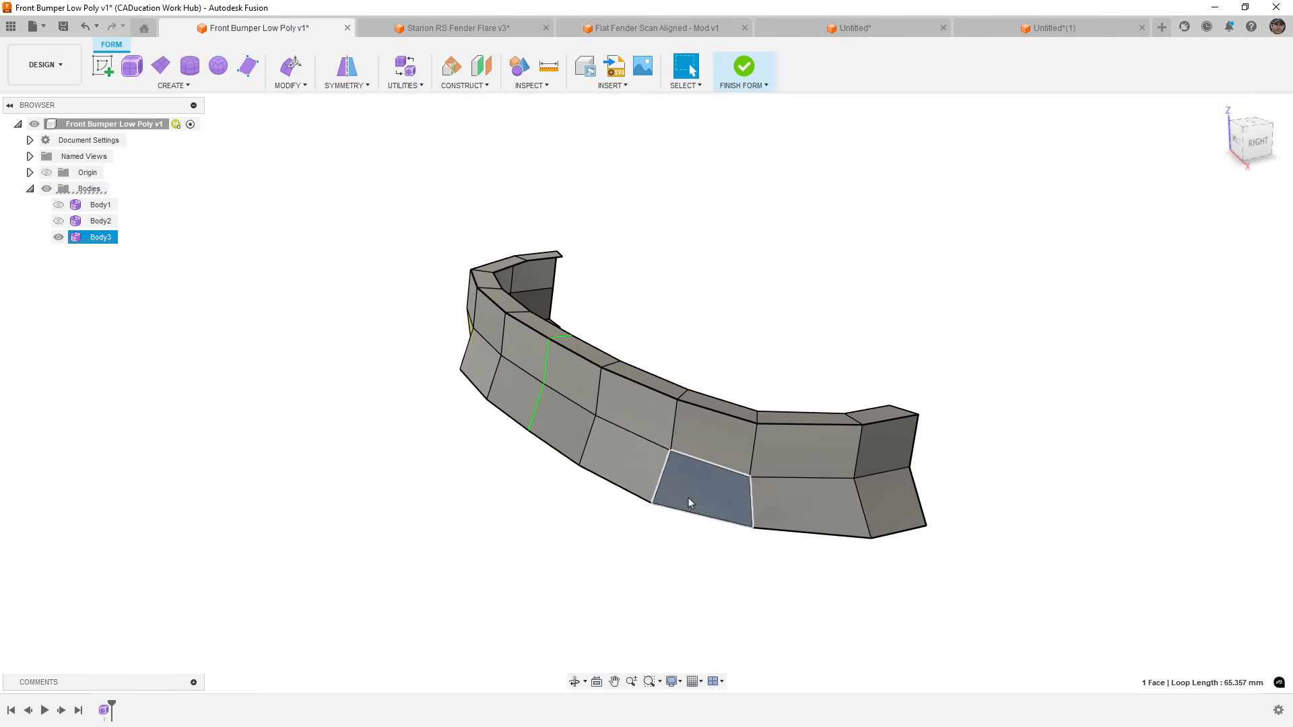
pyautogui.hotkey('alt', '3')
pyautogui.click(632, 565)
pyautogui.keyDown('shift'); pyautogui.moveTo(632, 565); pyautogui.dragTo(526, 515, button='middle'); pyautogui.keyUp('shift')
# Compare the bumper versions by toggling the visibility of Body1, Body2 and Body3.
pyautogui.click(58, 222)
pyautogui.click(58, 237)
pyautogui.keyDown('shift'); pyautogui.moveTo(226, 288); pyautogui.dragTo(320, 324, button='middle'); pyautogui.keyUp('shift')
pyautogui.click(60, 237)
pyautogui.click(59, 222)
pyautogui.click(59, 205)
pyautogui.click(60, 240)
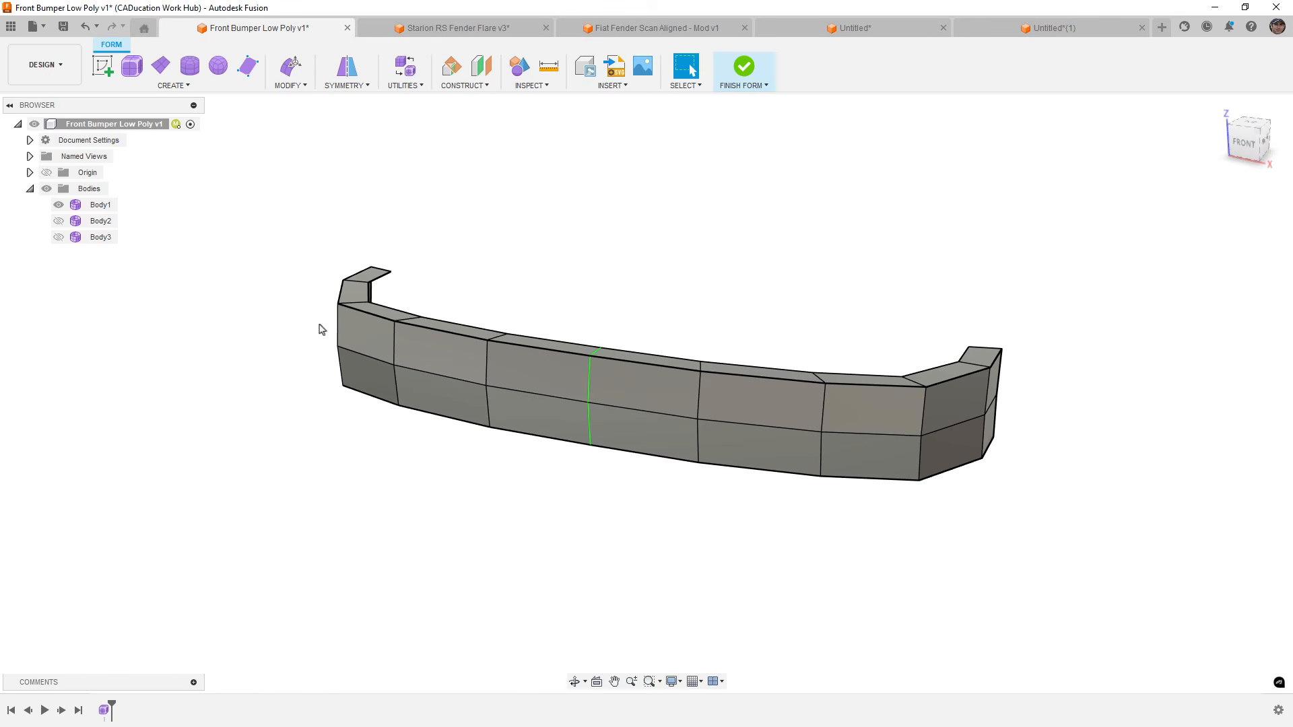
pyautogui.click(59, 221)
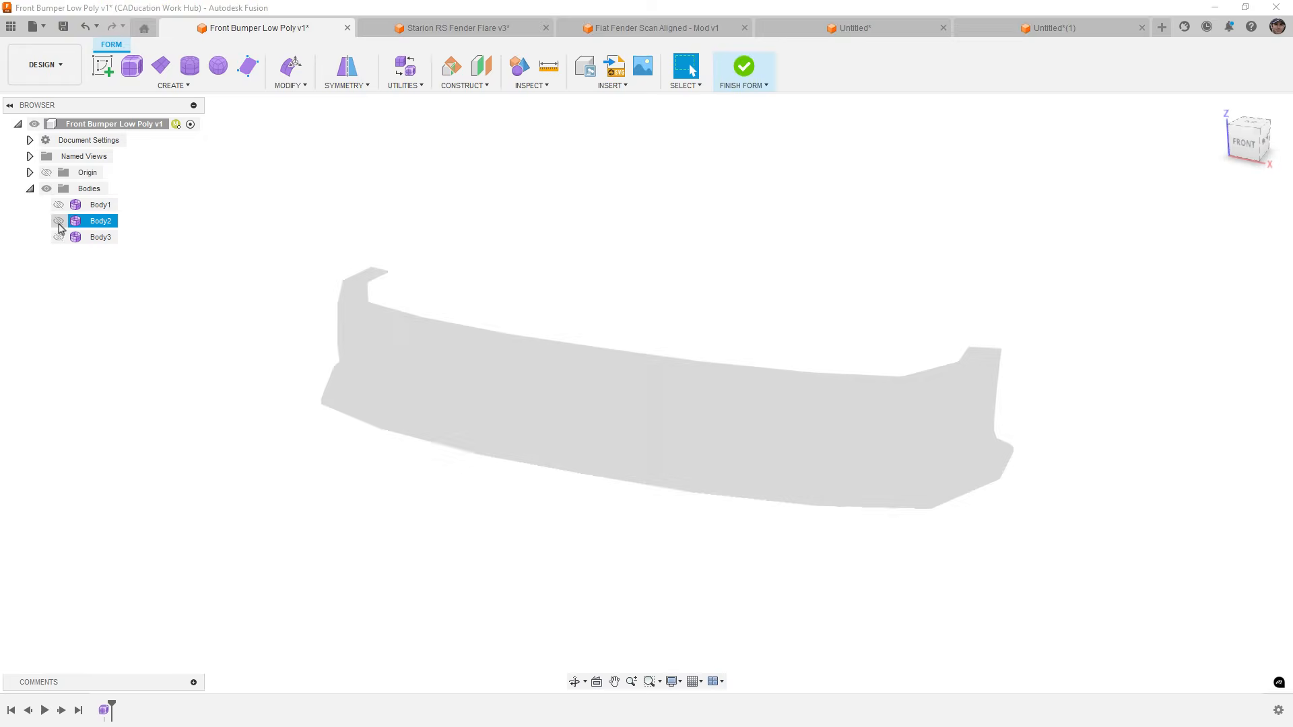
pyautogui.click(59, 205)
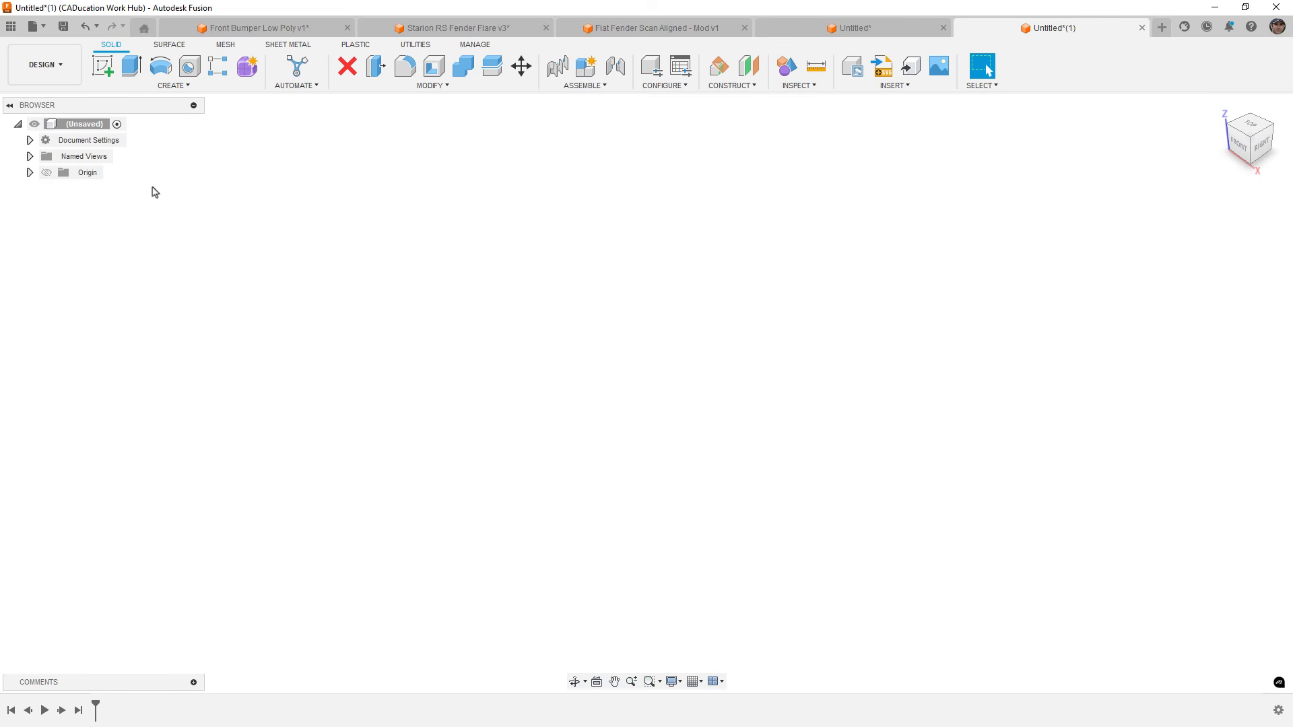
# Create a sketch on the front plane in Untitled*(1) and draw a four-point control point spline about 105 mm wide and 79 mm high.
pyautogui.click(104, 67)
pyautogui.click(672, 347)
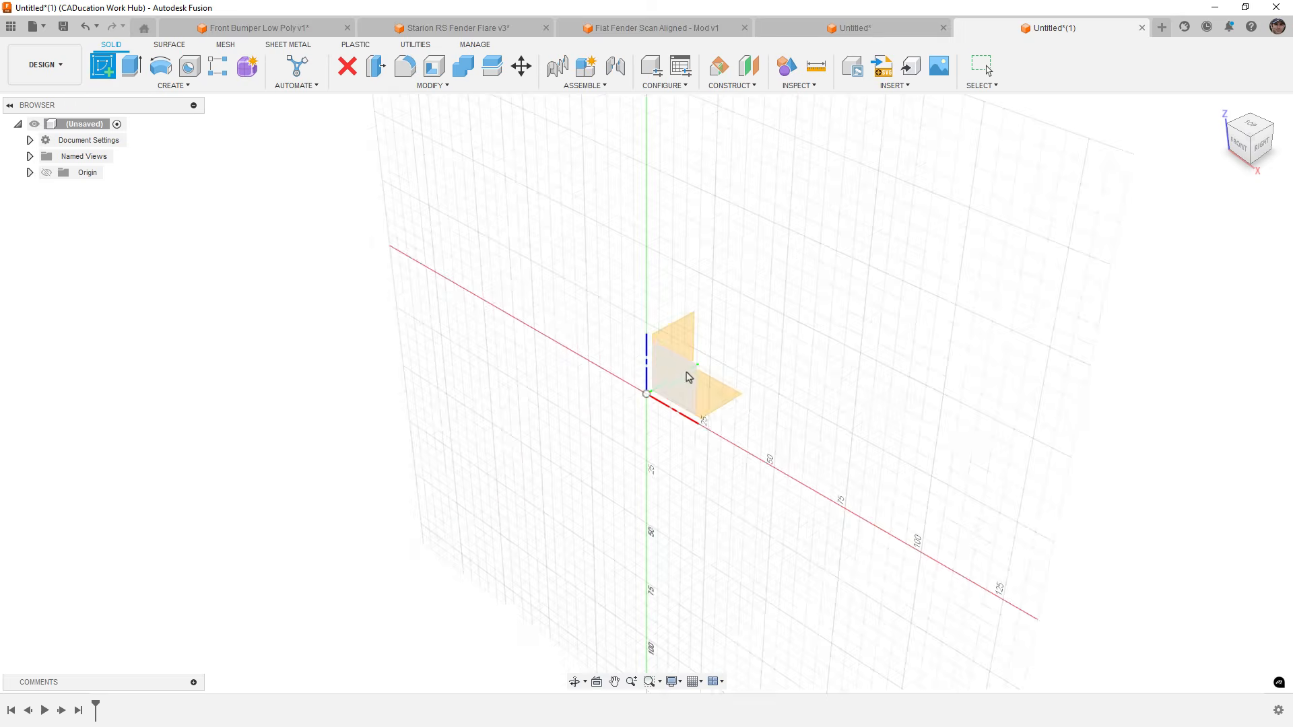
pyautogui.click(202, 87)
pyautogui.moveTo(192, 195)
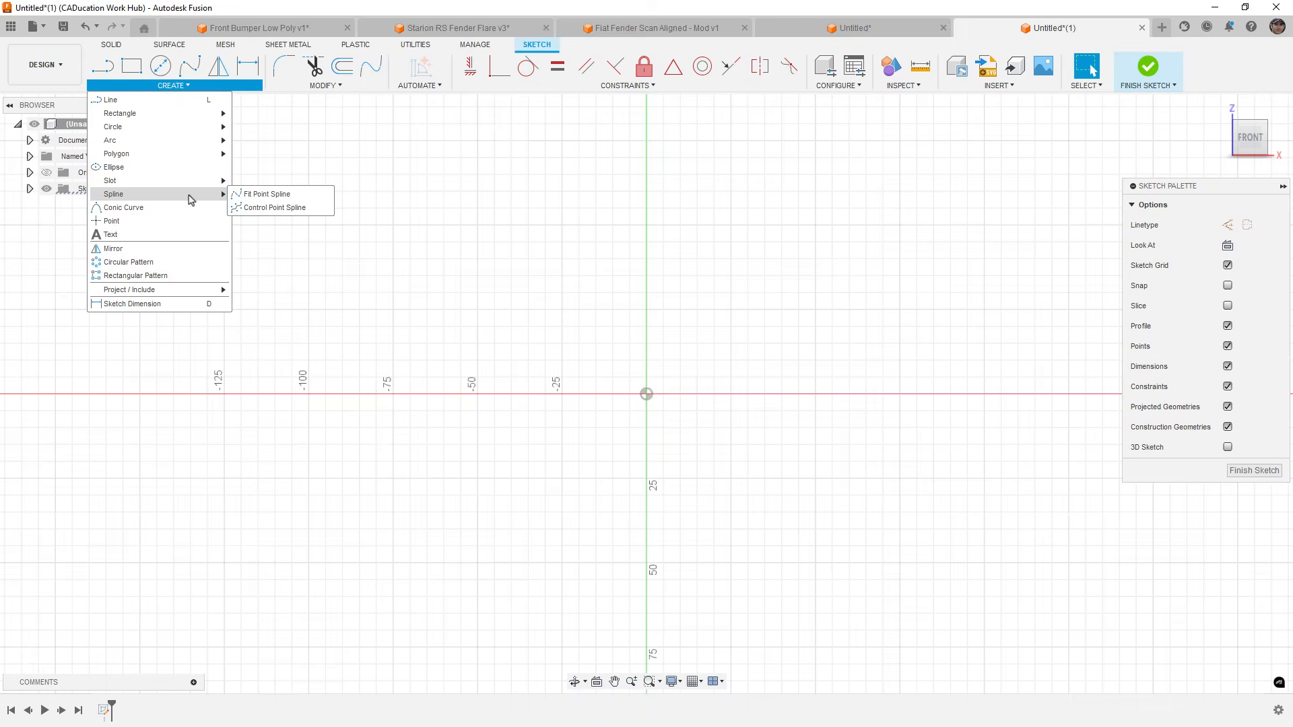
pyautogui.click(270, 209)
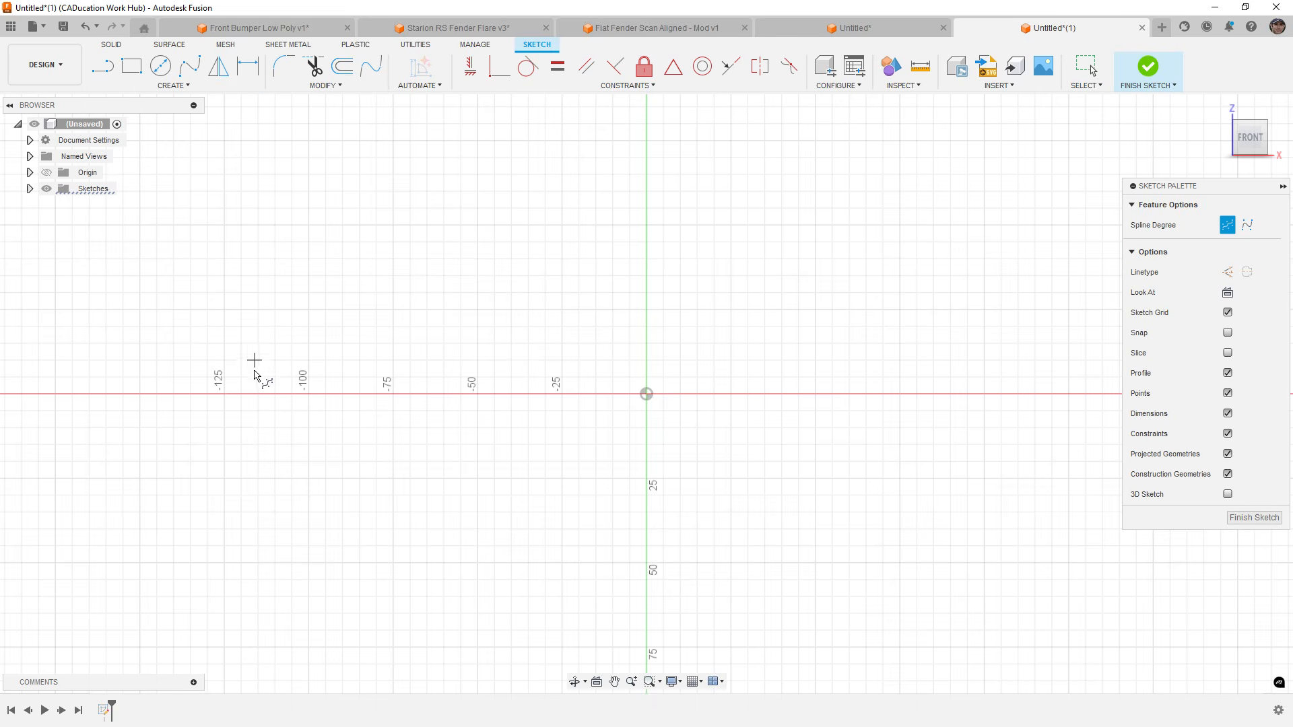
pyautogui.click(308, 423)
pyautogui.click(308, 272)
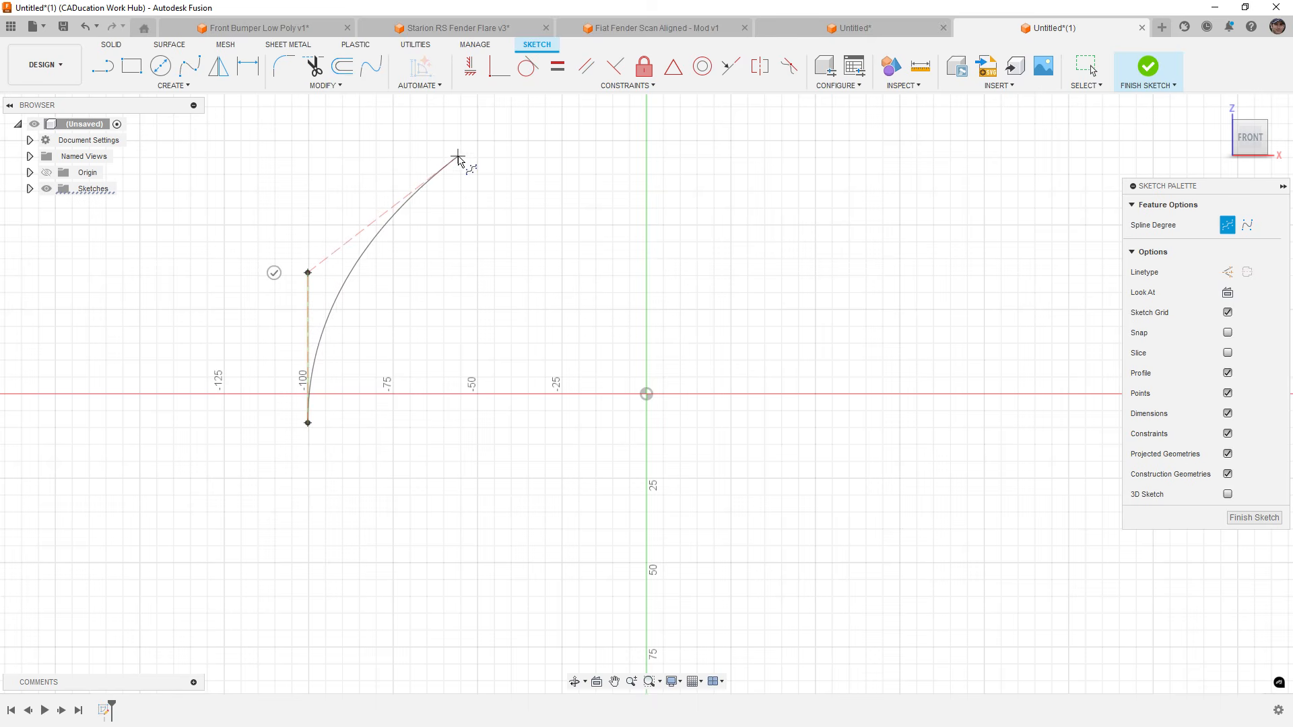
pyautogui.click(458, 156)
pyautogui.click(664, 157)
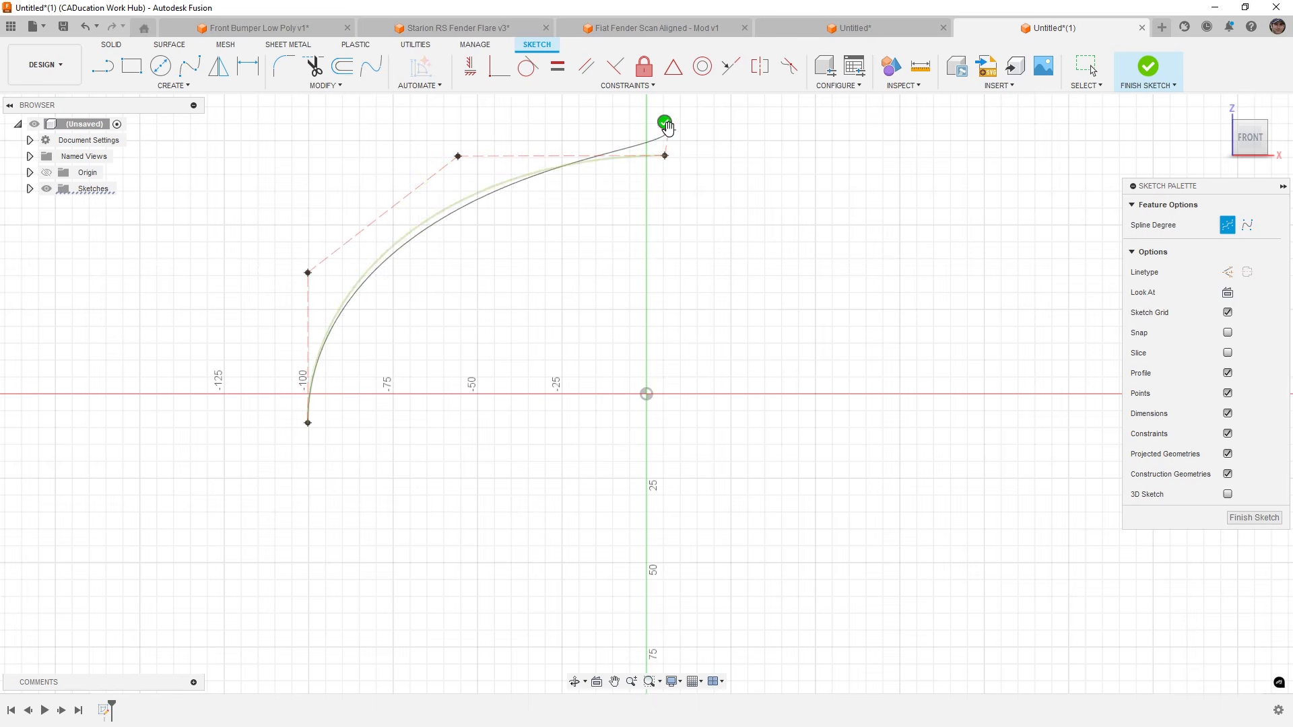
pyautogui.click(668, 125)
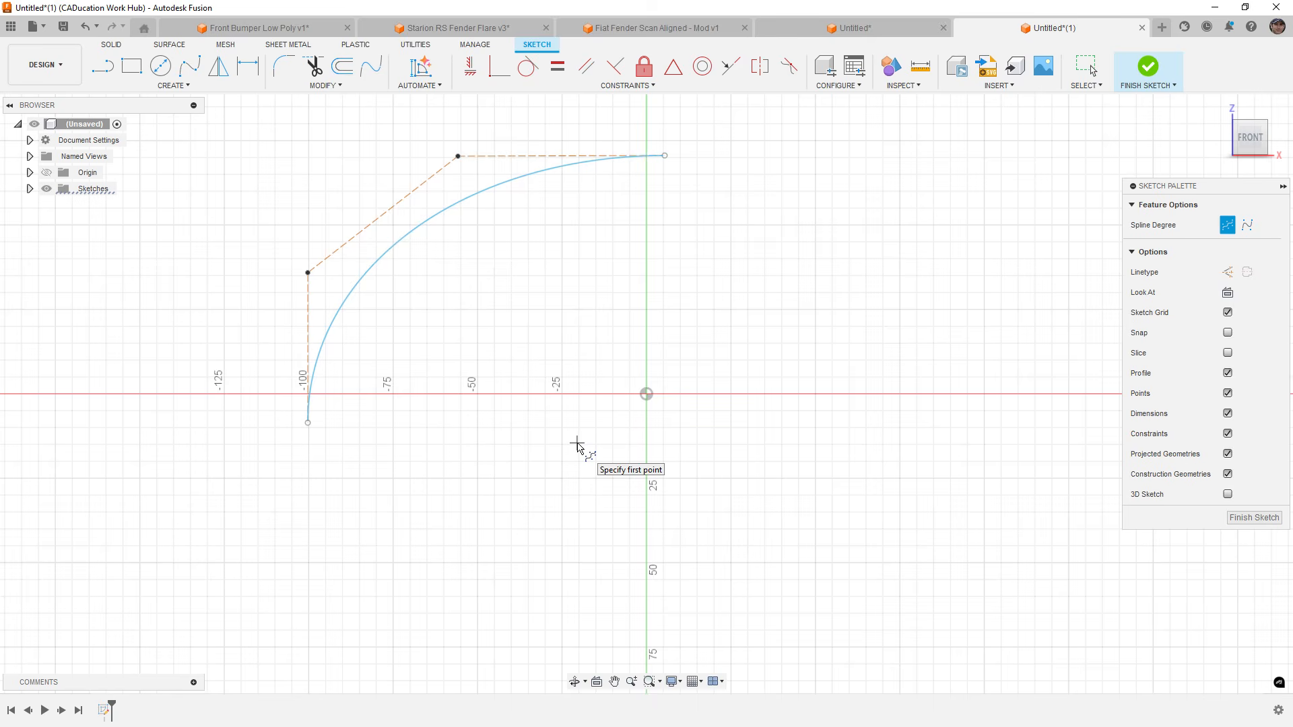
# Draw a second, degree 5 control point spline with nine points below the first, about 112 mm wide and 57 mm high.
pyautogui.click(485, 456)
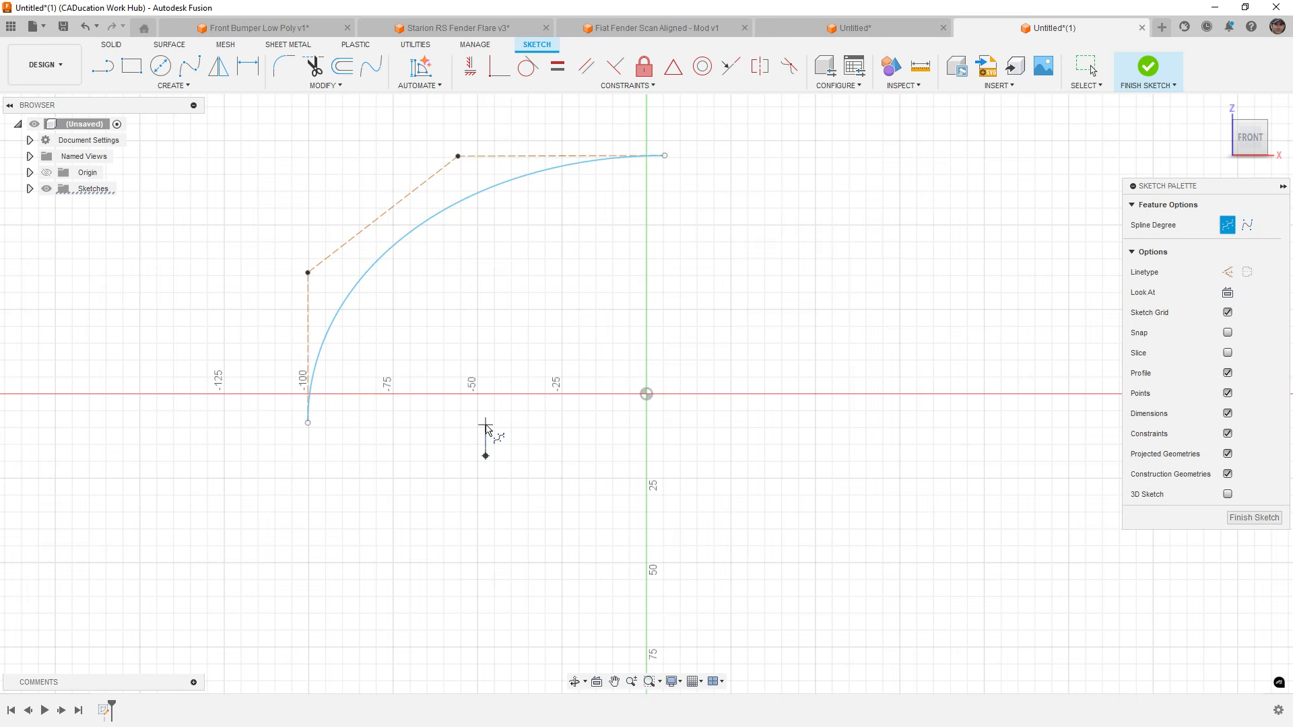
pyautogui.click(486, 420)
pyautogui.click(493, 372)
pyautogui.click(516, 335)
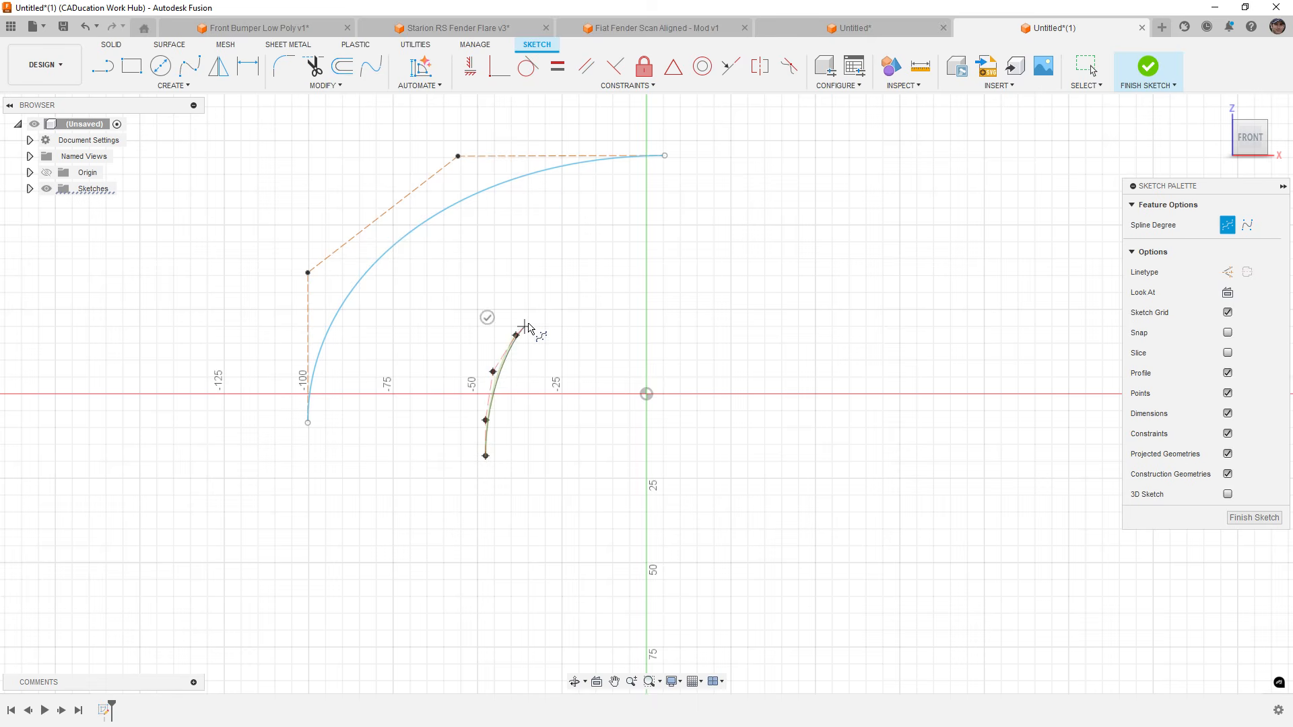
pyautogui.click(549, 301)
pyautogui.click(601, 273)
pyautogui.click(665, 265)
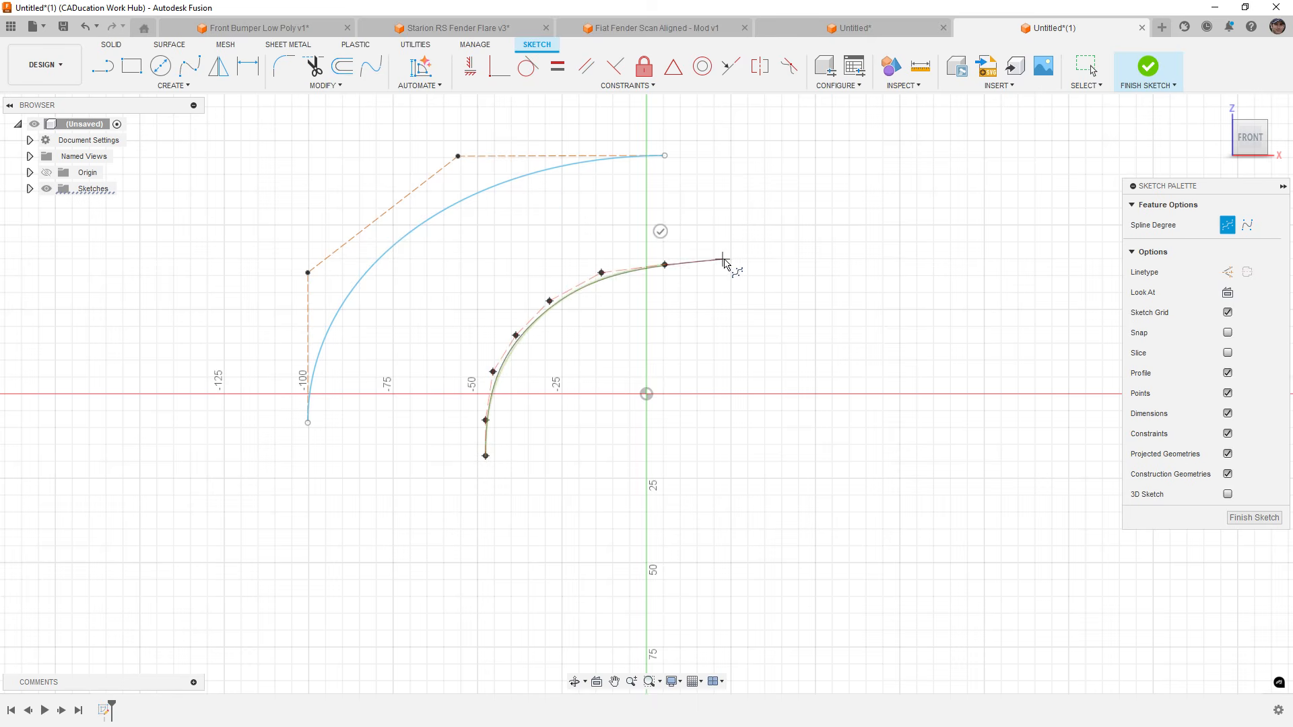
pyautogui.click(756, 263)
pyautogui.click(865, 264)
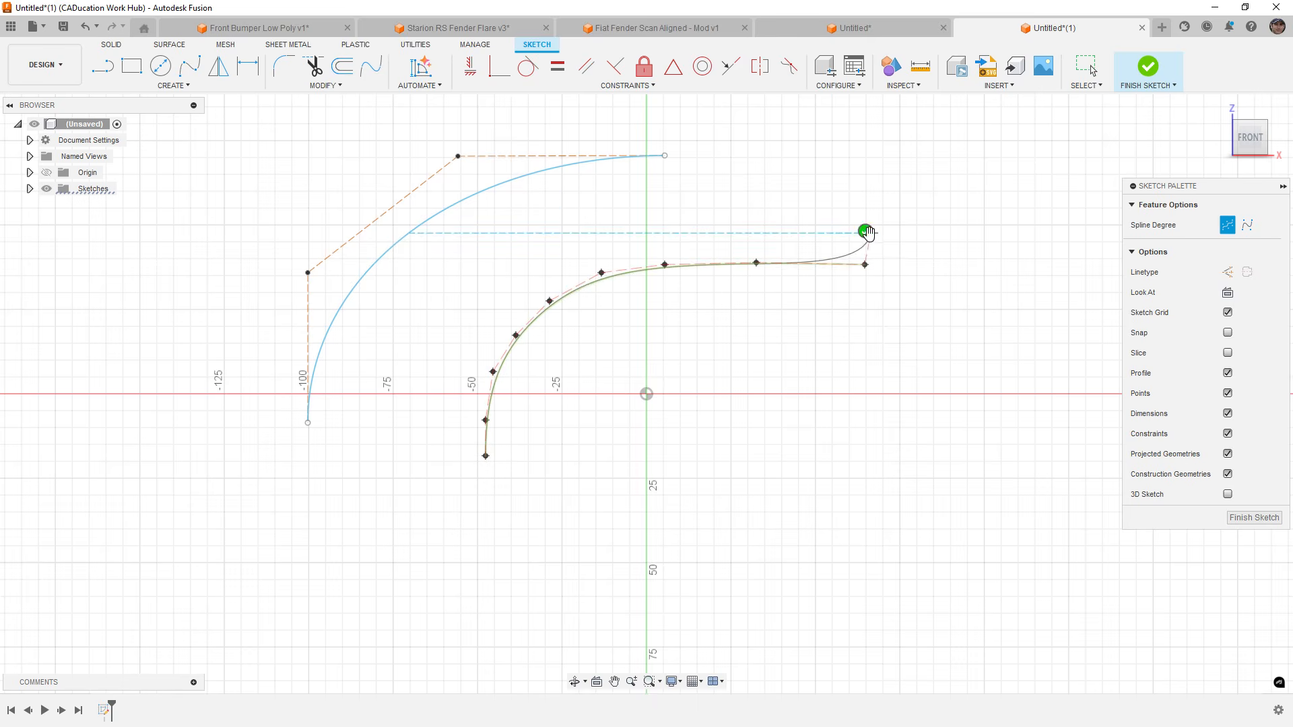
pyautogui.click(866, 232)
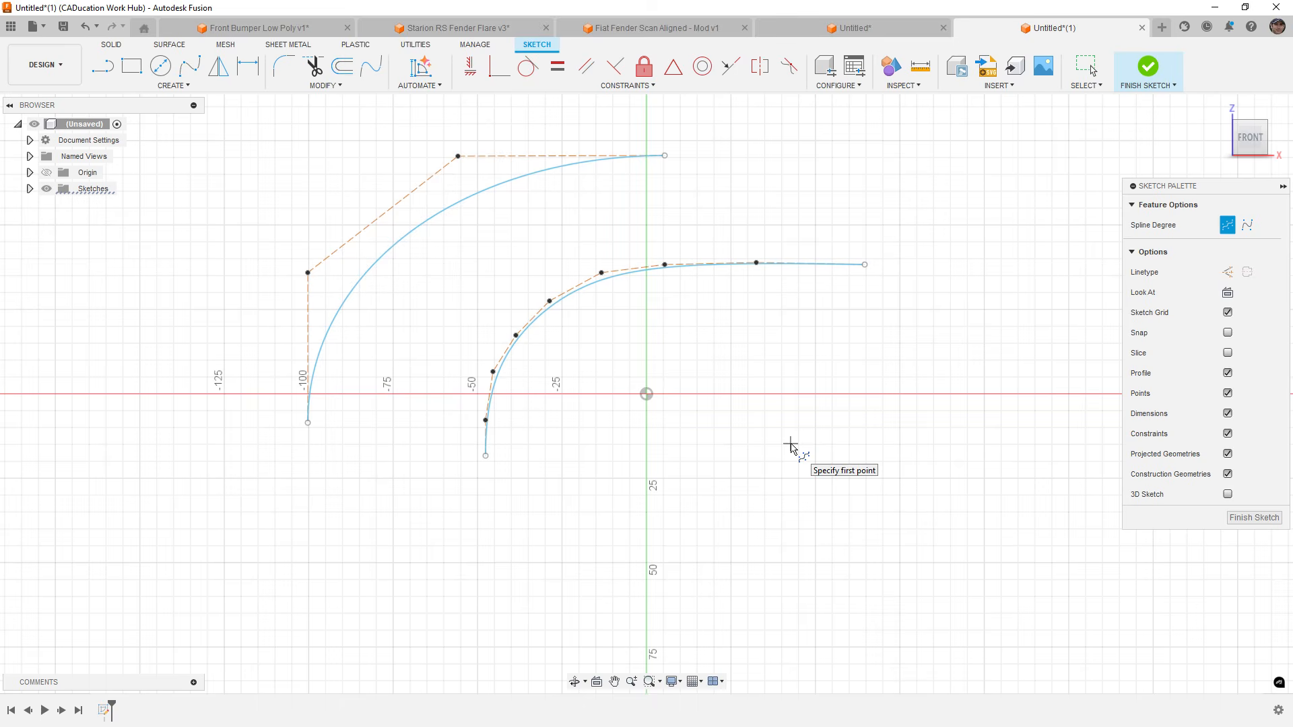
pyautogui.press('Escape')
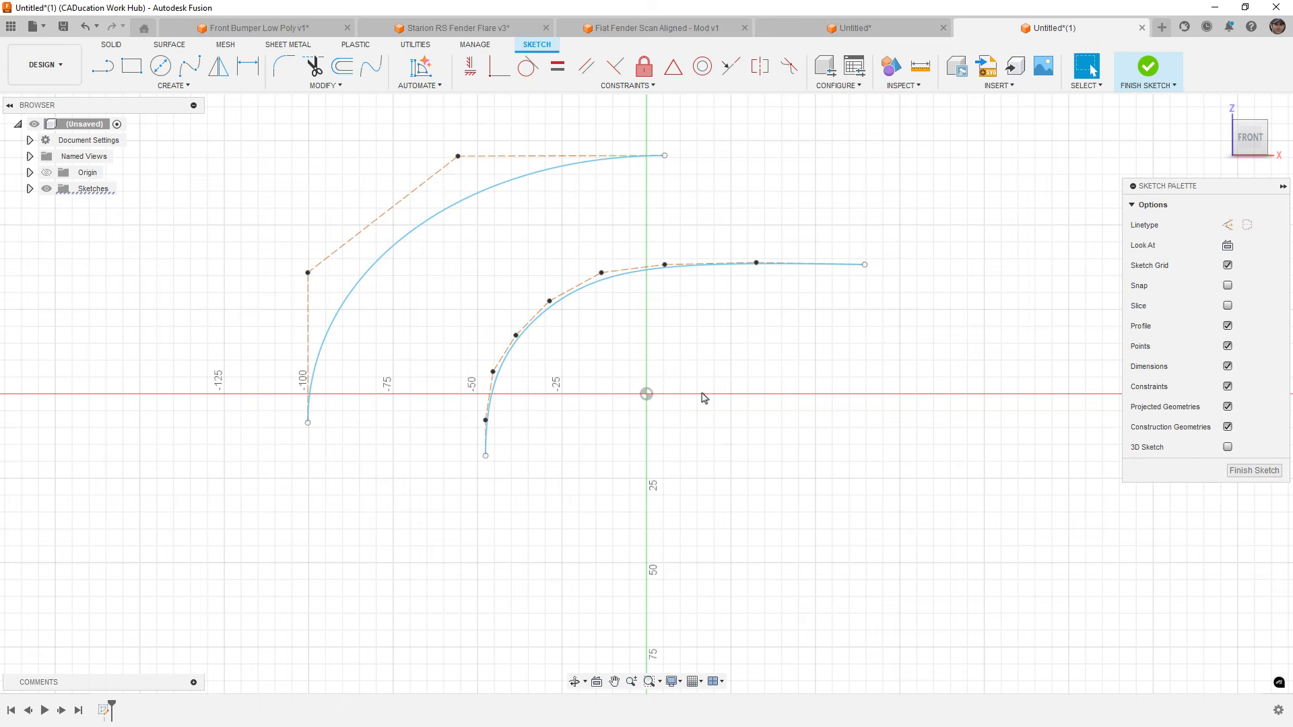
# Show curvature combs with density 20 and scale 1.000 on the lower nine-point spline and the upper four-point spline.
pyautogui.click(624, 279)
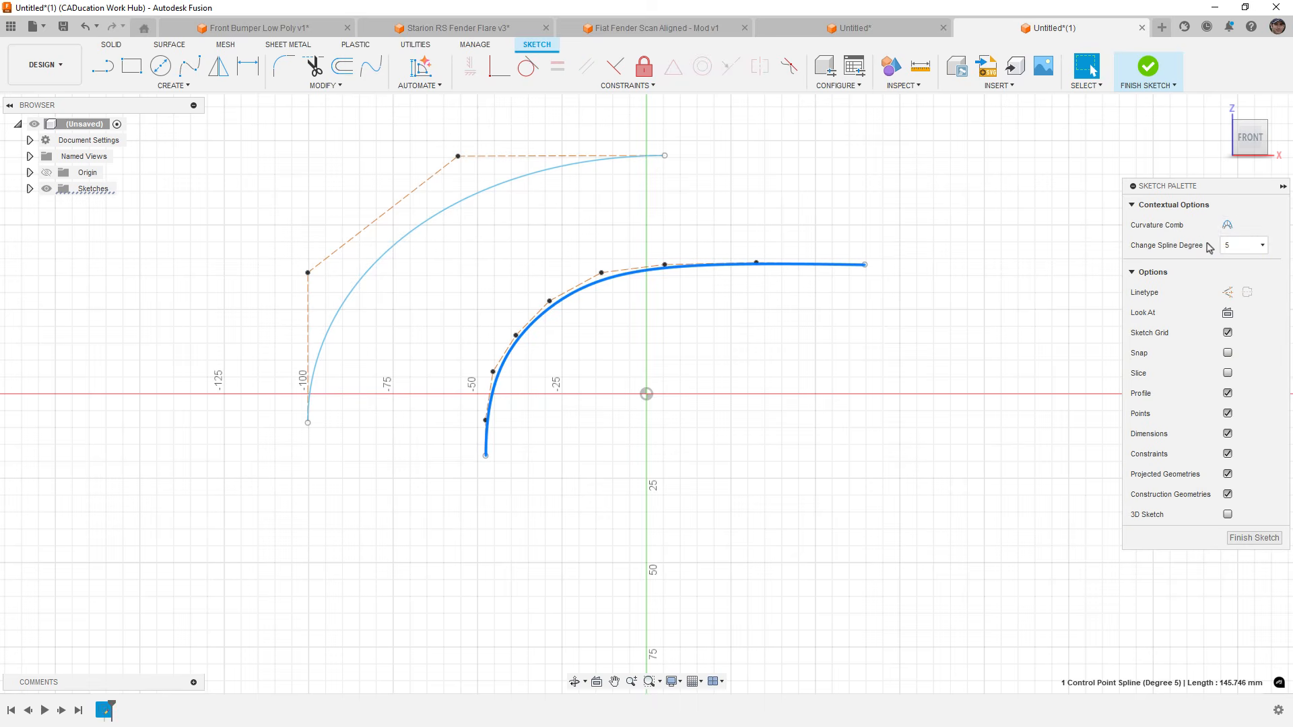
pyautogui.click(1227, 224)
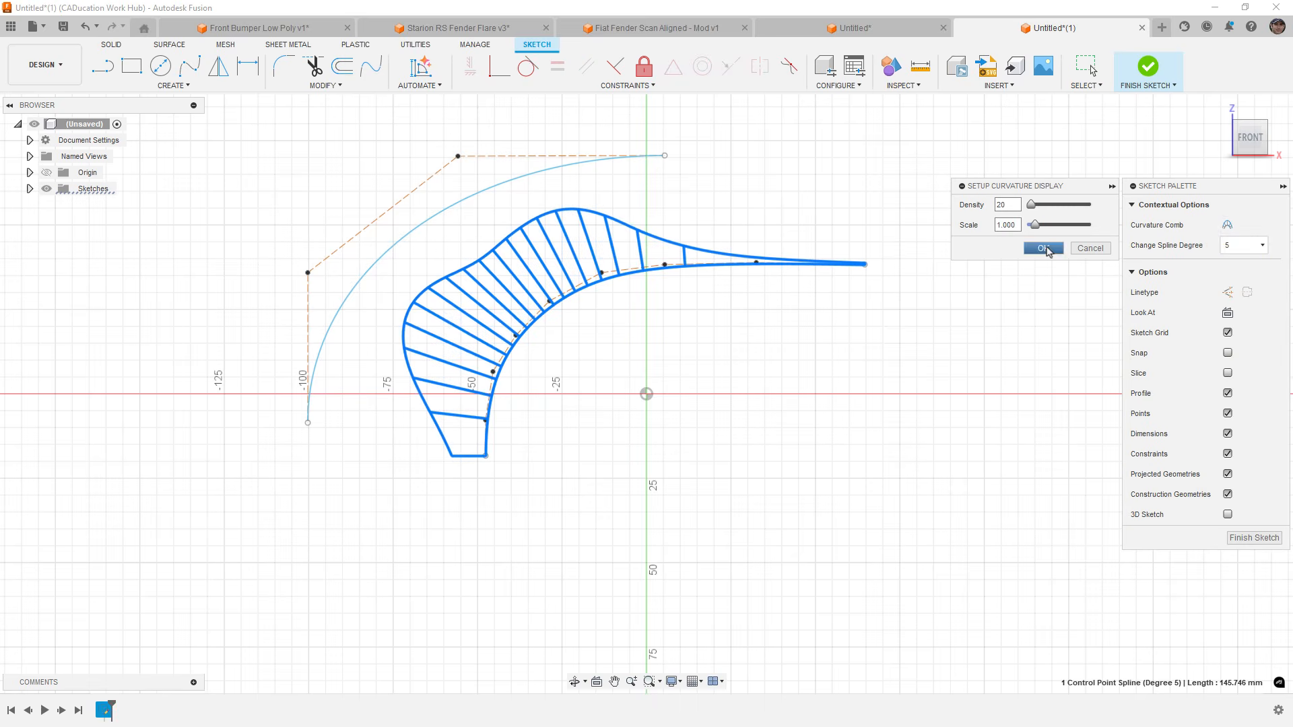
pyautogui.click(1043, 248)
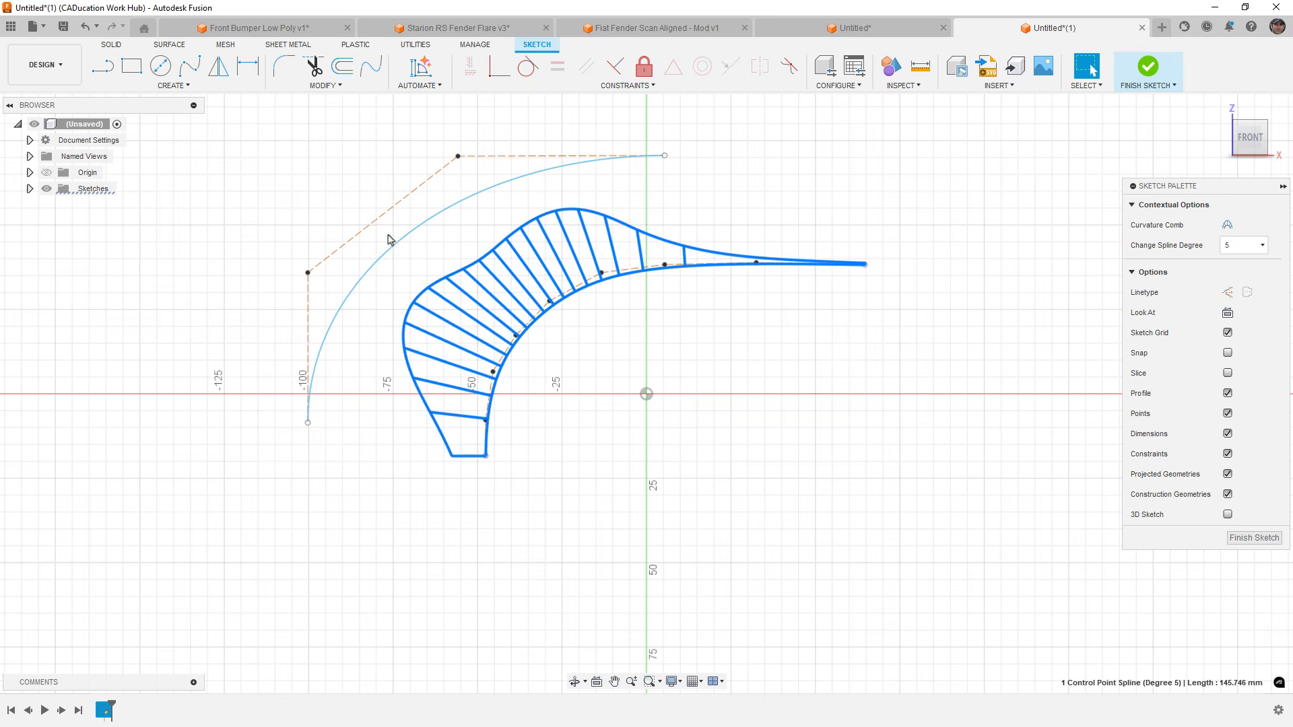
pyautogui.click(416, 235)
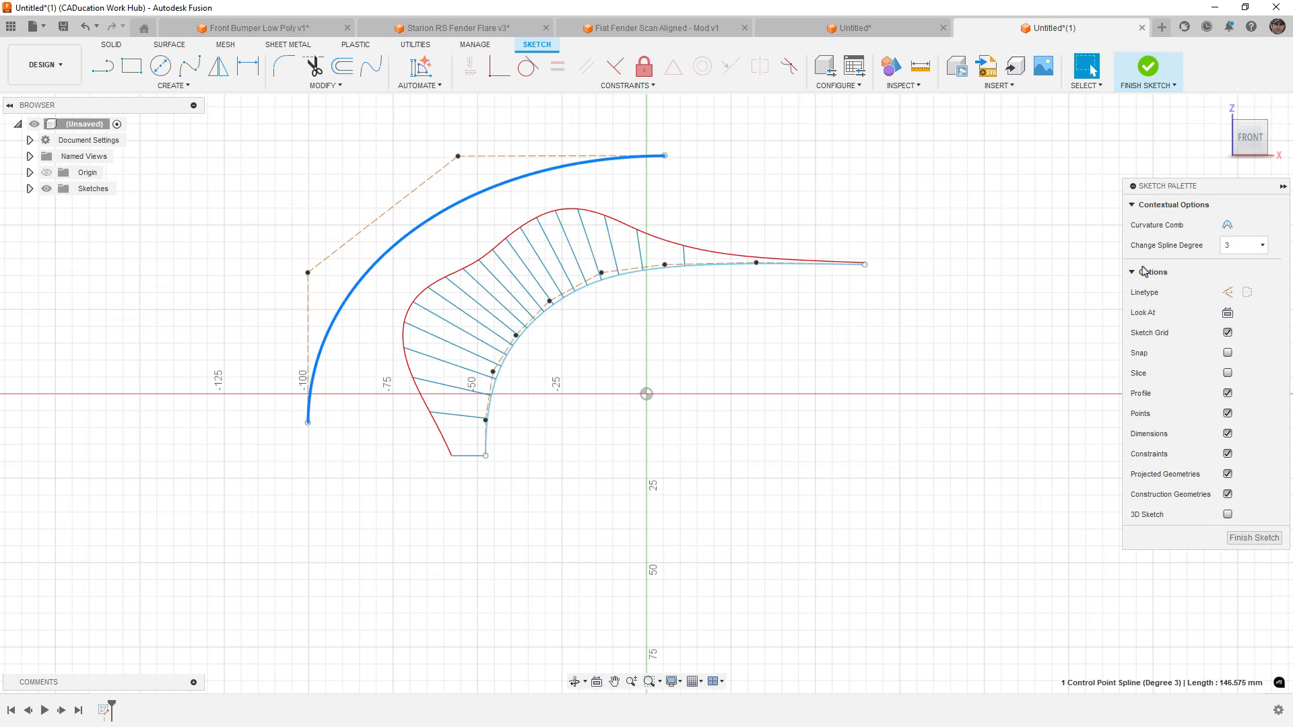
pyautogui.click(1227, 225)
pyautogui.click(1041, 249)
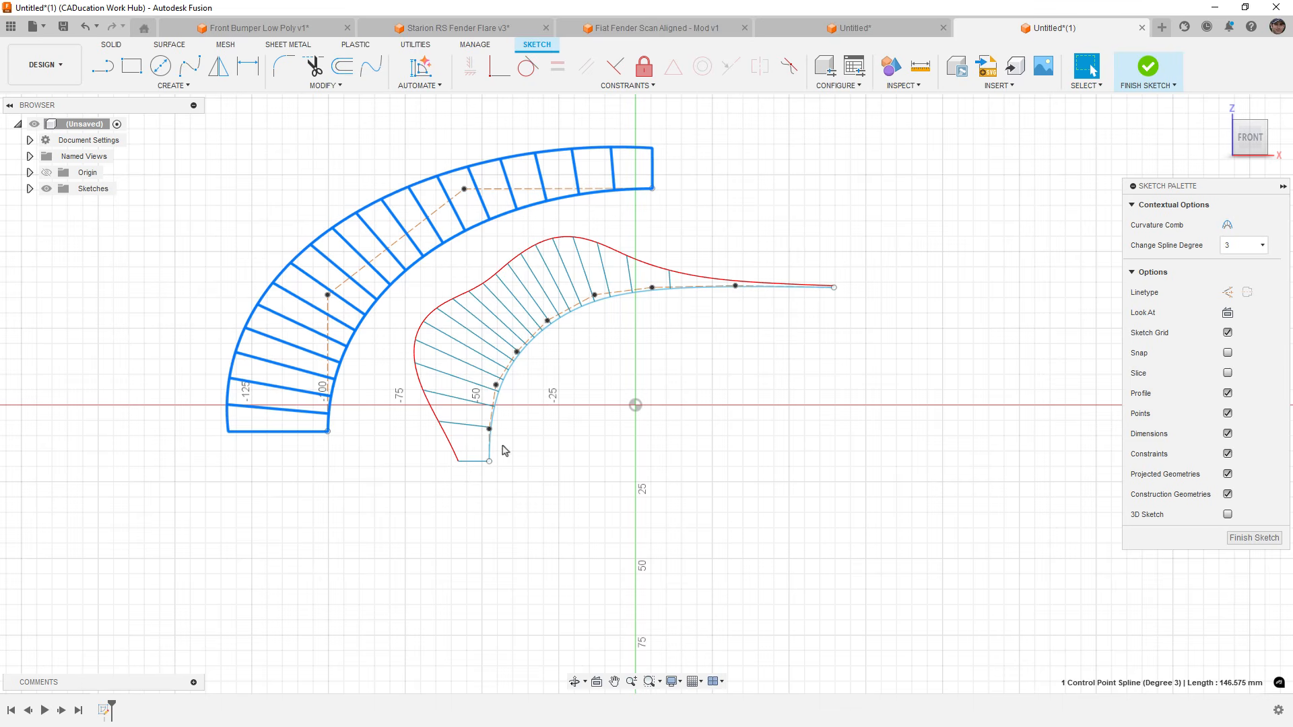
pyautogui.click(775, 288)
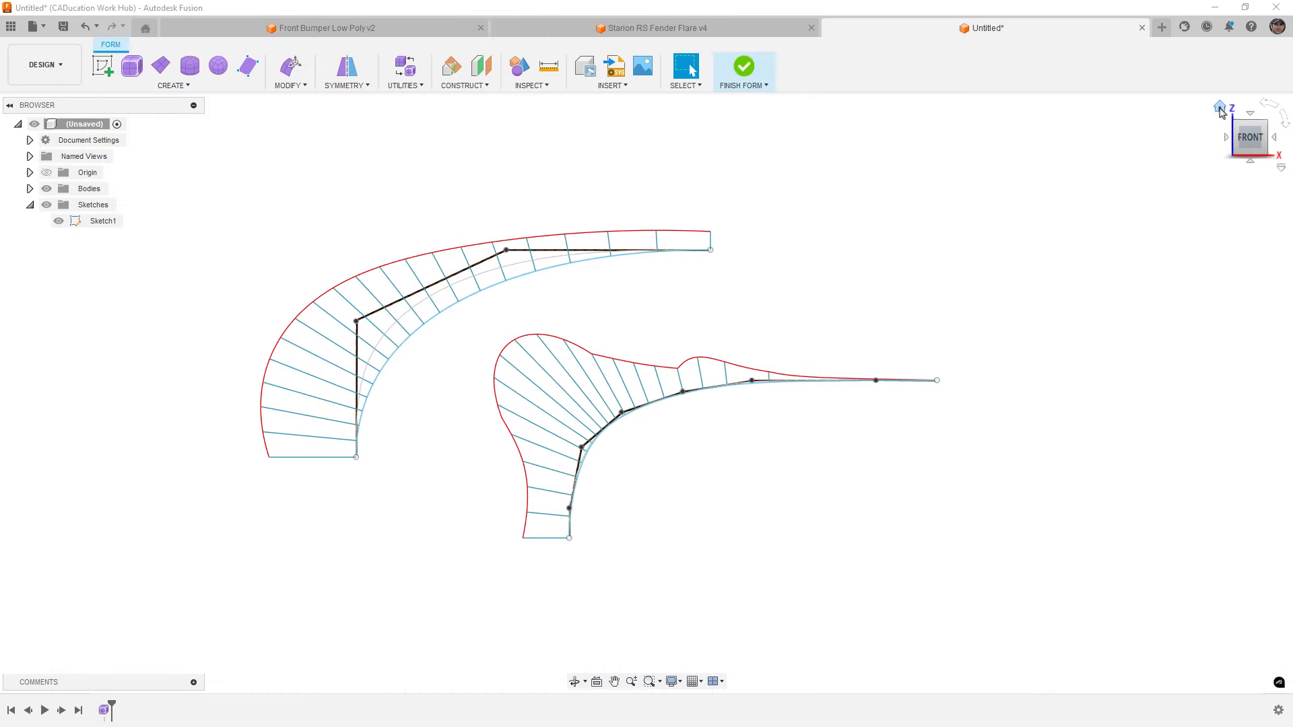
# In the Untitled* form document, switch to the home view and move the four-edge loop near the flat end of the lower surface.
pyautogui.click(1221, 113)
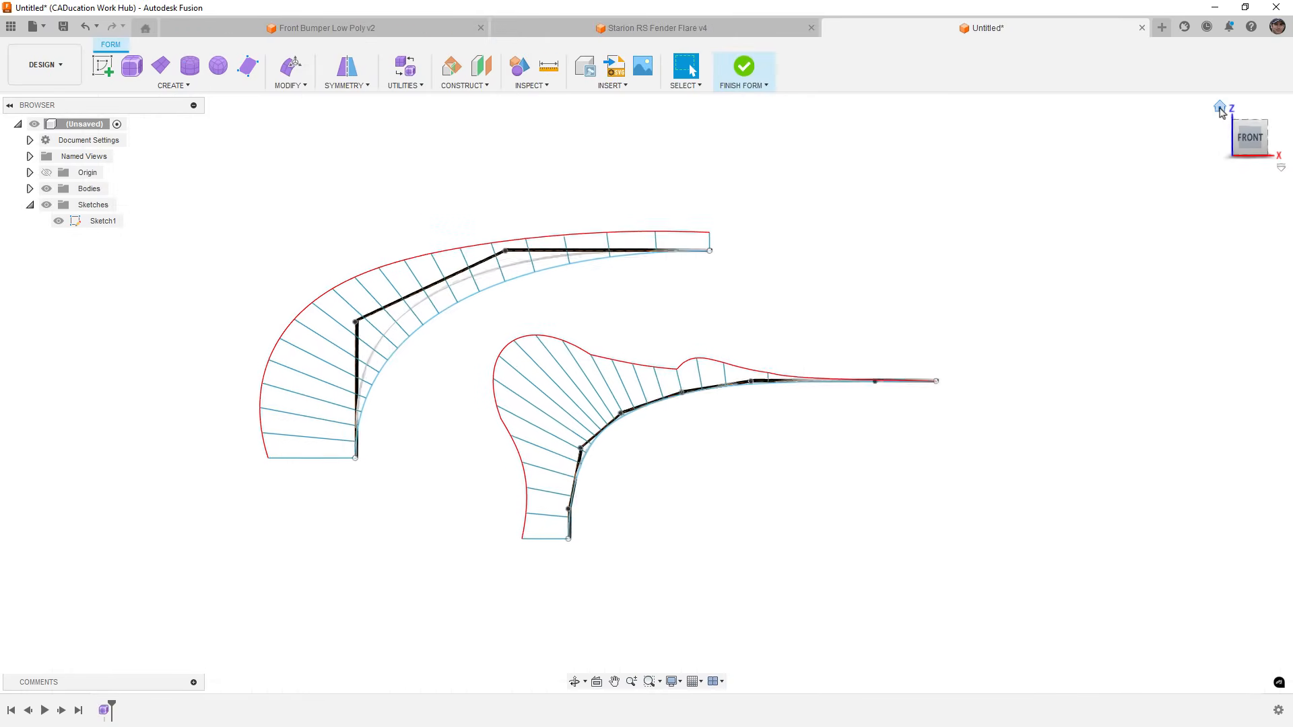
pyautogui.moveTo(889, 364); pyautogui.dragTo(907, 347, button='middle')
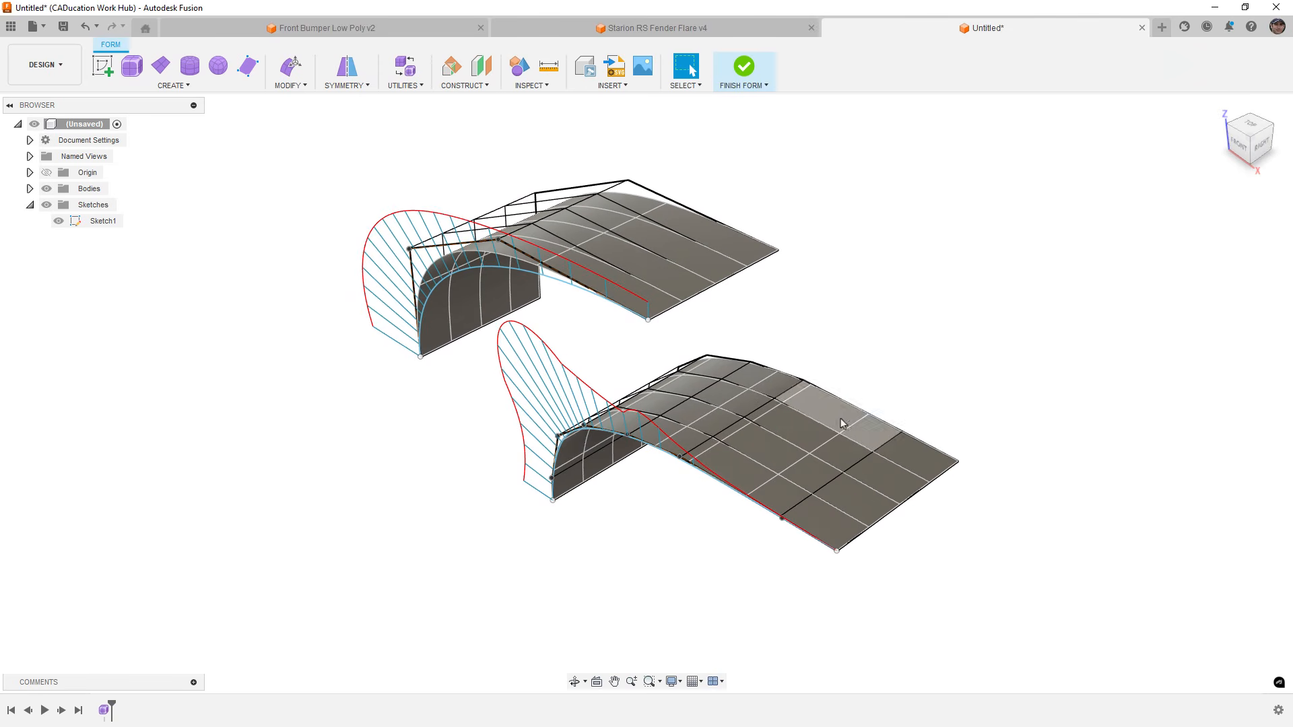
pyautogui.doubleClick(823, 491)
pyautogui.moveTo(982, 326); pyautogui.dragTo(1145, 205, button='right')
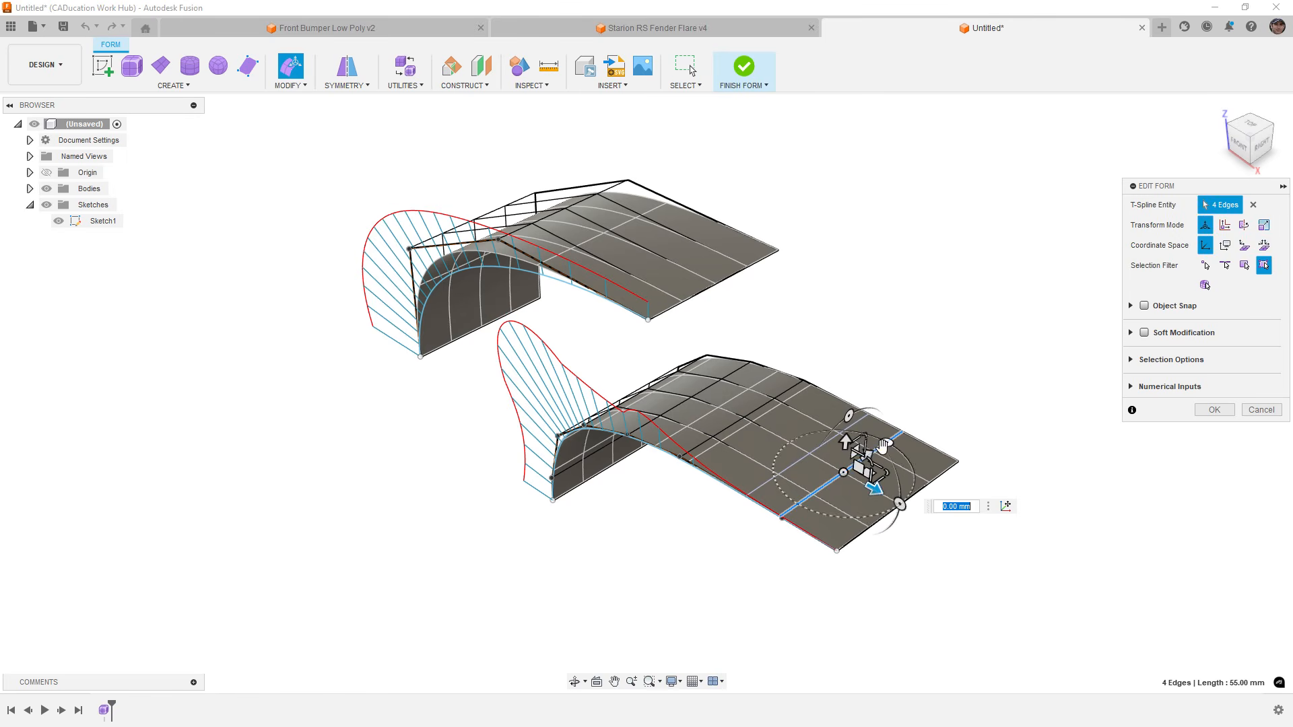
pyautogui.moveTo(862, 467); pyautogui.dragTo(902, 441)
pyautogui.click(1212, 410)
pyautogui.keyDown('shift'); pyautogui.moveTo(1195, 422); pyautogui.dragTo(949, 526, button='middle'); pyautogui.keyUp('shift')
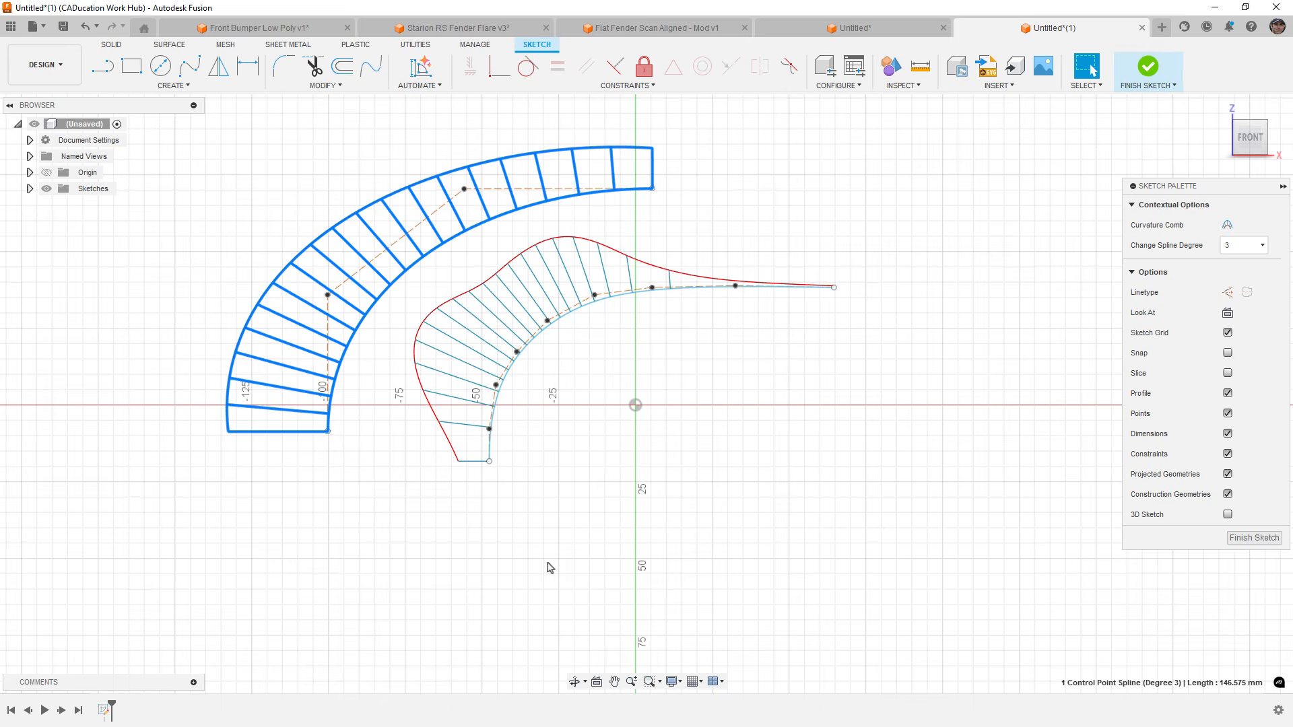
# In Untitled*(1), shift the upper spline's second-highest bend point to about X -82.8, Z 69.4 mm and reposition several control points on the lower spline.
pyautogui.moveTo(464, 190); pyautogui.dragTo(382, 193)
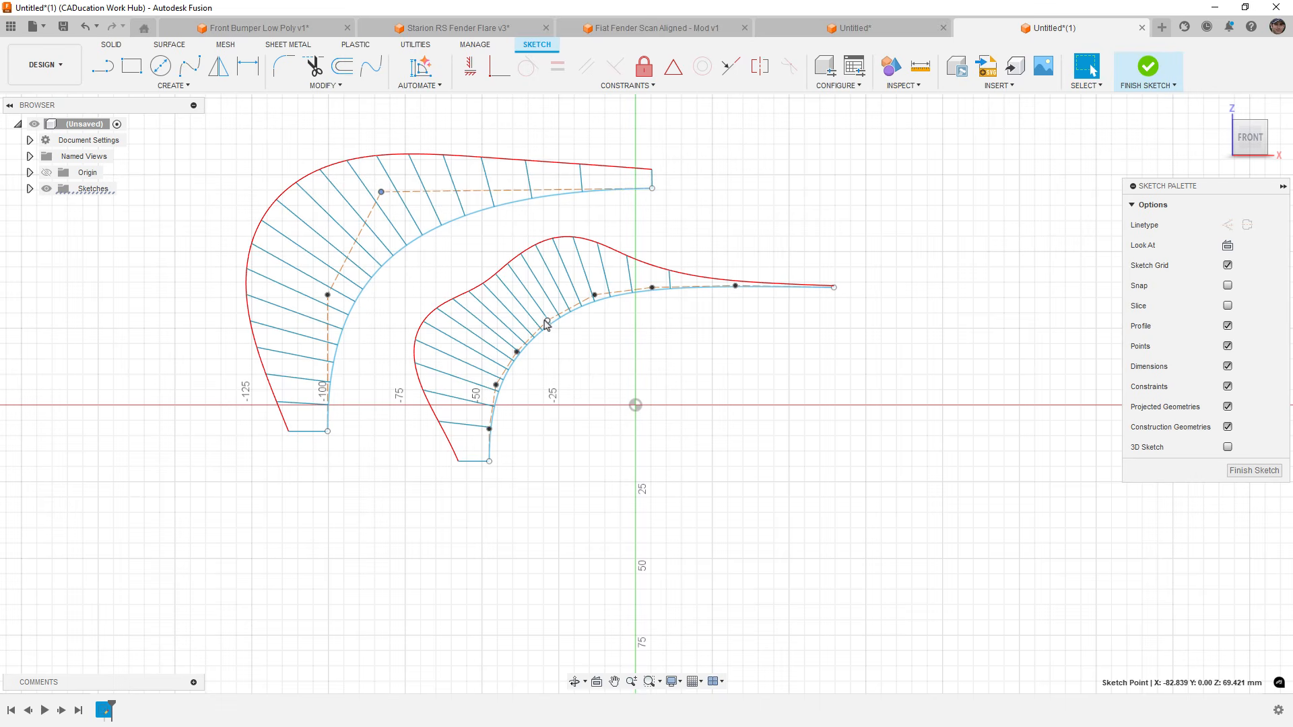
pyautogui.moveTo(546, 324); pyautogui.dragTo(495, 379)
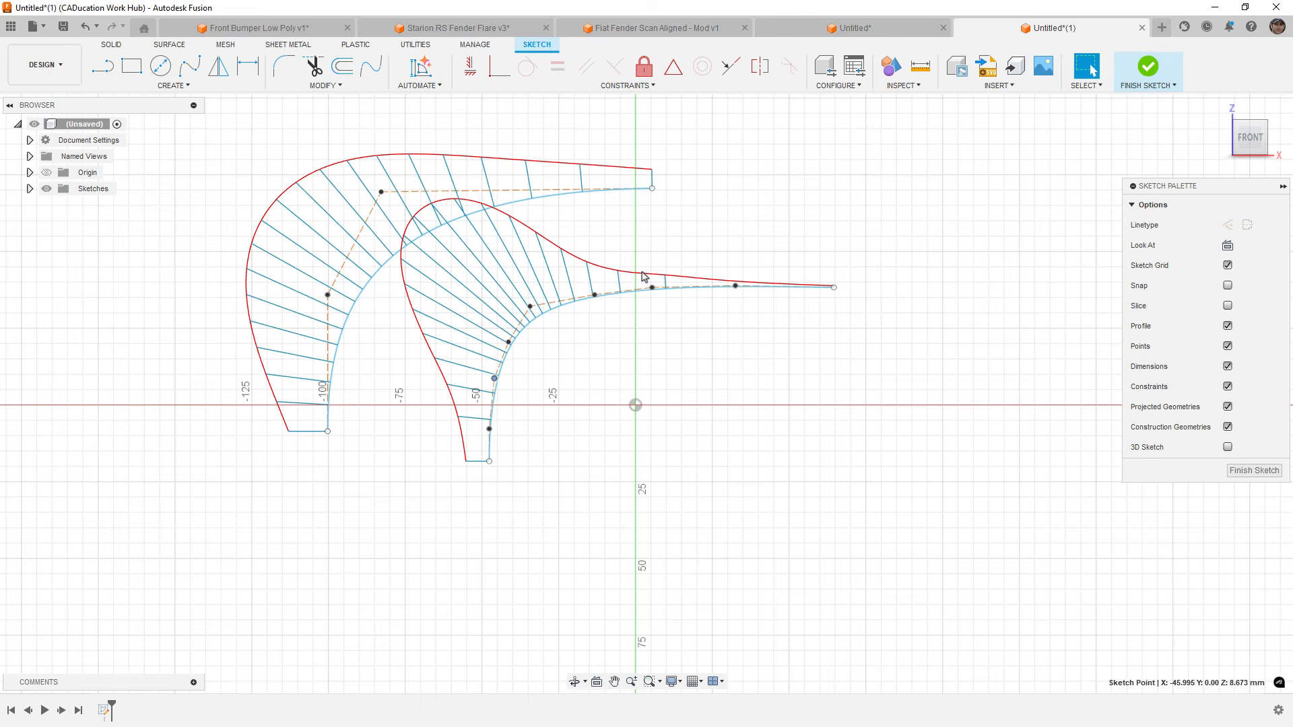
pyautogui.moveTo(652, 287); pyautogui.dragTo(649, 293)
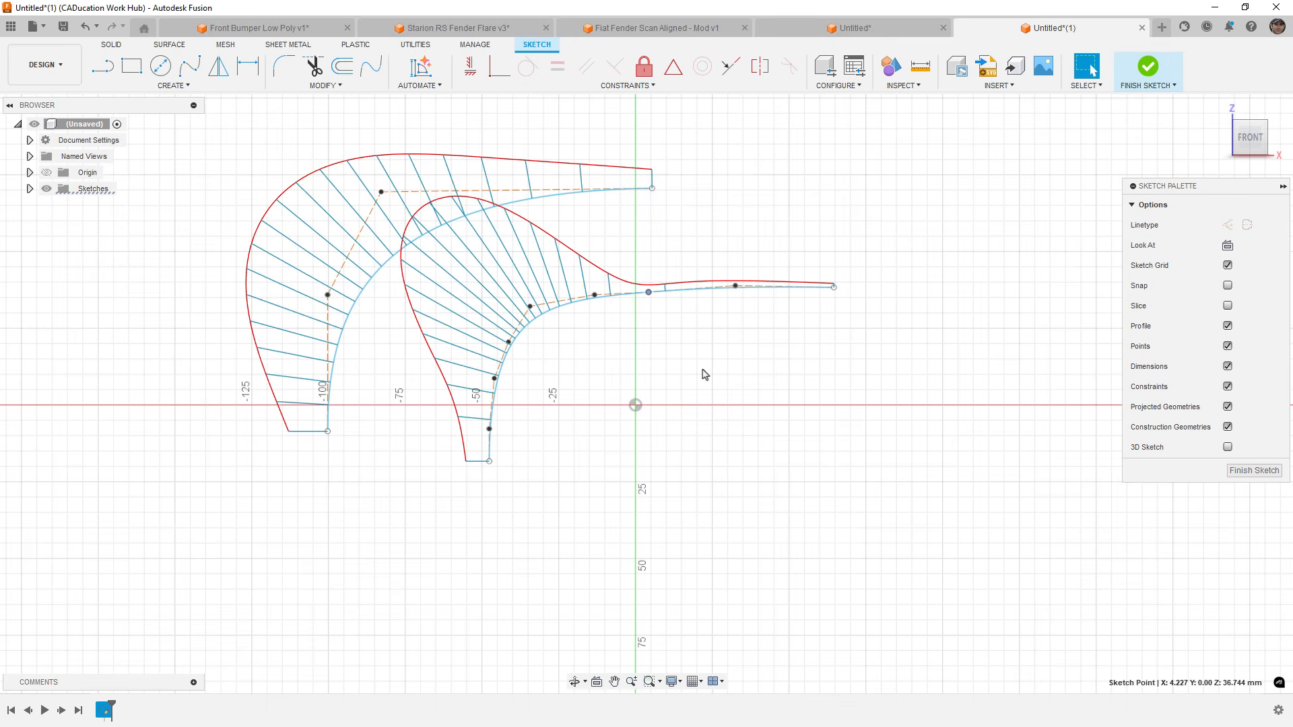
# Switch to the Front Bumper Low Poly v1 document, show the control frame and examine the cage around the rounded corner.
pyautogui.click(280, 30)
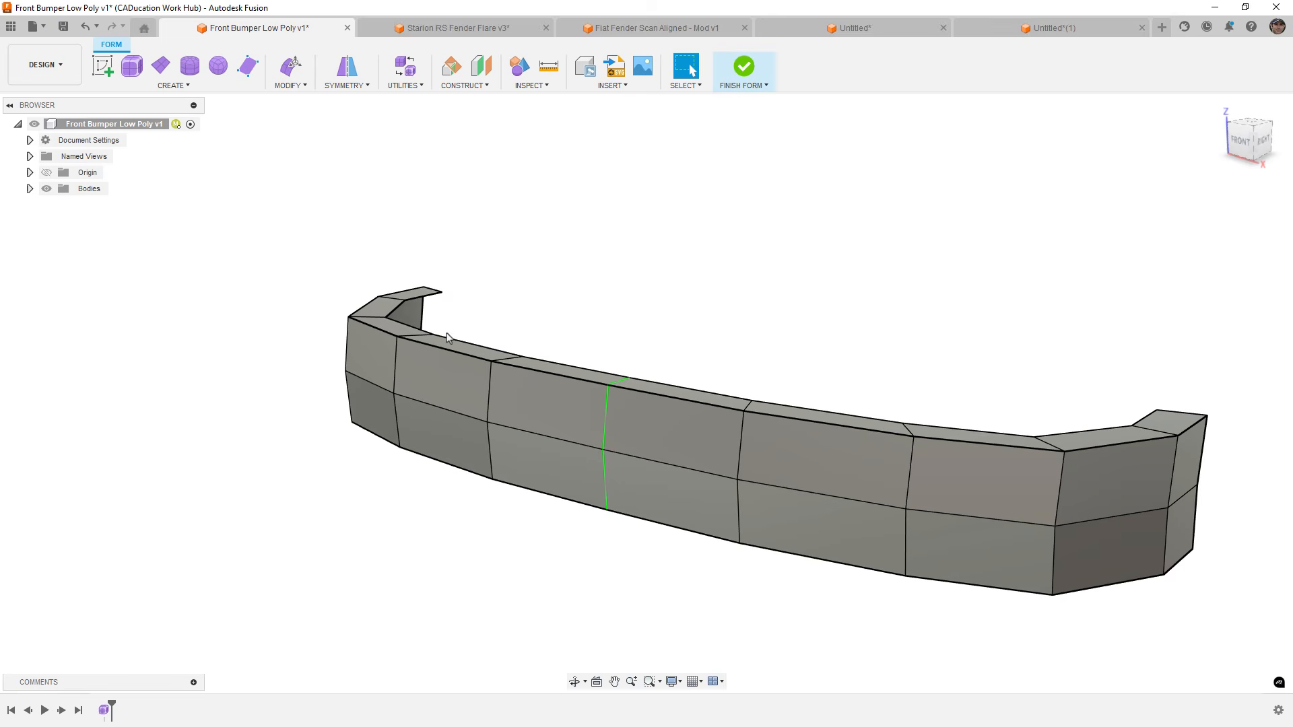
pyautogui.scroll(-2, 444, 339)
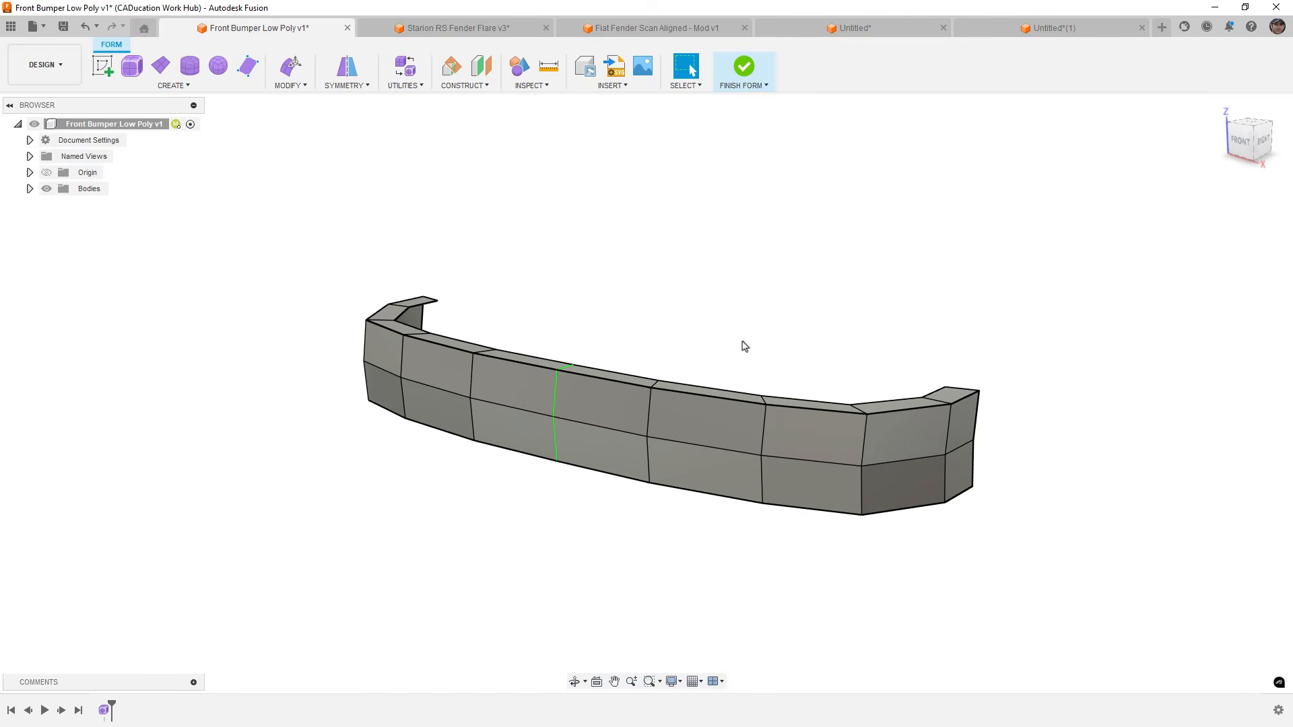
pyautogui.moveTo(746, 347)
pyautogui.keyDown('shift'); pyautogui.mouseDown(button='middle')
pyautogui.moveTo(701, 335)
pyautogui.moveTo(766, 351)
pyautogui.mouseUp(button='middle'); pyautogui.keyUp('shift')
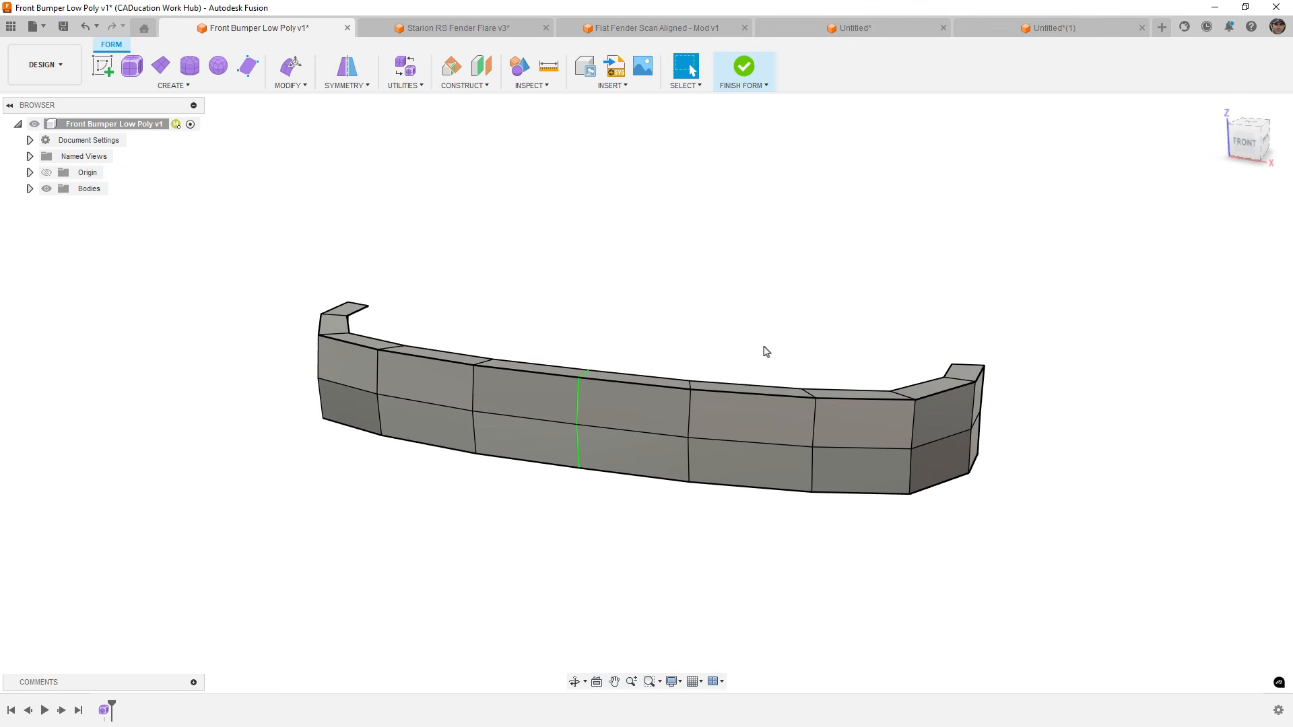
pyautogui.hotkey('alt', '2')
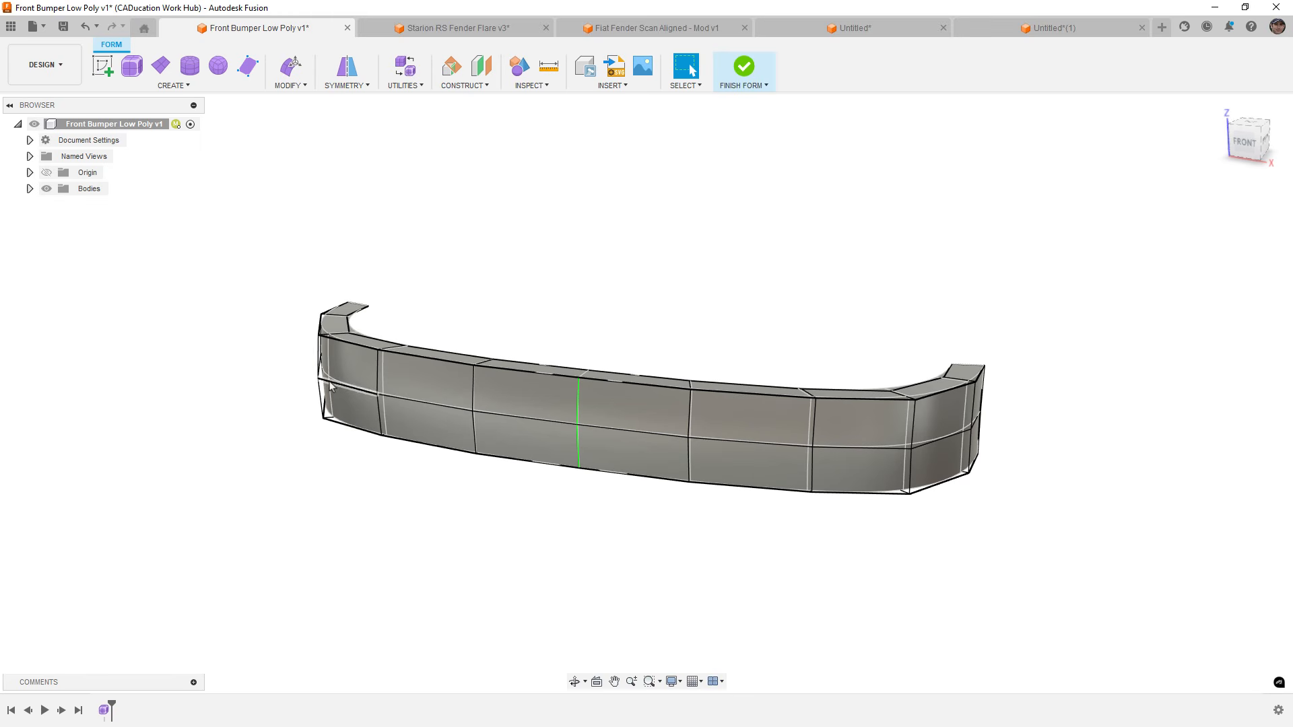
pyautogui.keyDown('shift'); pyautogui.moveTo(333, 382); pyautogui.dragTo(352, 458, button='middle'); pyautogui.keyUp('shift')
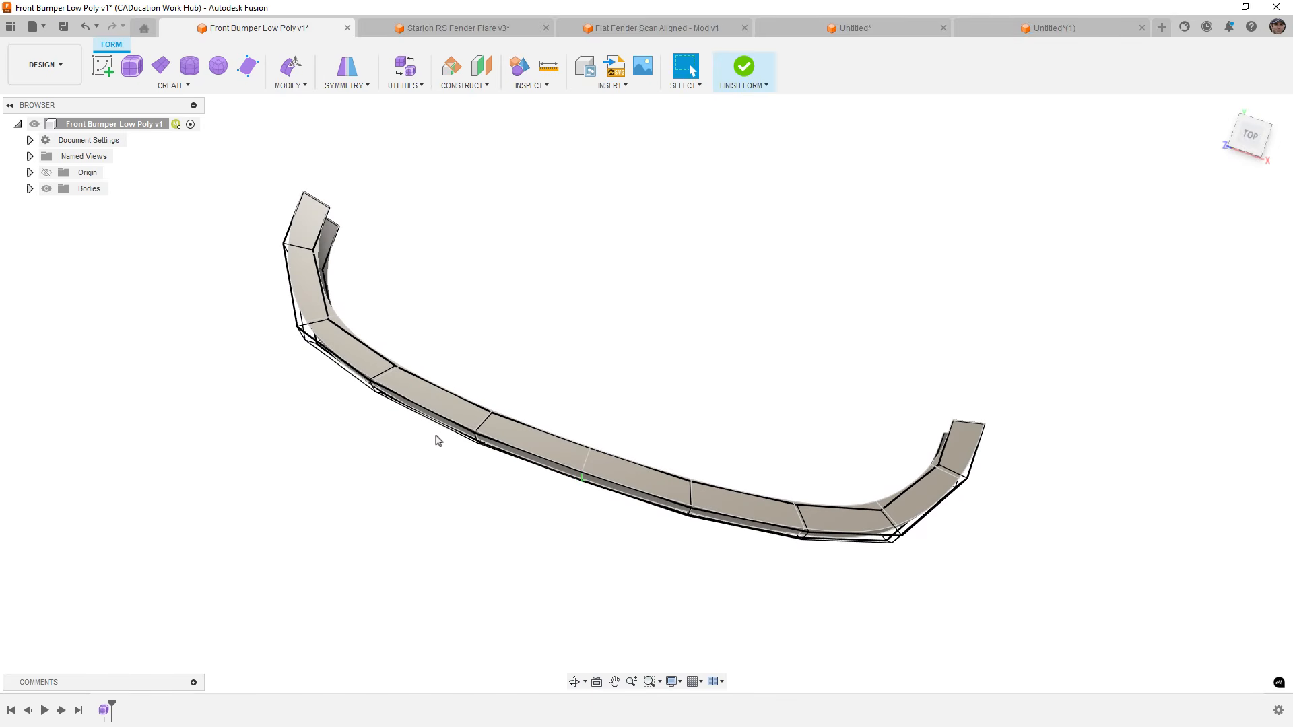
pyautogui.keyDown('shift'); pyautogui.moveTo(442, 454); pyautogui.dragTo(414, 454, button='middle'); pyautogui.keyUp('shift')
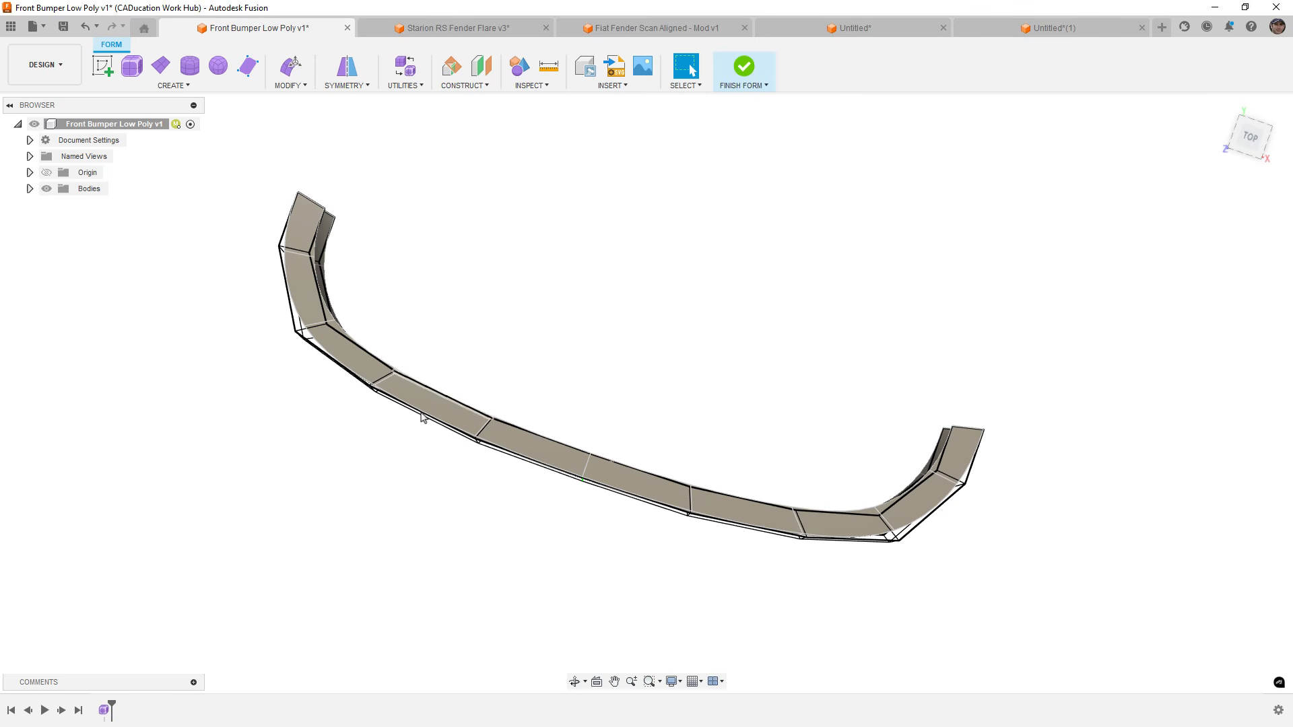
pyautogui.scroll(1, 300, 339)
pyautogui.scroll(5, 299, 339)
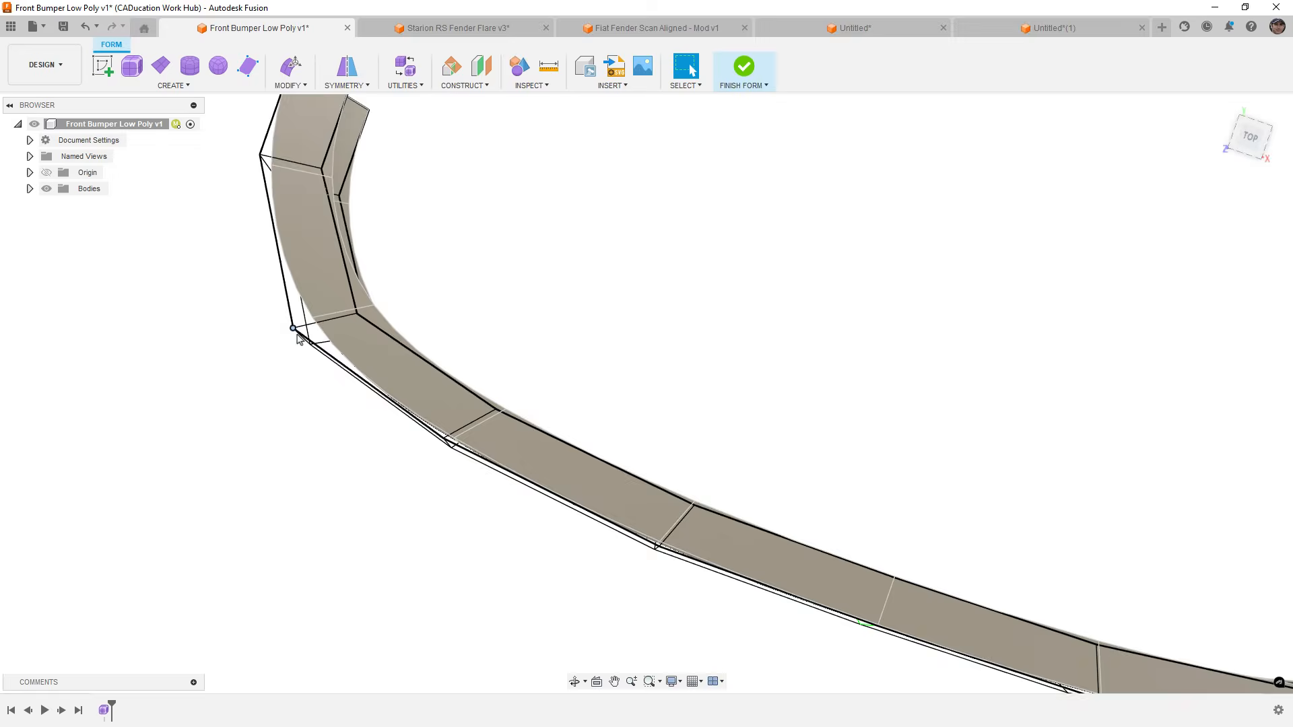
pyautogui.keyDown('shift'); pyautogui.moveTo(301, 337); pyautogui.dragTo(546, 393, button='middle'); pyautogui.keyUp('shift')
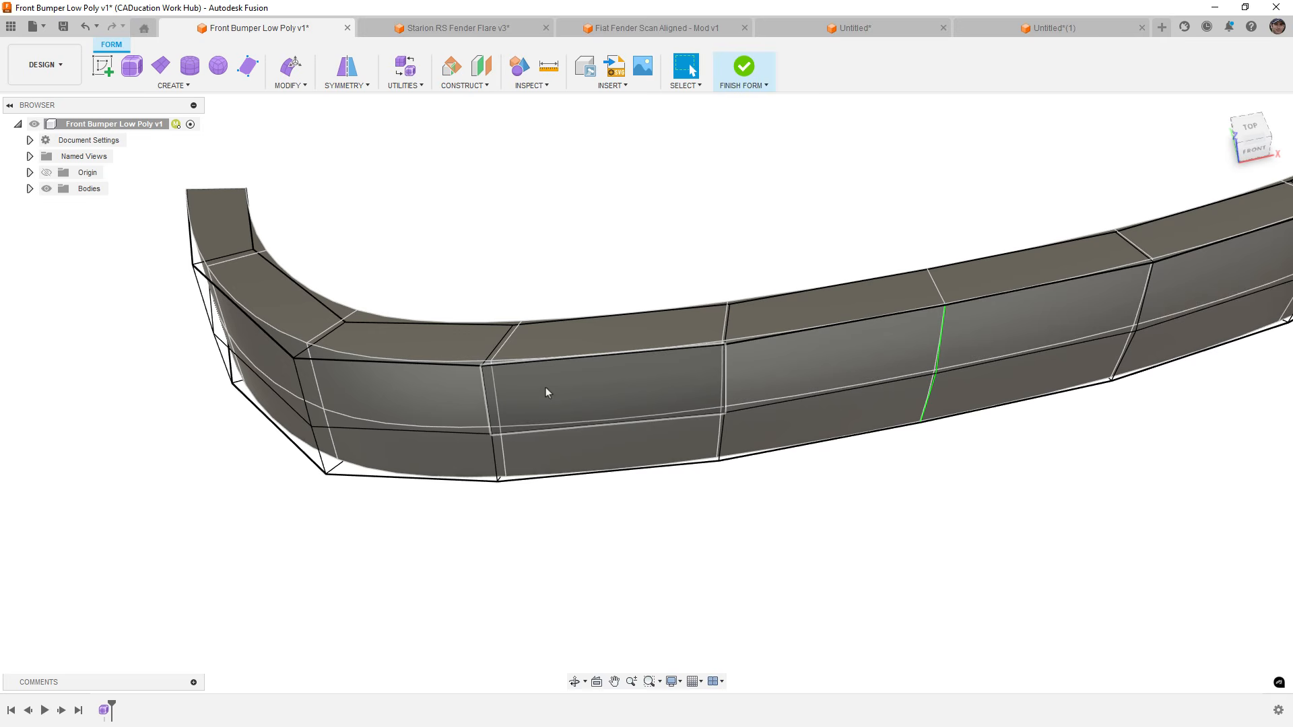
# Highlight the upper and lower front face pairs on either side of the bumper's corner, clear the selection and inspect the whole bumper.
pyautogui.click(546, 387)
pyautogui.keyDown('shift'); pyautogui.click(542, 439); pyautogui.keyUp('shift')
pyautogui.keyDown('shift'); pyautogui.moveTo(280, 375); pyautogui.dragTo(317, 379, button='middle'); pyautogui.keyUp('shift')
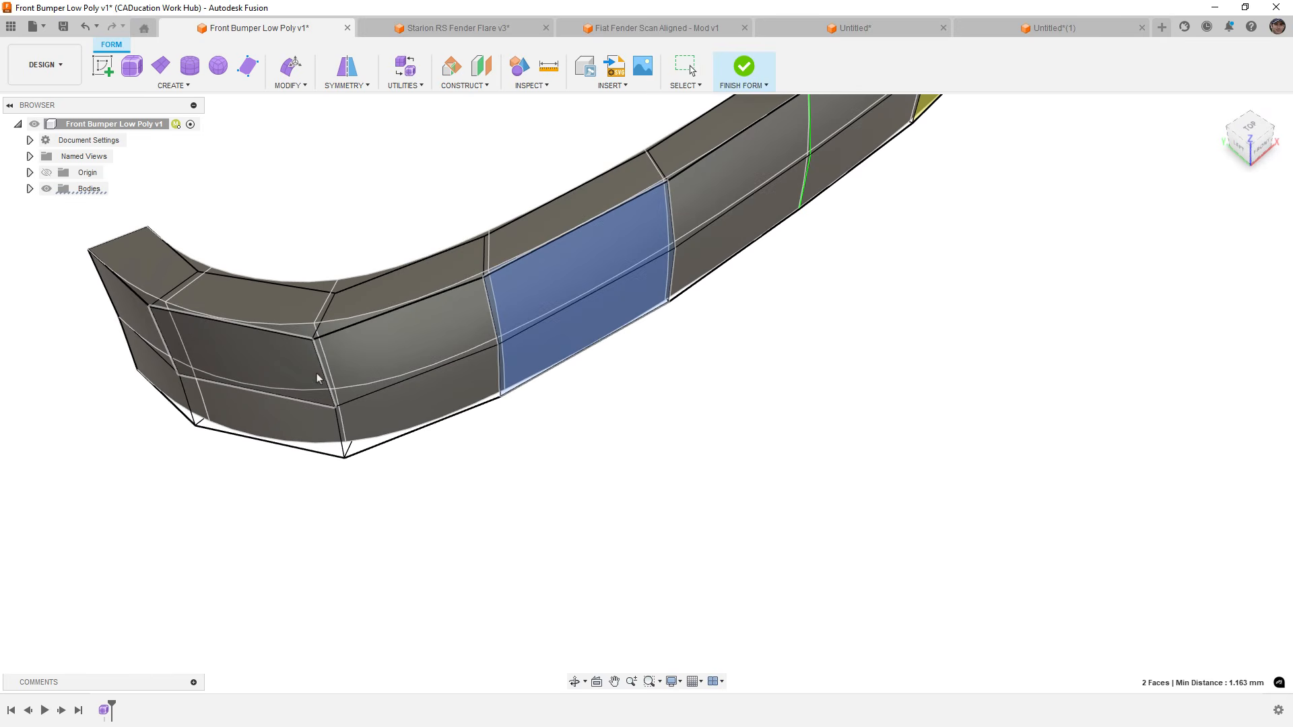
pyautogui.keyDown('shift'); pyautogui.click(192, 338); pyautogui.keyUp('shift')
pyautogui.keyDown('shift'); pyautogui.click(216, 395); pyautogui.keyUp('shift')
pyautogui.keyDown('shift'); pyautogui.moveTo(306, 471); pyautogui.dragTo(381, 416, button='middle'); pyautogui.keyUp('shift')
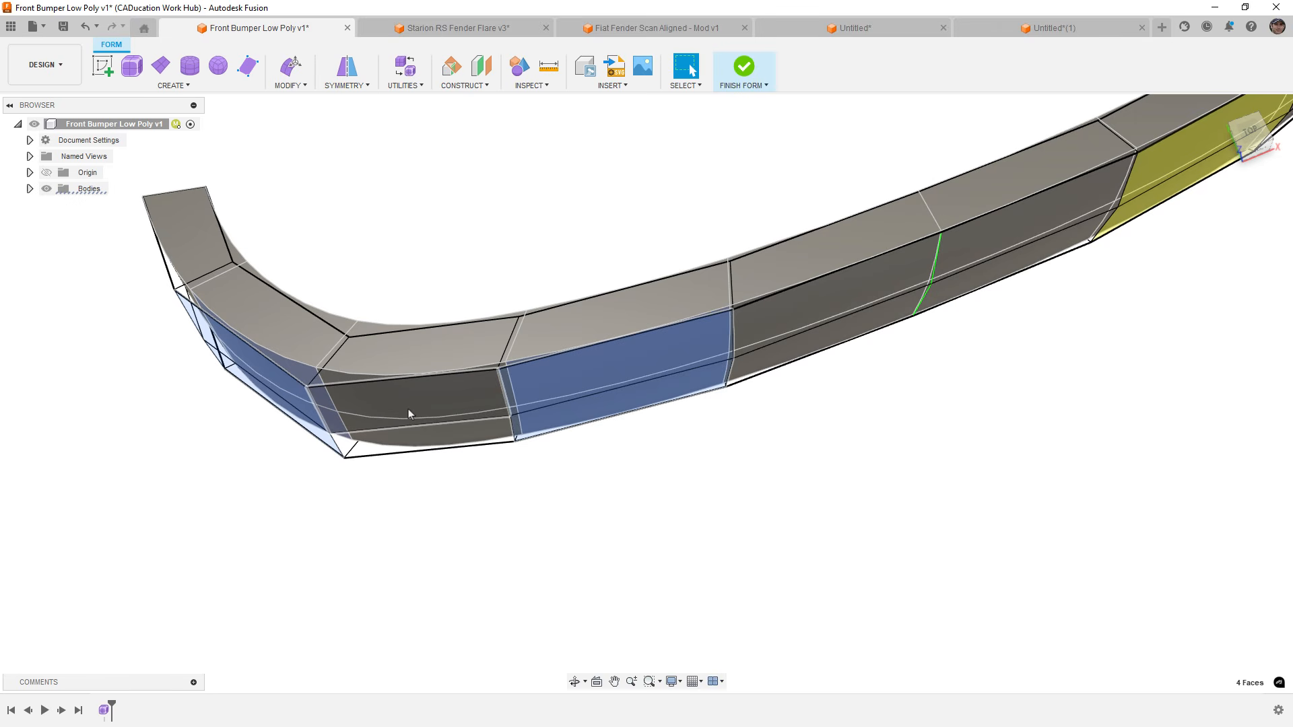
pyautogui.click(425, 516)
pyautogui.scroll(-4, 368, 482)
pyautogui.keyDown('shift'); pyautogui.moveTo(368, 482); pyautogui.dragTo(421, 502, button='middle'); pyautogui.keyUp('shift')
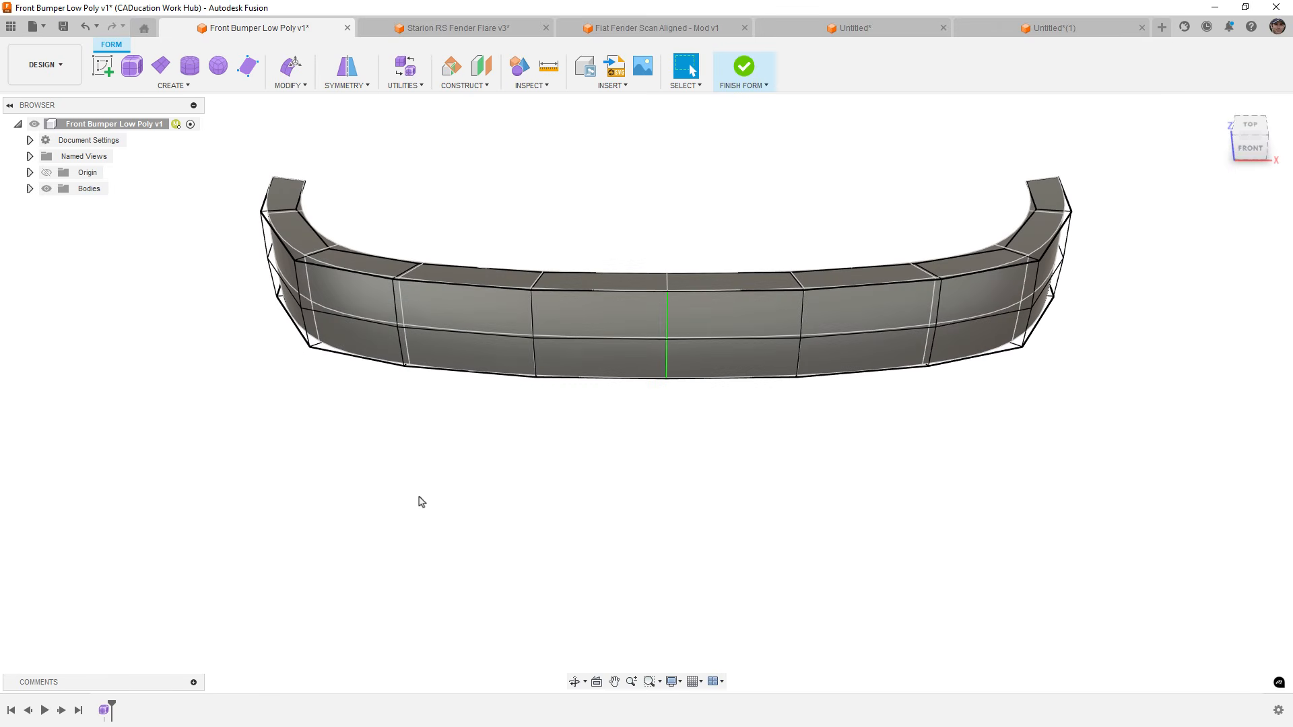
# Show the bumper in smooth display and try moving its corner edge loop outward by about -10.4 mm and -3.2 mm.
pyautogui.keyDown('shift'); pyautogui.moveTo(531, 479); pyautogui.dragTo(527, 527, button='middle'); pyautogui.keyUp('shift')
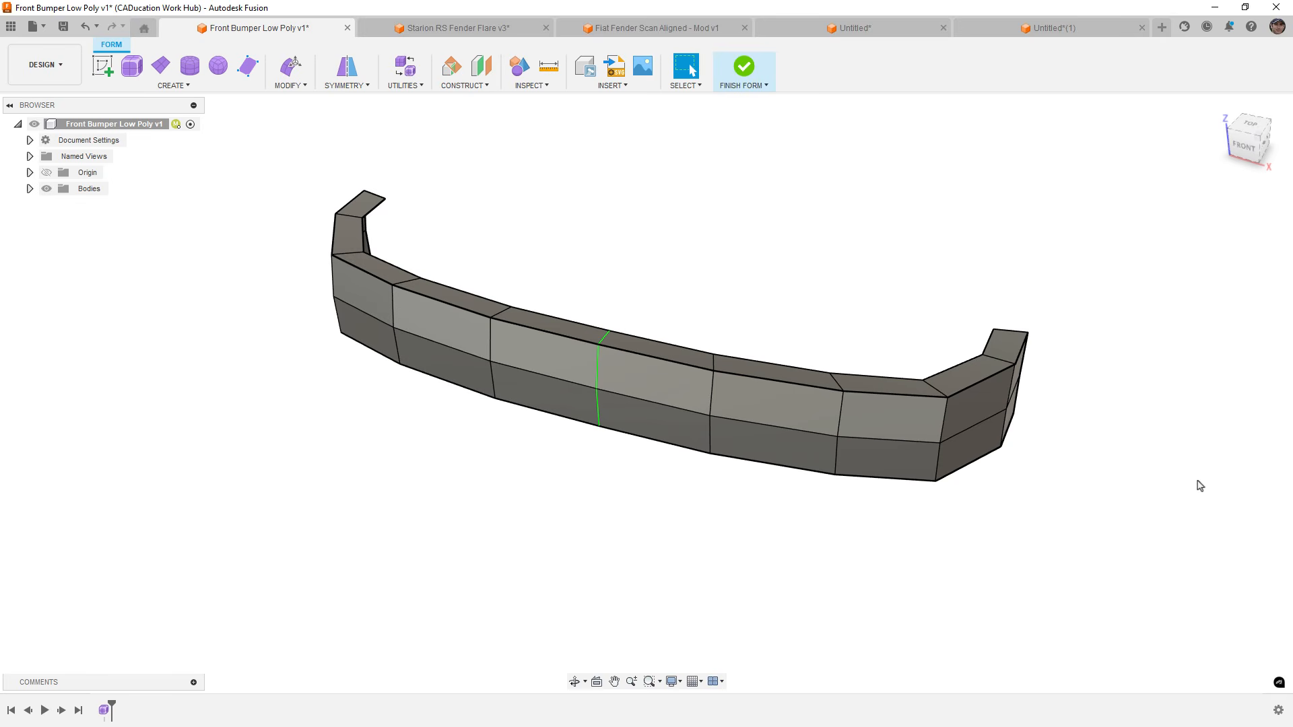
pyautogui.keyDown('shift'); pyautogui.moveTo(603, 433); pyautogui.dragTo(586, 381, button='middle'); pyautogui.keyUp('shift')
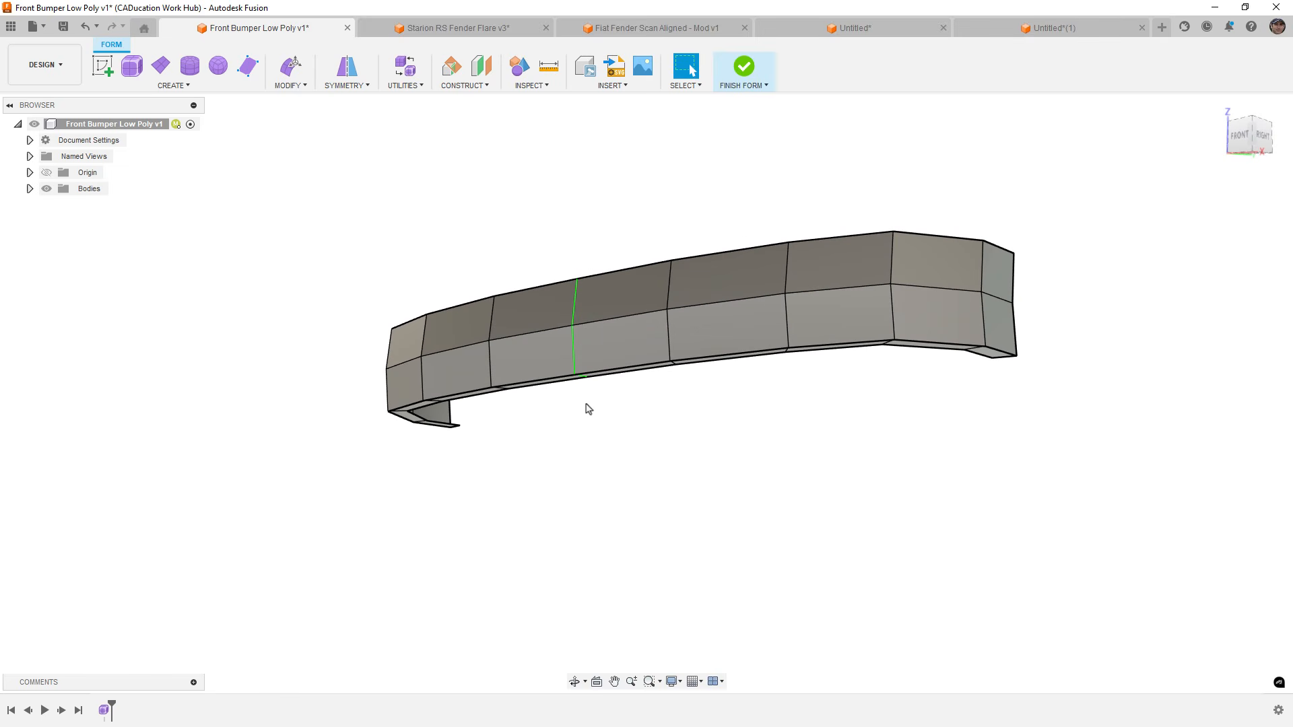
pyautogui.keyDown('shift'); pyautogui.moveTo(583, 327); pyautogui.dragTo(609, 378, button='middle'); pyautogui.keyUp('shift')
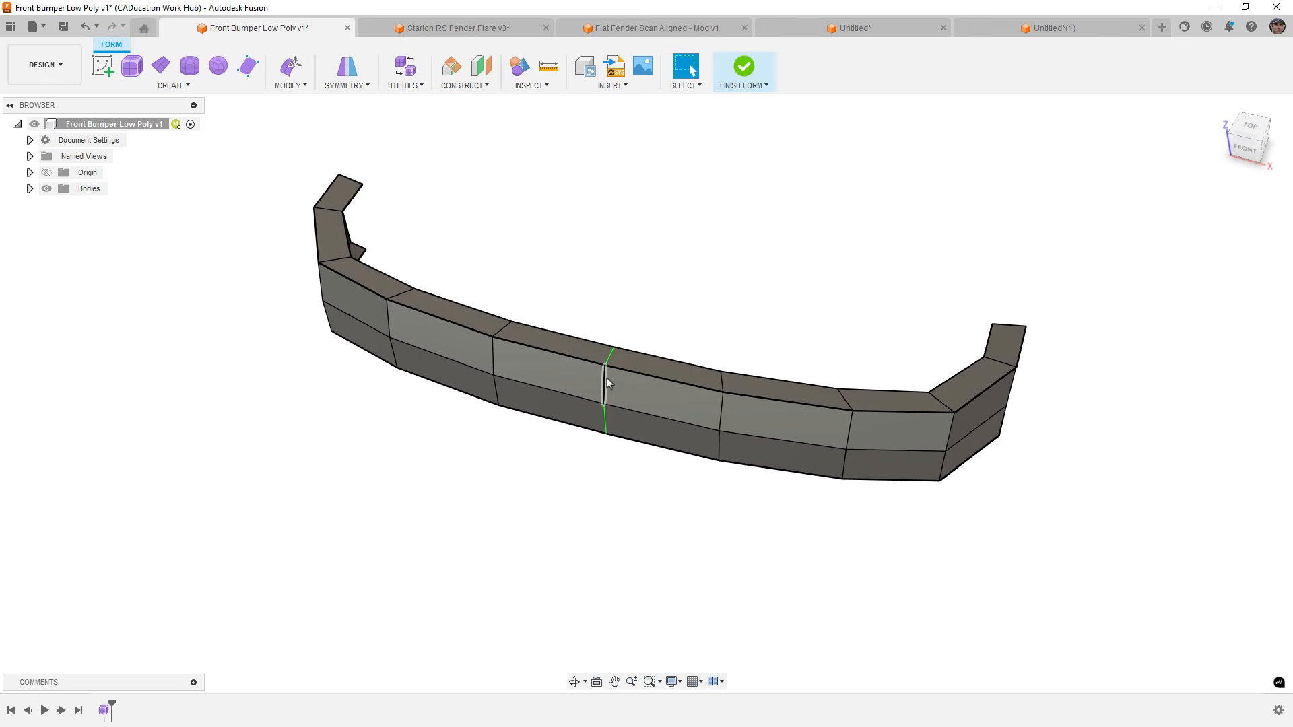
pyautogui.hotkey('alt', '3')
pyautogui.doubleClick(332, 290)
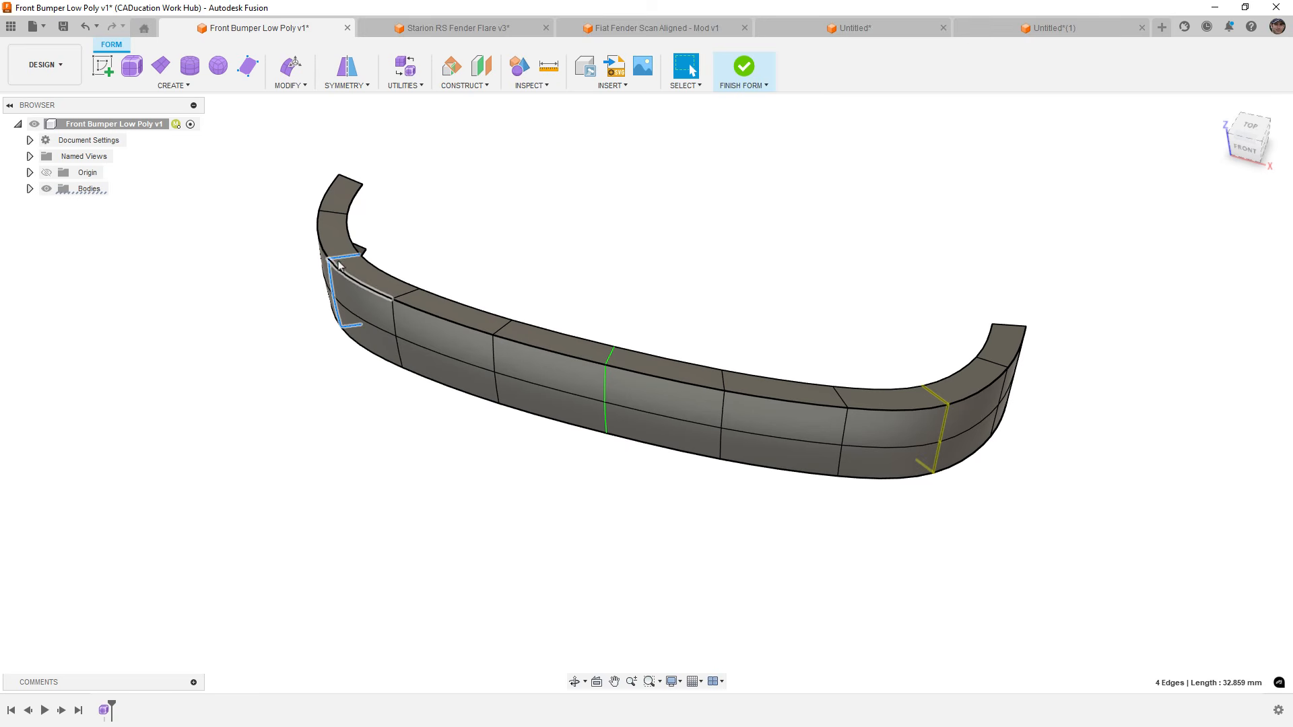
pyautogui.click(286, 68)
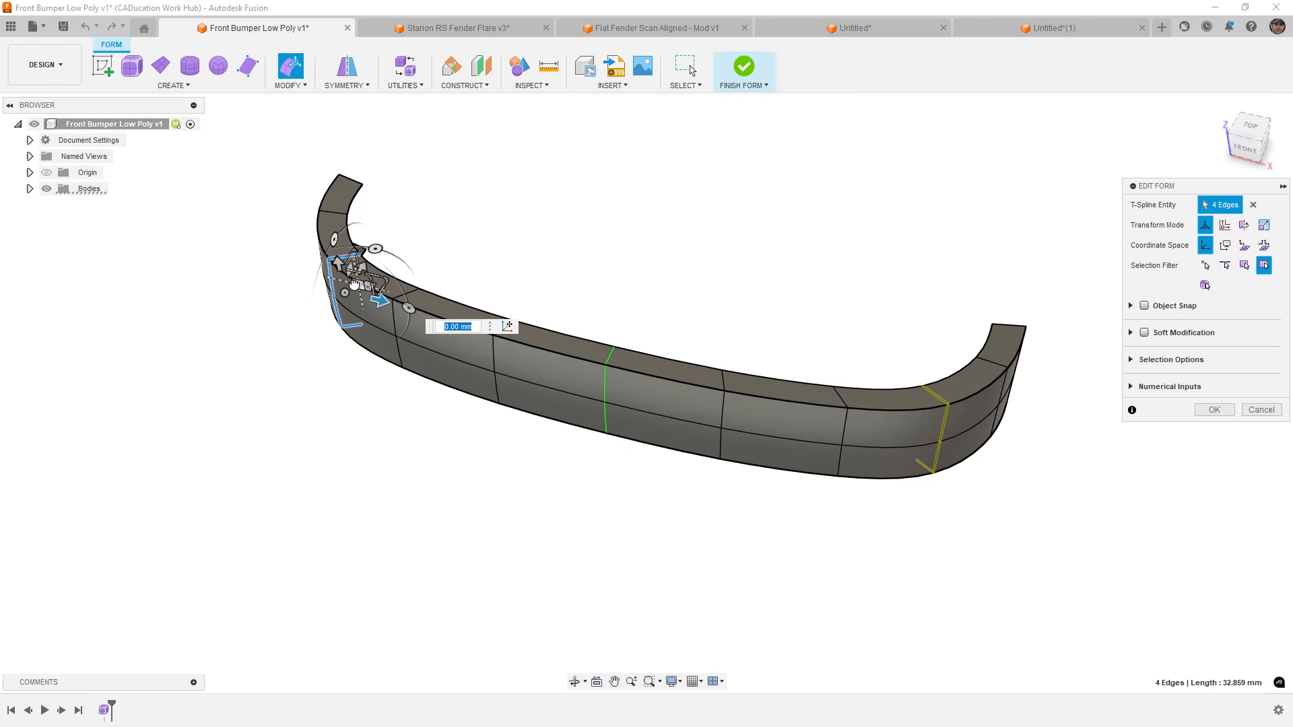
pyautogui.moveTo(352, 283); pyautogui.dragTo(309, 341)
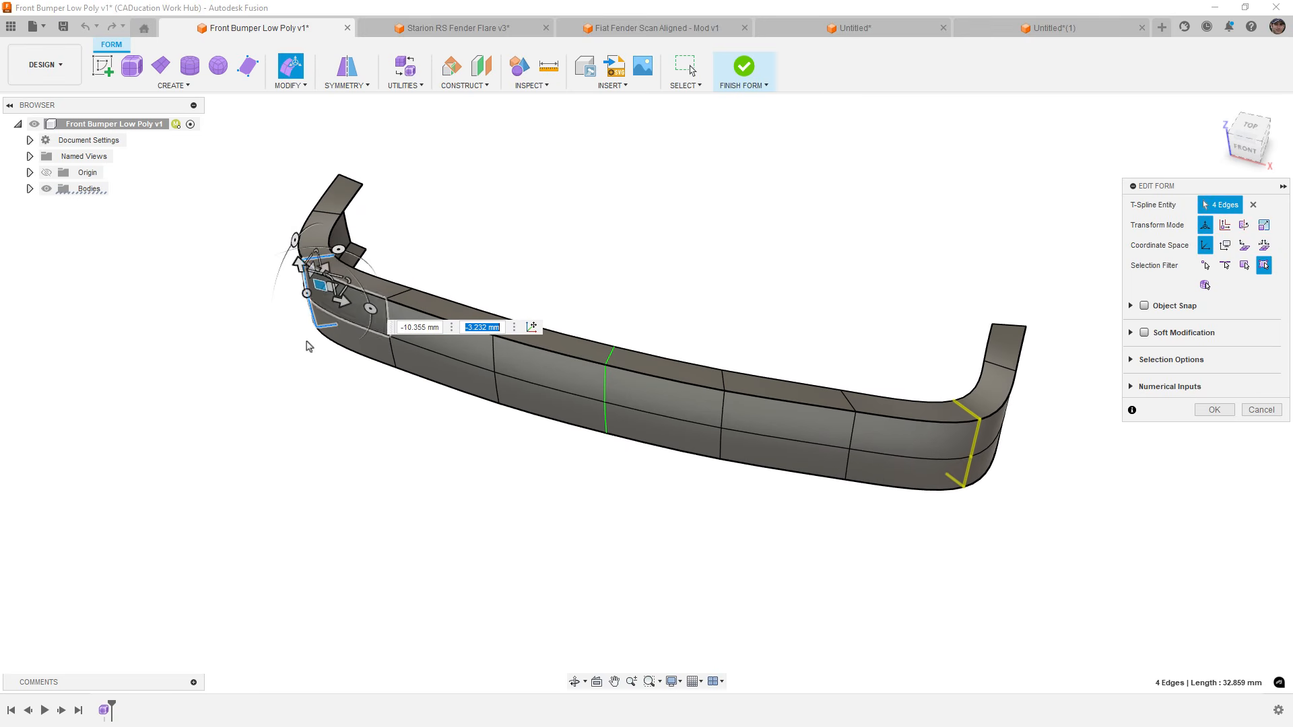
pyautogui.click(387, 422)
pyautogui.keyDown('shift'); pyautogui.moveTo(387, 422); pyautogui.dragTo(402, 453, button='middle'); pyautogui.keyUp('shift')
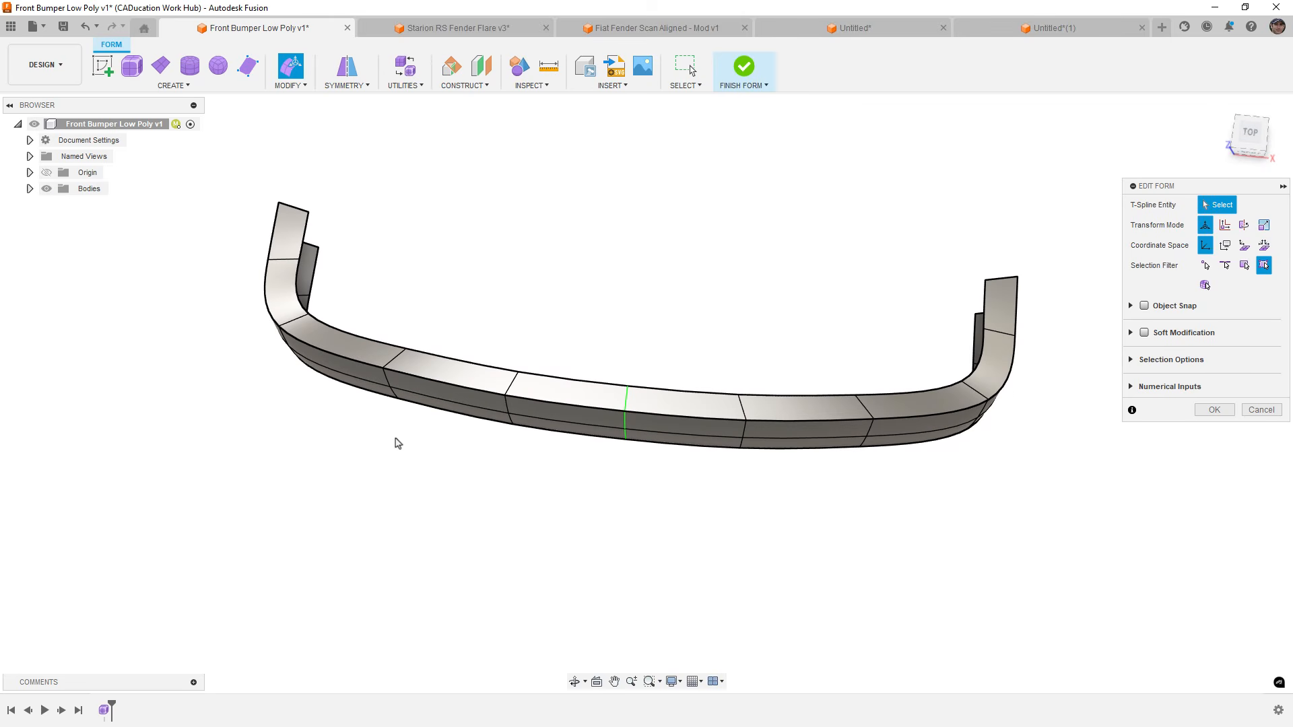
# Return the bumper to box display, check the corner edge loop from the front and cancel the form edit.
pyautogui.hotkey('alt', '1')
pyautogui.keyDown('shift'); pyautogui.moveTo(396, 439); pyautogui.dragTo(338, 318, button='middle'); pyautogui.keyUp('shift')
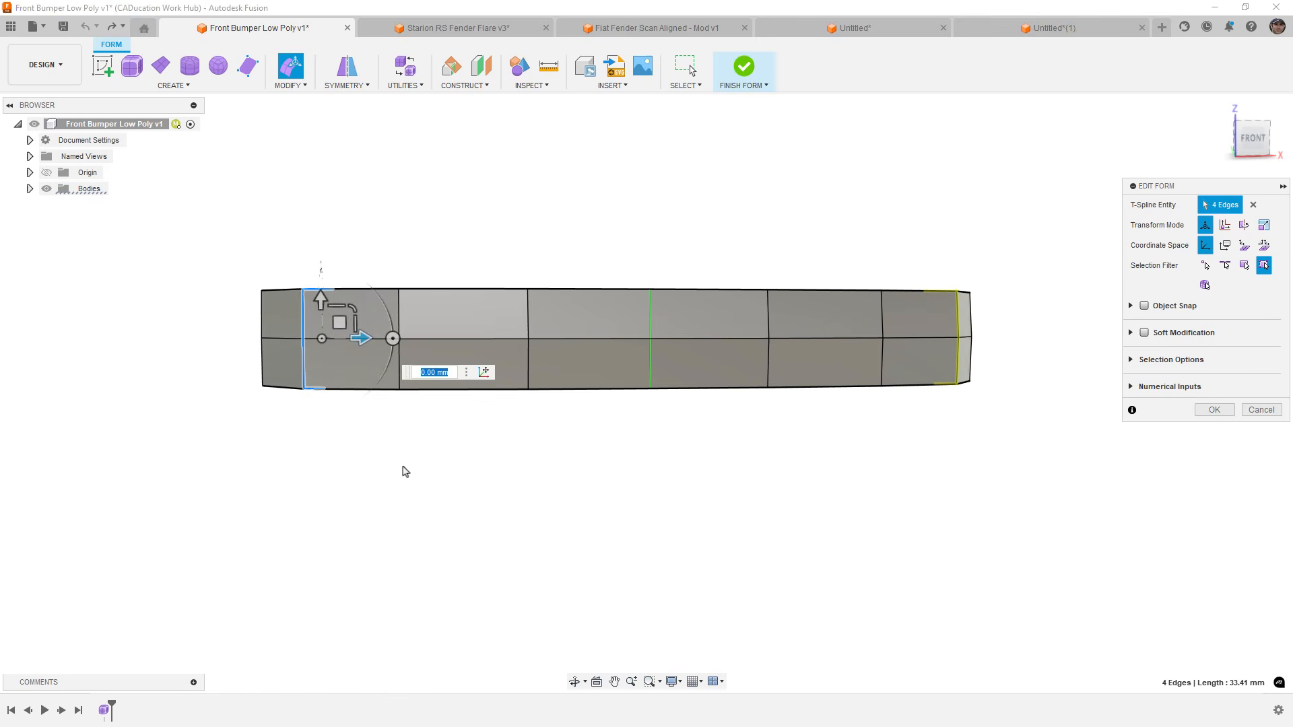
pyautogui.keyDown('shift'); pyautogui.moveTo(402, 471); pyautogui.dragTo(447, 528, button='middle'); pyautogui.keyUp('shift')
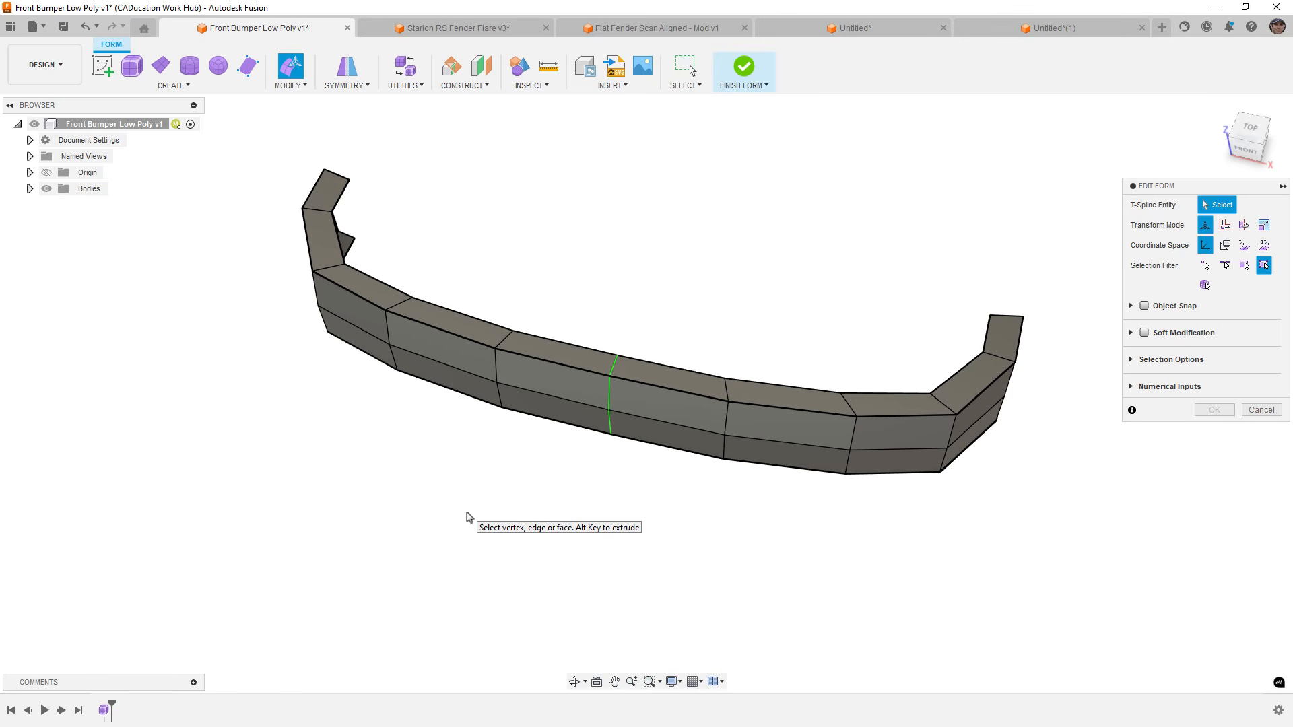
pyautogui.click(1261, 410)
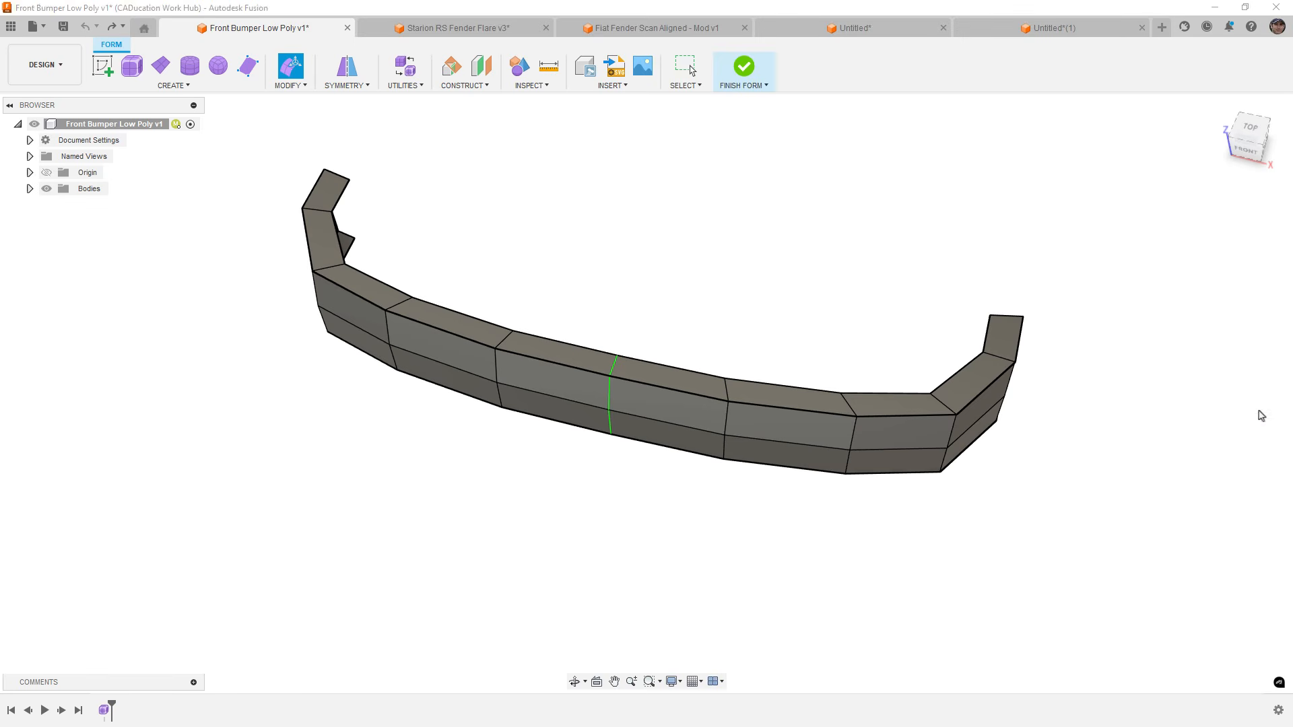
pyautogui.keyDown('shift'); pyautogui.moveTo(591, 526); pyautogui.dragTo(565, 432, button='middle'); pyautogui.keyUp('shift')
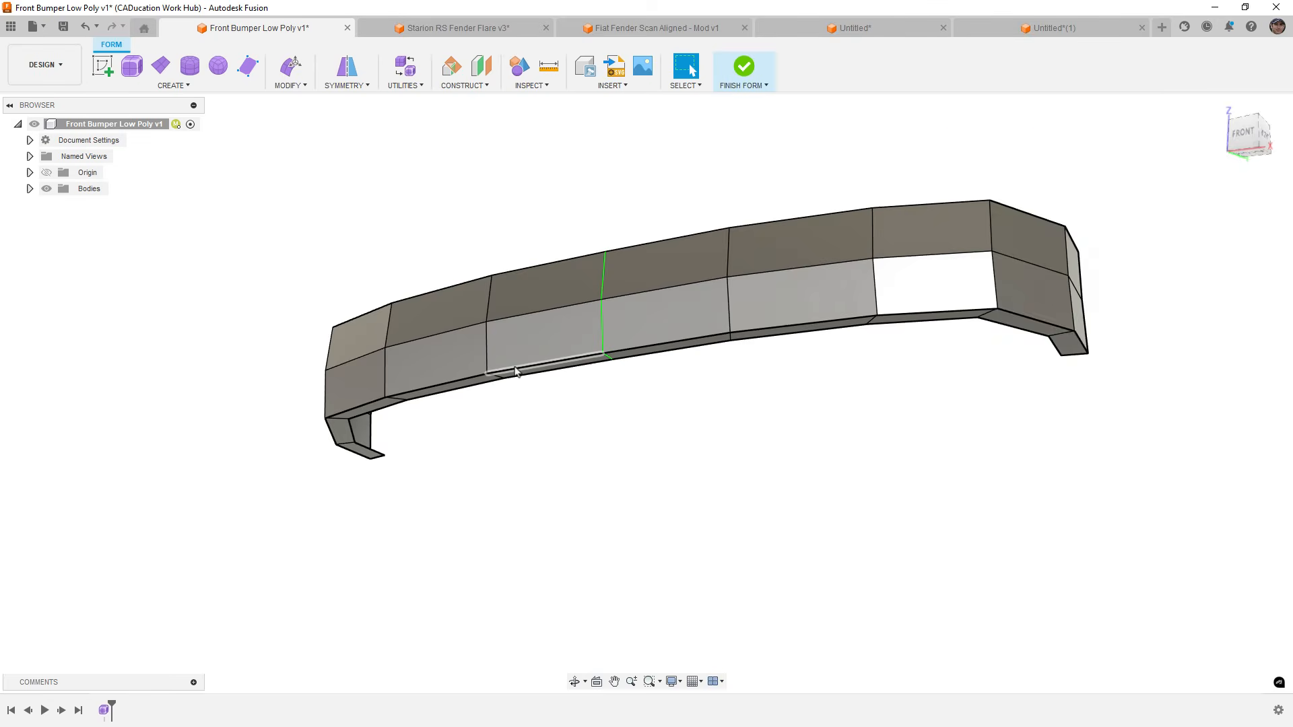
# Delete the inward return strip of faces along the bumper's lower edge.
pyautogui.scroll(2, 515, 371)
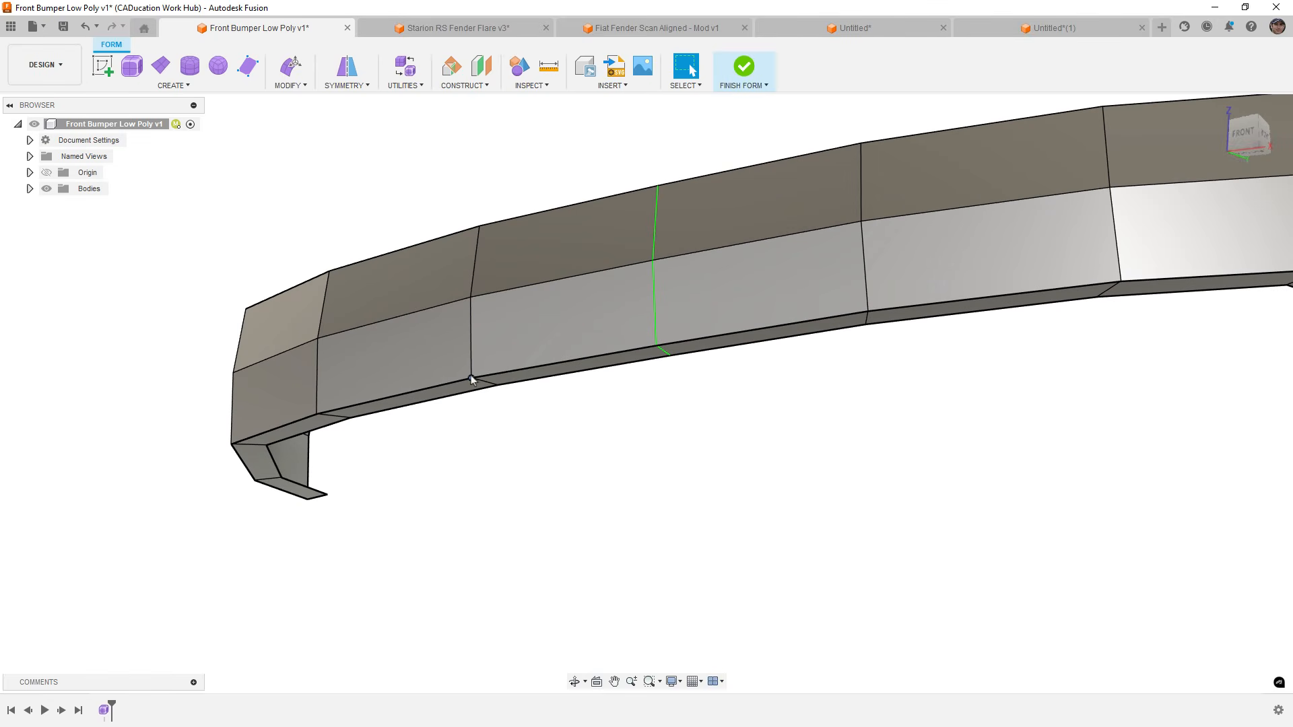
pyautogui.keyDown('shift'); pyautogui.moveTo(453, 407); pyautogui.dragTo(442, 417, button='middle'); pyautogui.keyUp('shift')
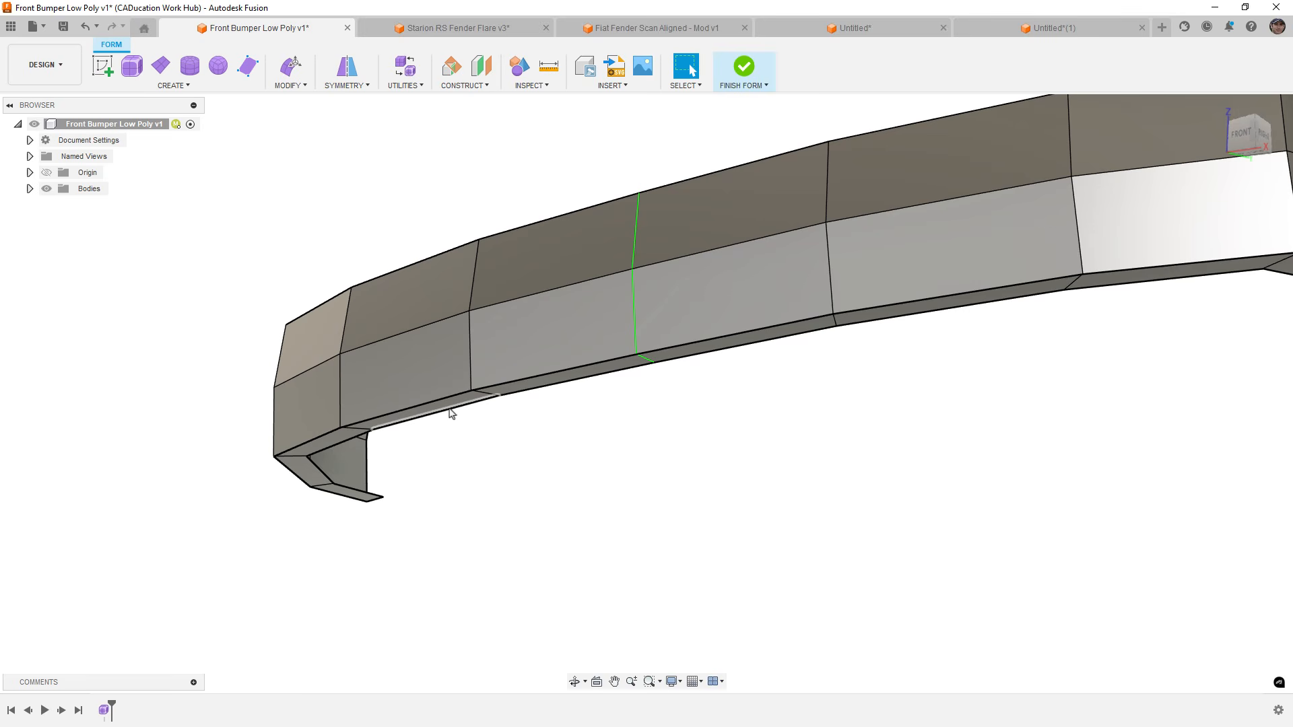
pyautogui.keyDown('shift'); pyautogui.moveTo(451, 413); pyautogui.dragTo(445, 497, button='middle'); pyautogui.keyUp('shift')
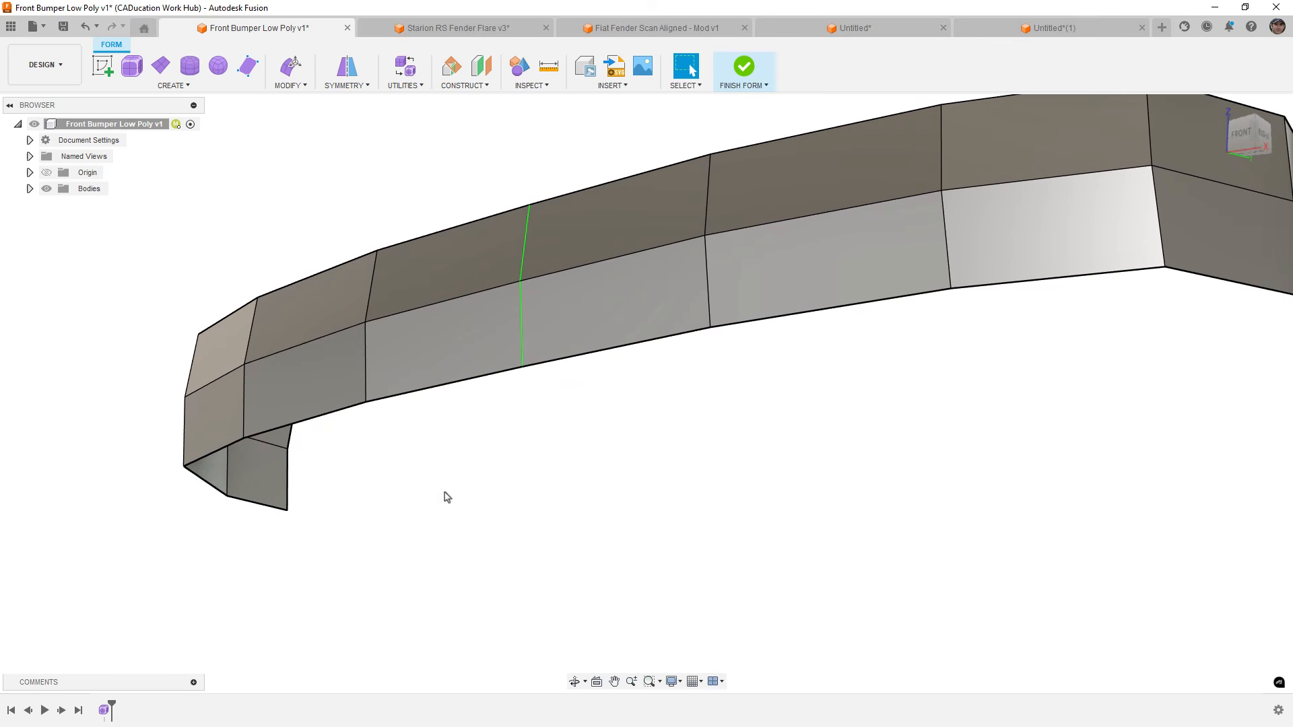
# Extrude the bumper's bottom edge loop outward into a flange, scaling it by about 1.05 in plan and stretching it front to back.
pyautogui.doubleClick(331, 420)
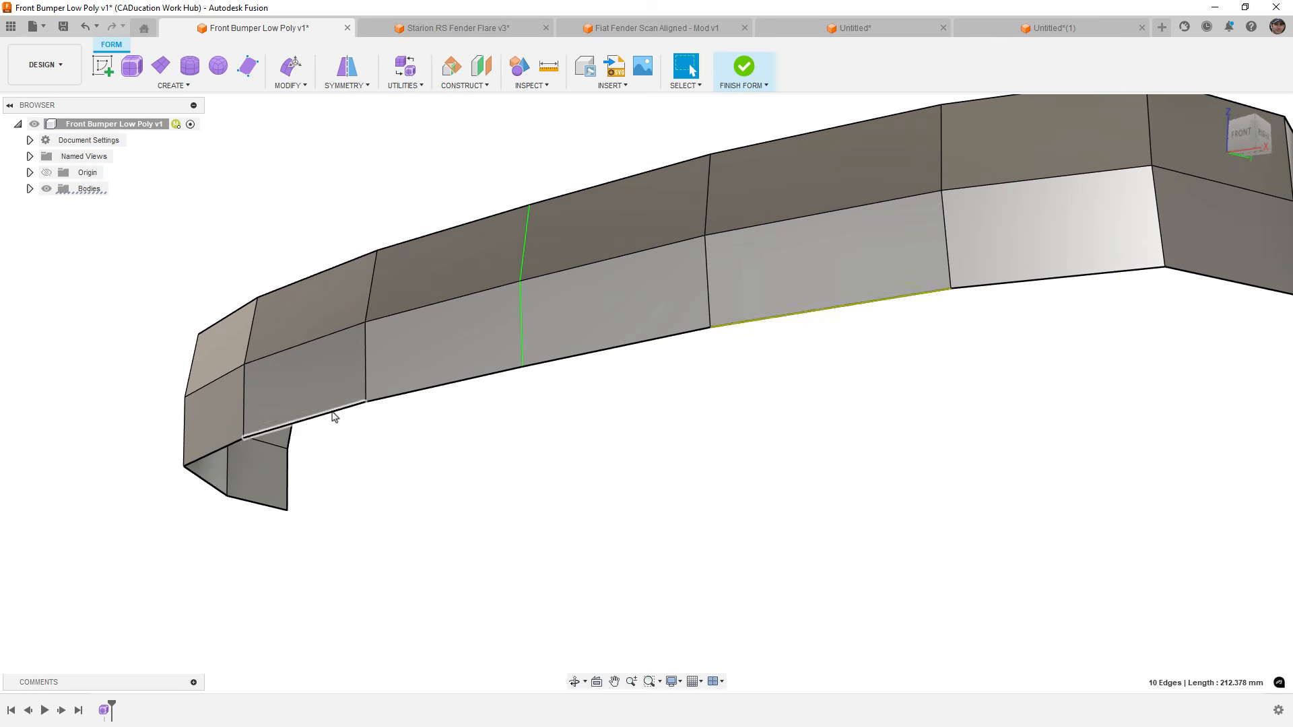
pyautogui.click(286, 71)
pyautogui.keyDown('shift'); pyautogui.moveTo(494, 180); pyautogui.dragTo(529, 264, button='middle'); pyautogui.keyUp('shift')
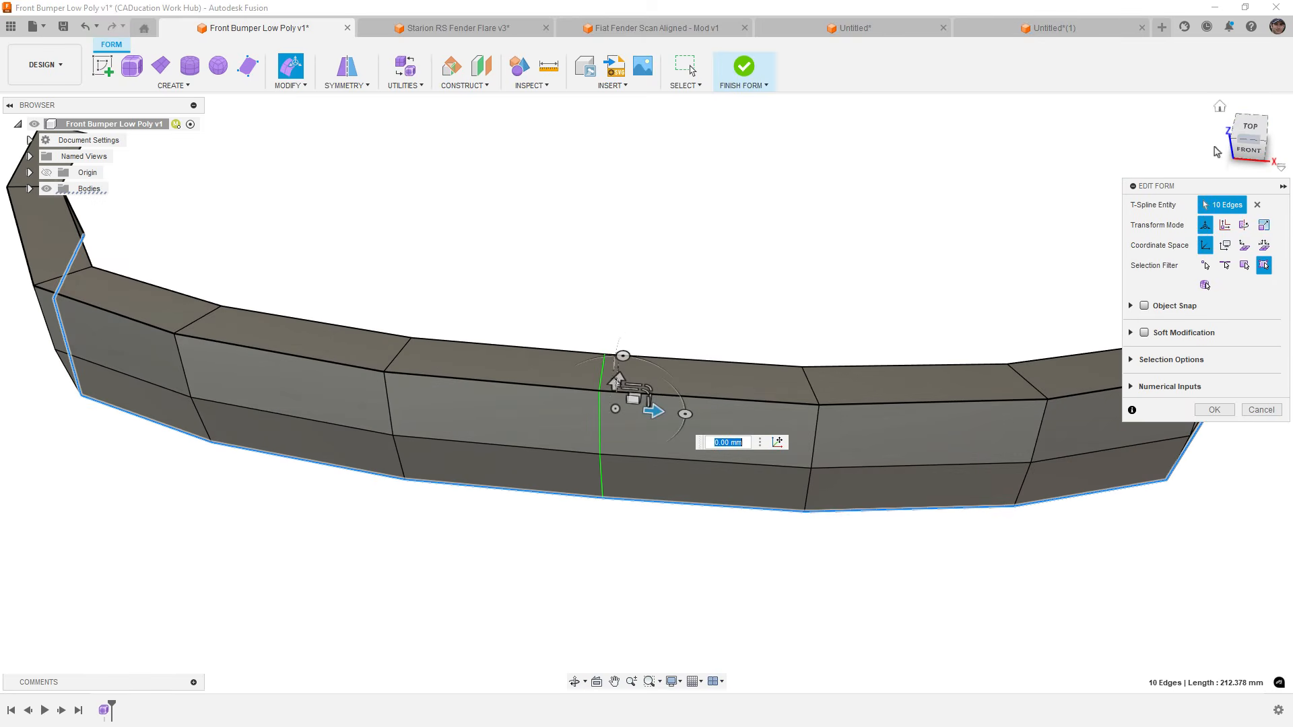
pyautogui.click(1257, 127)
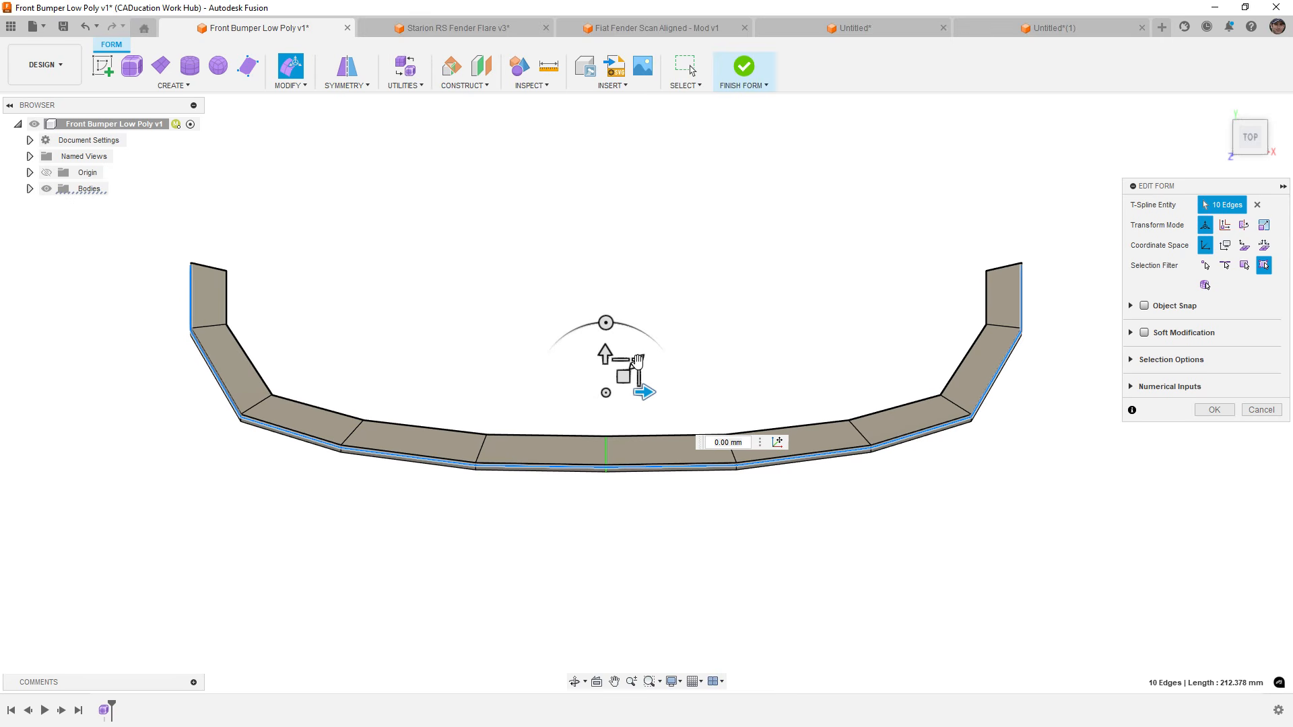
pyautogui.moveTo(637, 362); pyautogui.dragTo(636, 361)
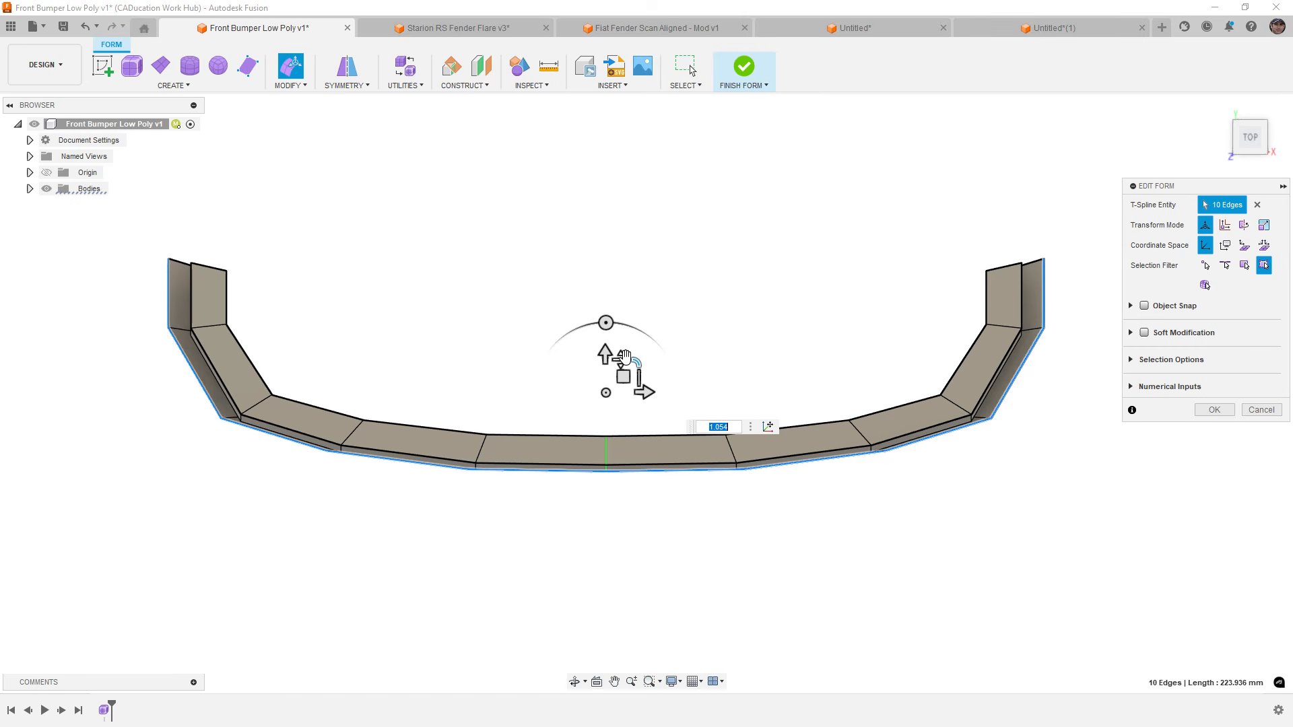
pyautogui.moveTo(623, 358); pyautogui.dragTo(623, 355)
# Extrude the flange's outer edge loop downward 5 mm.
pyautogui.keyDown('shift'); pyautogui.moveTo(543, 595); pyautogui.dragTo(453, 479, button='middle'); pyautogui.keyUp('shift')
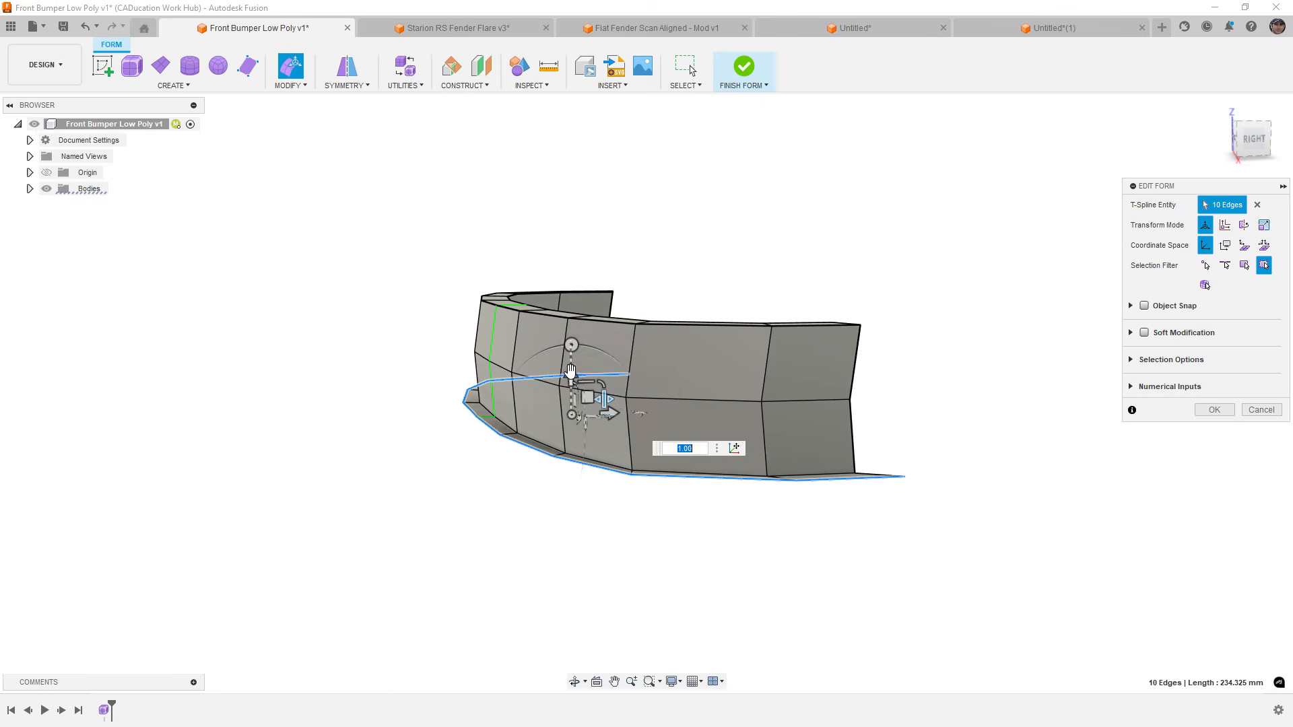
pyautogui.moveTo(569, 383); pyautogui.dragTo(569, 392)
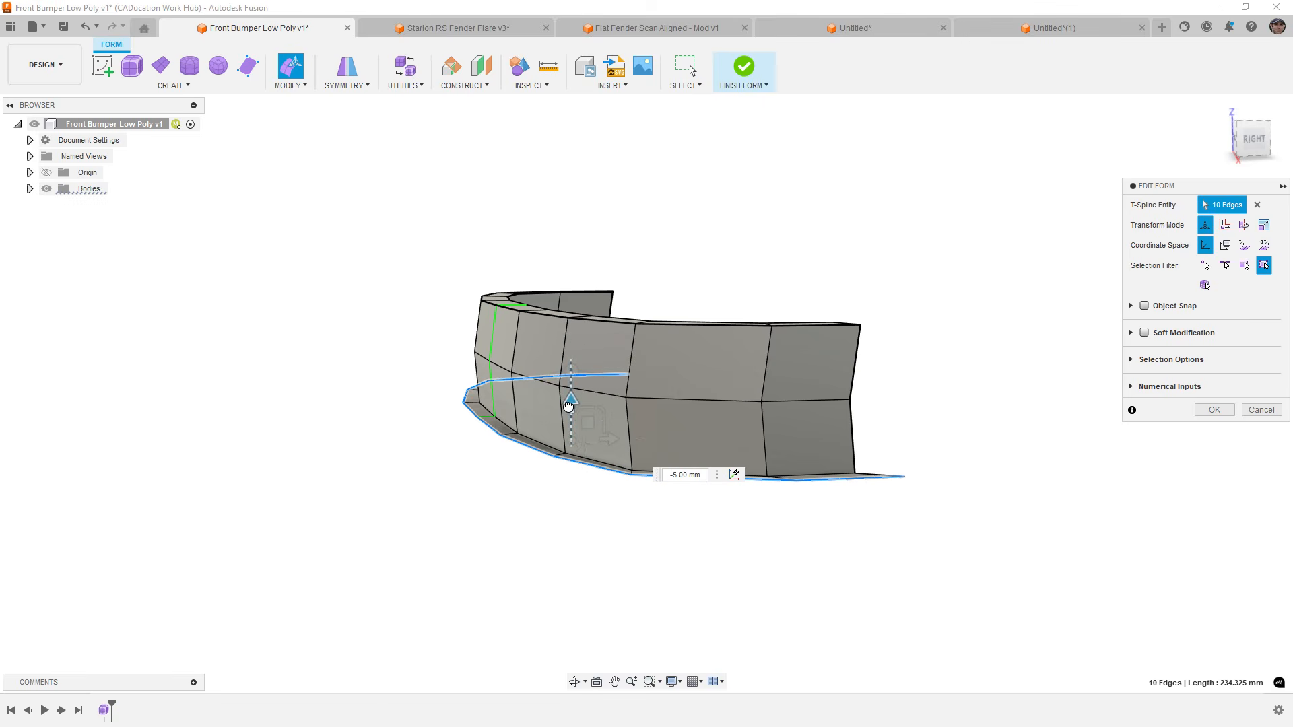
pyautogui.scroll(4, 569, 411)
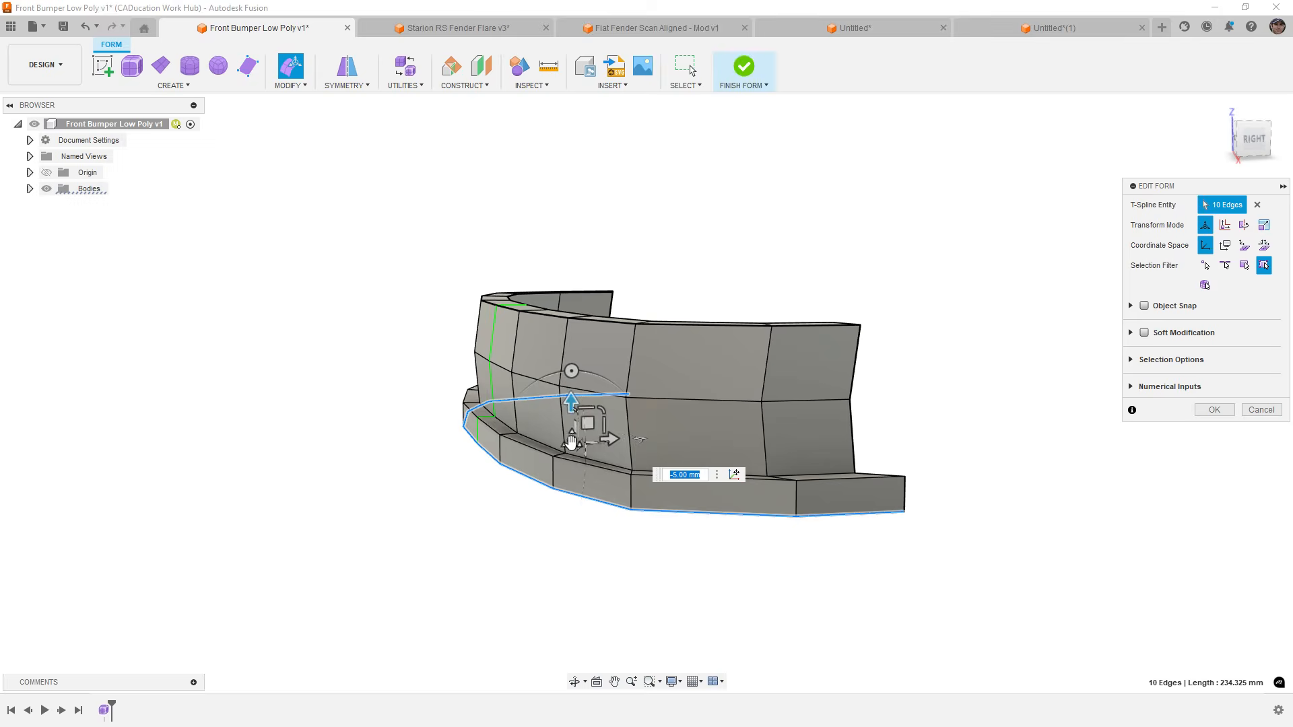
# Extrude the lower edge loop inward by scaling it to about 0.88 in plan, switch to smooth display and finish the form edit.
pyautogui.keyDown('shift'); pyautogui.moveTo(534, 550); pyautogui.dragTo(696, 543, button='middle'); pyautogui.keyUp('shift')
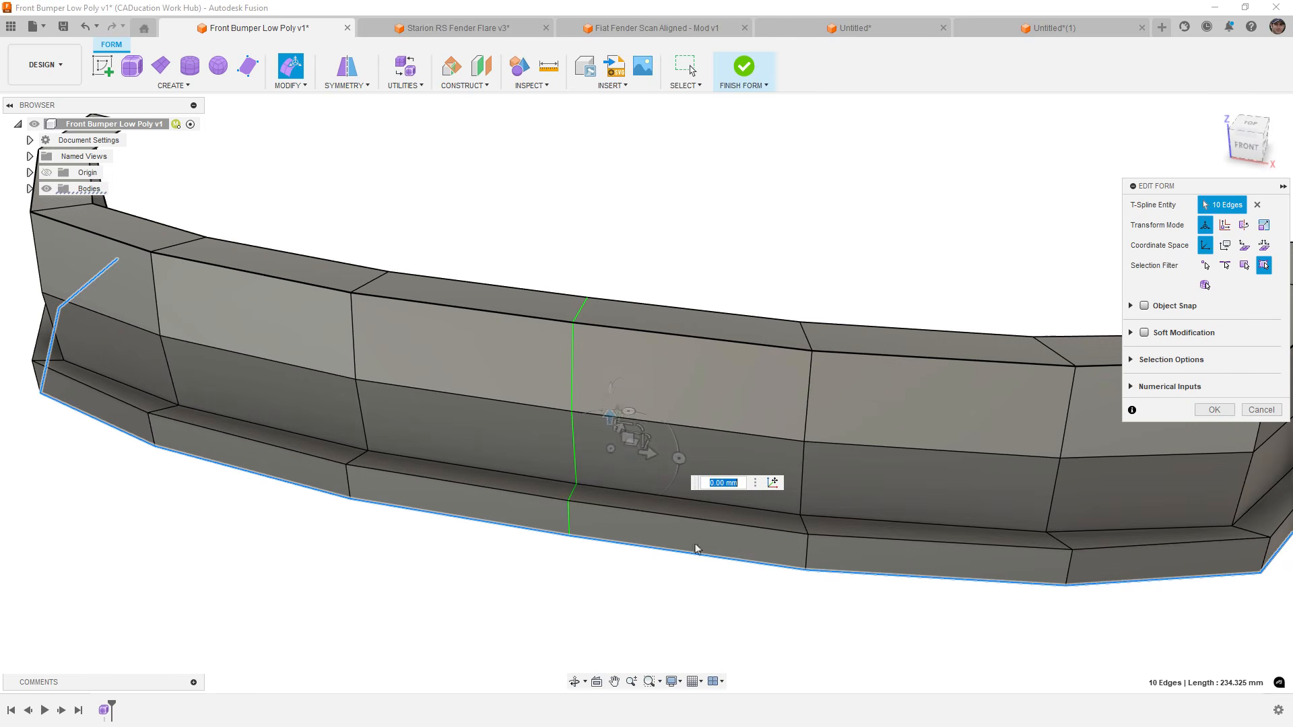
pyautogui.scroll(3, 739, 438)
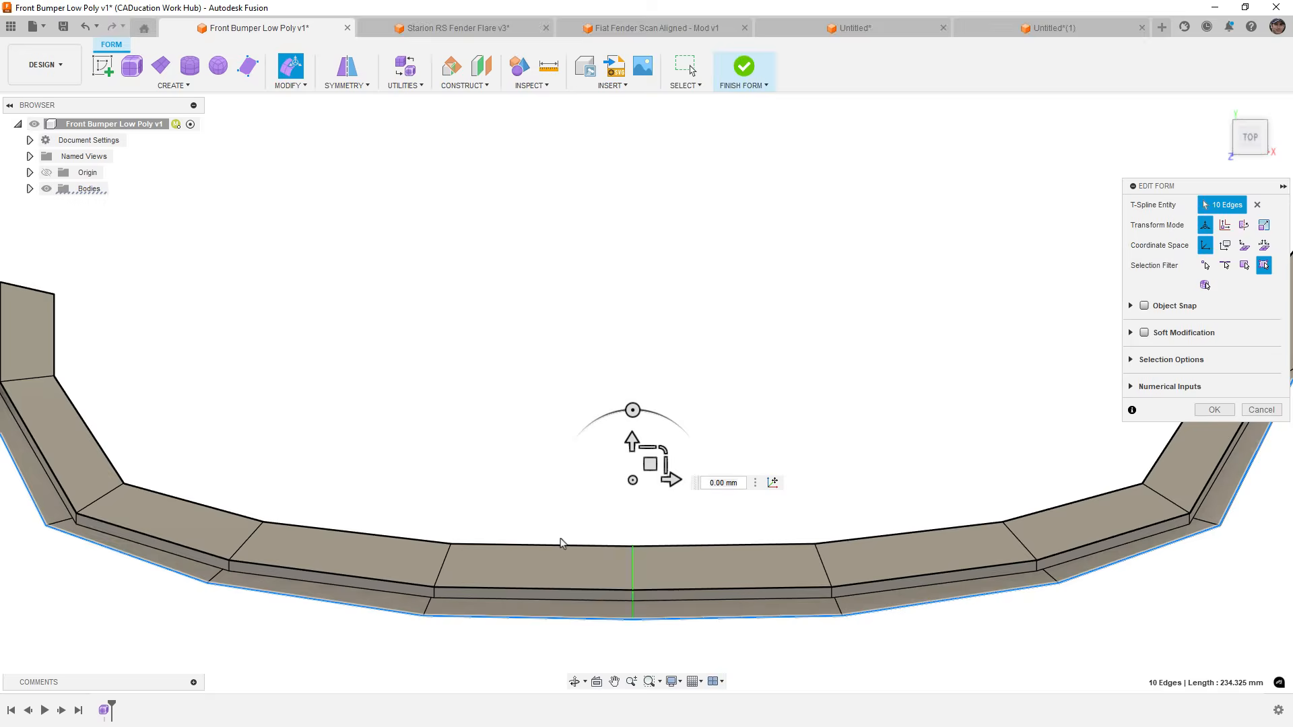
pyautogui.scroll(-3, 563, 540)
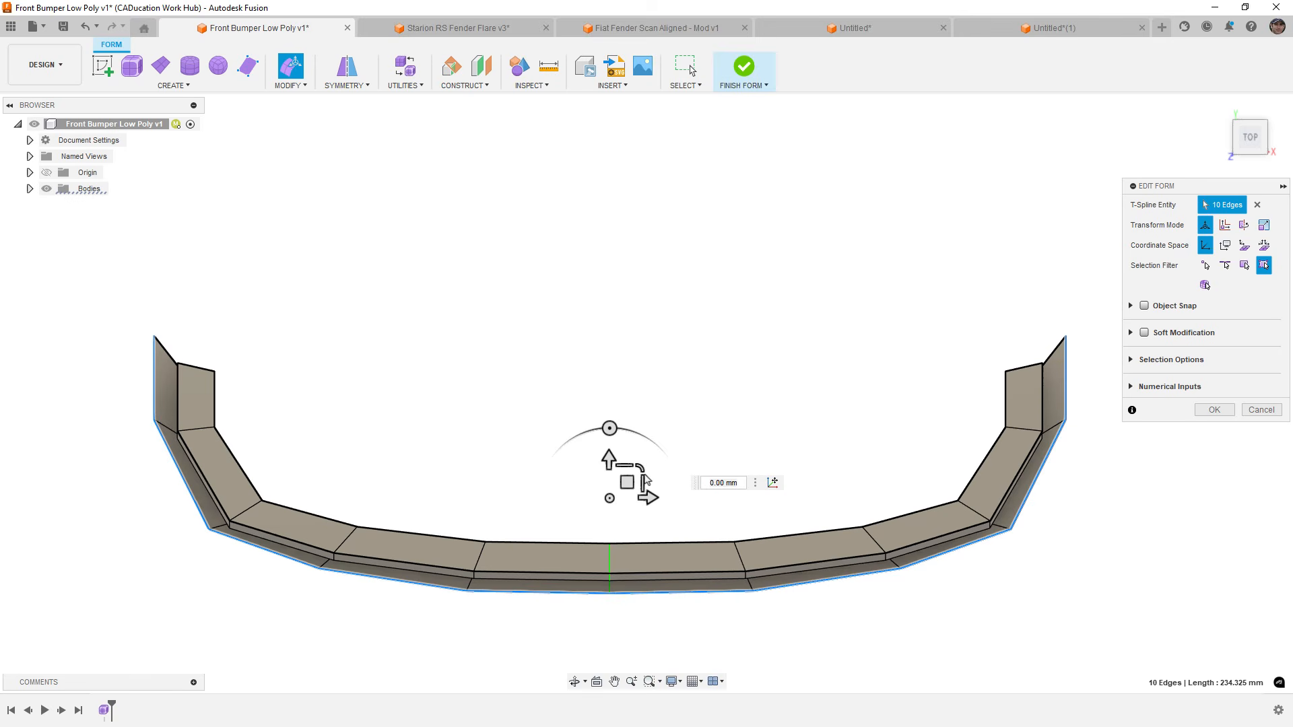
pyautogui.moveTo(641, 465); pyautogui.dragTo(638, 470)
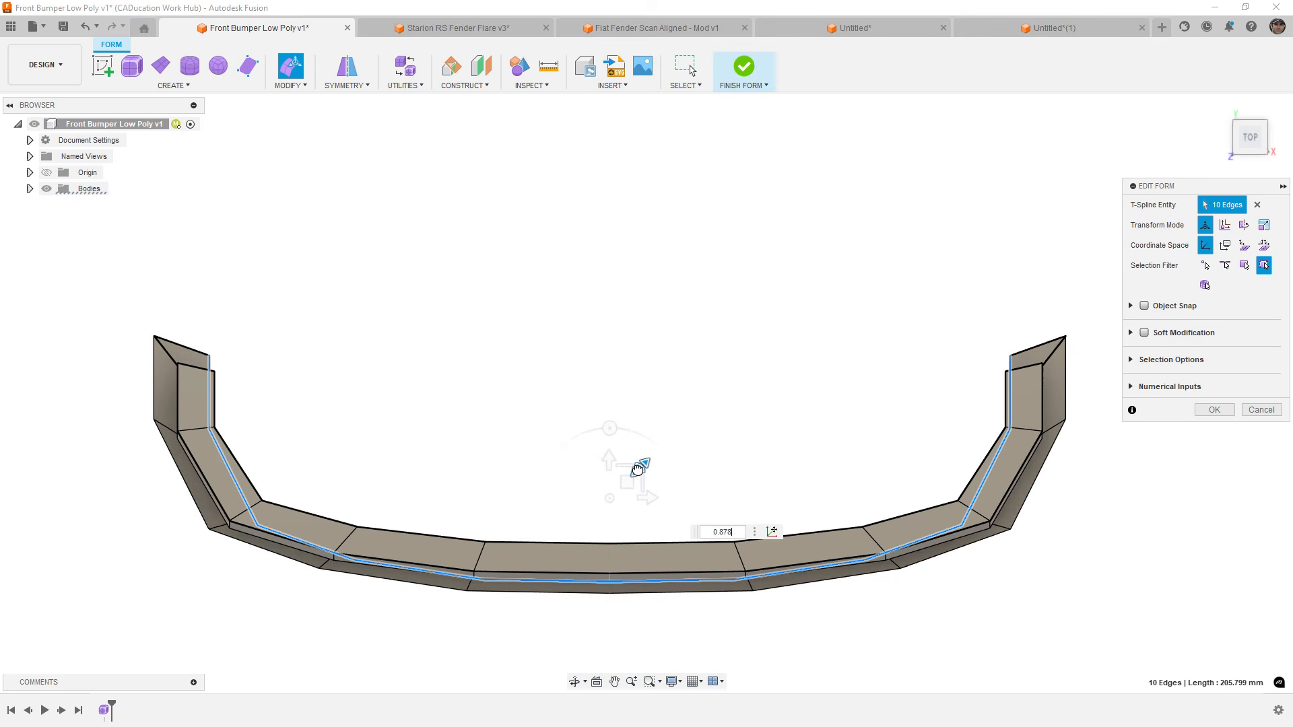
pyautogui.keyDown('shift'); pyautogui.moveTo(610, 464); pyautogui.dragTo(467, 507, button='middle'); pyautogui.keyUp('shift')
pyautogui.hotkey('alt', '3')
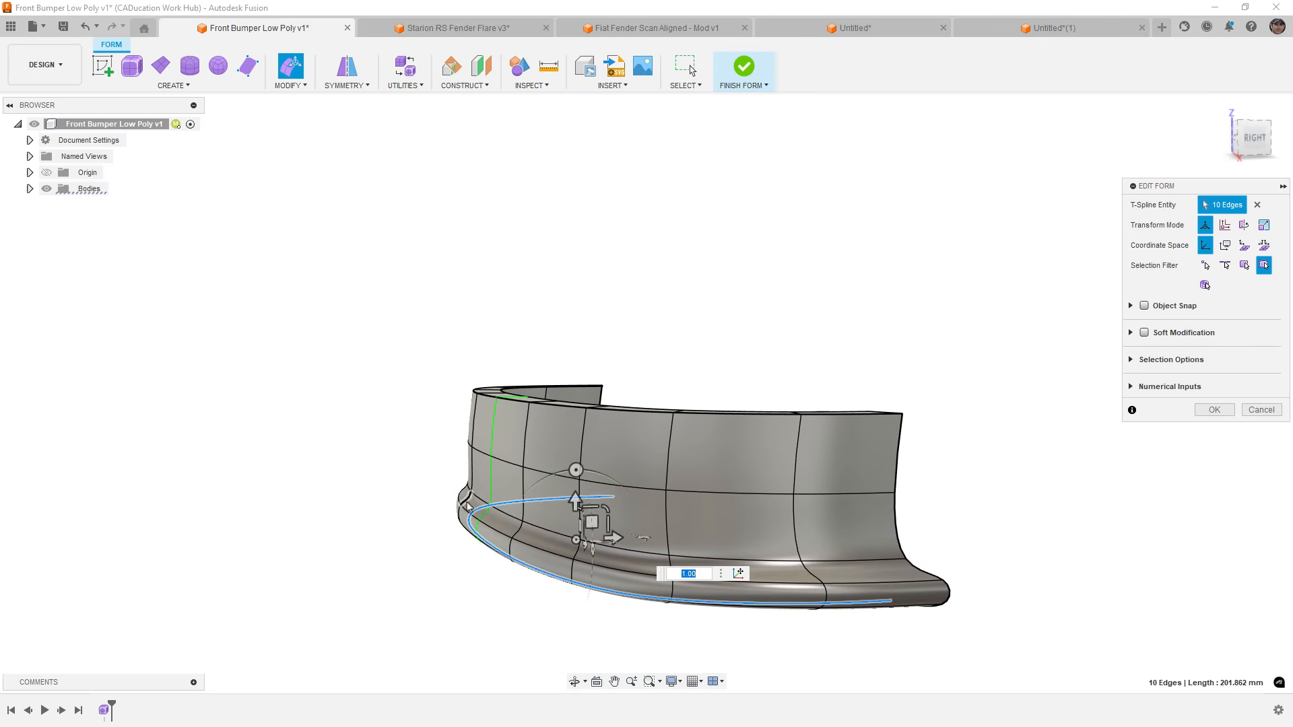
pyautogui.click(1213, 410)
# Examine the rounded lower lip in smooth display and return the bumper to box display.
pyautogui.scroll(3, 465, 532)
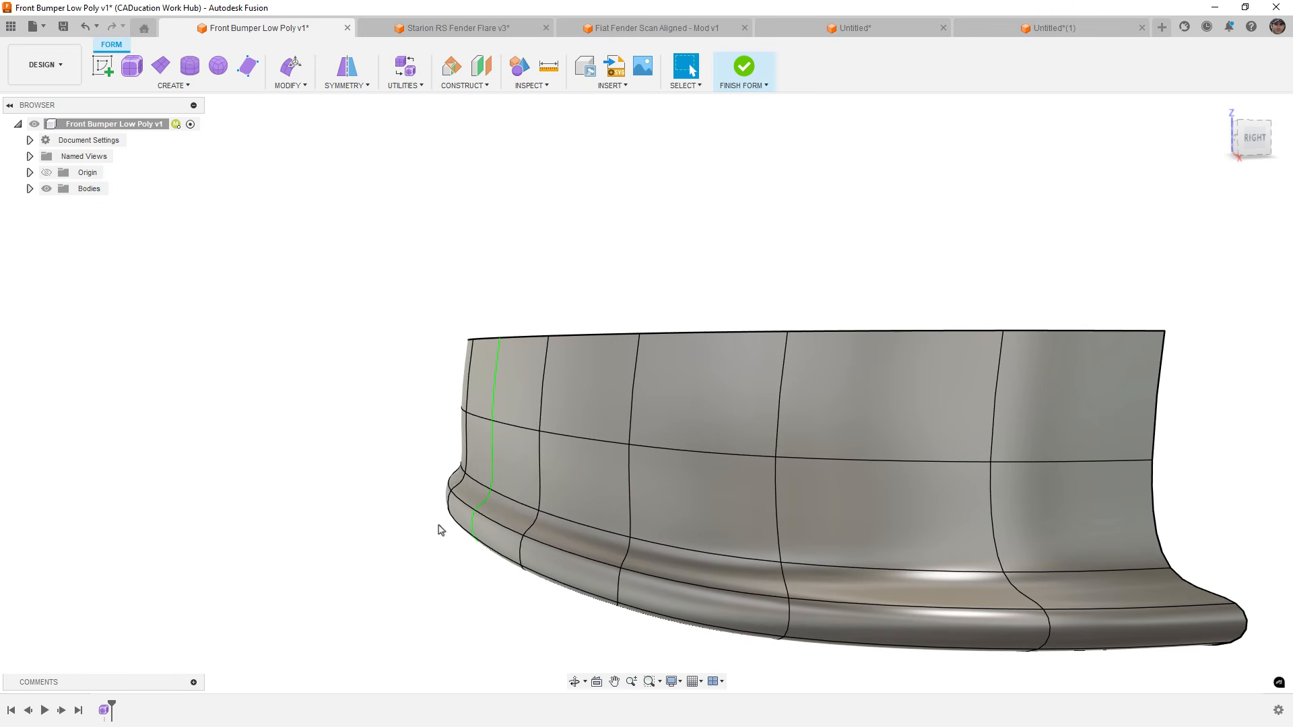
pyautogui.moveTo(451, 533)
pyautogui.keyDown('shift'); pyautogui.mouseDown(button='middle')
pyautogui.moveTo(448, 515)
pyautogui.moveTo(462, 538)
pyautogui.mouseUp(button='middle'); pyautogui.keyUp('shift')
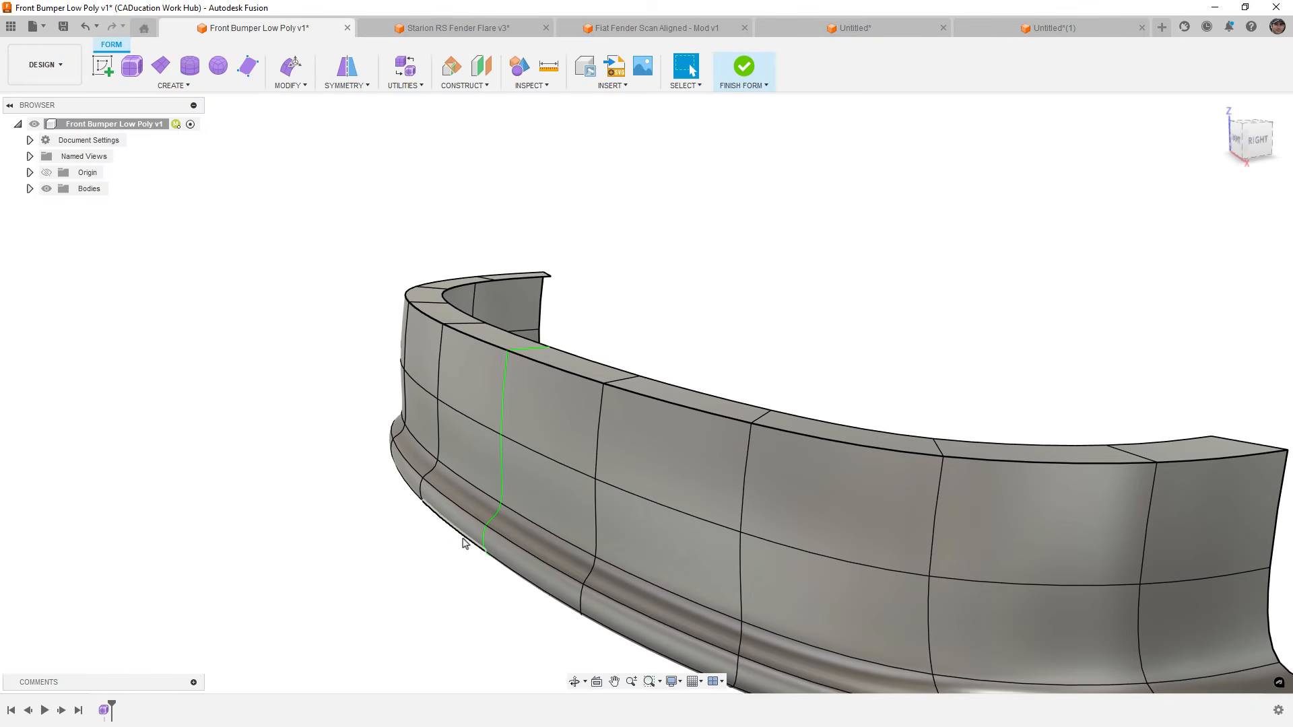
pyautogui.hotkey('ctrl', '1')
pyautogui.scroll(-3, 471, 512)
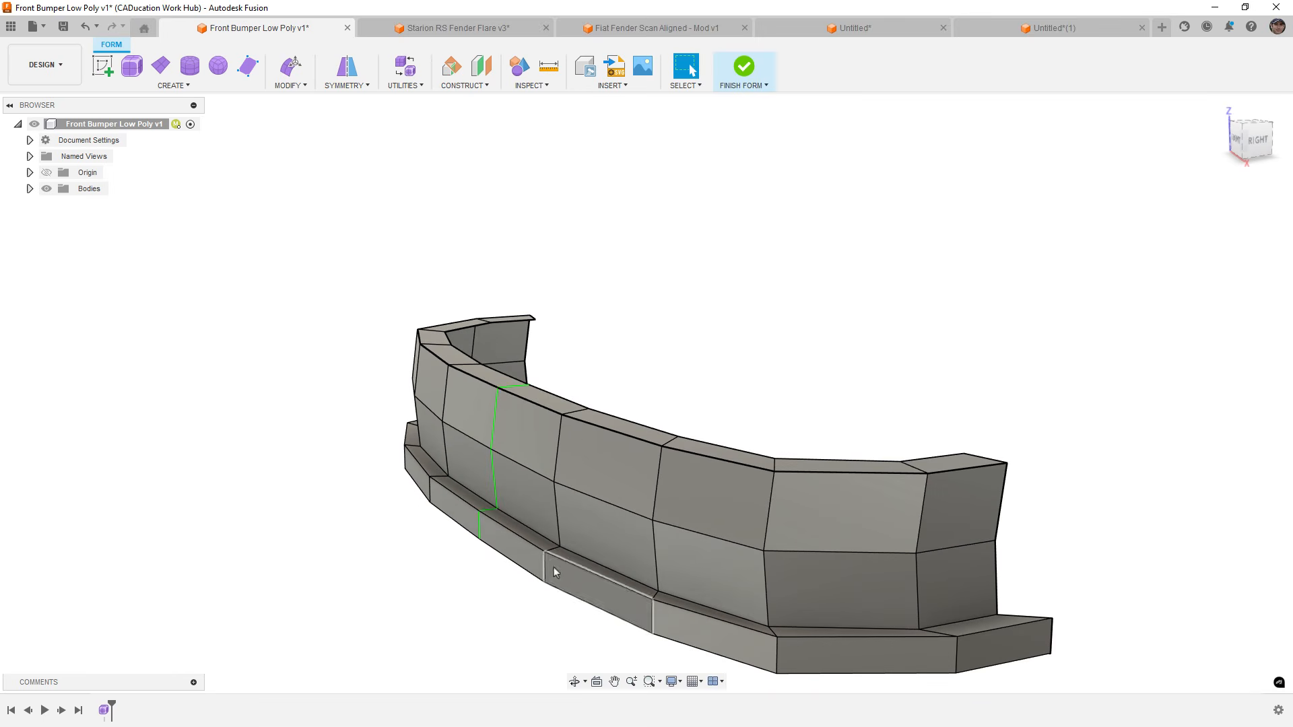
# Select the lip's upper and lower outer edge loops and scale them inward front to back in the top view.
pyautogui.doubleClick(465, 506)
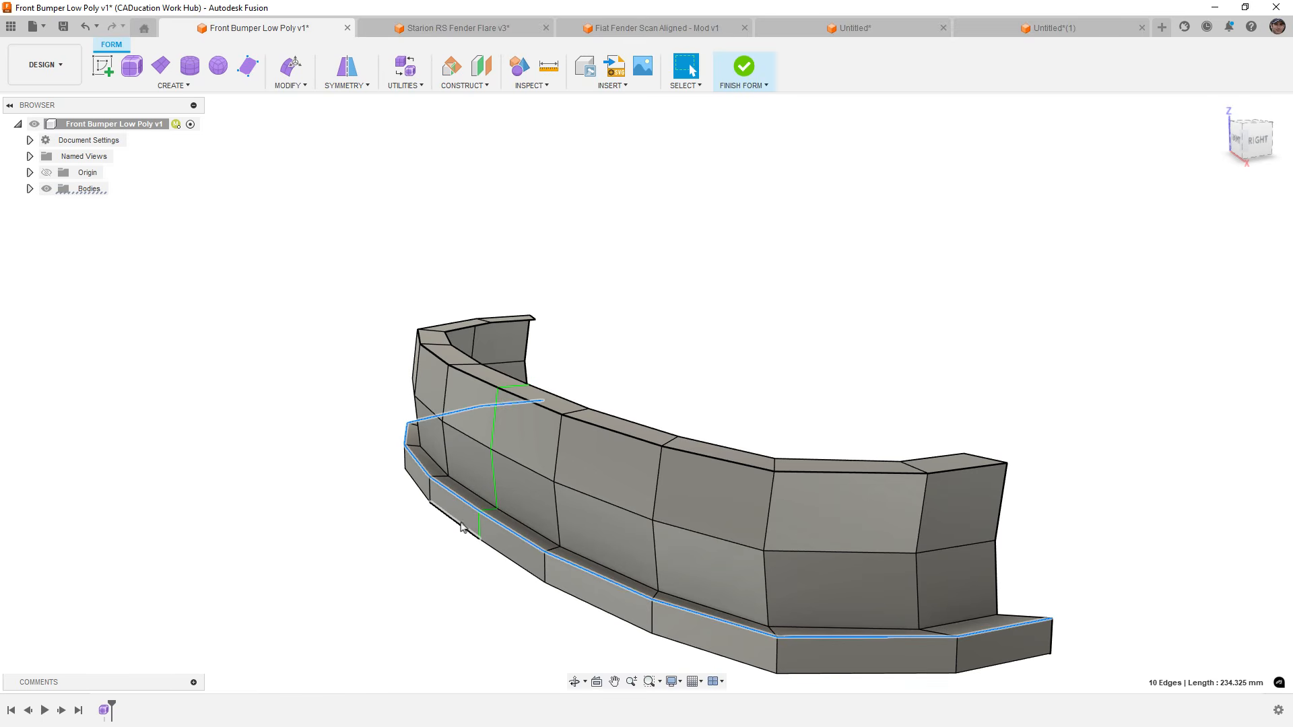
pyautogui.keyDown('shift'); pyautogui.moveTo(462, 527); pyautogui.dragTo(418, 375, button='middle'); pyautogui.keyUp('shift')
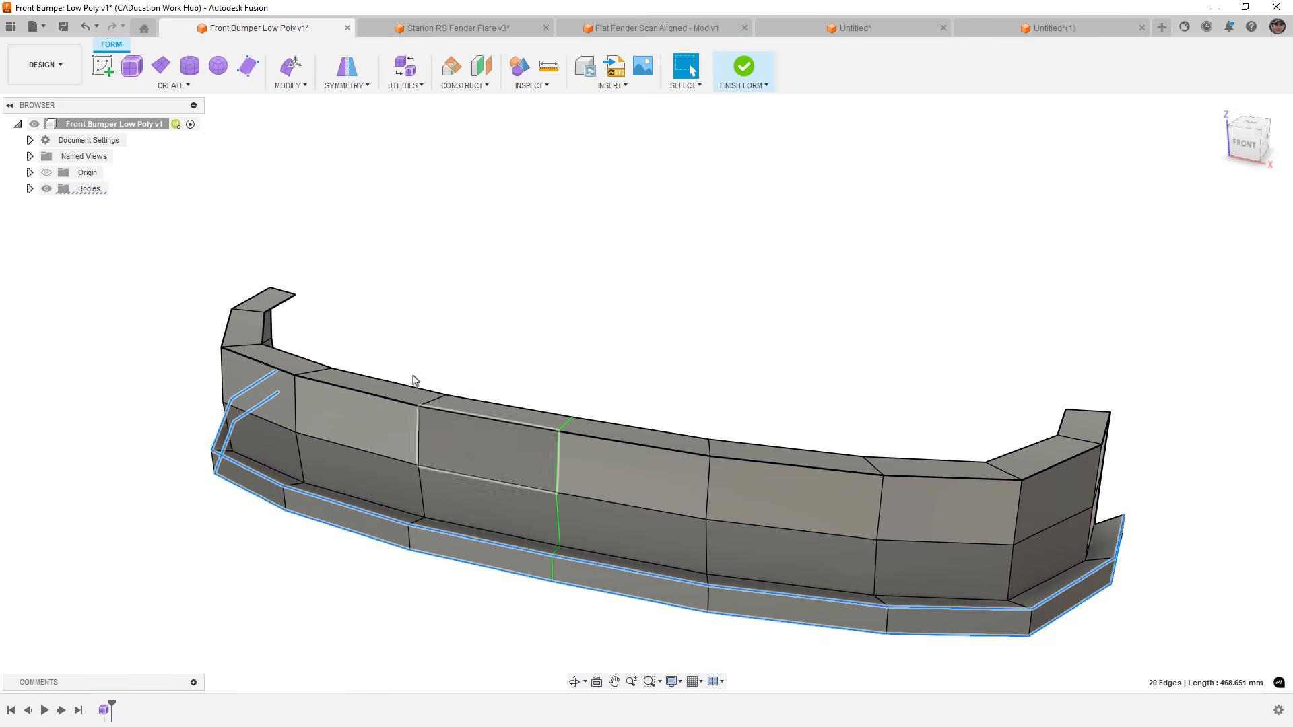
pyautogui.click(290, 65)
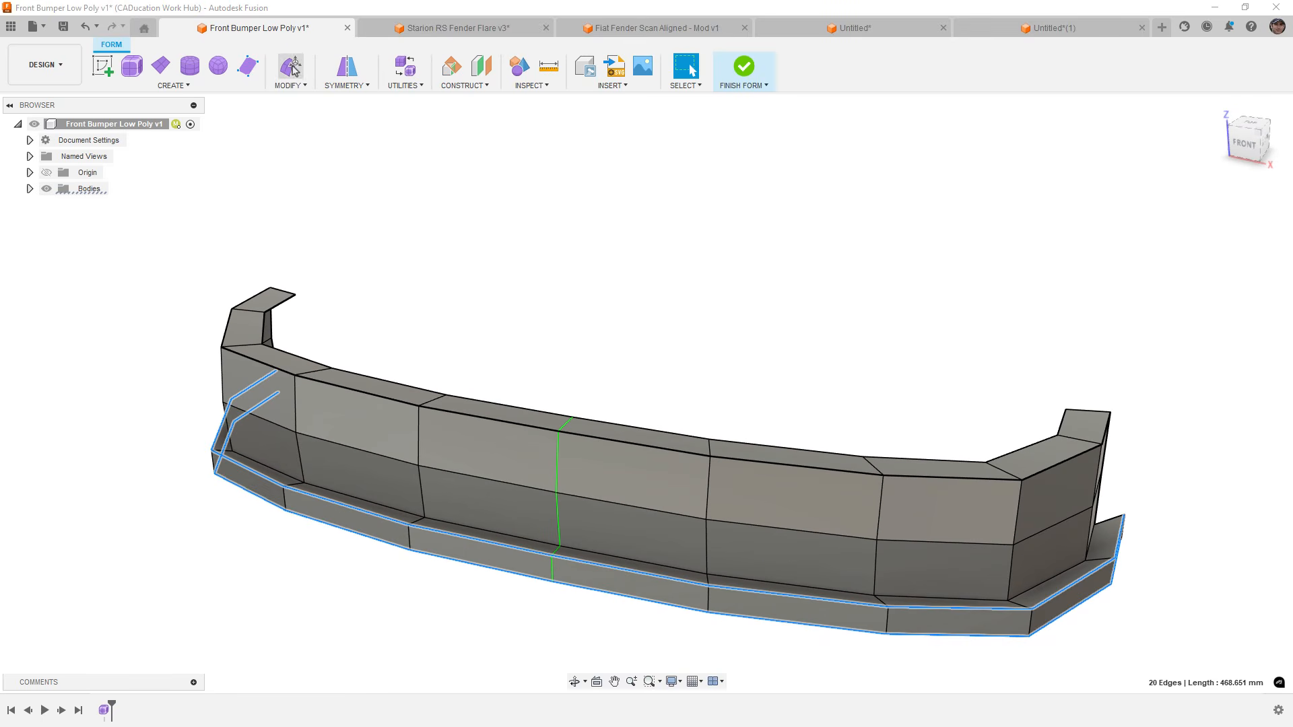
pyautogui.click(1247, 120)
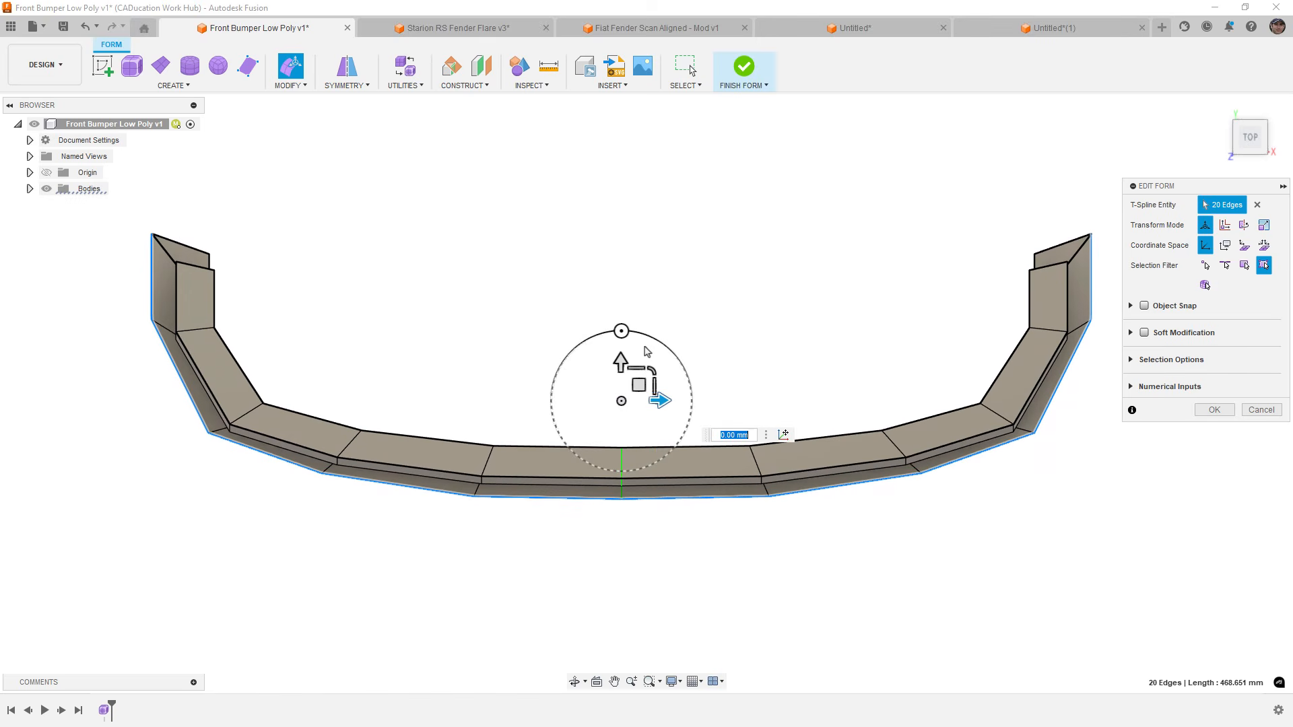
pyautogui.moveTo(640, 366)
pyautogui.mouseDown()
pyautogui.moveTo(621, 366)
pyautogui.moveTo(625, 379)
pyautogui.mouseUp()
pyautogui.click(1211, 410)
# Show the bumper in smooth display, clear the edge selection and inspect the reshaped lip from the side.
pyautogui.keyDown('shift'); pyautogui.moveTo(835, 565); pyautogui.dragTo(720, 459, button='middle'); pyautogui.keyUp('shift')
pyautogui.hotkey('alt', '3')
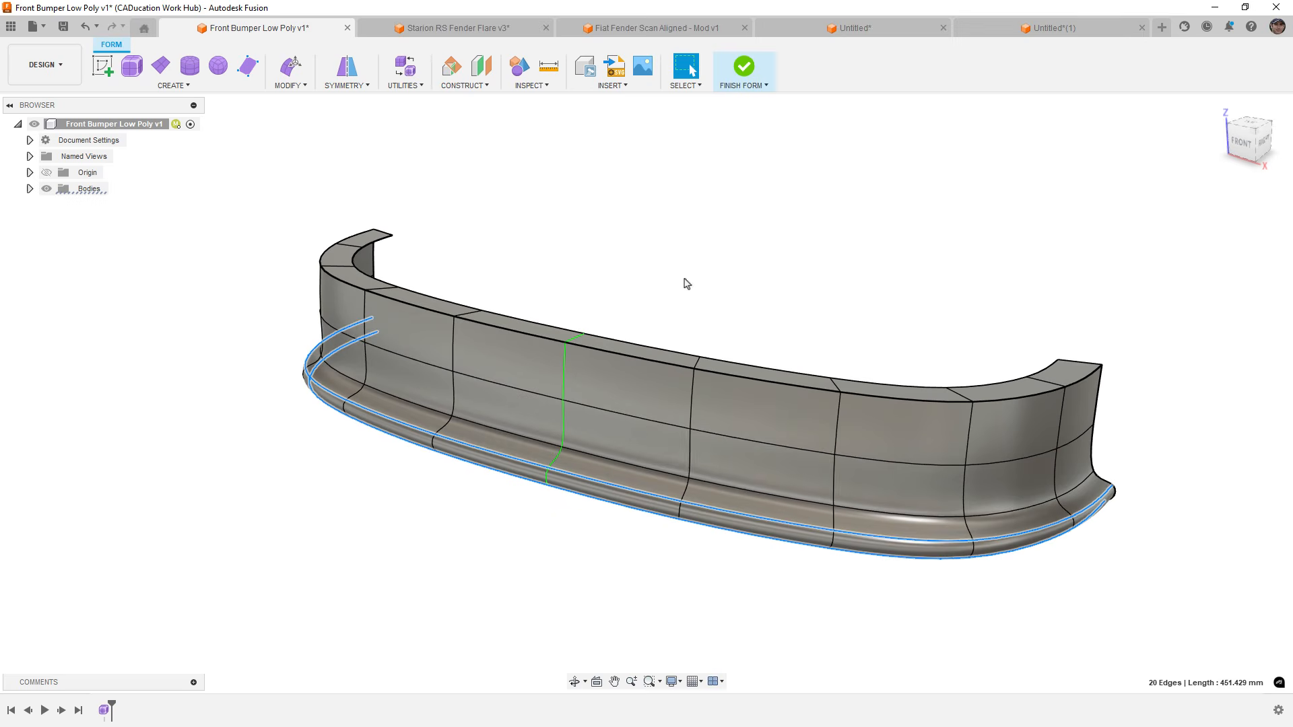
pyautogui.click(685, 279)
pyautogui.keyDown('shift'); pyautogui.moveTo(722, 344); pyautogui.dragTo(684, 333, button='middle'); pyautogui.keyUp('shift')
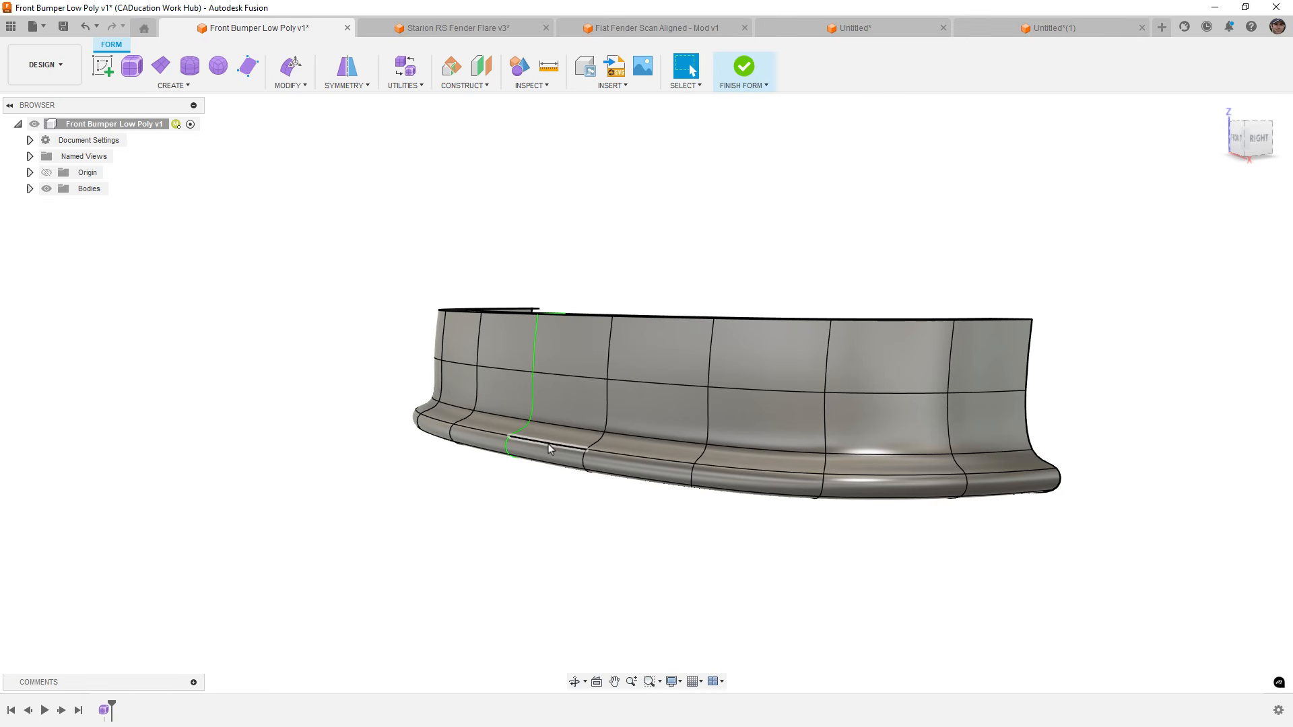
pyautogui.scroll(1, 592, 434)
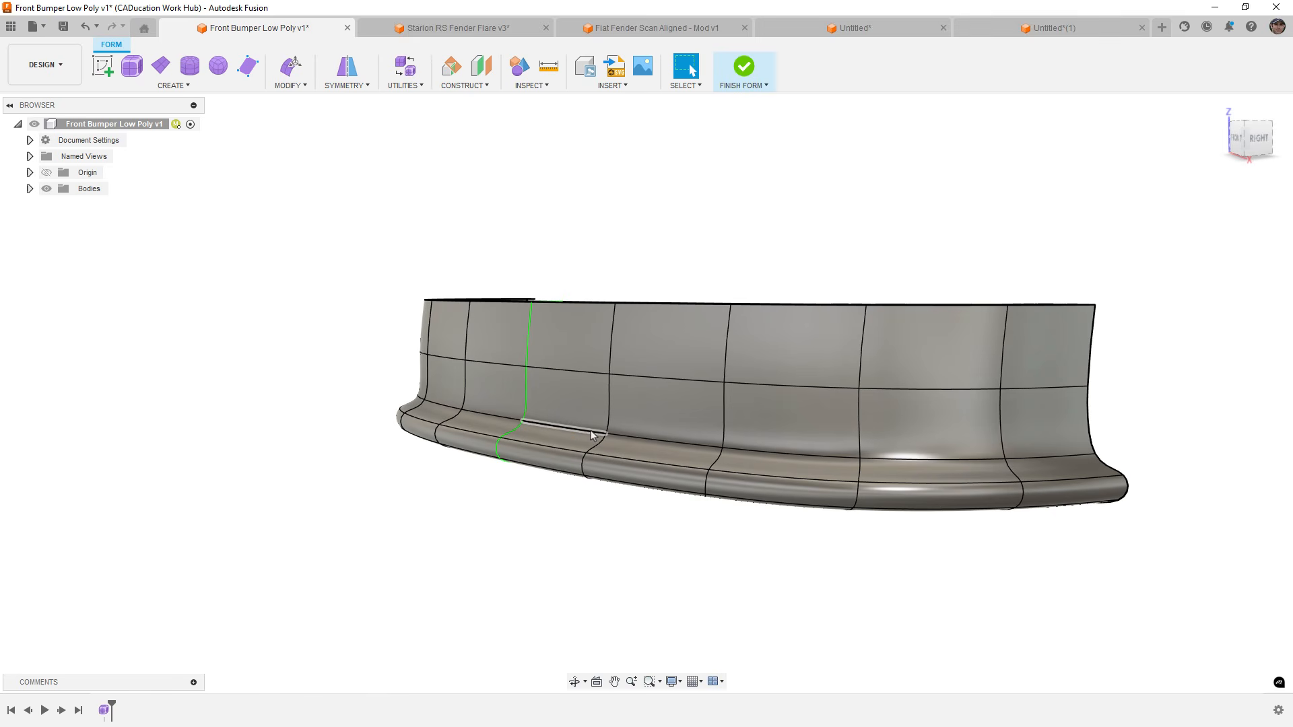
# Bevel the lip's upper outer edge loop with an offset ratio of 0.20 and 2 segments.
pyautogui.doubleClick(561, 452)
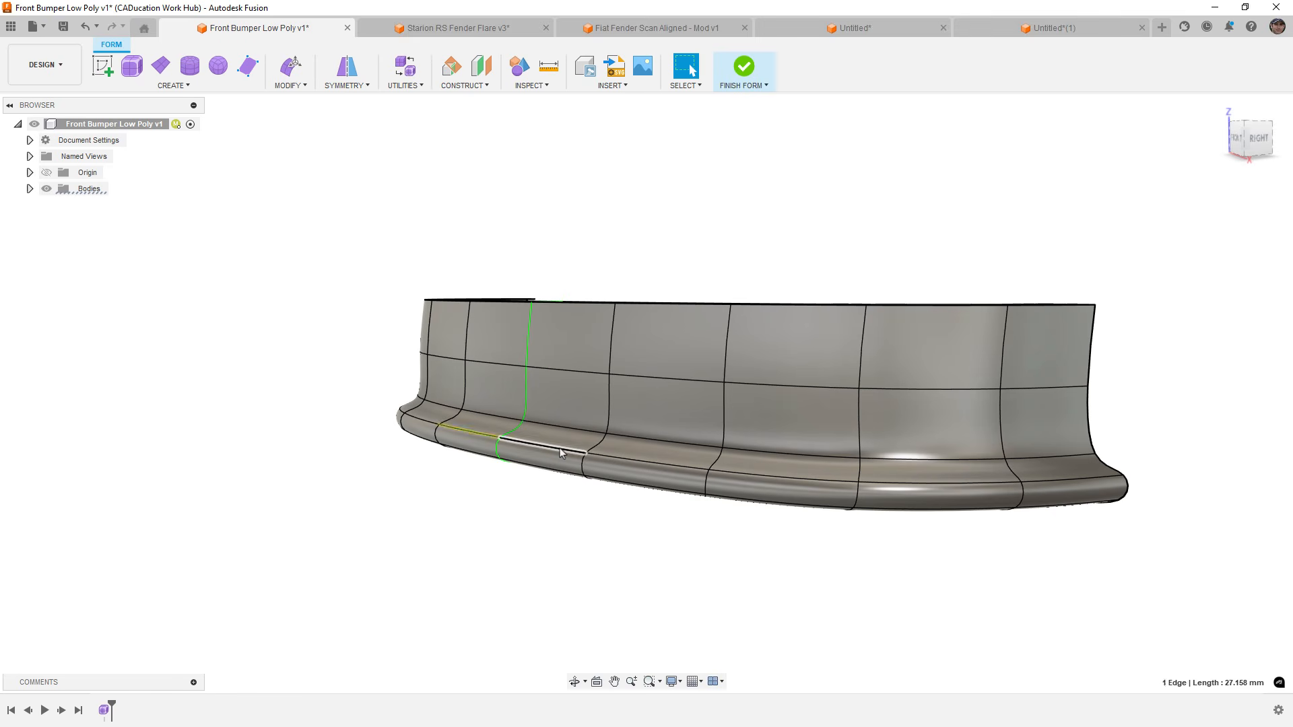
pyautogui.click(307, 86)
pyautogui.click(302, 277)
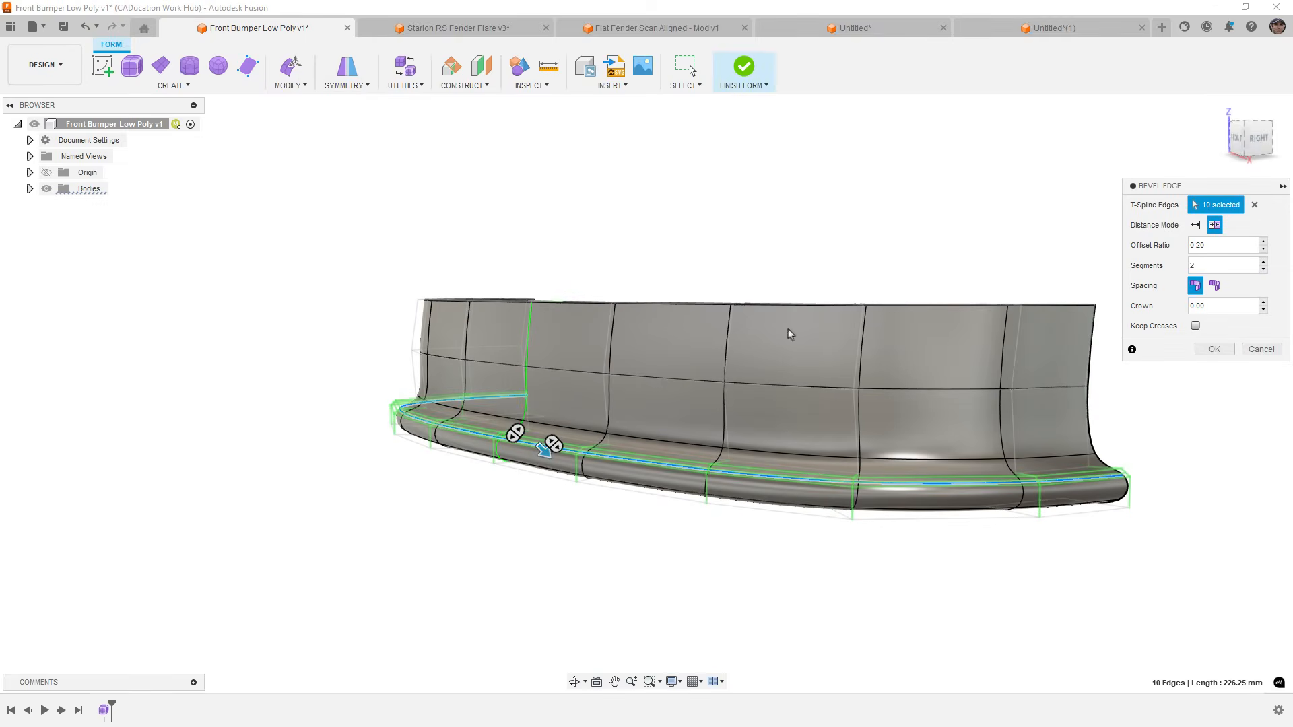
pyautogui.click(1210, 349)
# Bevel the lip's lower outer edge loop with an offset ratio of 0.20 and 2 segments.
pyautogui.keyDown('shift'); pyautogui.moveTo(714, 479); pyautogui.dragTo(629, 500, button='middle'); pyautogui.keyUp('shift')
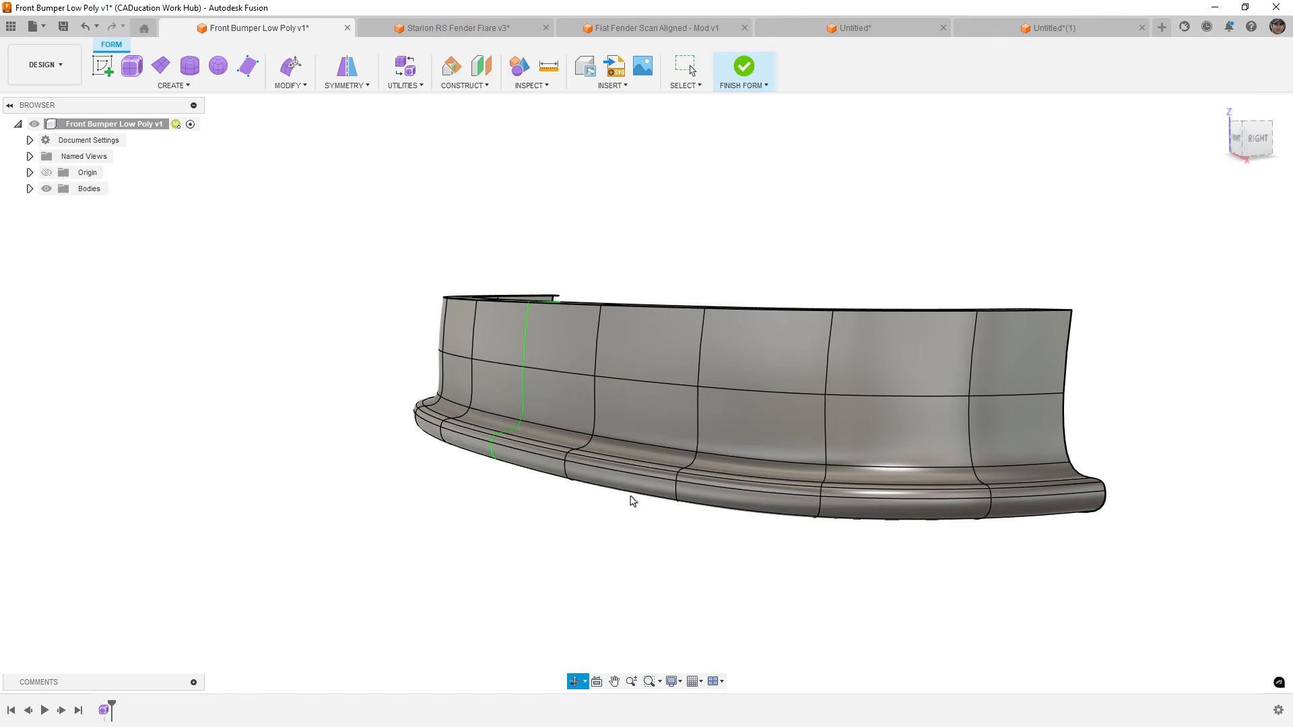
pyautogui.click(305, 85)
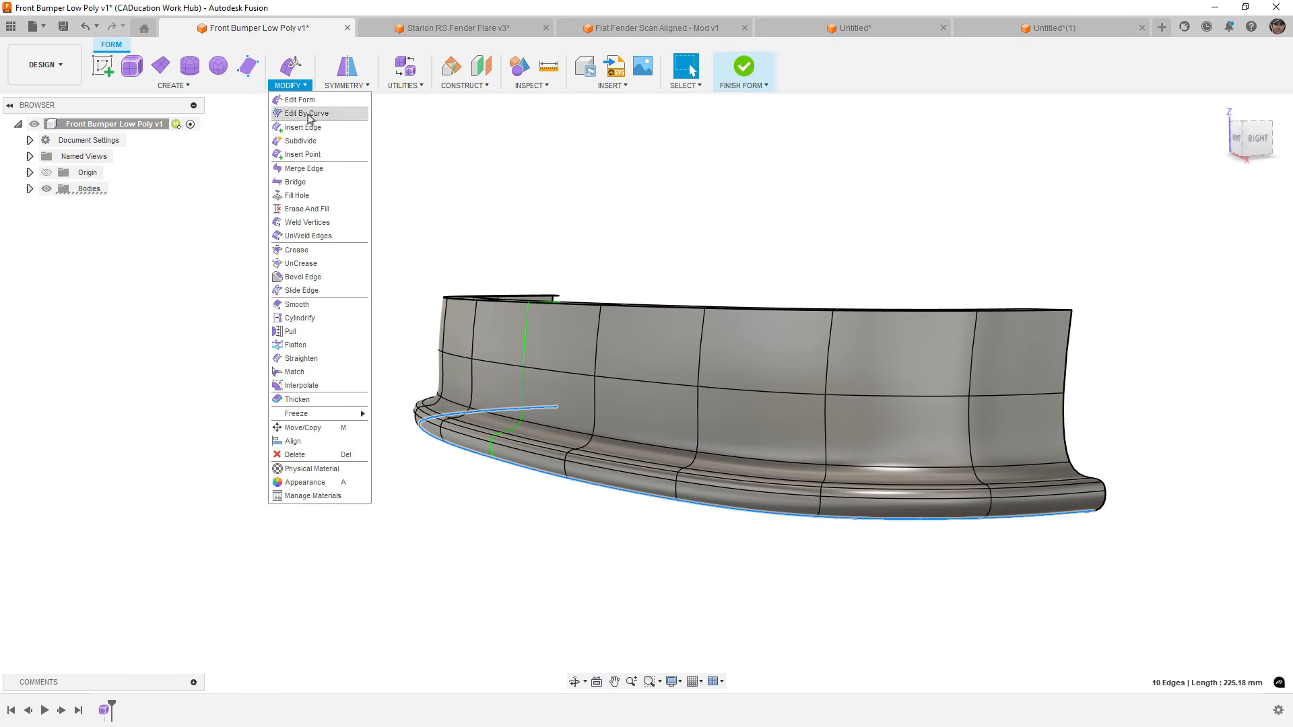
pyautogui.click(302, 277)
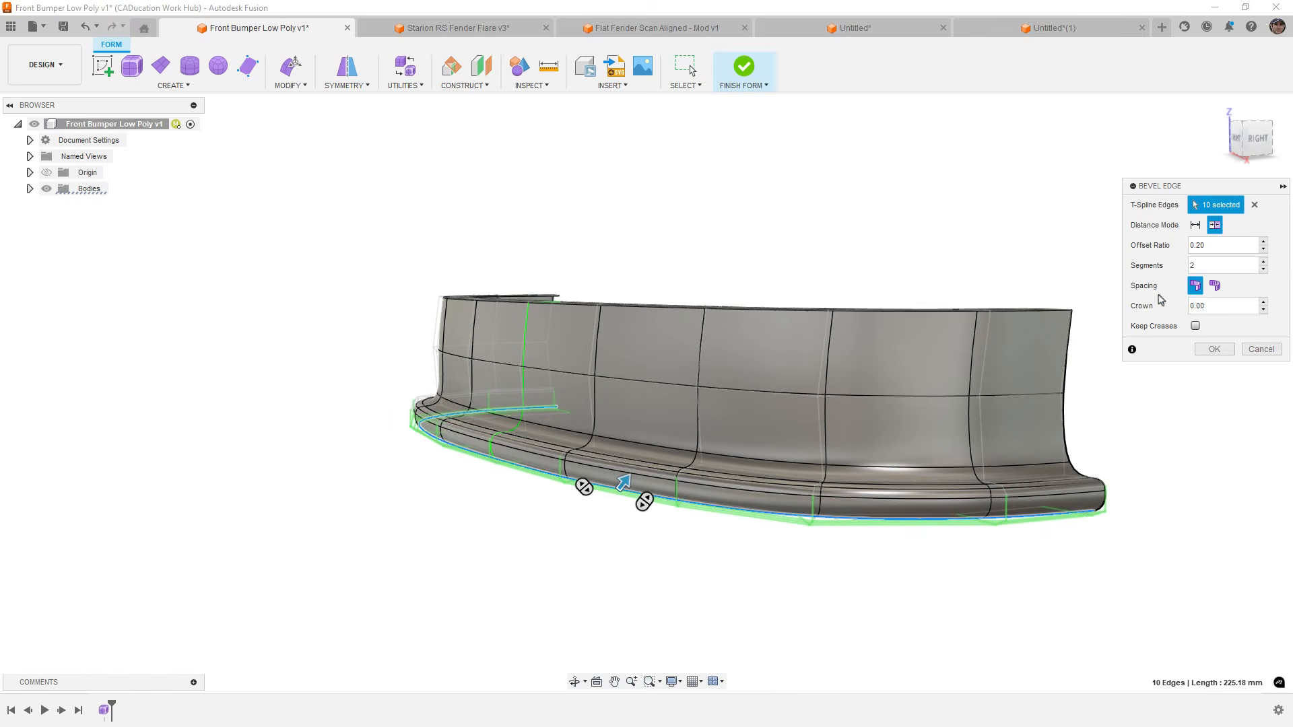
pyautogui.click(1210, 350)
# Select the three edge loops of the upper lip bevel and move them downward with Edit Form.
pyautogui.keyDown('shift'); pyautogui.moveTo(534, 465); pyautogui.dragTo(531, 456, button='middle'); pyautogui.keyUp('shift')
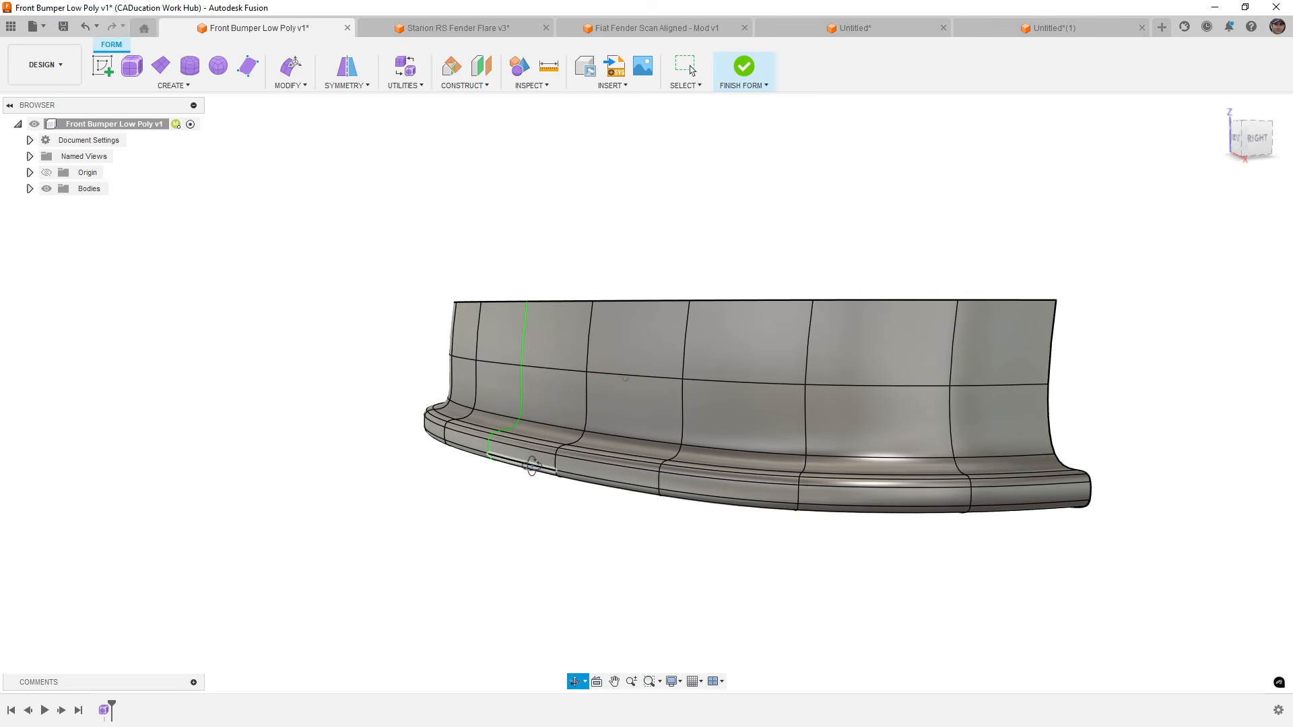
pyautogui.click(531, 455)
pyautogui.doubleClick(530, 450)
pyautogui.keyDown('shift'); pyautogui.doubleClick(531, 445); pyautogui.keyUp('shift')
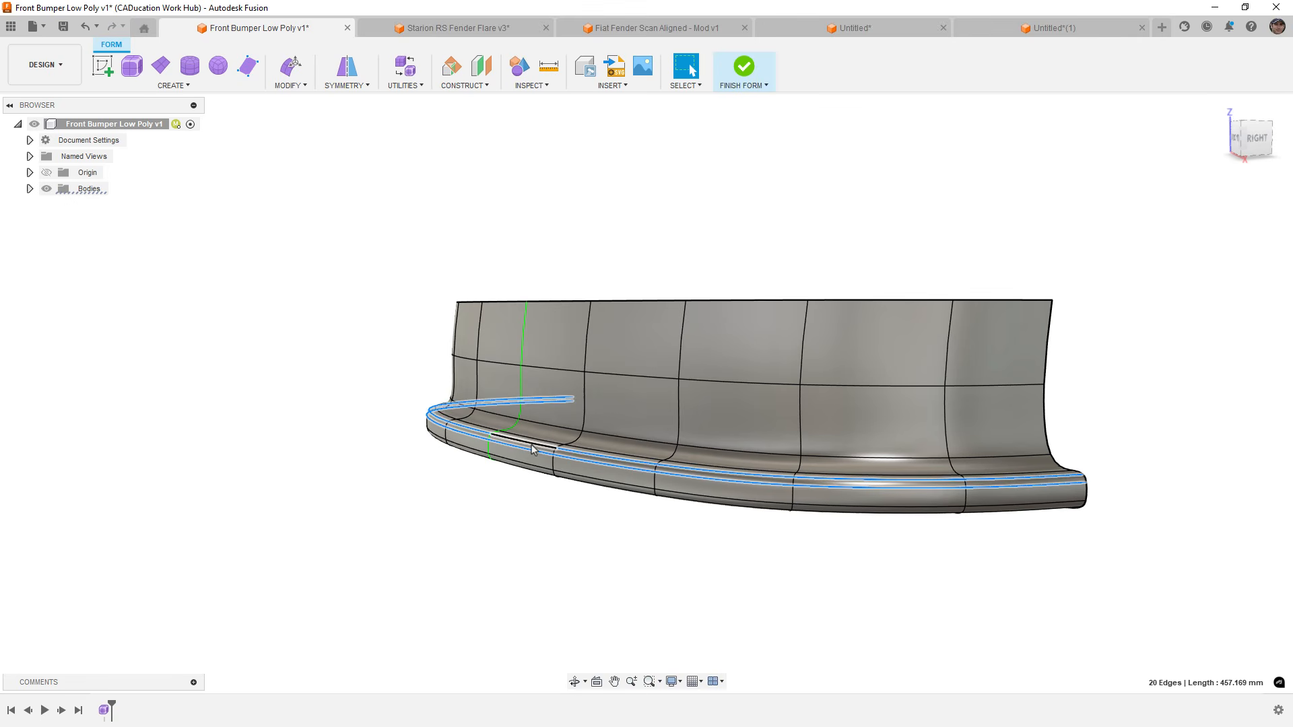
pyautogui.keyDown('shift'); pyautogui.doubleClick(534, 439); pyautogui.keyUp('shift')
pyautogui.rightClick(496, 479)
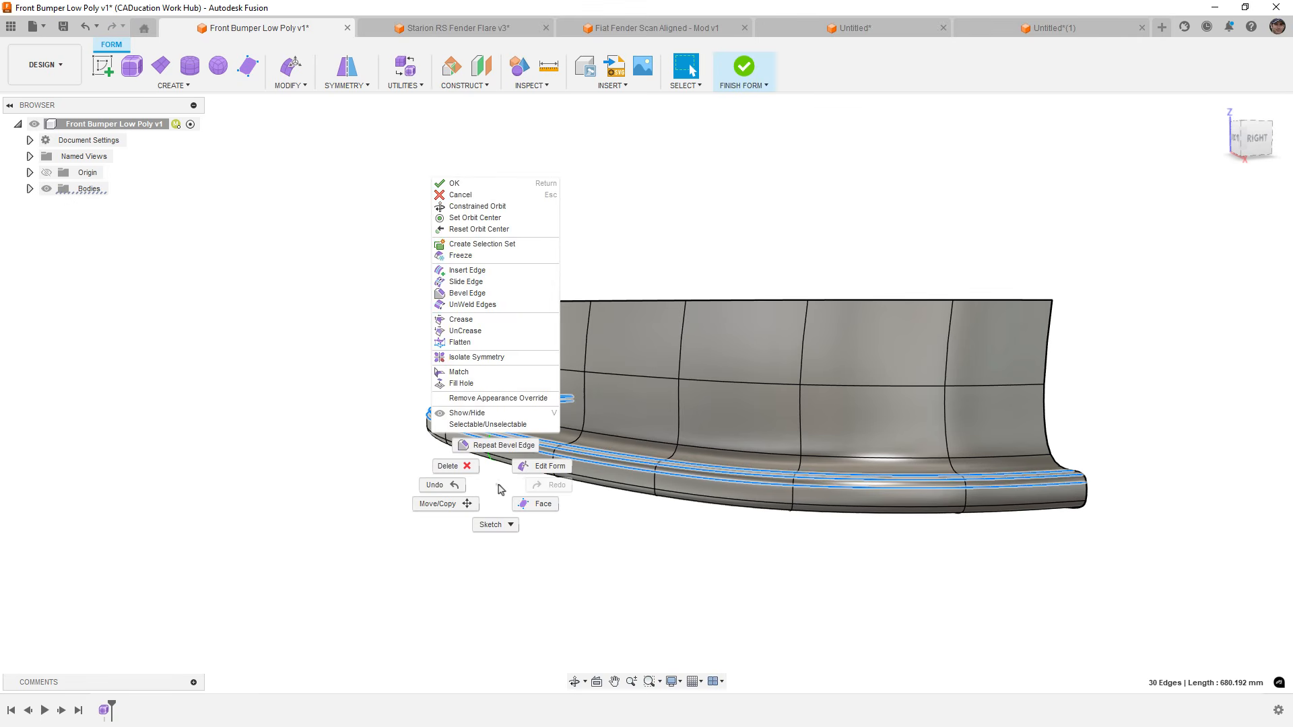
pyautogui.click(543, 470)
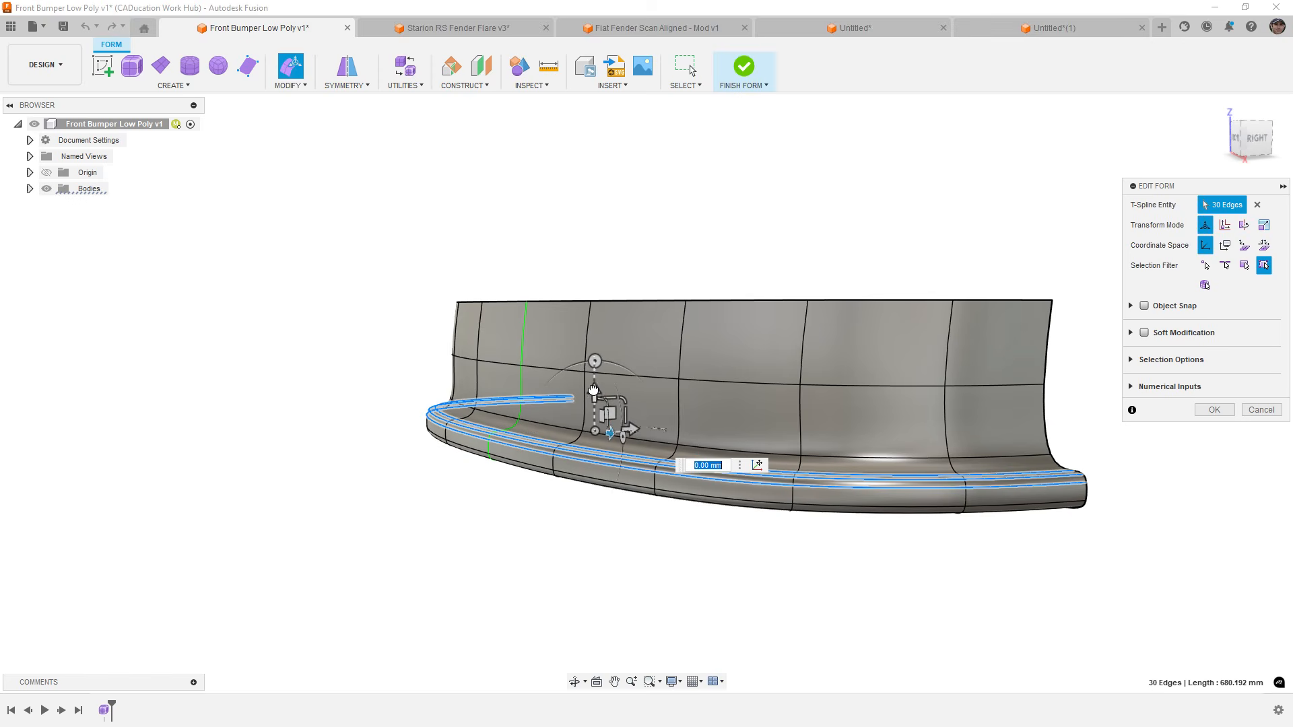
pyautogui.moveTo(594, 391); pyautogui.dragTo(592, 403)
pyautogui.click(1214, 411)
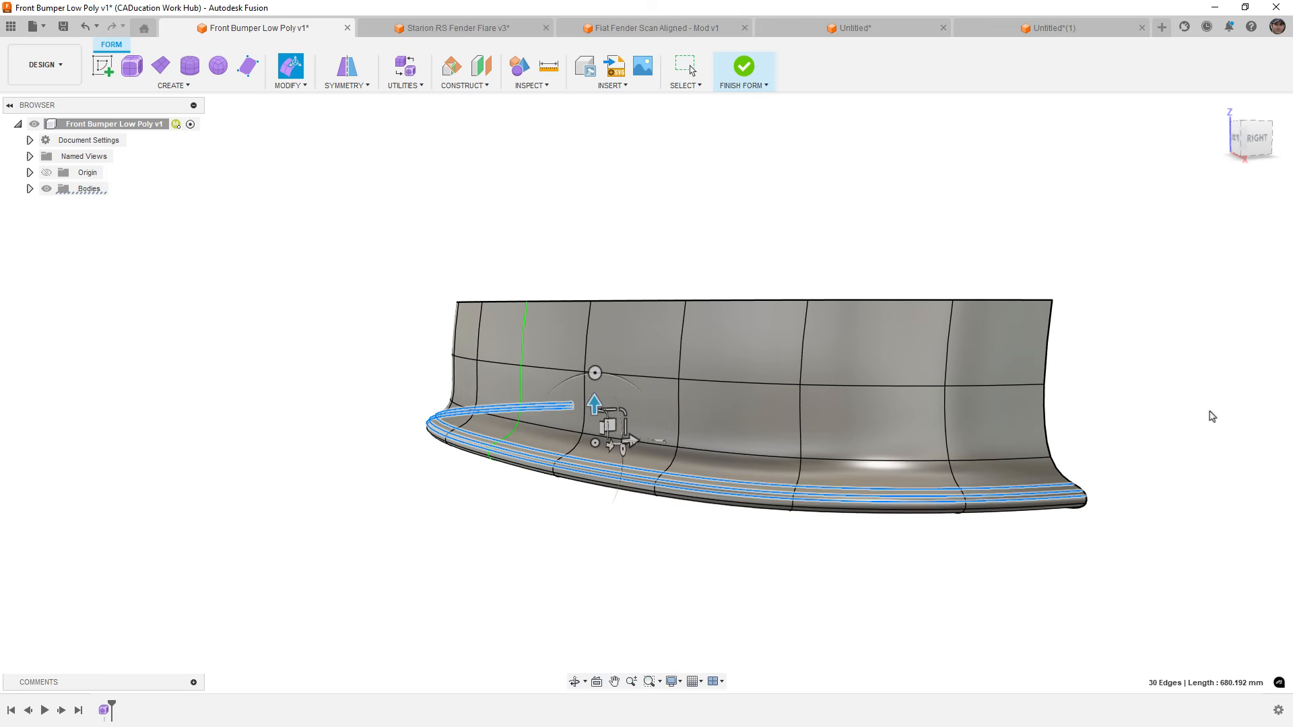
# Bevel the edge loop where the lower lip meets the bumper wall.
pyautogui.doubleClick(644, 446)
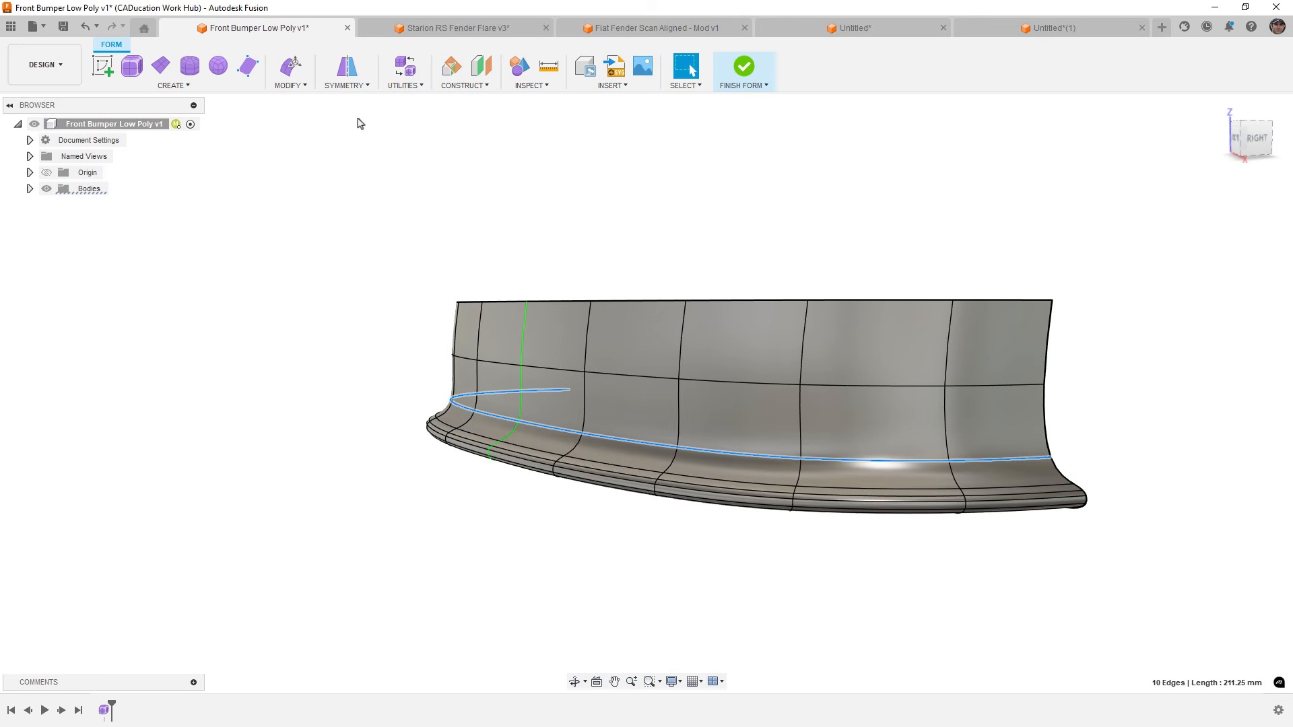
pyautogui.click(301, 86)
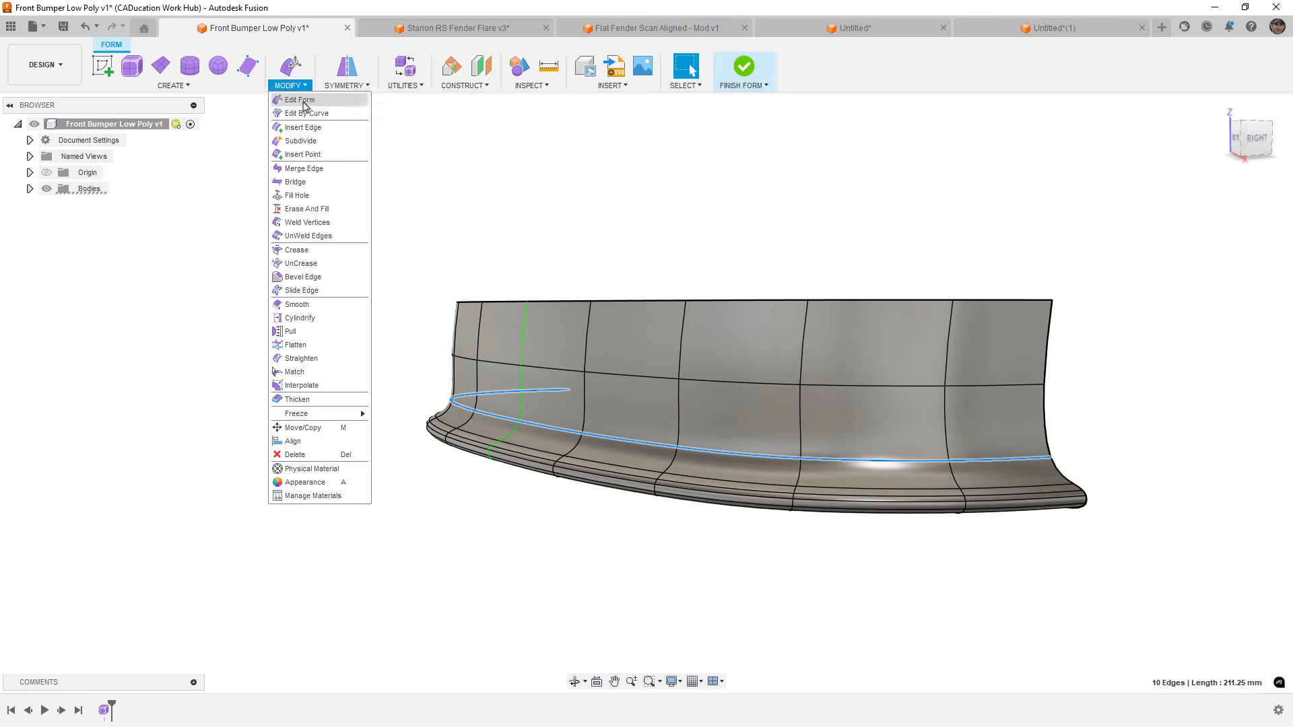
pyautogui.click(302, 277)
pyautogui.click(1215, 349)
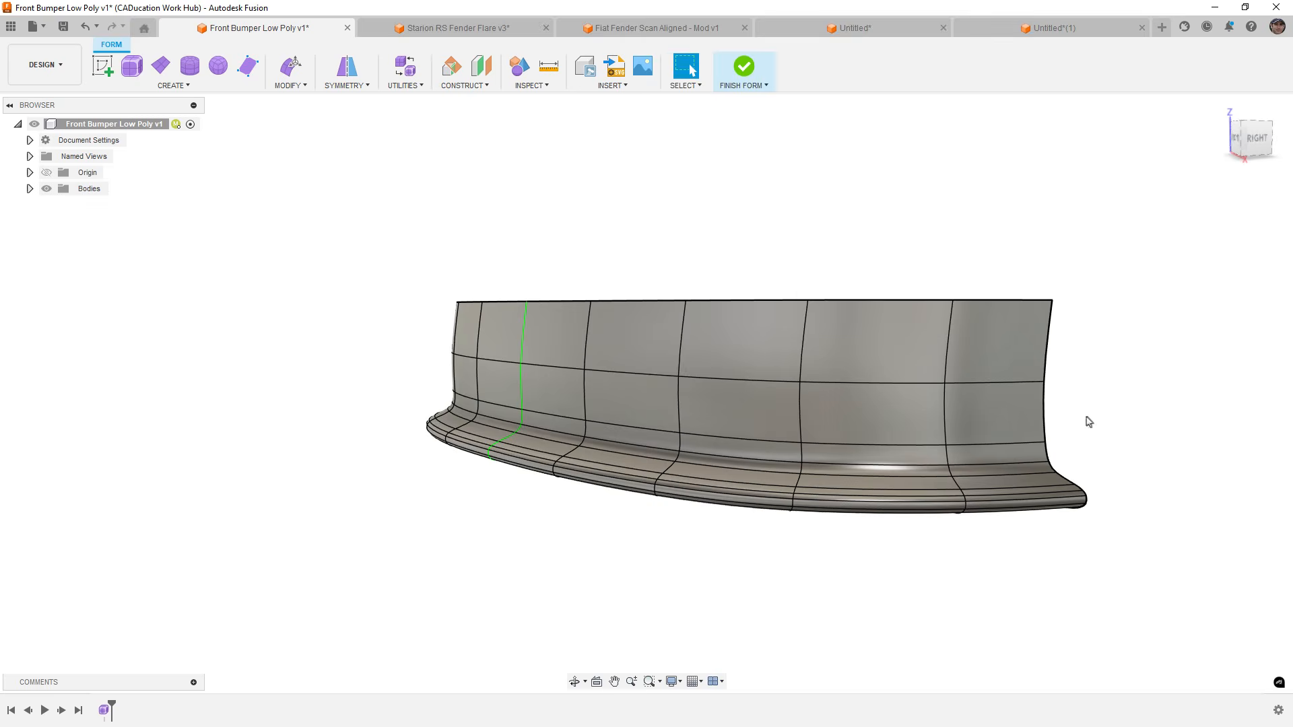
# Compare the original low-poly bumper, Body1, with the lipped Body2 by showing each body on its own.
pyautogui.keyDown('shift'); pyautogui.moveTo(641, 546); pyautogui.dragTo(828, 537, button='middle'); pyautogui.keyUp('shift')
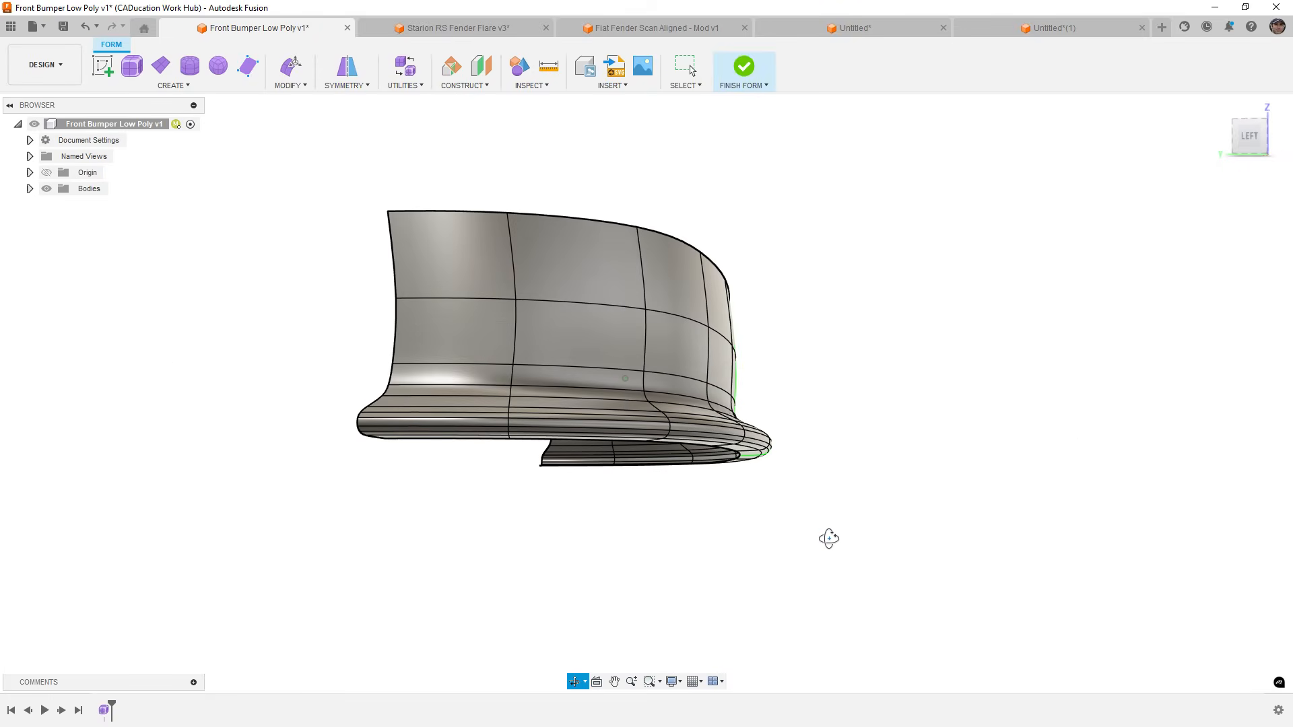
pyautogui.click(30, 189)
pyautogui.click(59, 205)
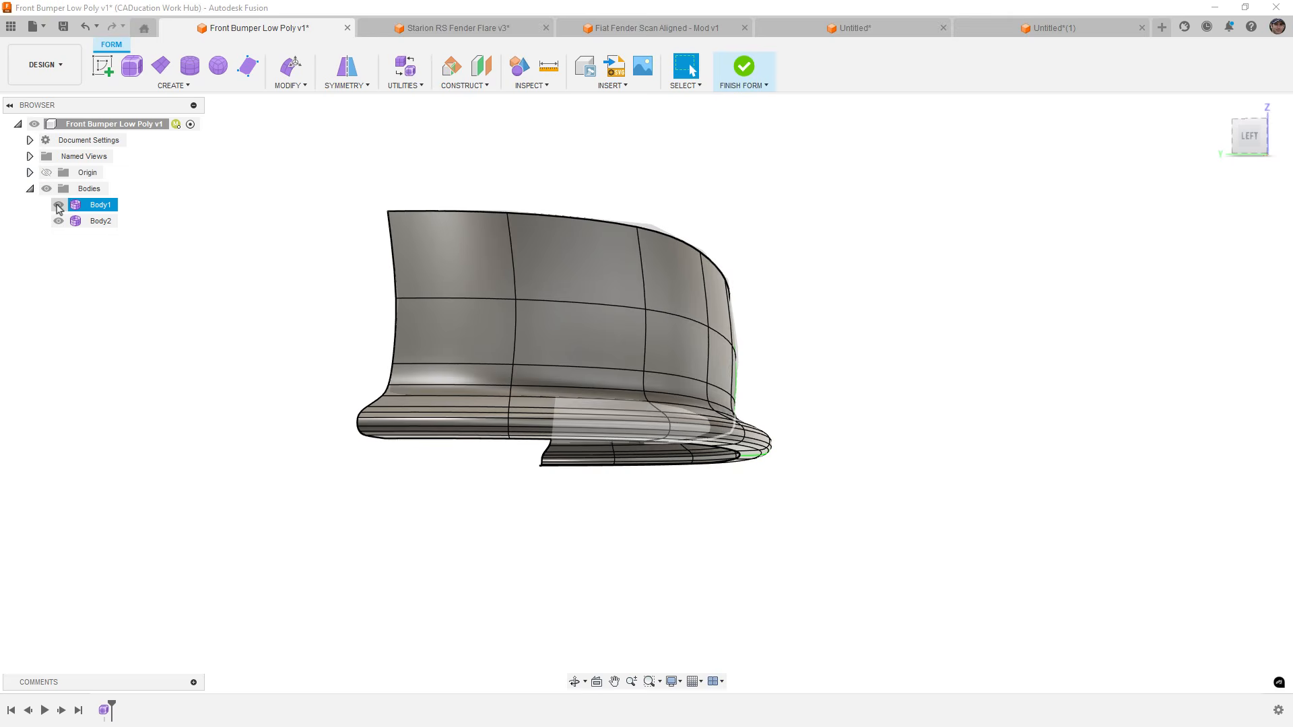
pyautogui.click(59, 219)
pyautogui.keyDown('shift'); pyautogui.moveTo(209, 290); pyautogui.dragTo(283, 322, button='middle'); pyautogui.keyUp('shift')
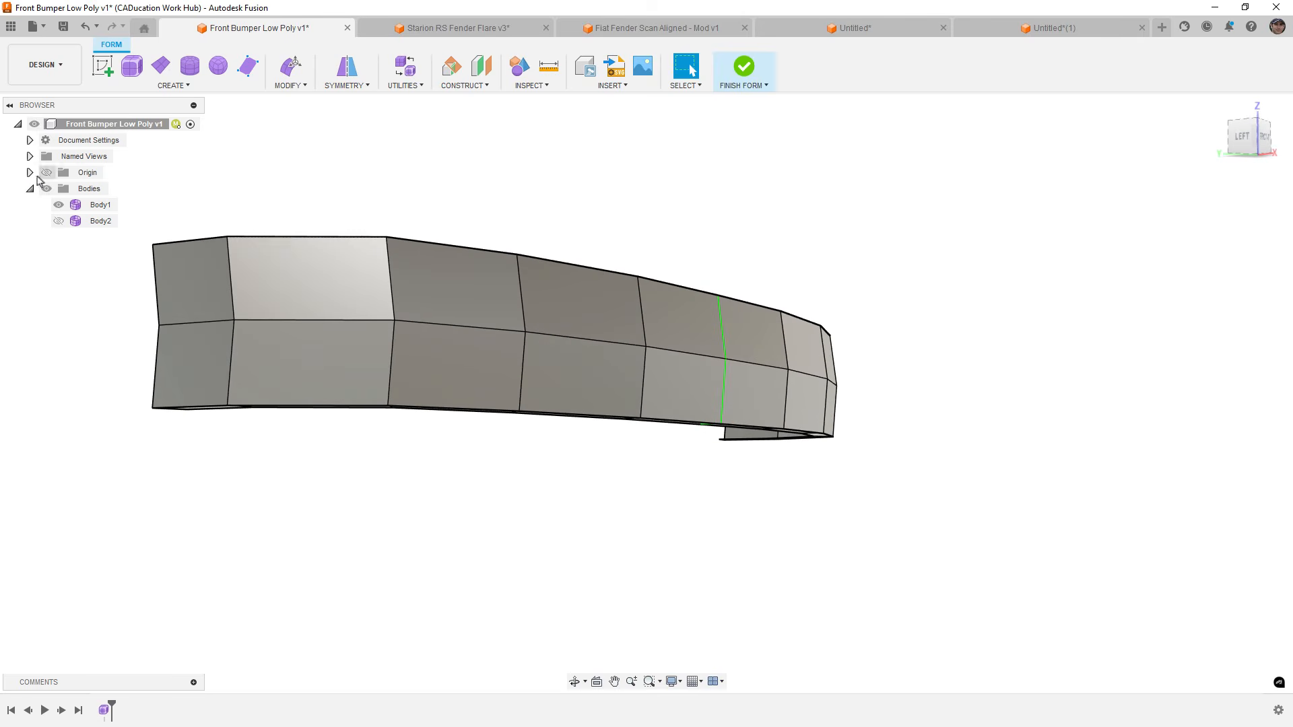
pyautogui.click(59, 204)
pyautogui.click(59, 221)
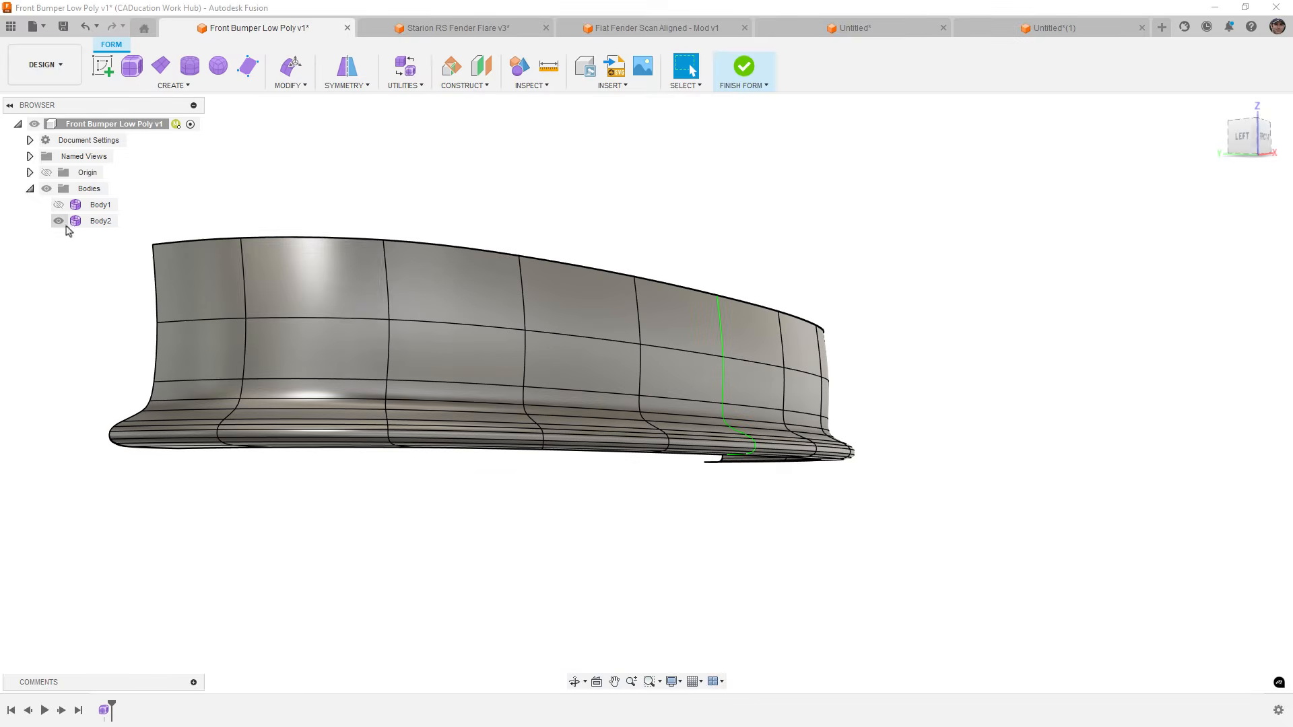
pyautogui.keyDown('shift'); pyautogui.moveTo(707, 438); pyautogui.dragTo(719, 455, button='middle'); pyautogui.keyUp('shift')
# Switch the lipped bumper to box display and inspect it from the left and in the home view.
pyautogui.hotkey('alt', '1')
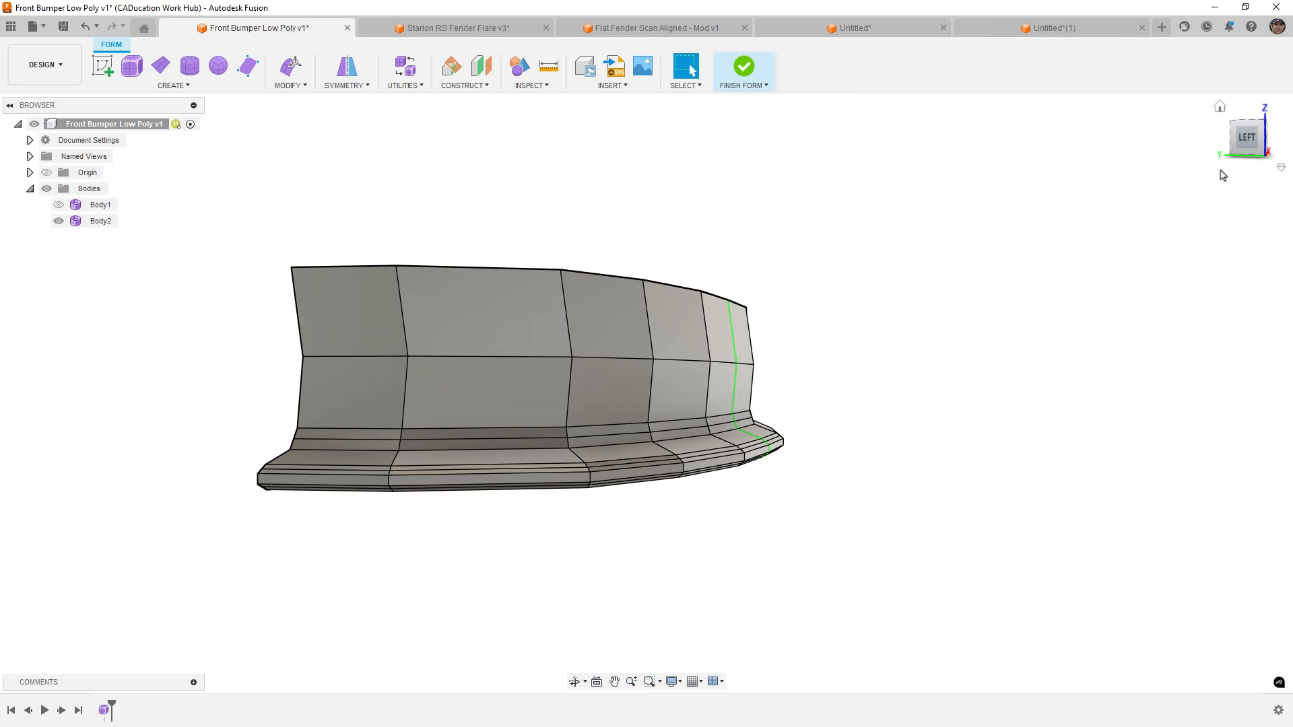
pyautogui.click(1240, 140)
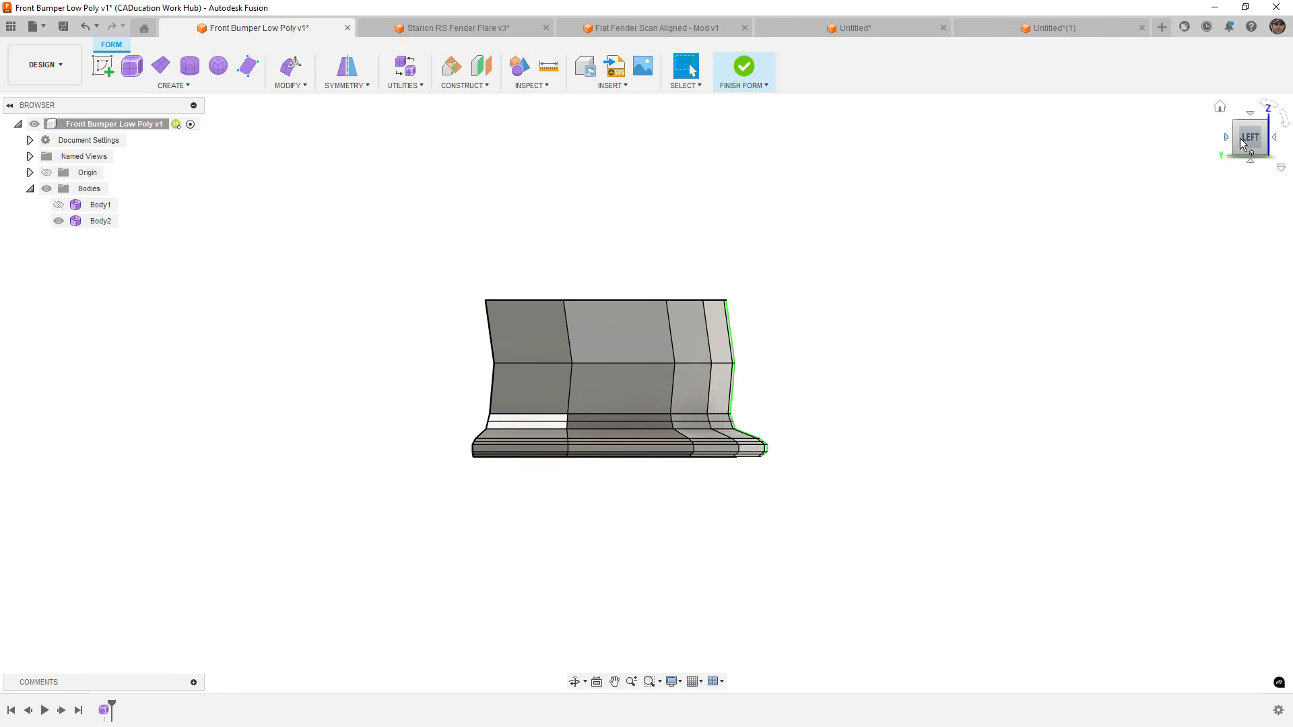
pyautogui.click(1221, 109)
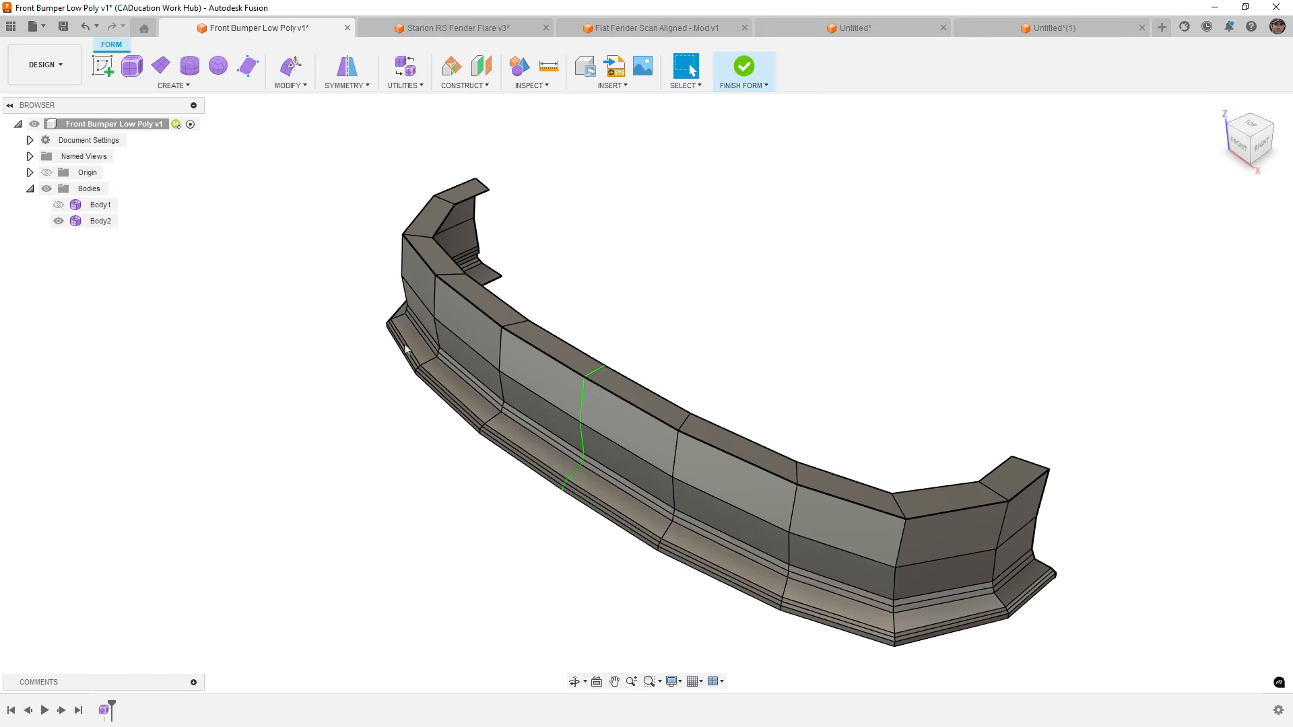
# Switch to the Untitled*(1) sketch and delete the inner control point spline with the more complex curvature comb.
pyautogui.click(1034, 35)
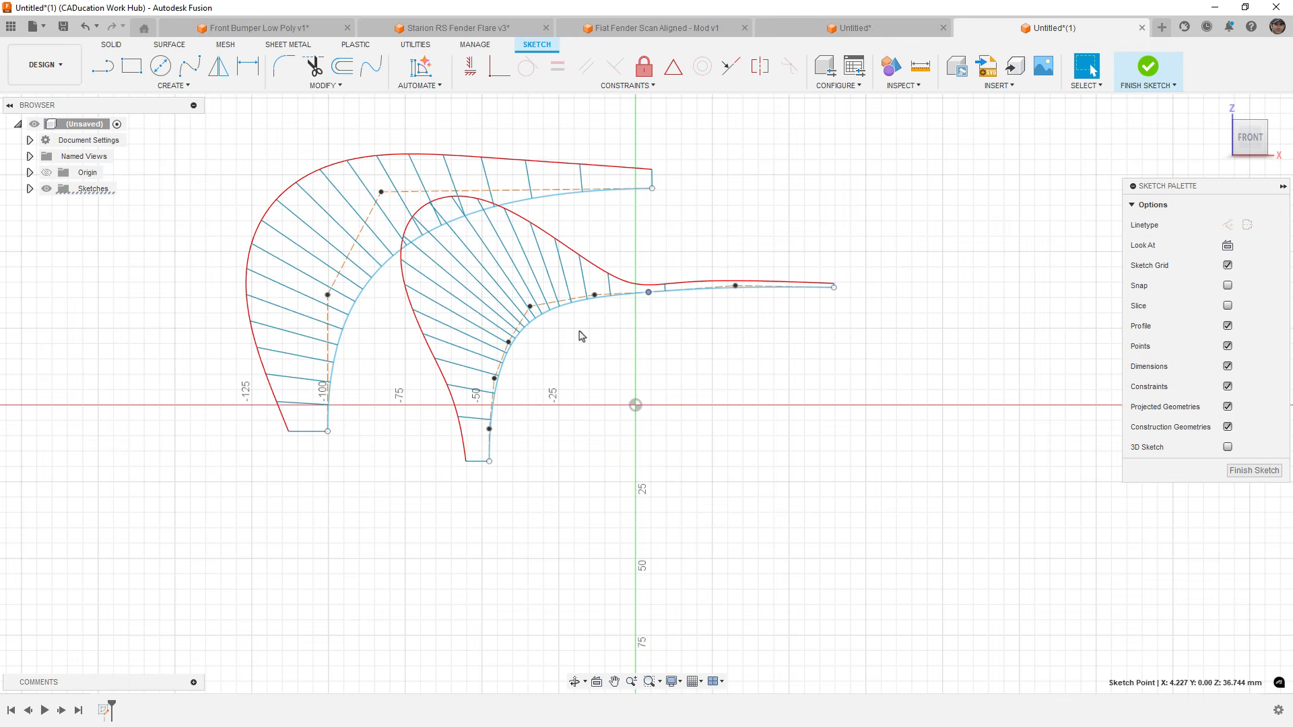
pyautogui.moveTo(586, 335)
pyautogui.mouseDown(button='middle')
pyautogui.moveTo(629, 370)
pyautogui.moveTo(669, 364)
pyautogui.mouseUp(button='middle')
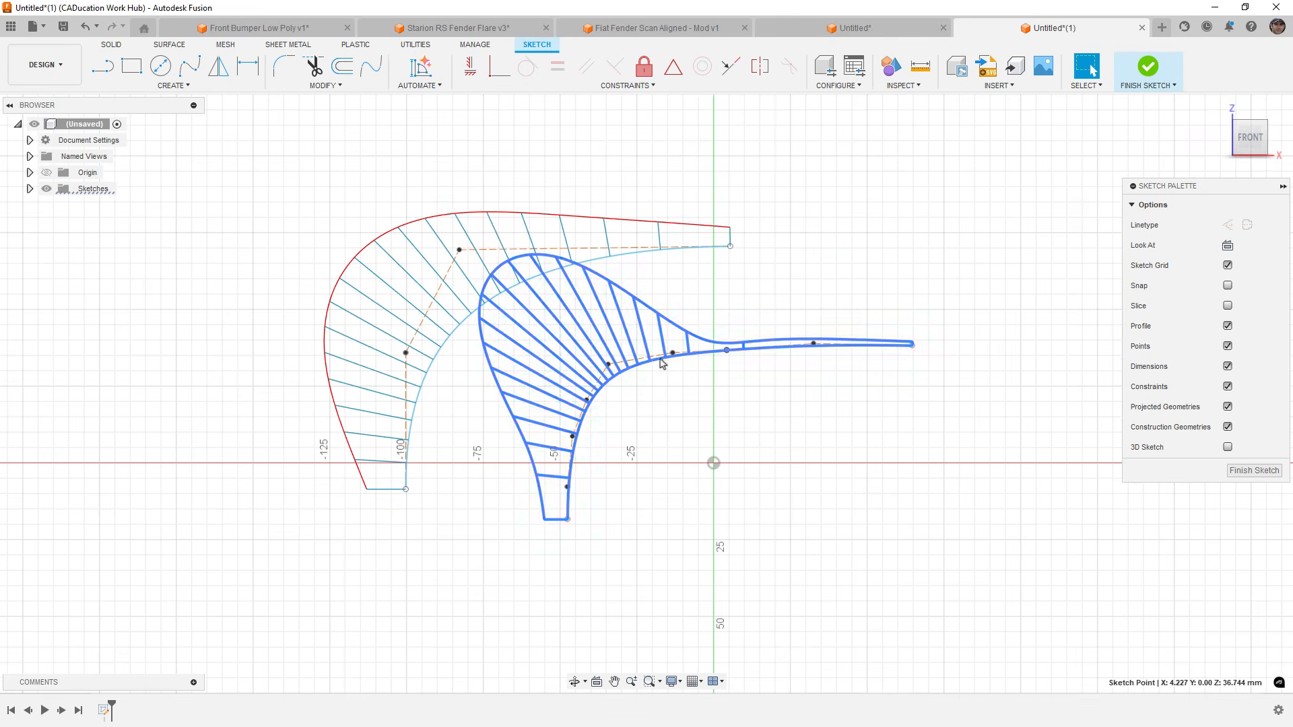
pyautogui.click(660, 363)
pyautogui.press('Delete')
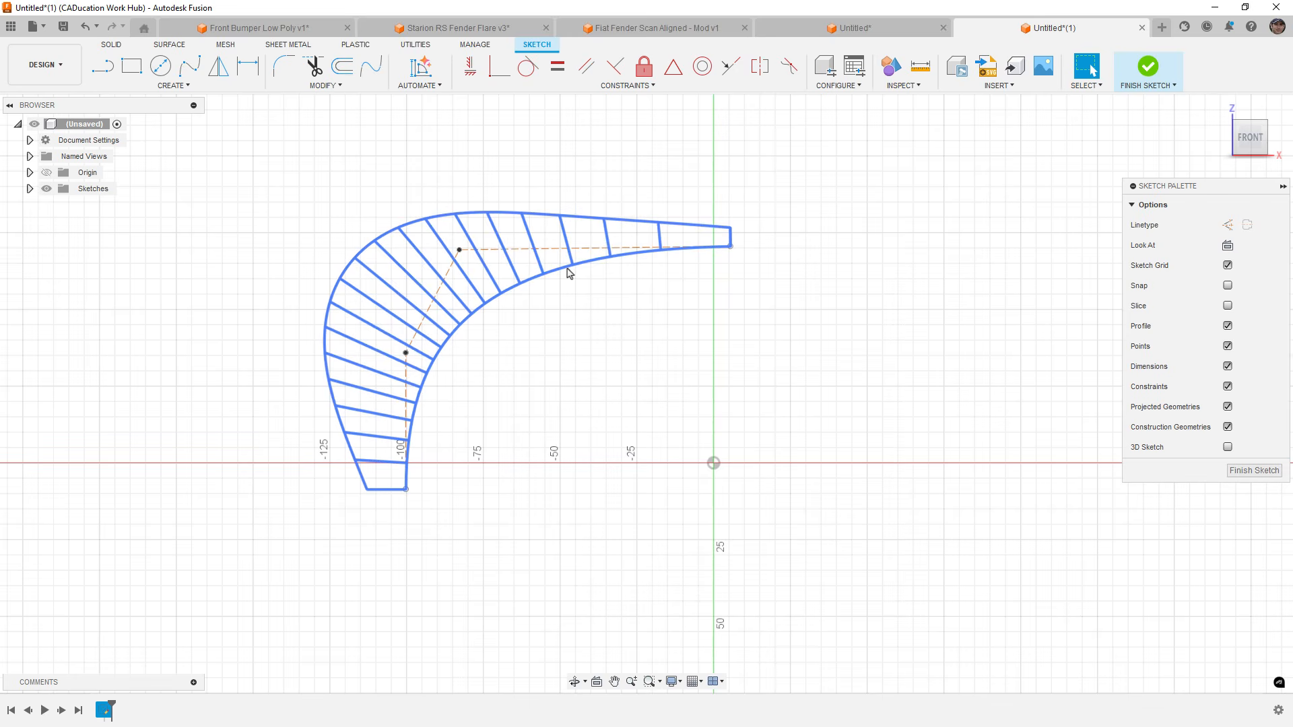
# Select the remaining control point spline to inspect it, followed by its three control polygon lines.
pyautogui.click(567, 272)
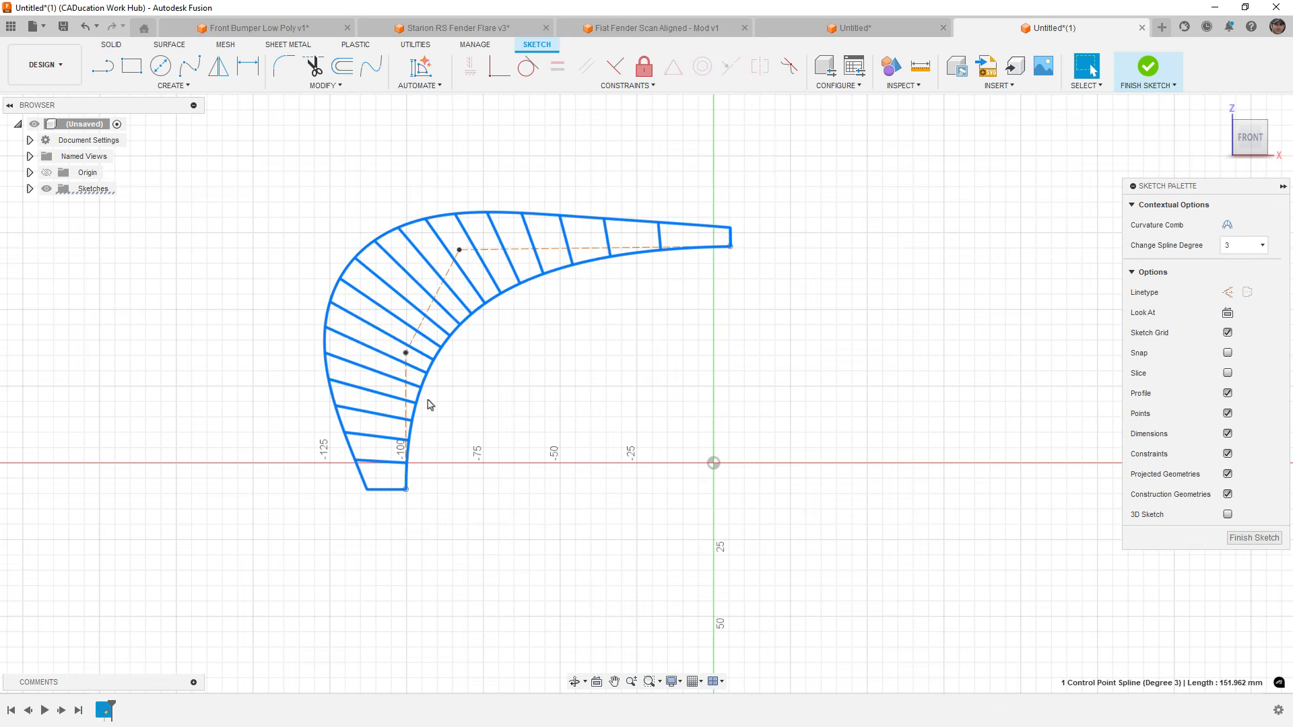
pyautogui.click(406, 378)
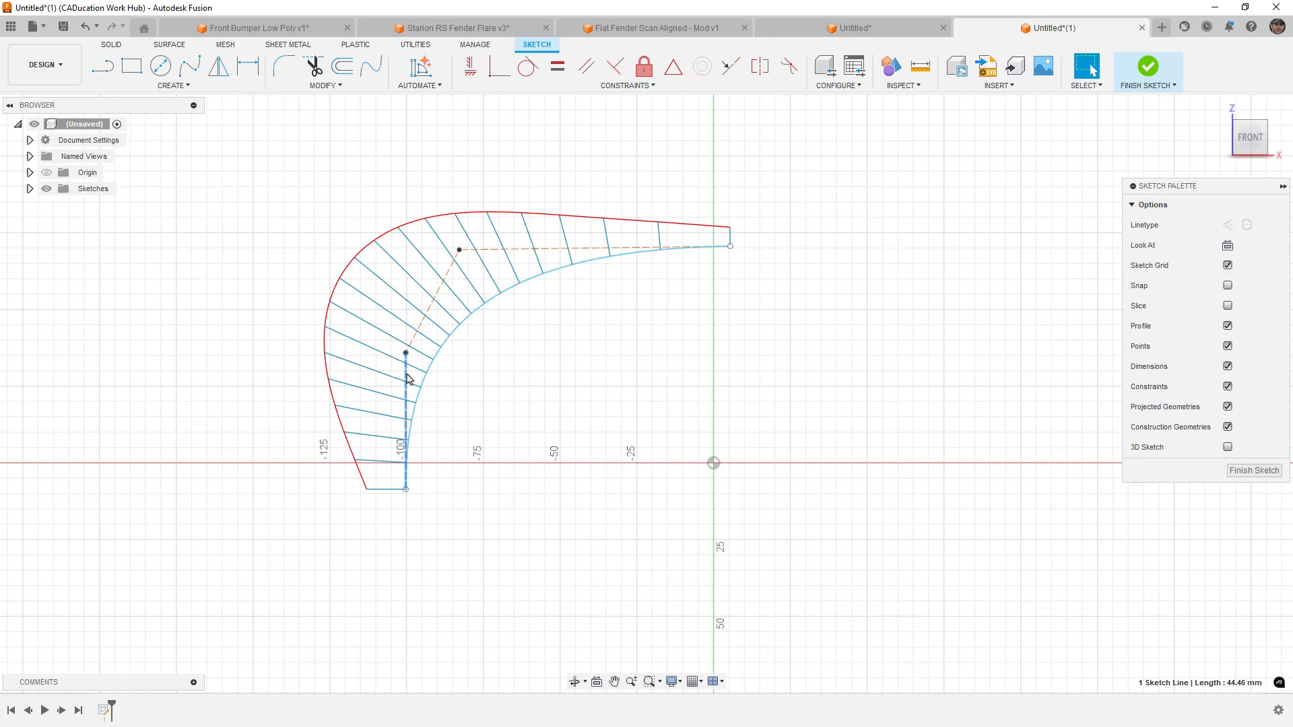
pyautogui.keyDown('shift'); pyautogui.click(437, 301); pyautogui.keyUp('shift')
pyautogui.keyDown('shift'); pyautogui.click(531, 251); pyautogui.keyUp('shift')
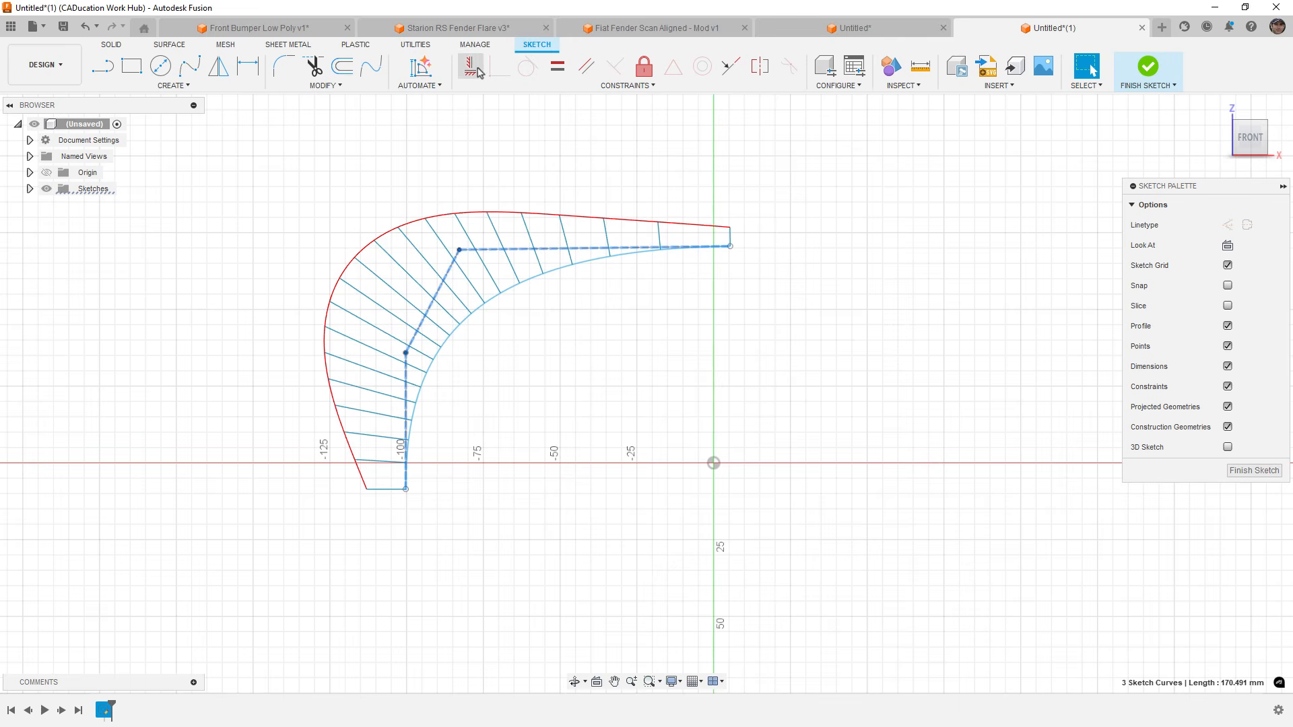
# Switch to Starion RS Fender Flare v3 and inspect a face and two corner vertices behind the front wheel arch.
pyautogui.click(481, 29)
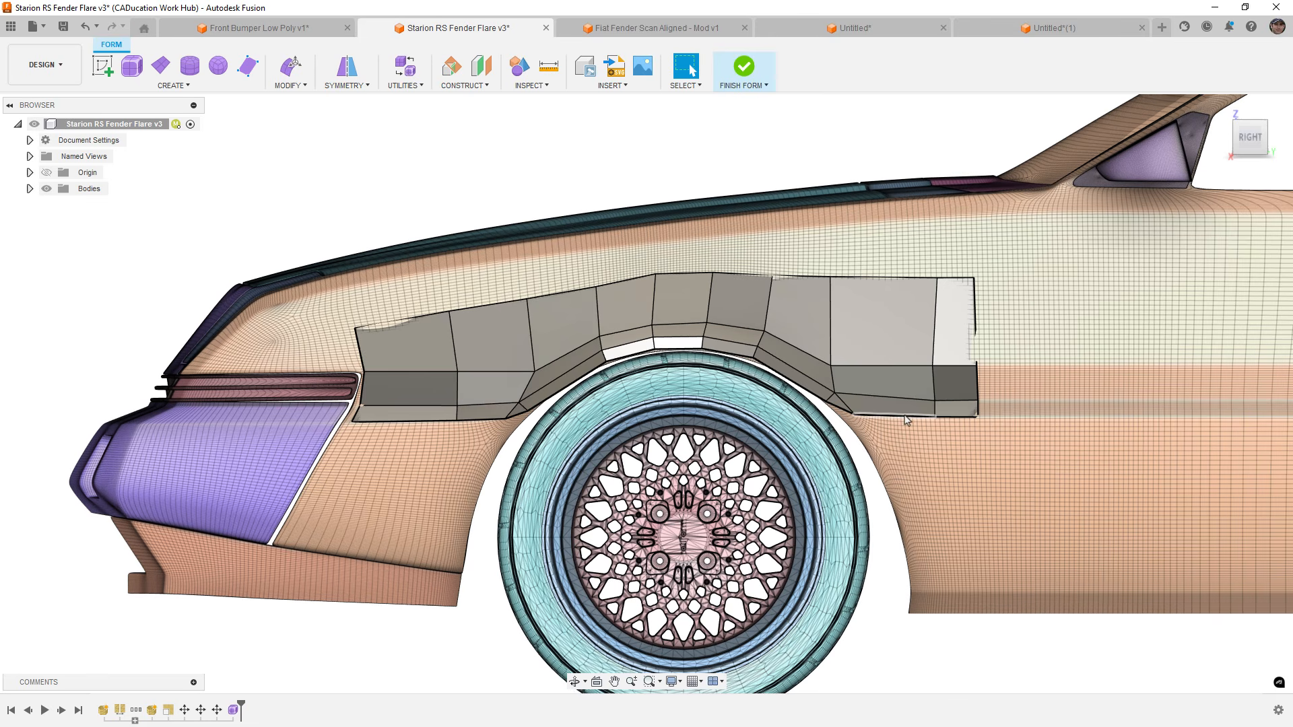
pyautogui.click(908, 337)
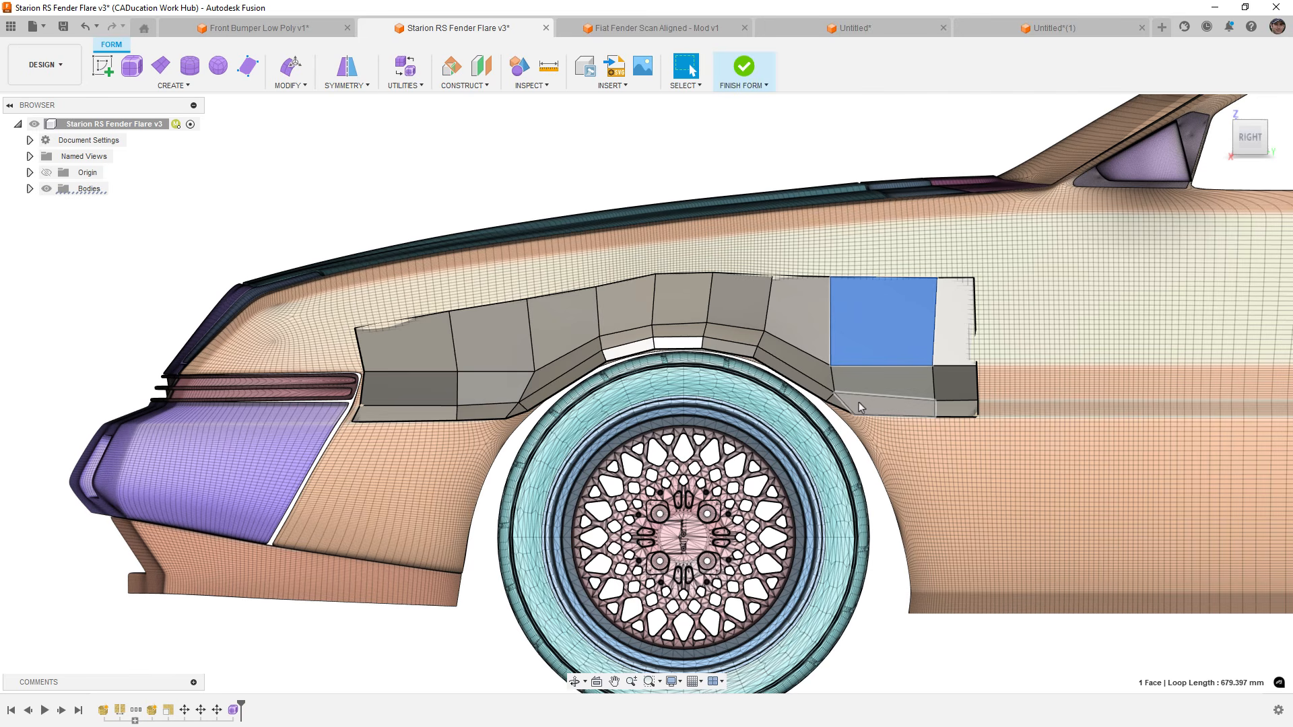
pyautogui.click(833, 369)
pyautogui.scroll(1, 835, 373)
pyautogui.scroll(3, 835, 374)
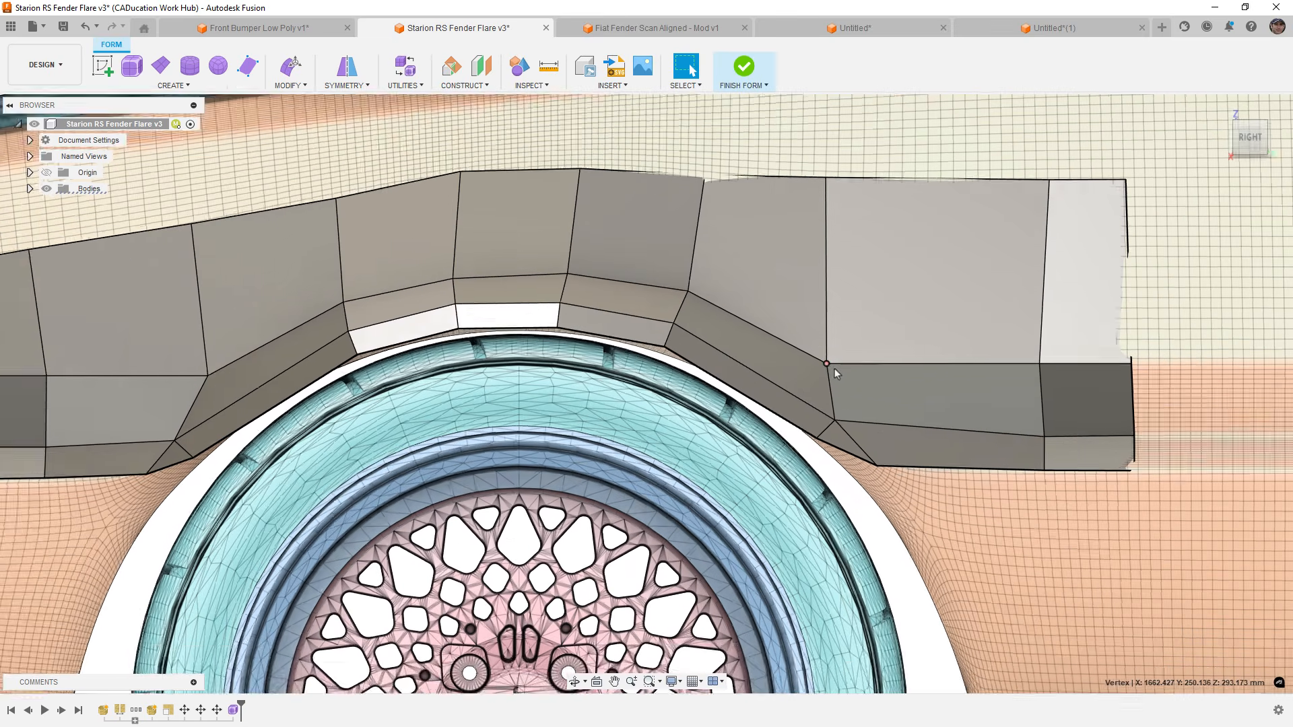
pyautogui.click(835, 427)
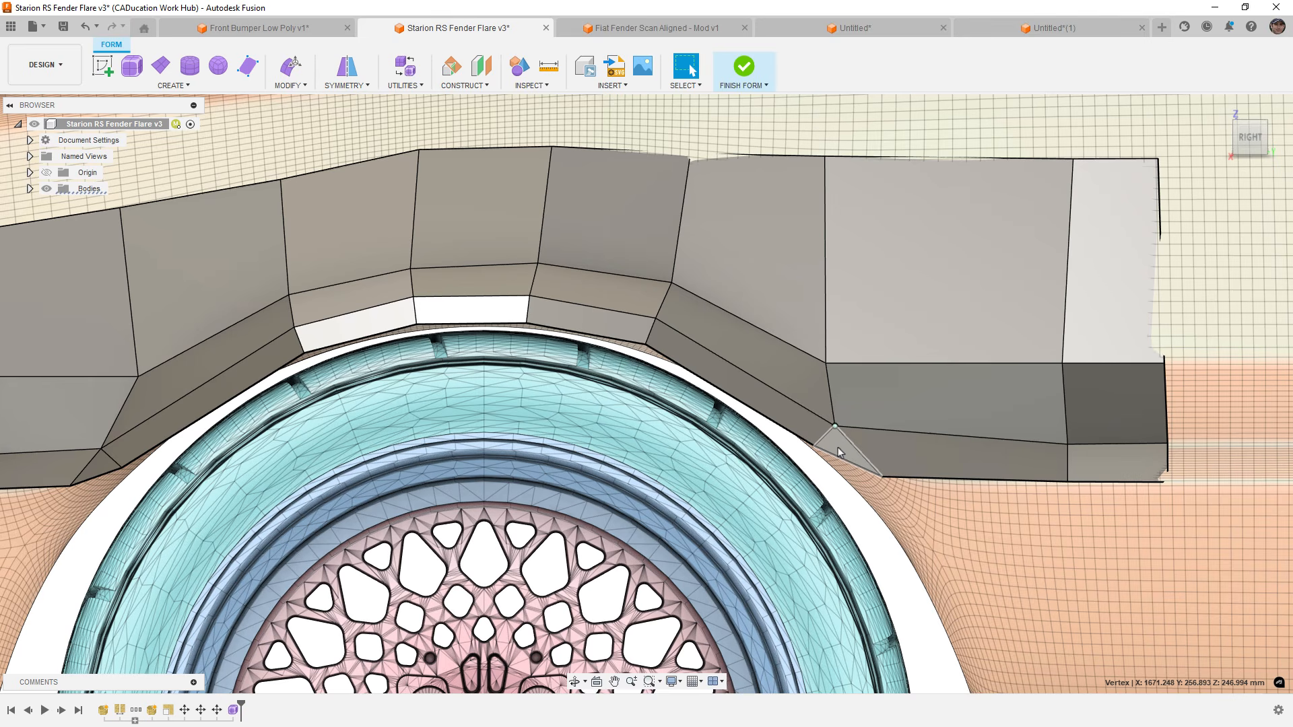
# Use Insert Point in Simple mode to add an edge midway across the inner return face at the flare's front lower corner.
pyautogui.moveTo(172, 467); pyautogui.dragTo(598, 404, button='middle')
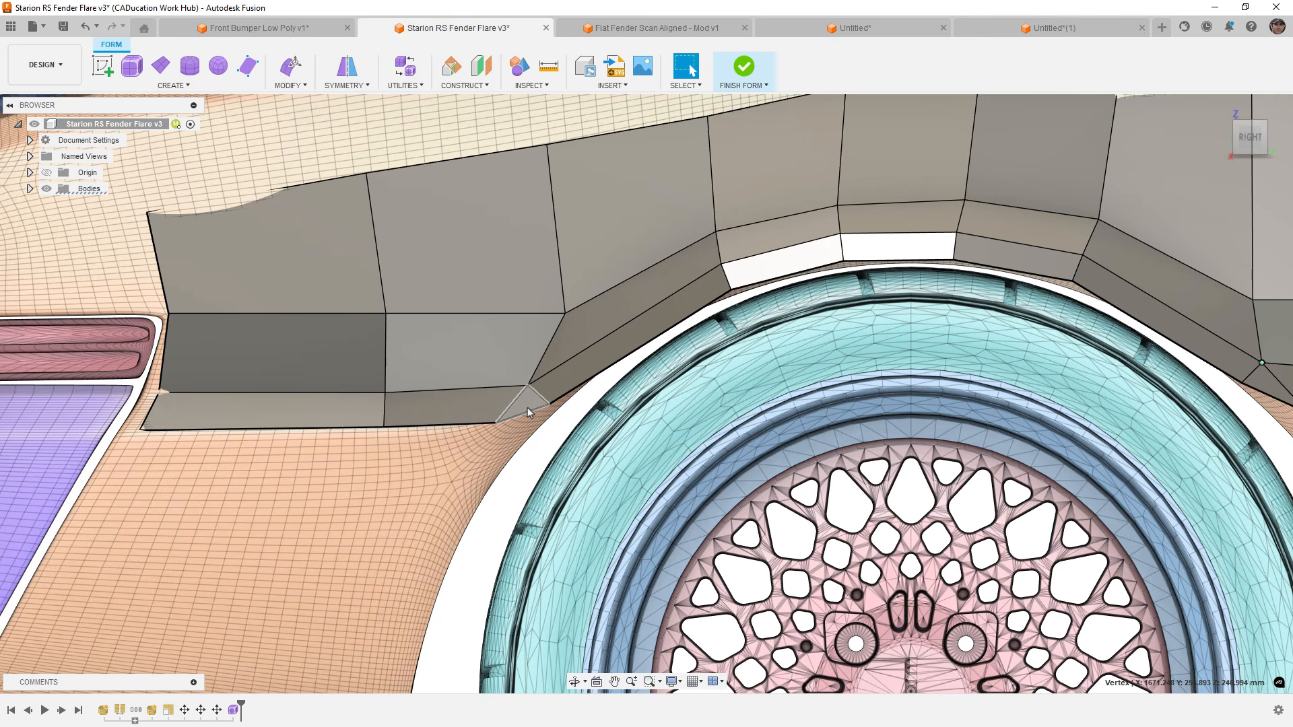
pyautogui.scroll(5, 569, 378)
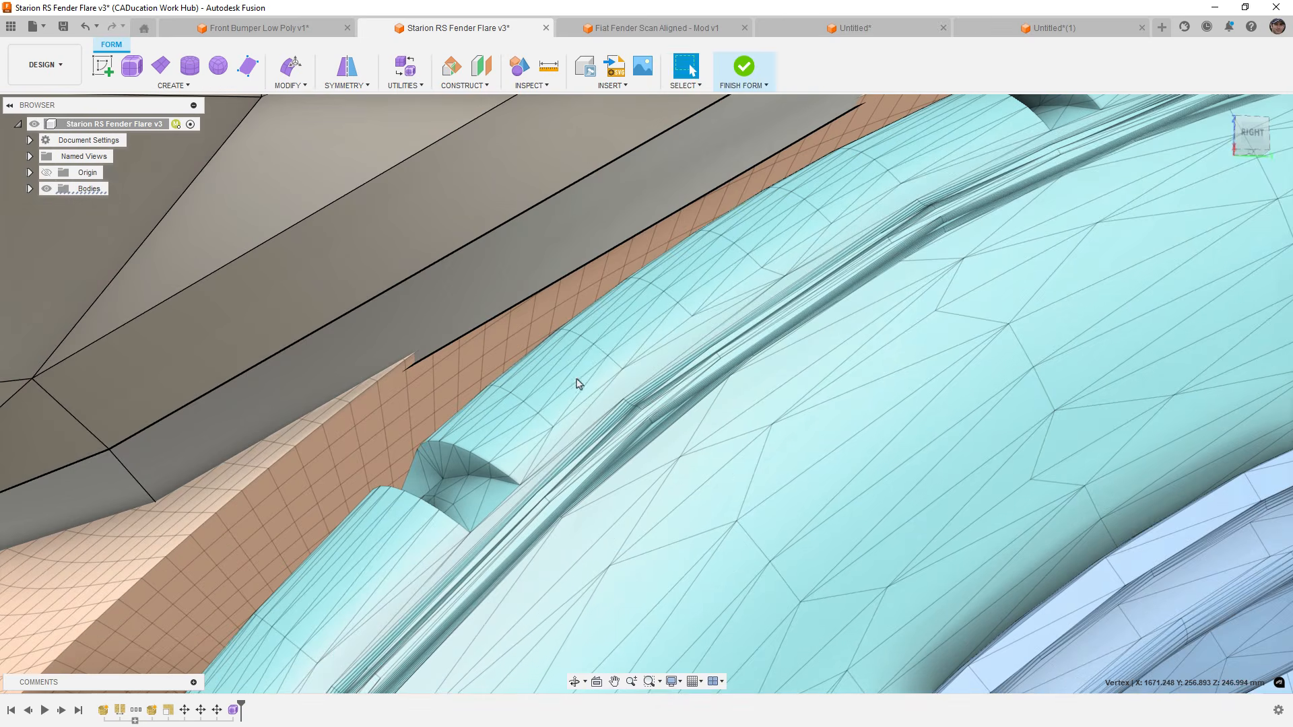
pyautogui.moveTo(592, 378); pyautogui.dragTo(670, 343, button='middle')
pyautogui.scroll(-2, 670, 343)
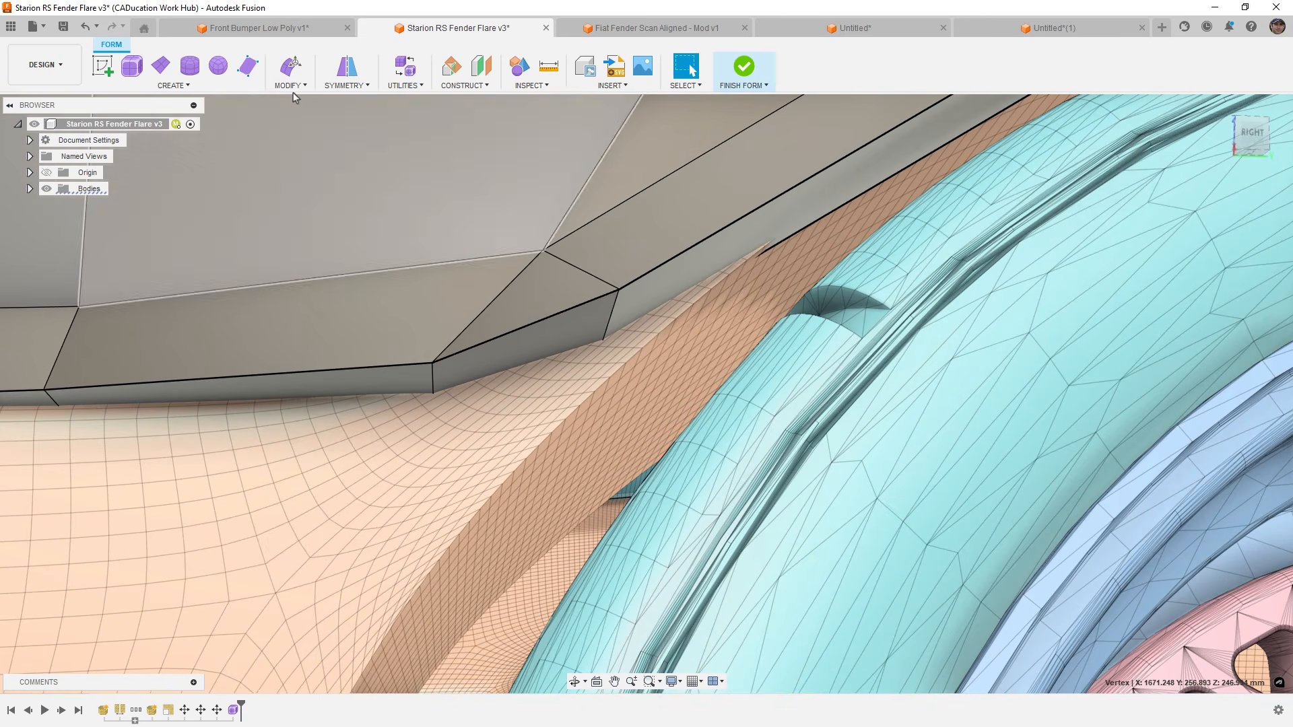
pyautogui.click(292, 85)
pyautogui.click(299, 153)
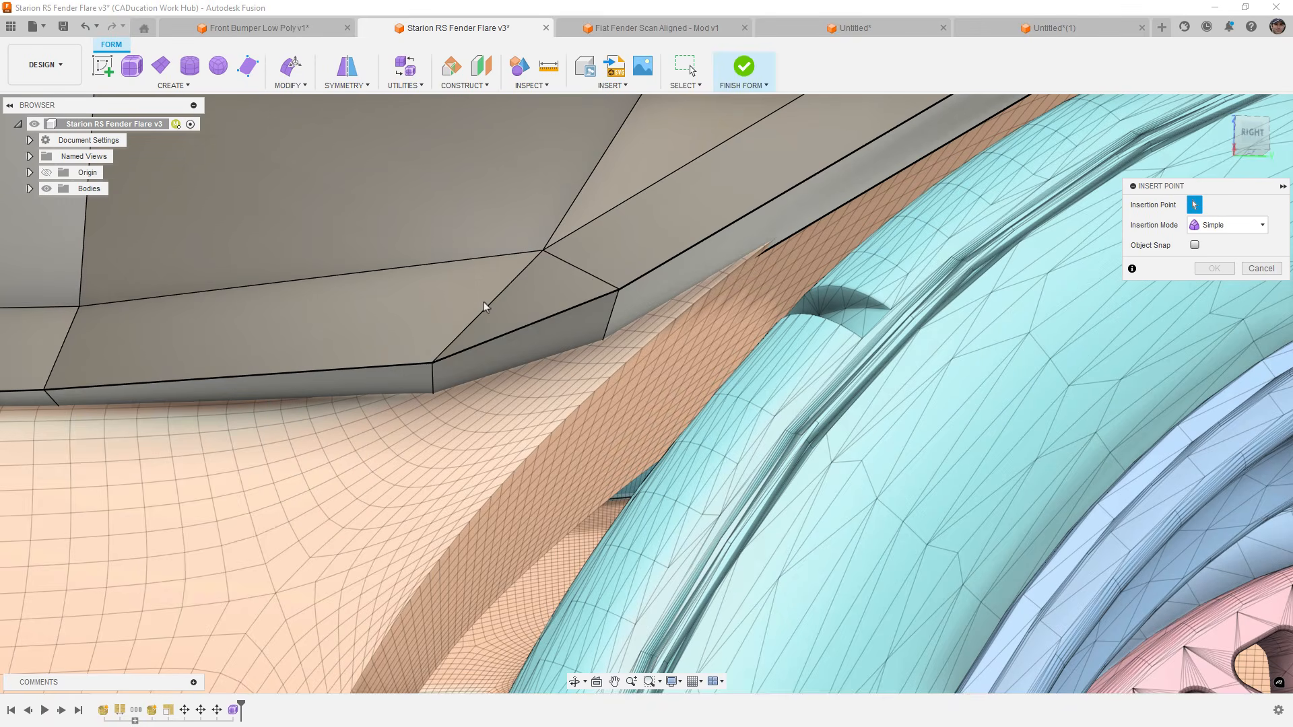
pyautogui.click(525, 326)
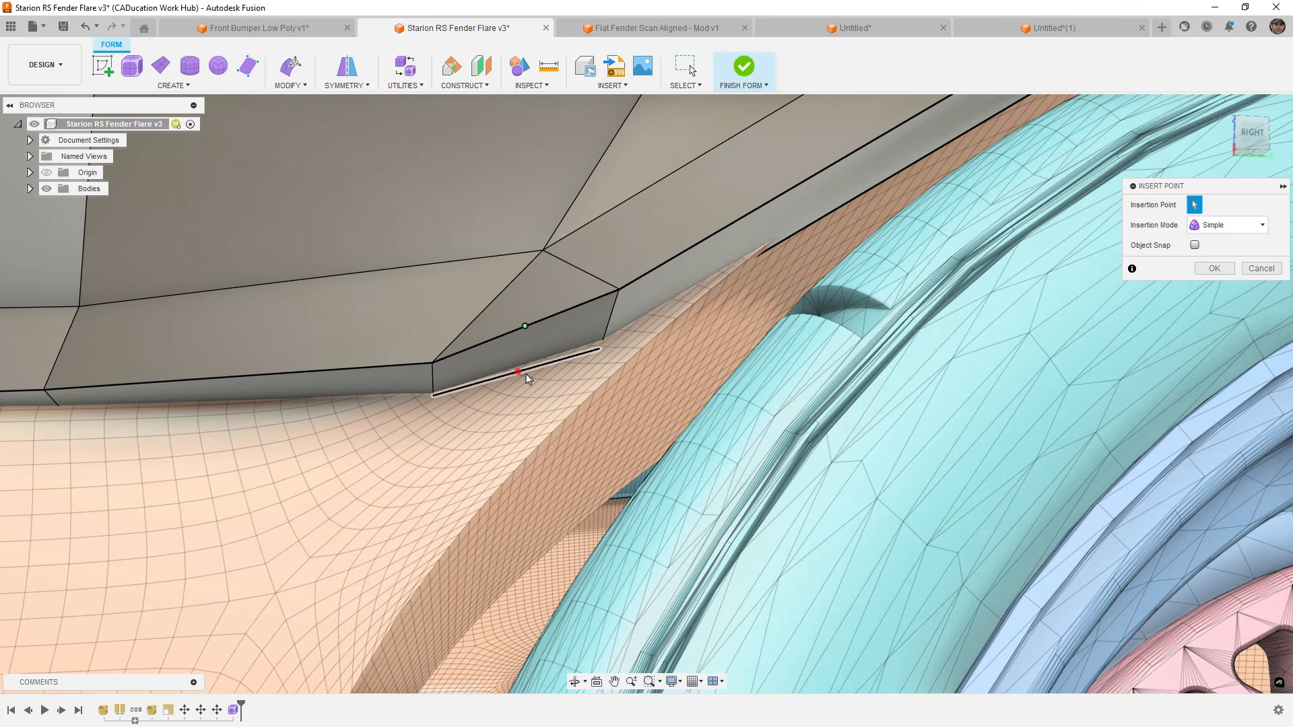
pyautogui.click(524, 375)
pyautogui.click(1214, 269)
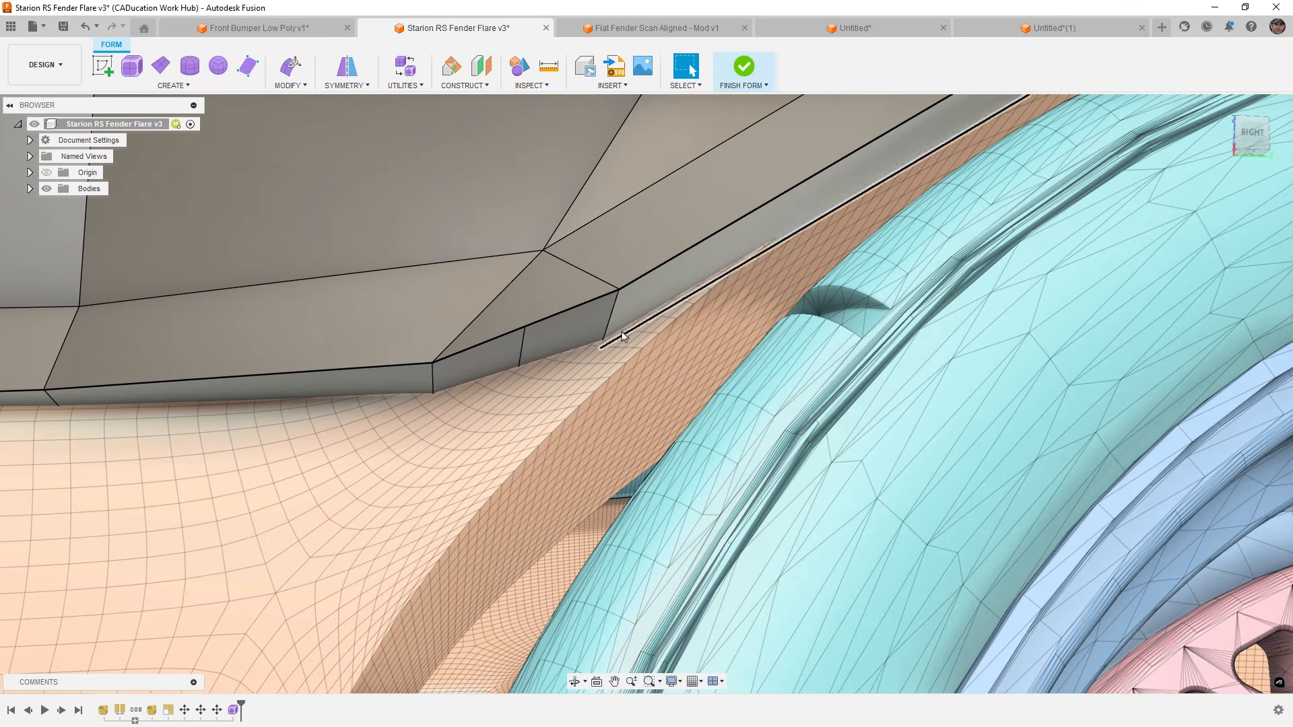
# Move the inserted edge at the flare's front corner with Edit Form by about 2.95 mm and -5.06 mm in the side-view plane.
pyautogui.click(520, 351)
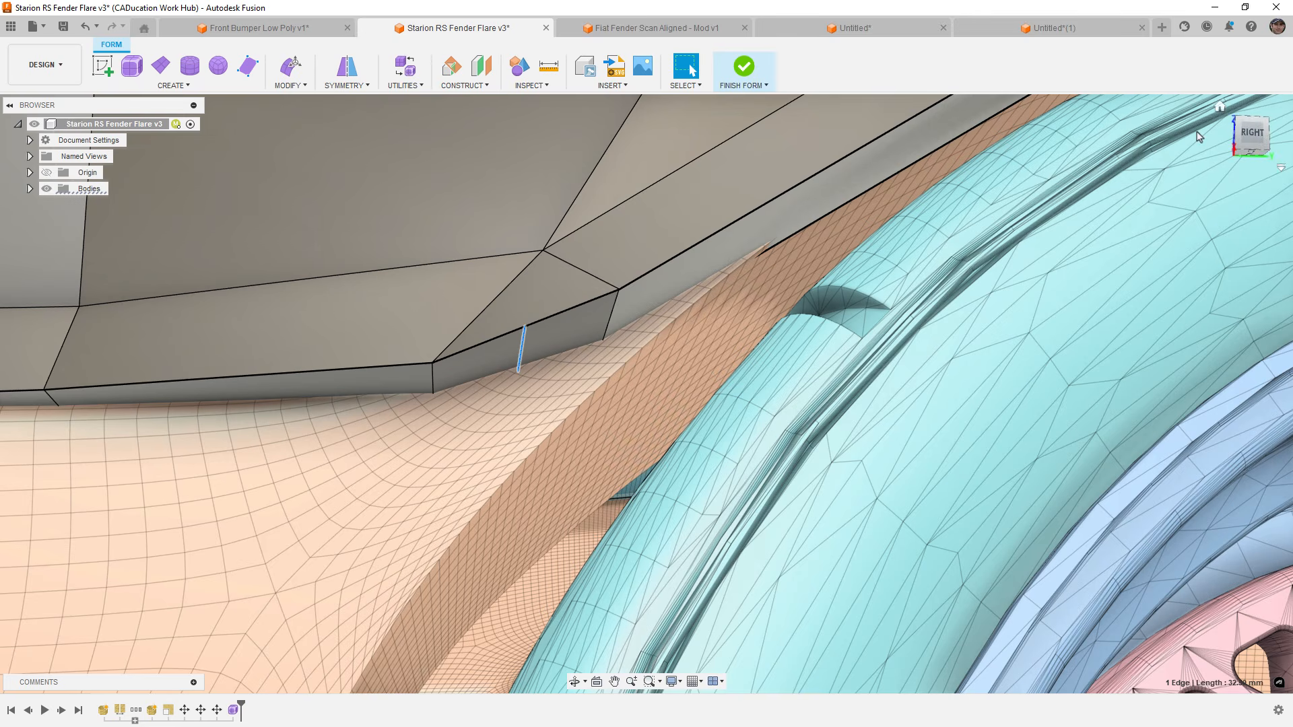
pyautogui.click(1252, 135)
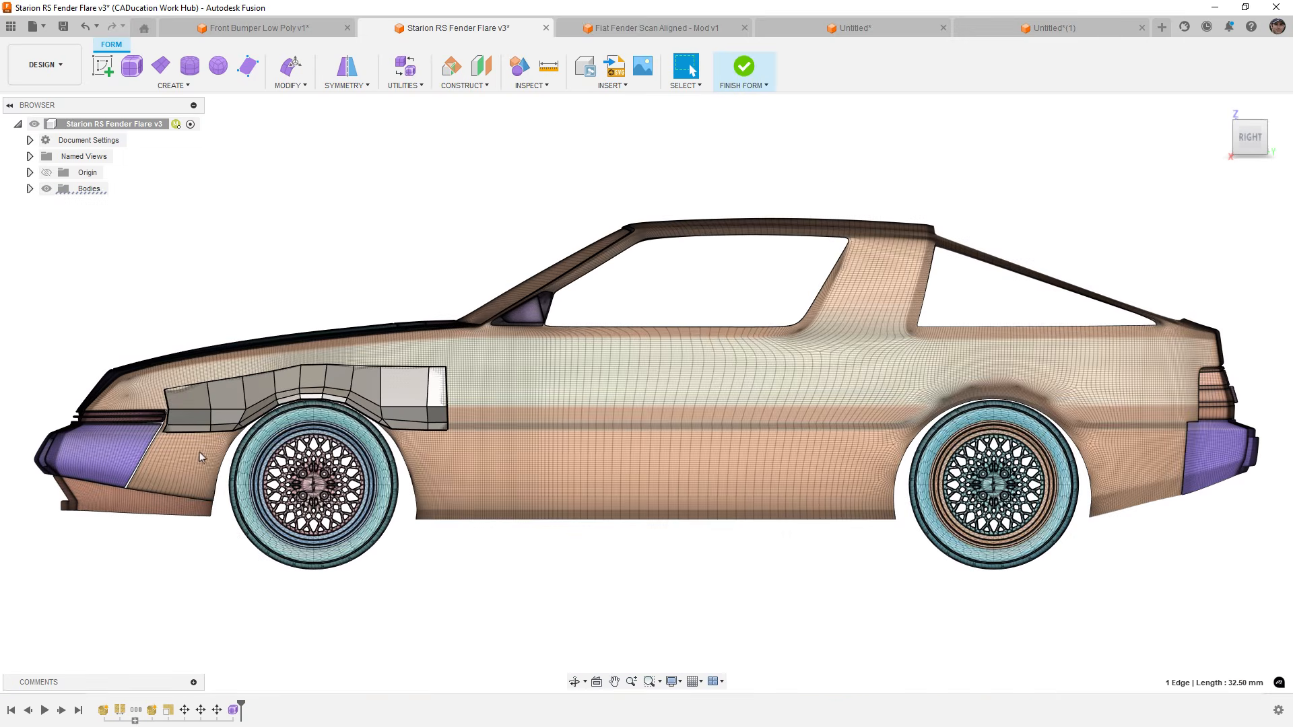
pyautogui.scroll(10, 263, 424)
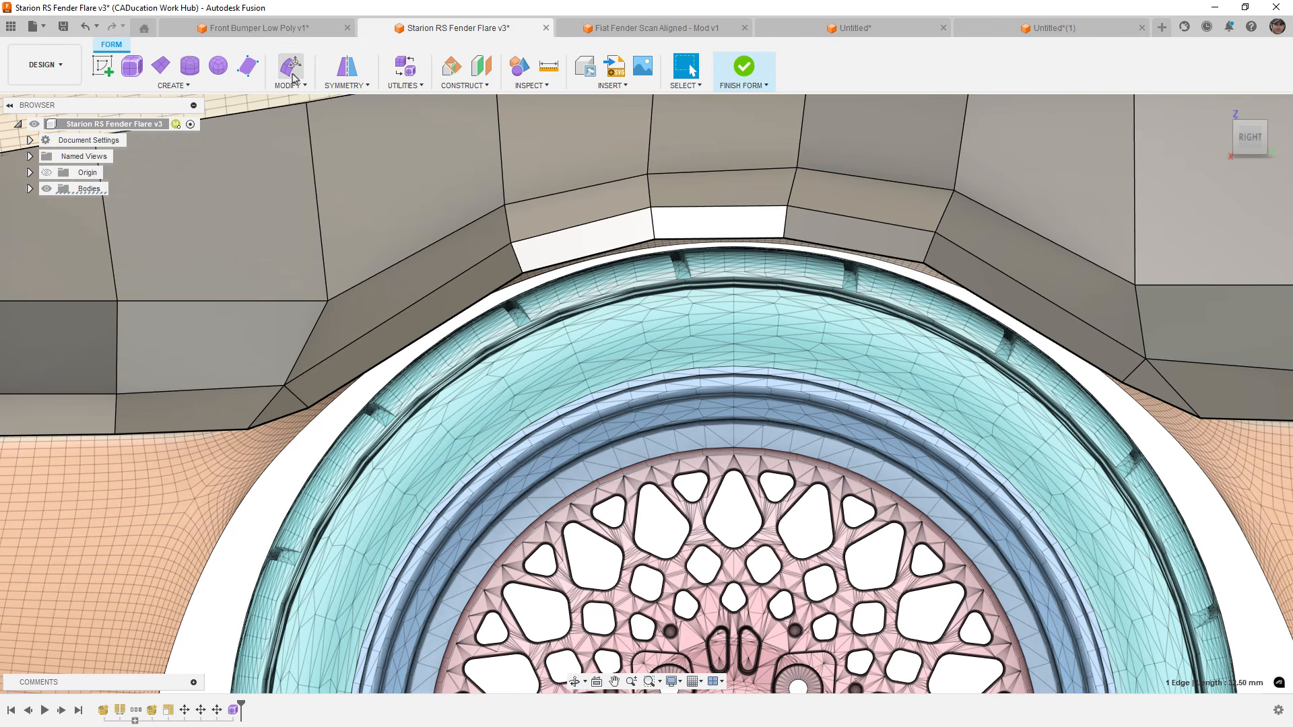
pyautogui.click(293, 67)
pyautogui.moveTo(289, 401); pyautogui.dragTo(303, 414)
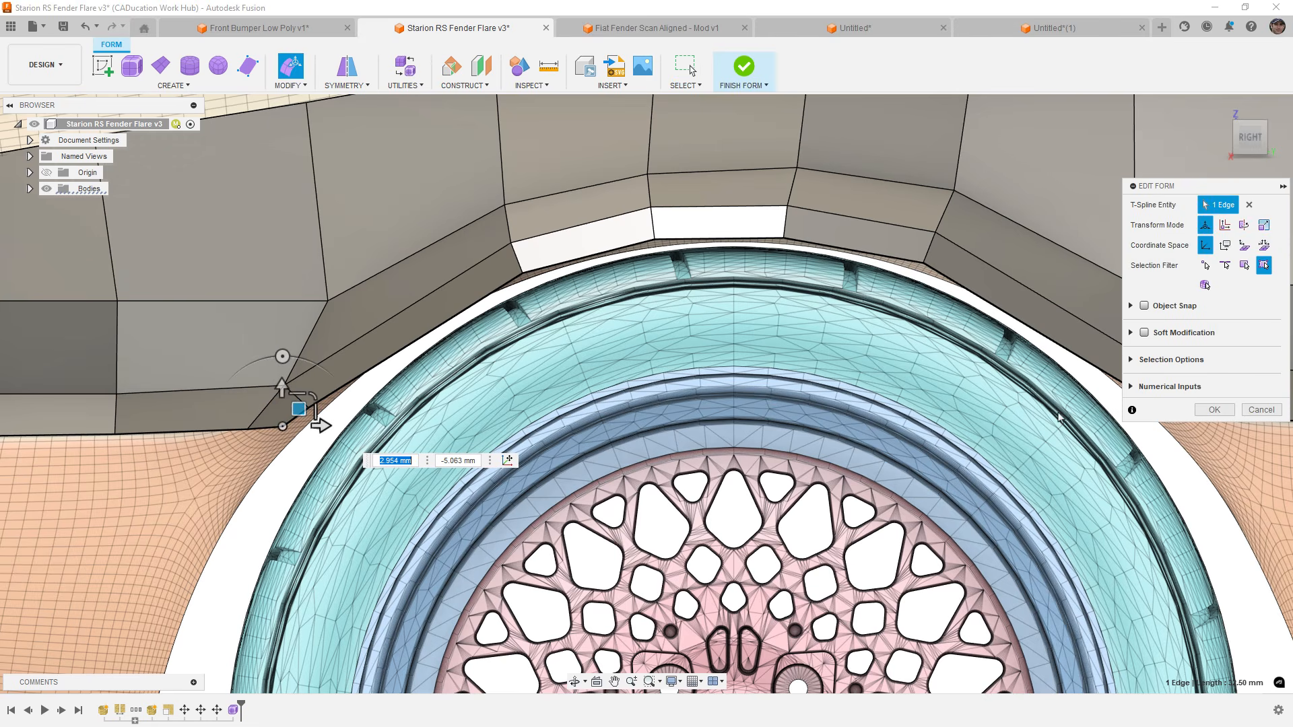
pyautogui.click(1213, 409)
# Inspect the flare's front corner in smooth display and return it to box display.
pyautogui.scroll(3, 402, 485)
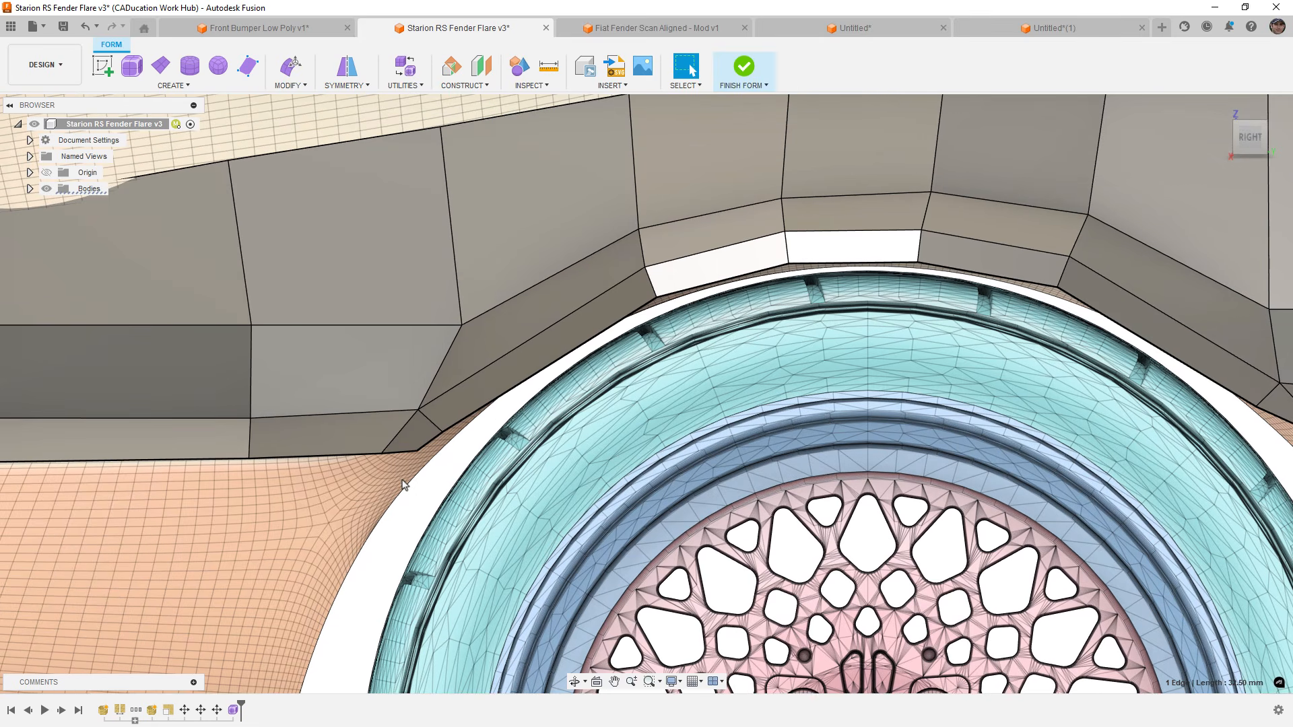
pyautogui.hotkey('alt', '3')
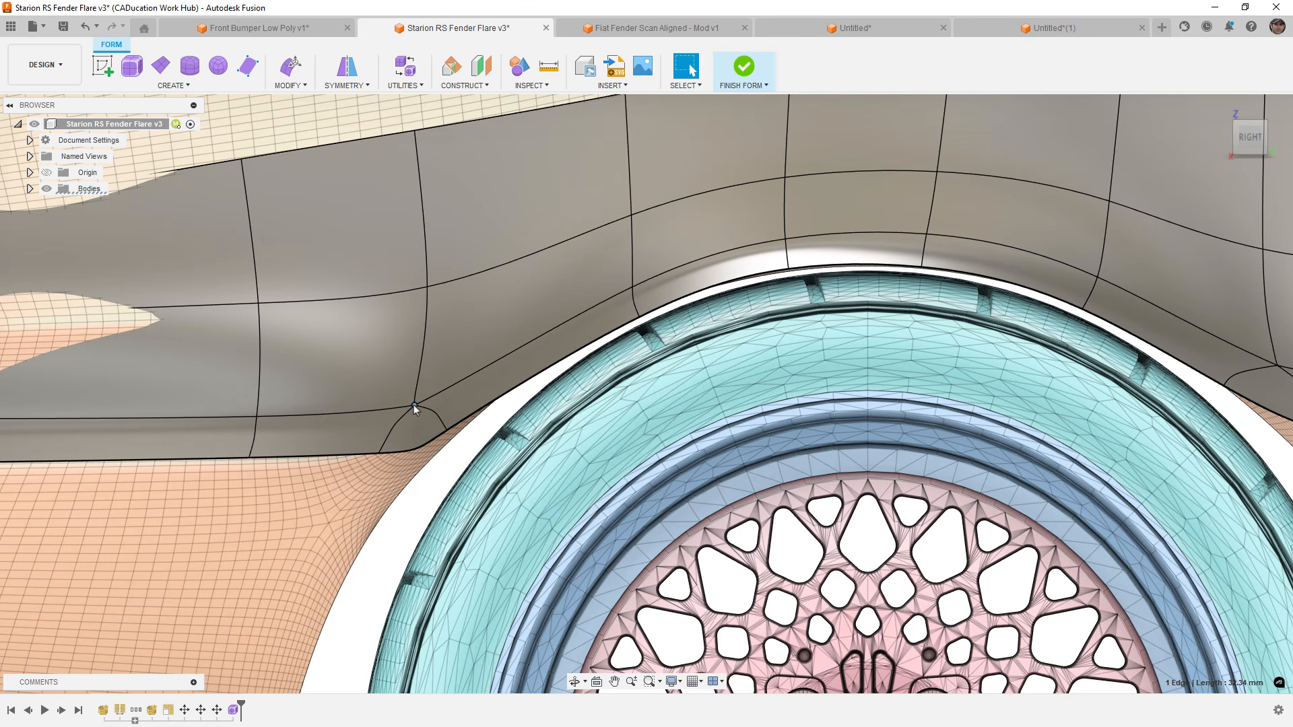
pyautogui.hotkey('ctrl', '1')
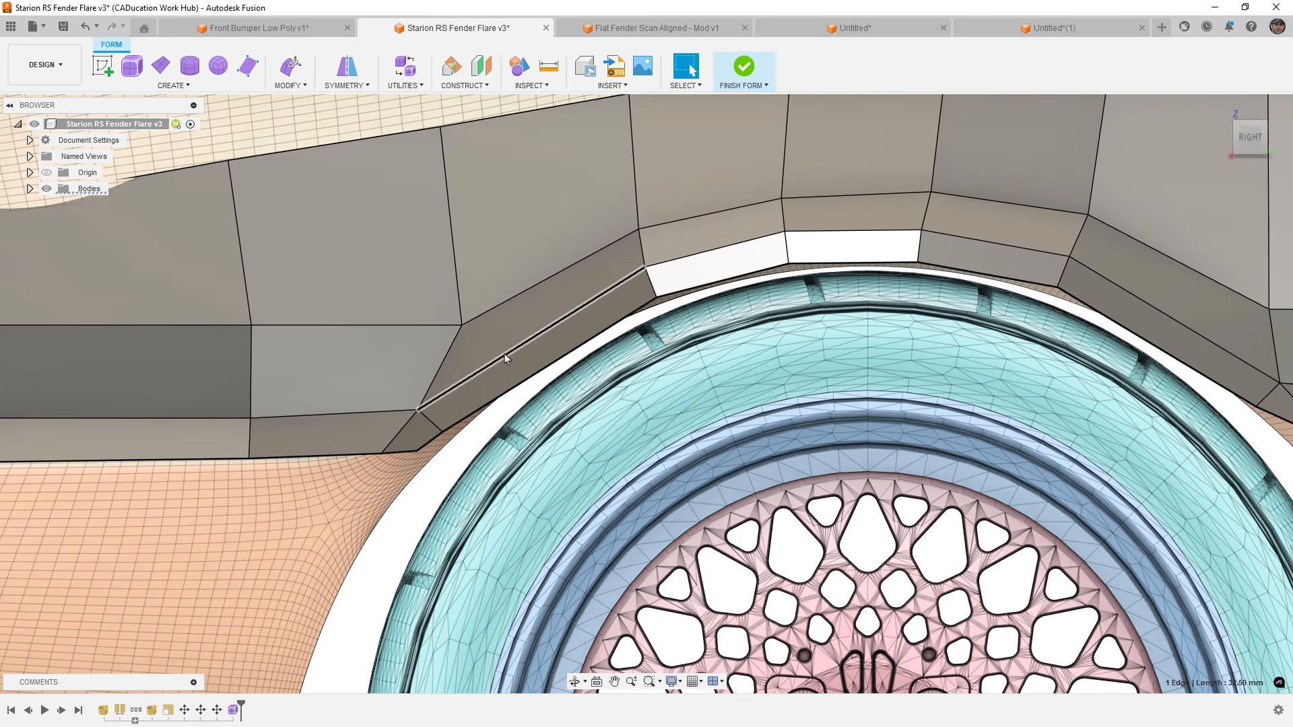
# Switch to Fiat Fender Scan Aligned - Mod v1 and examine the face above and behind the wheel arch.
pyautogui.click(620, 29)
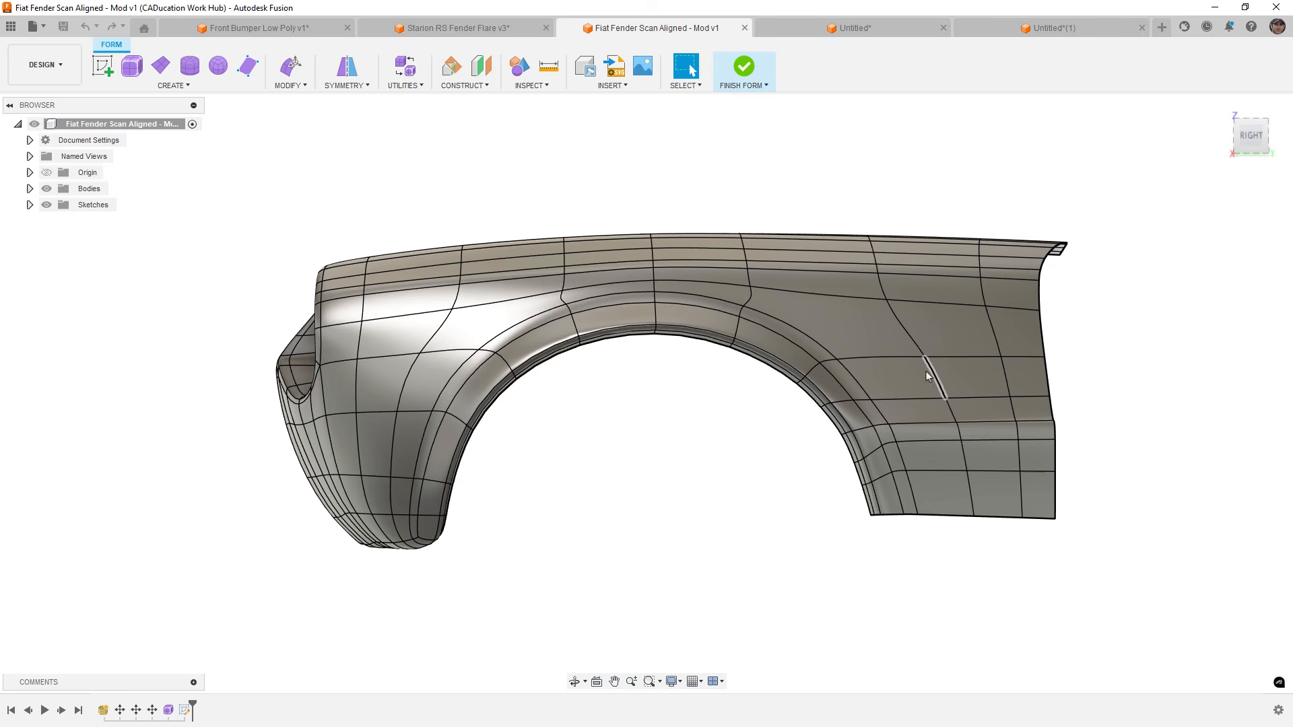
pyautogui.click(853, 342)
pyautogui.moveTo(848, 337); pyautogui.dragTo(755, 362, button='middle')
pyautogui.scroll(1, 755, 362)
pyautogui.scroll(1, 754, 357)
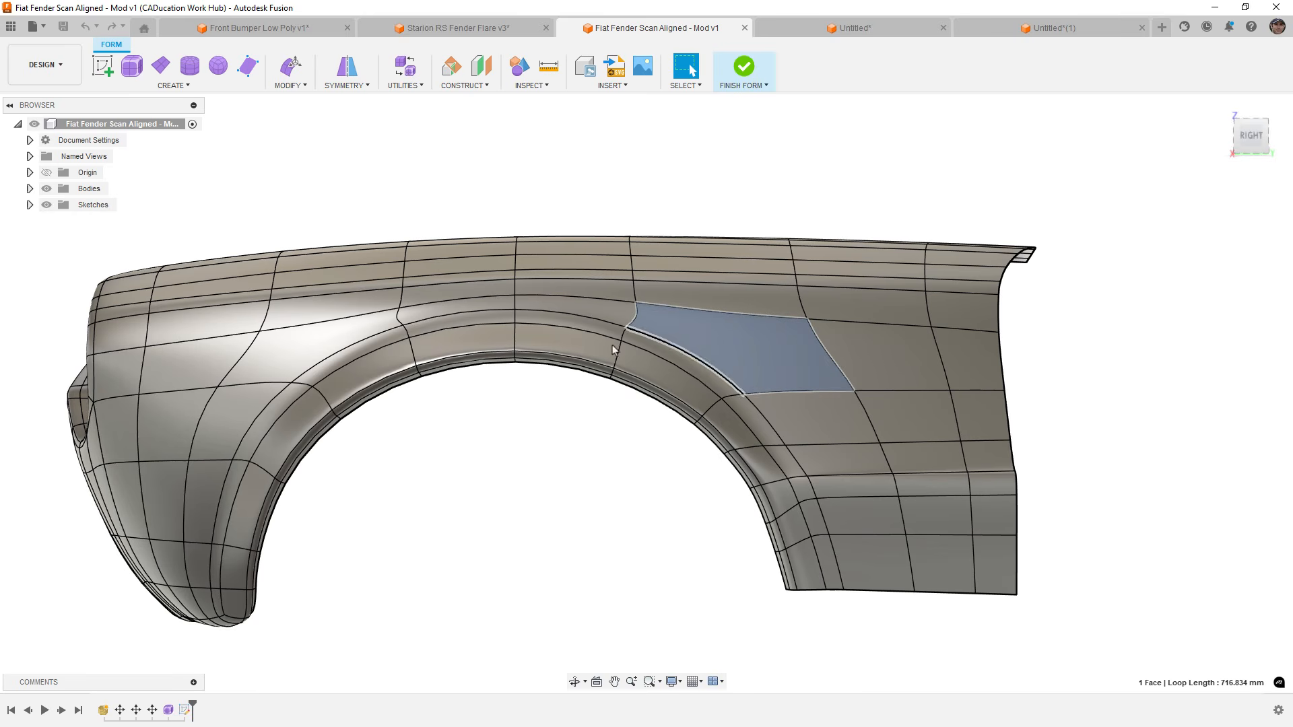
# Inspect the faces in front of and behind the wheel arch in box display, from the rear and the side.
pyautogui.click(292, 351)
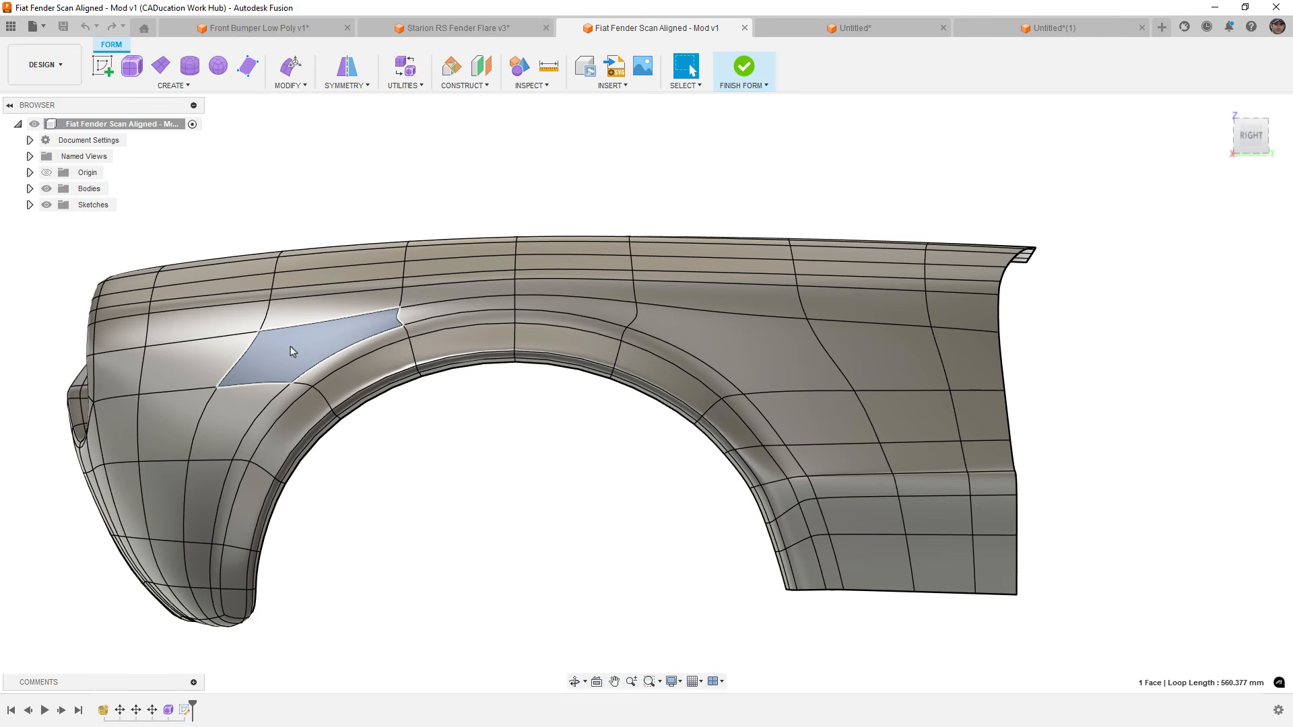
pyautogui.keyDown('shift'); pyautogui.moveTo(734, 364); pyautogui.dragTo(414, 354, button='middle'); pyautogui.keyUp('shift')
pyautogui.scroll(3, 416, 356)
pyautogui.scroll(2, 419, 359)
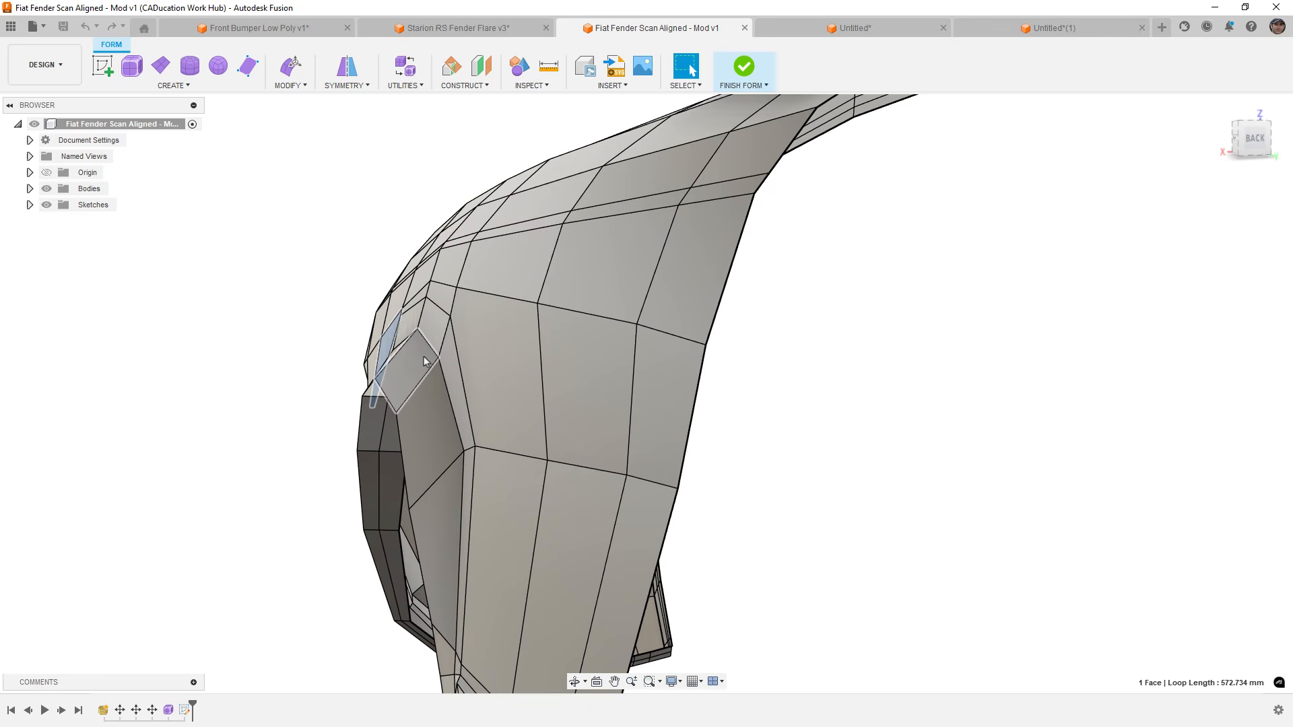
pyautogui.press('Escape')
pyautogui.click(482, 325)
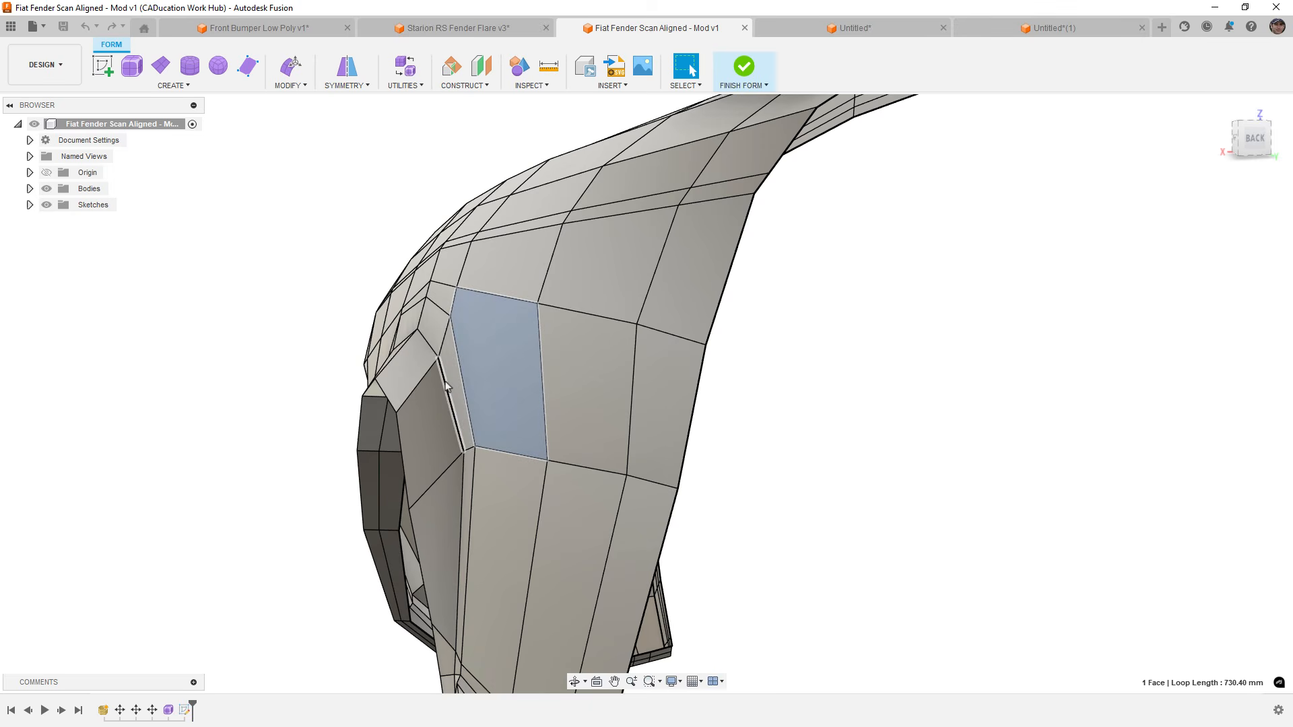
pyautogui.scroll(-4, 472, 377)
pyautogui.keyDown('shift'); pyautogui.moveTo(499, 374); pyautogui.dragTo(761, 377, button='middle'); pyautogui.keyUp('shift')
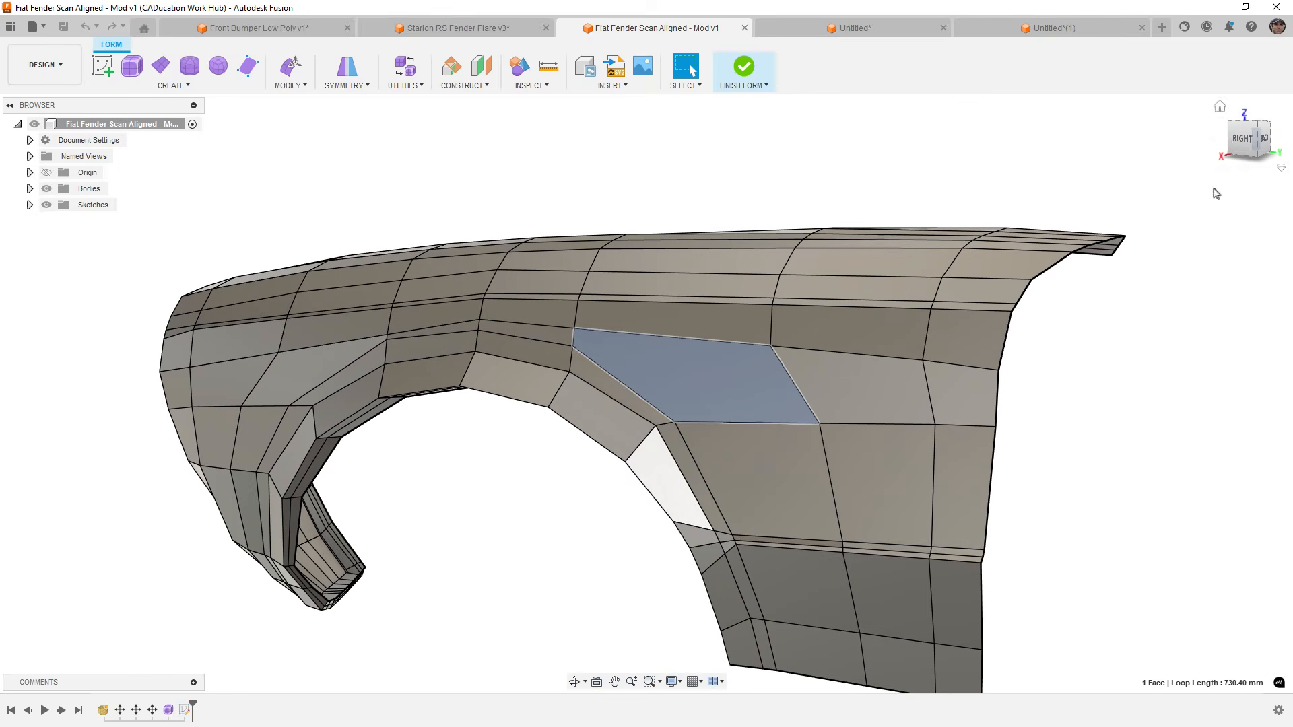
pyautogui.click(1246, 139)
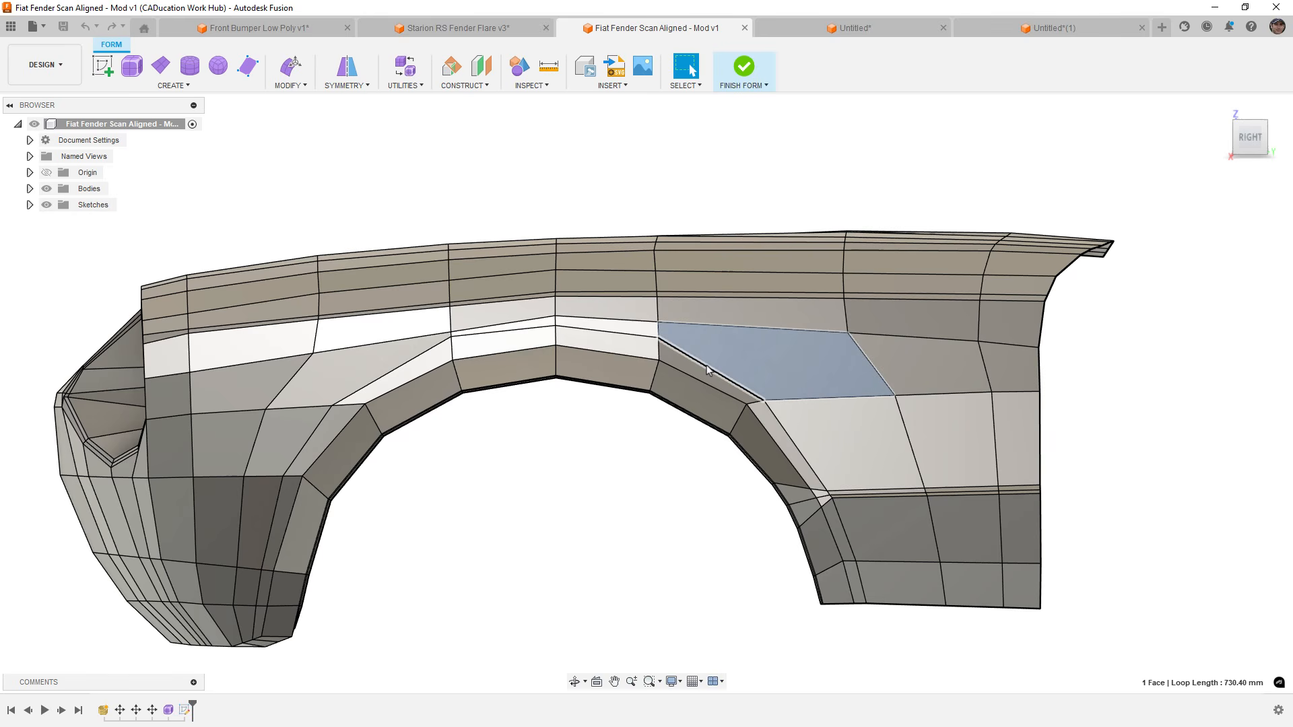
# Return the fender to smooth display and select the five edges bounding the face above and behind the wheel arch.
pyautogui.hotkey('alt', '3')
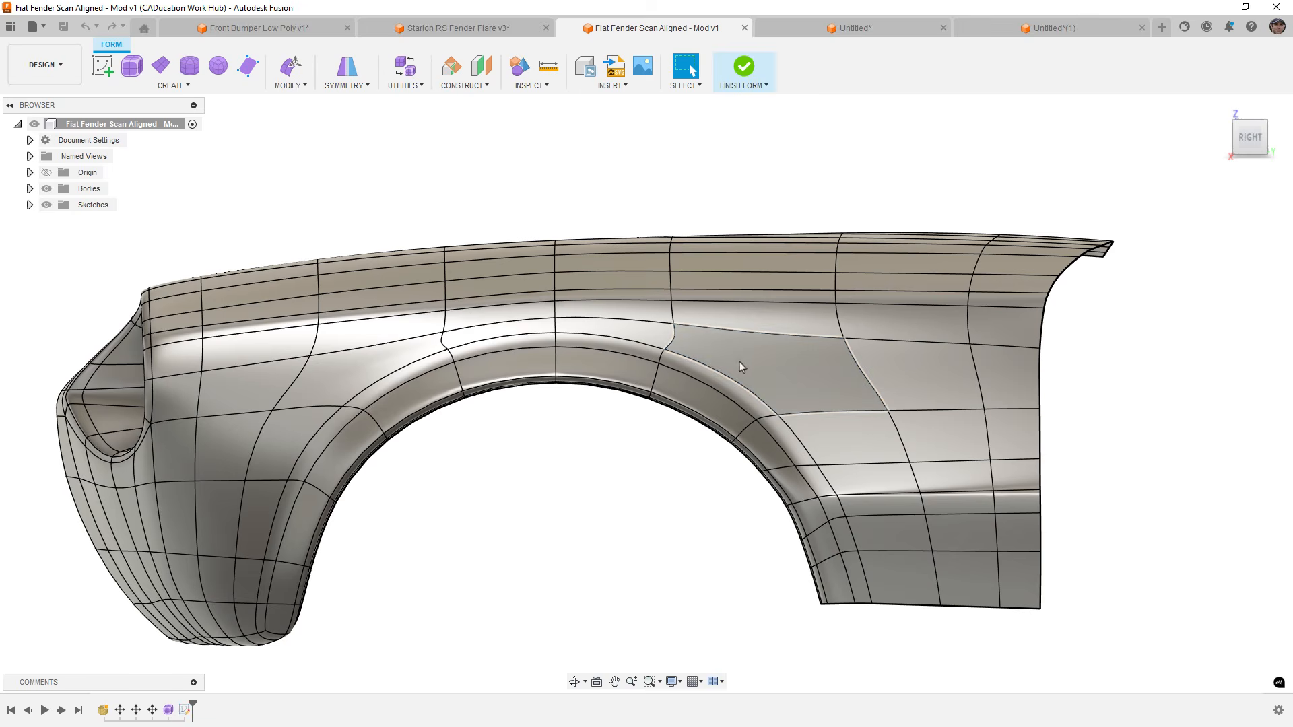
pyautogui.click(792, 333)
pyautogui.keyDown('shift'); pyautogui.click(860, 364); pyautogui.keyUp('shift')
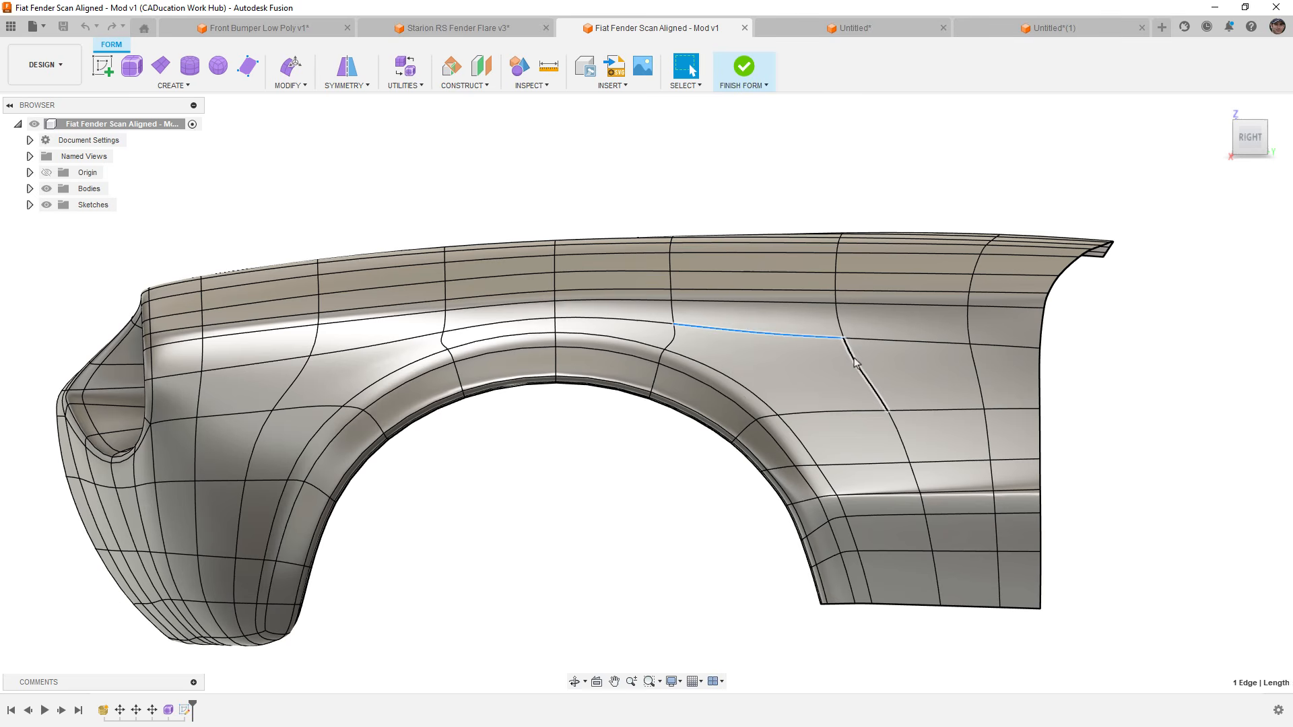
pyautogui.keyDown('shift'); pyautogui.click(842, 412); pyautogui.keyUp('shift')
pyautogui.keyDown('shift'); pyautogui.click(724, 381); pyautogui.keyUp('shift')
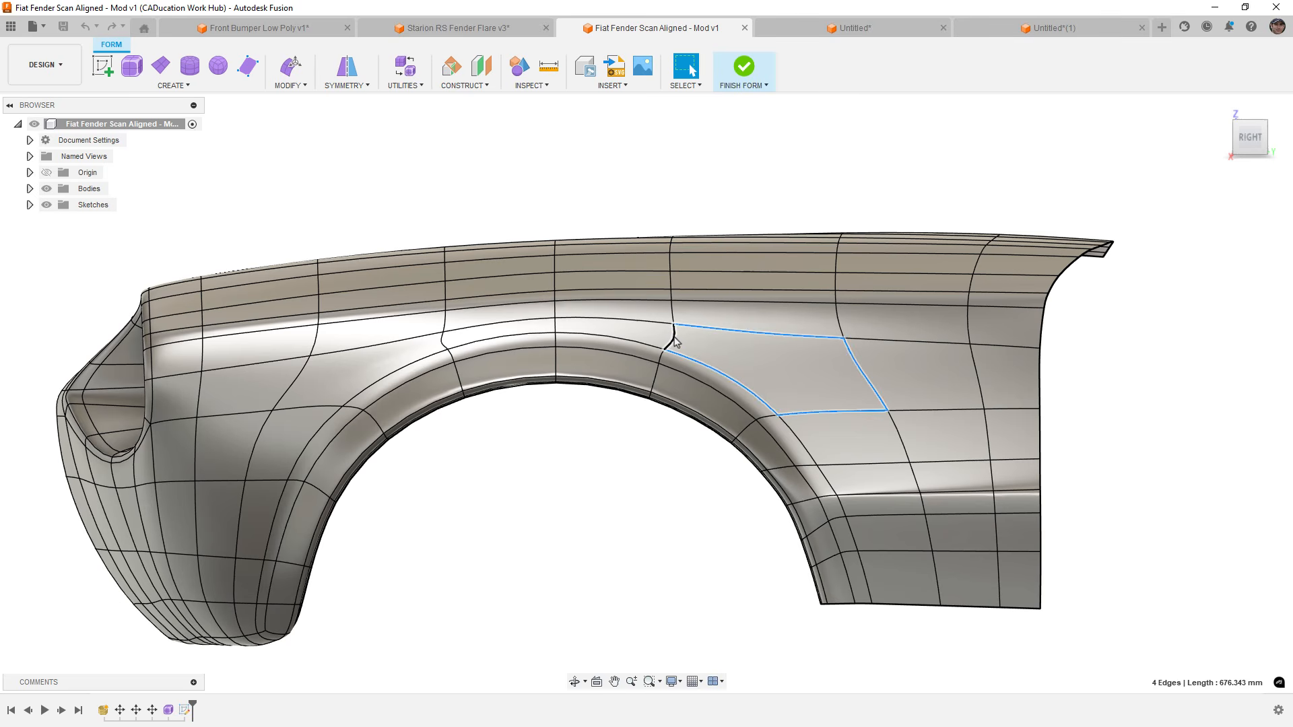
pyautogui.keyDown('shift'); pyautogui.click(675, 340); pyautogui.keyUp('shift')
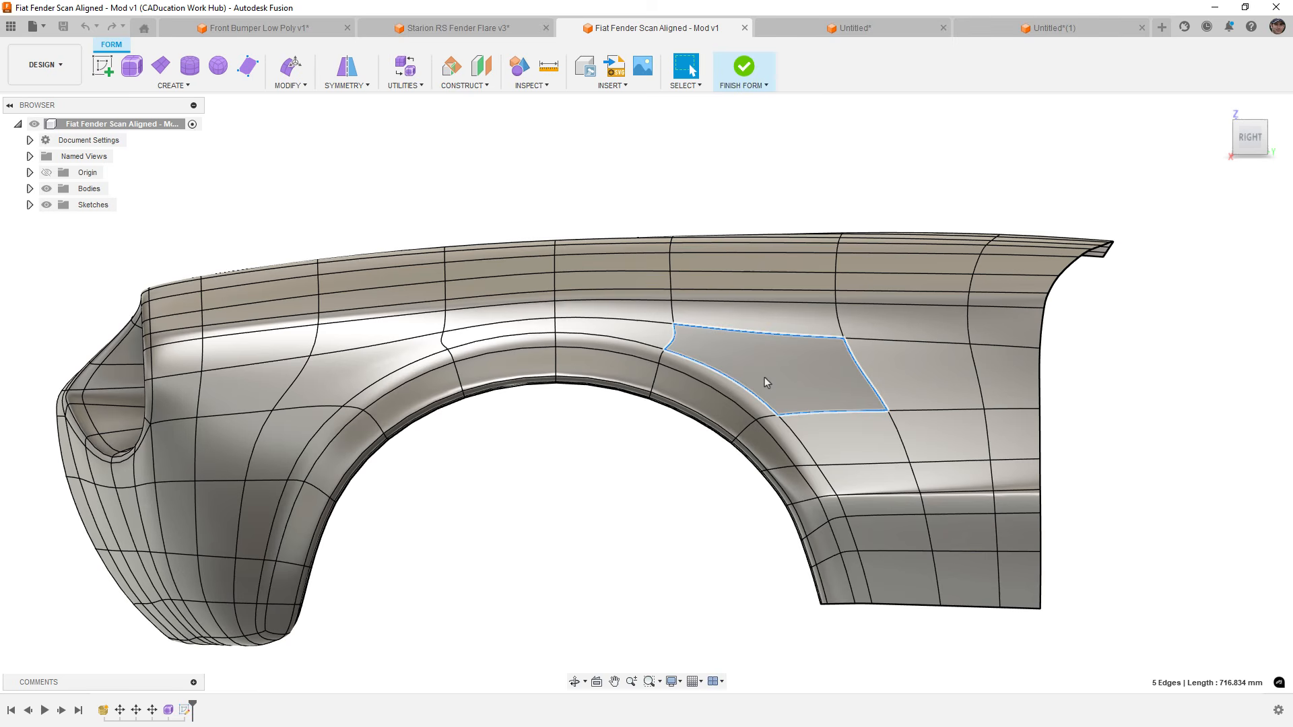
# Run a Curvature Map Analysis on the fender body with the scale set to 7.750.
pyautogui.moveTo(450, 445); pyautogui.dragTo(504, 444, button='middle')
pyautogui.scroll(2, 444, 382)
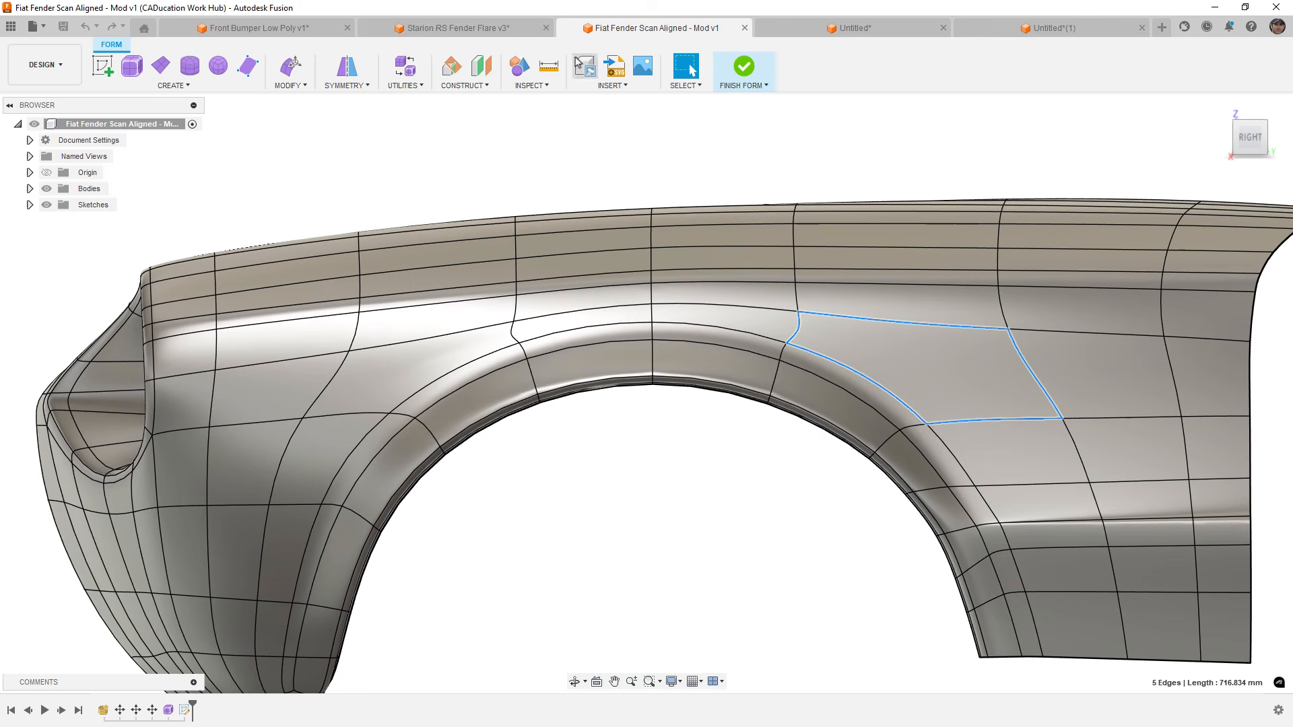
pyautogui.click(515, 88)
pyautogui.click(539, 154)
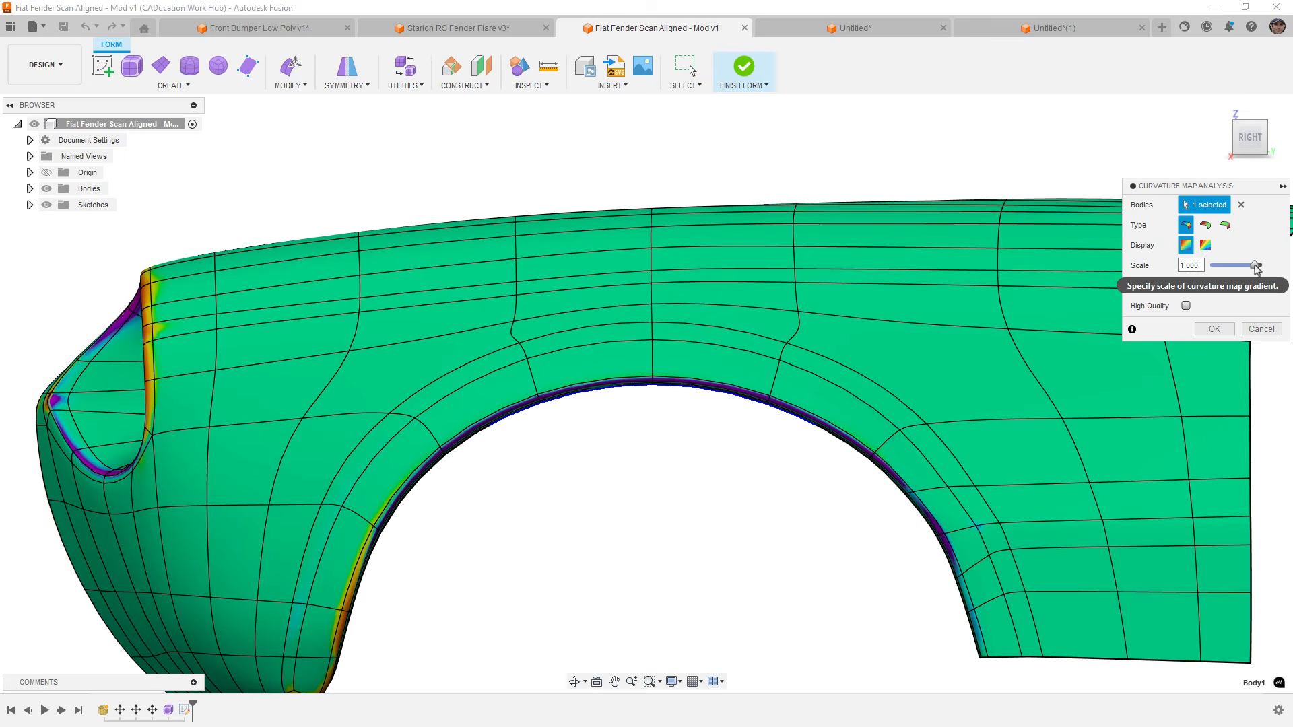
pyautogui.moveTo(1253, 266); pyautogui.dragTo(1260, 268)
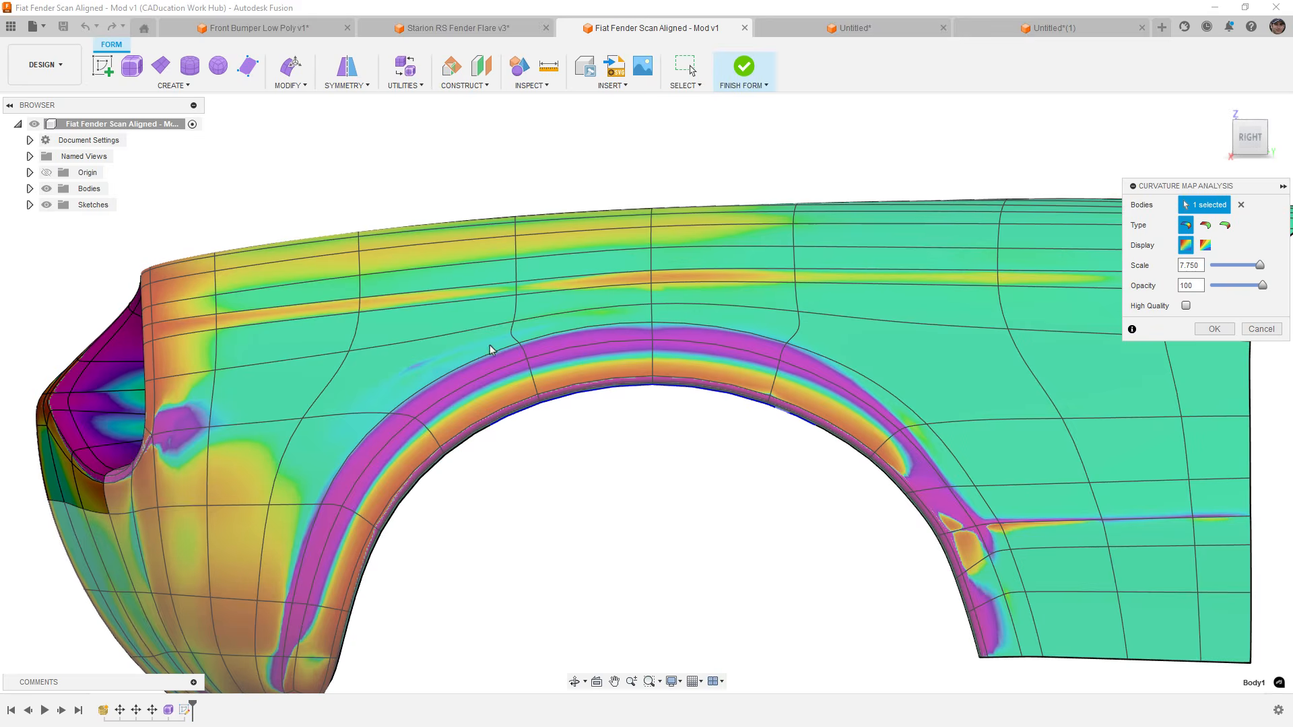
# Set the curvature map scale to 10.00, examine the surface around the wheel arch, and dismiss the analysis.
pyautogui.scroll(2, 415, 372)
pyautogui.scroll(1, 417, 372)
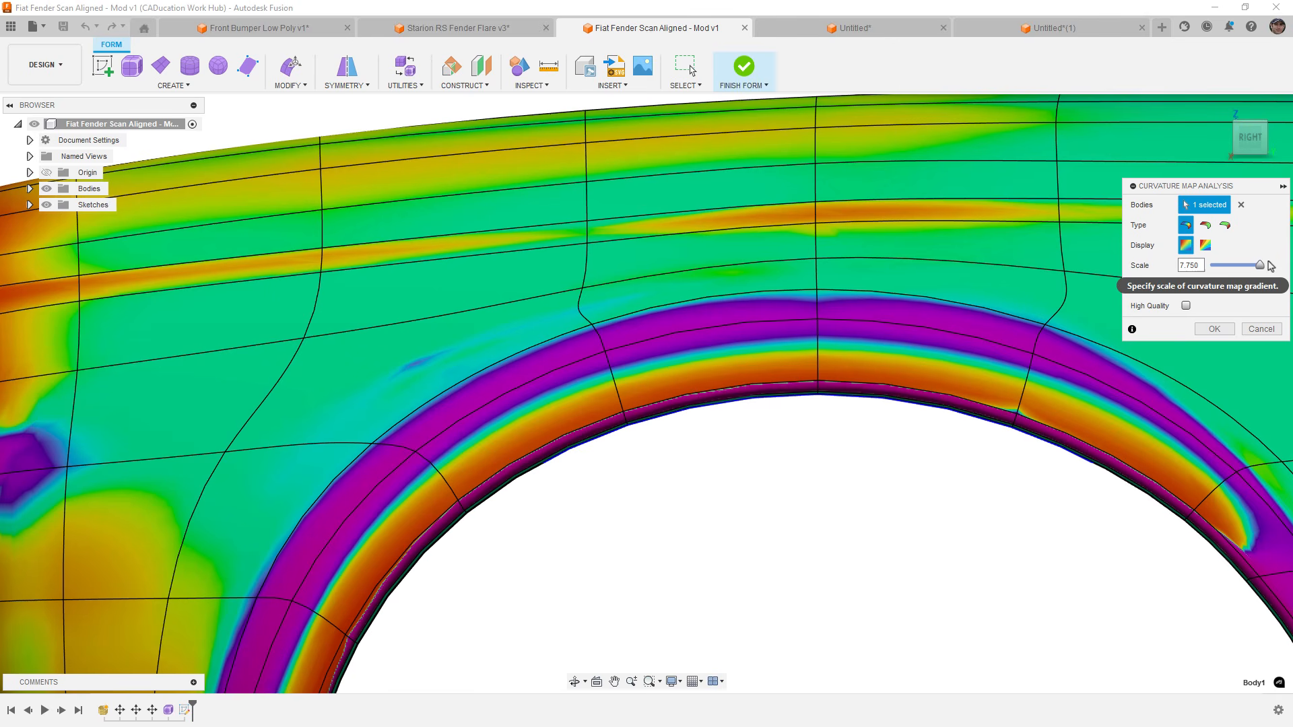
pyautogui.click(1263, 265)
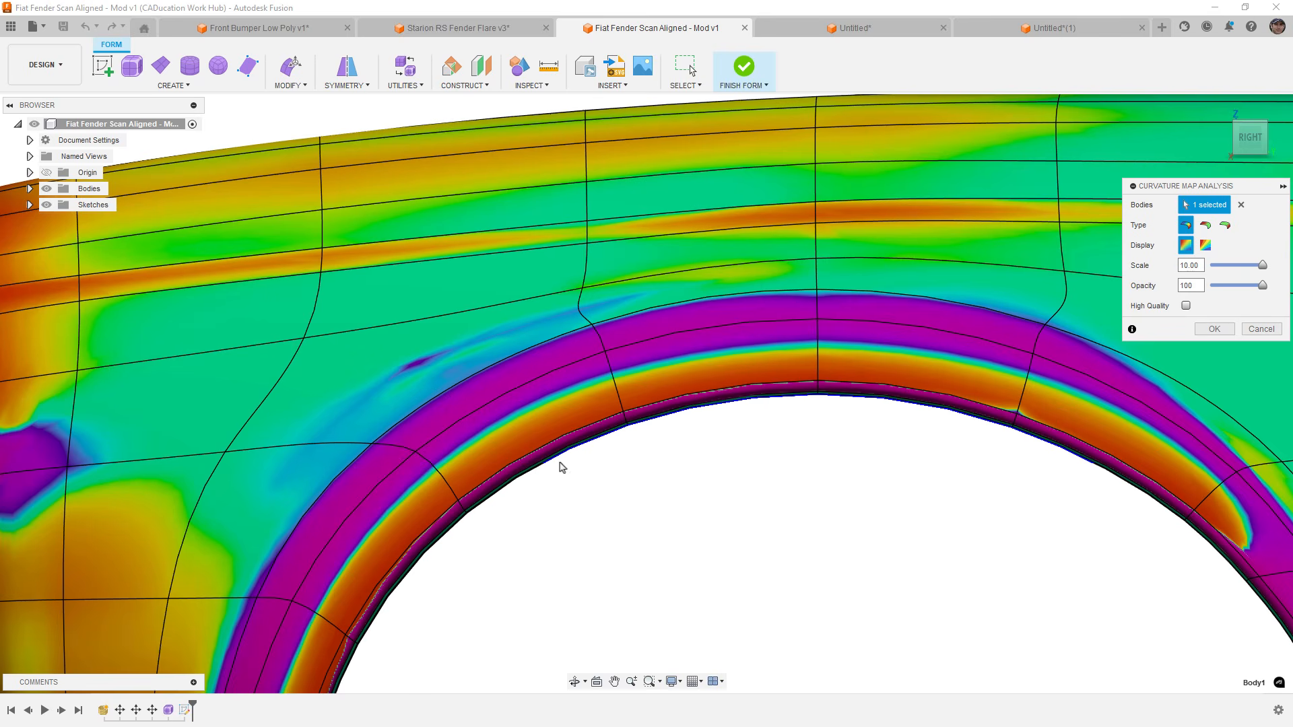
pyautogui.moveTo(788, 505); pyautogui.dragTo(357, 404, button='middle')
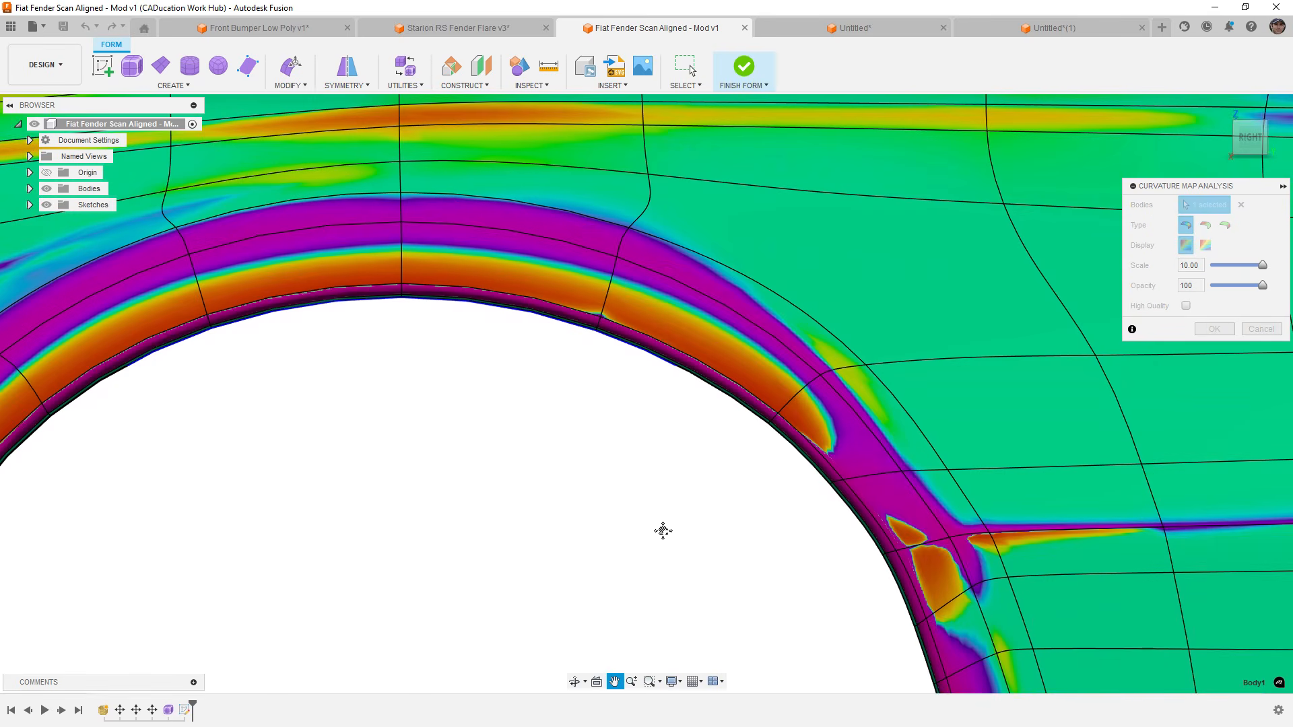
pyautogui.moveTo(661, 531); pyautogui.dragTo(401, 398, button='middle')
pyautogui.moveTo(528, 441); pyautogui.dragTo(561, 539, button='middle')
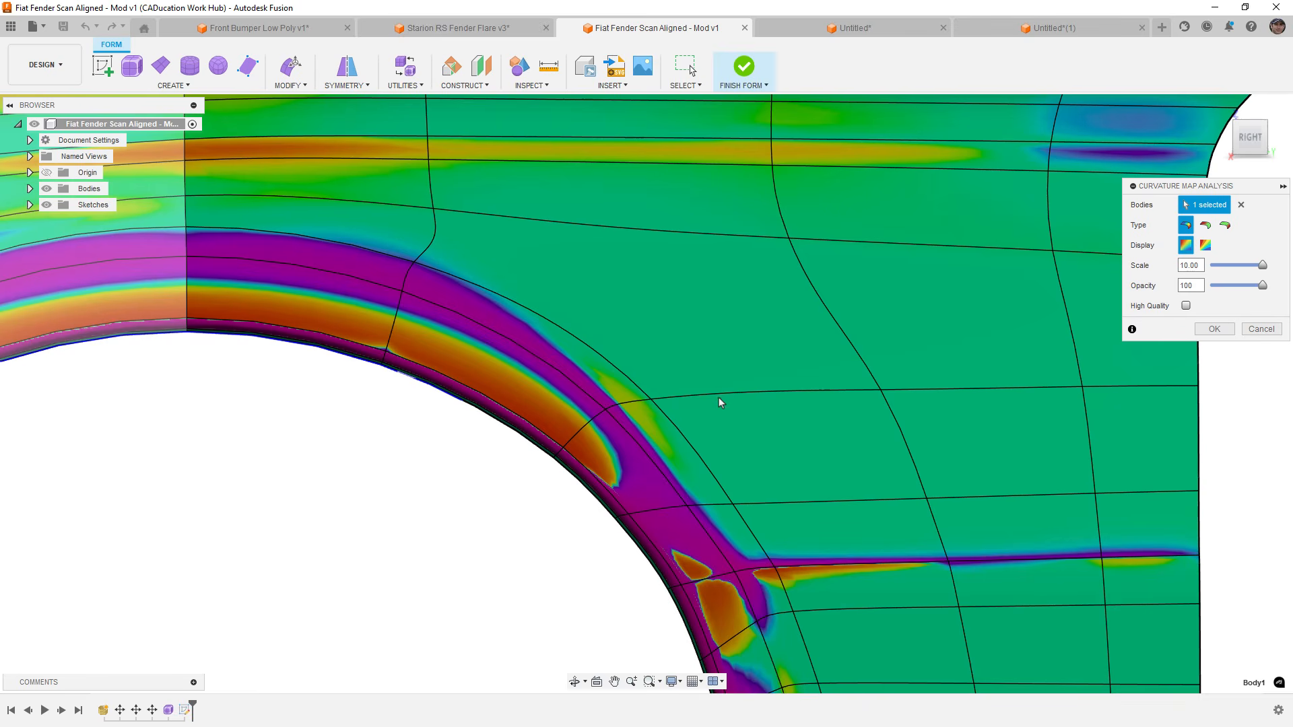
pyautogui.scroll(-1, 741, 401)
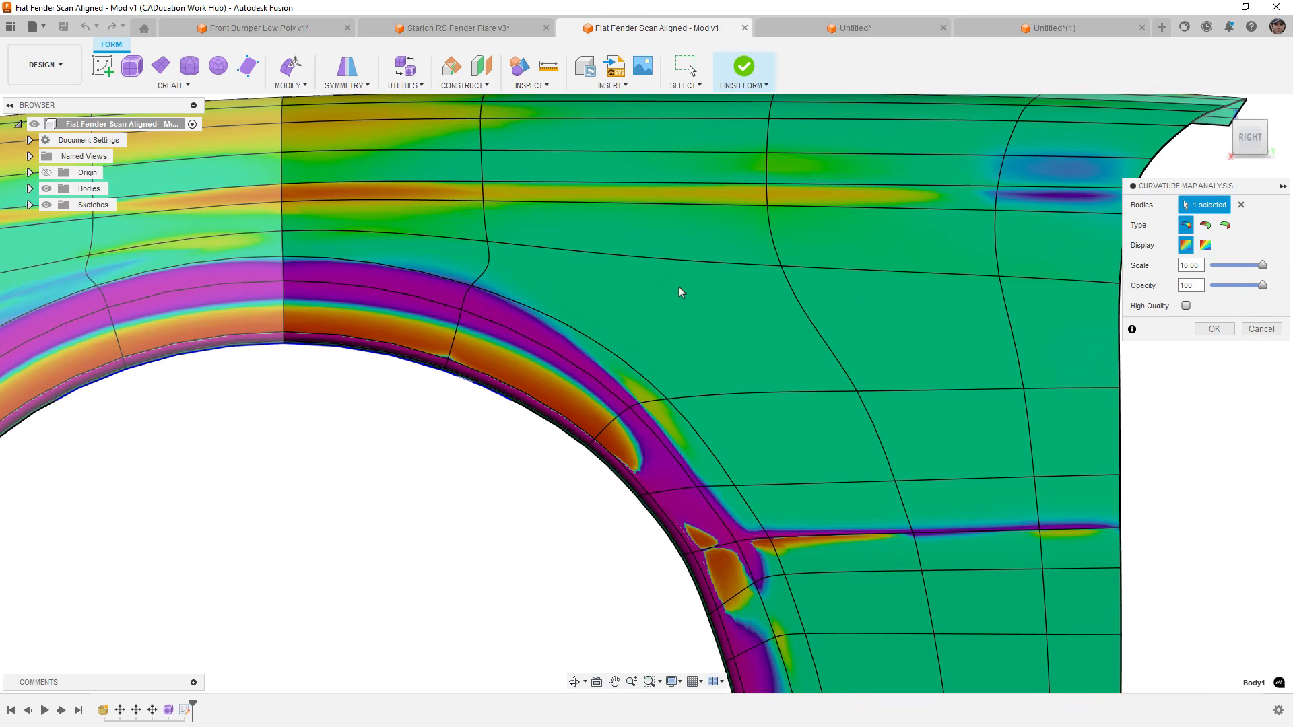
pyautogui.moveTo(304, 439); pyautogui.dragTo(704, 435, button='middle')
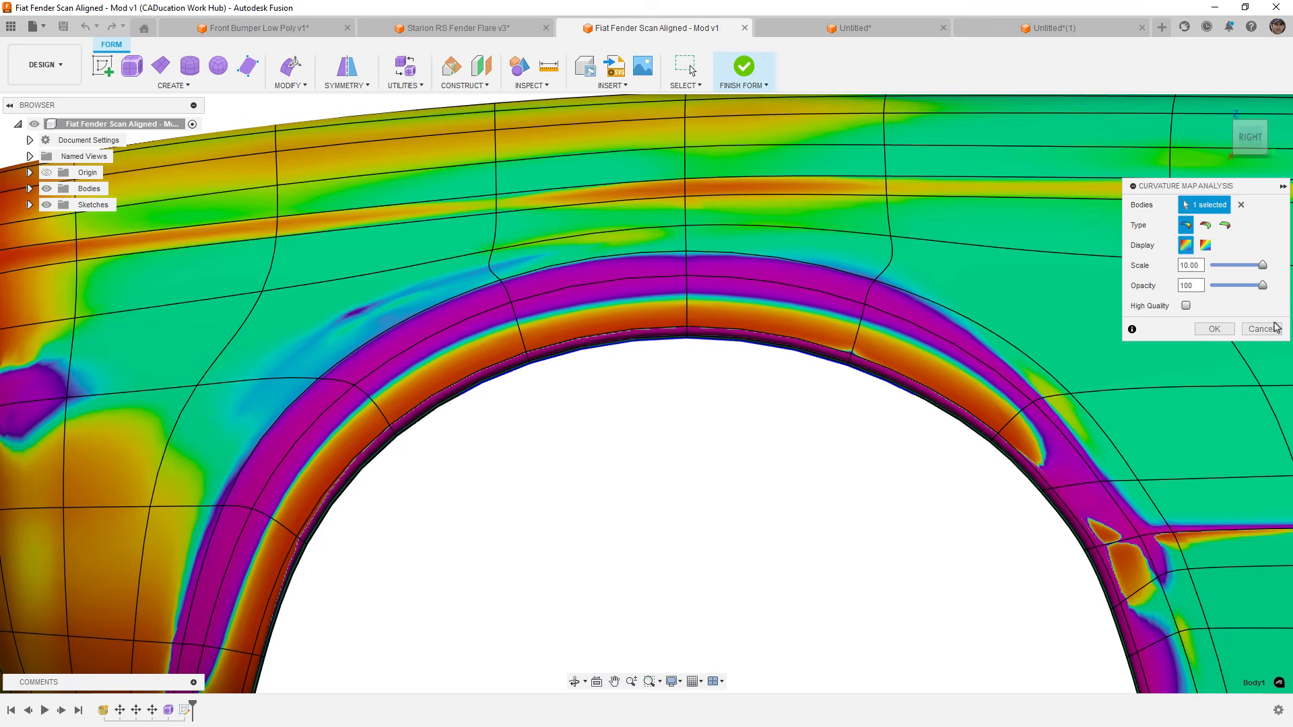
pyautogui.click(1266, 329)
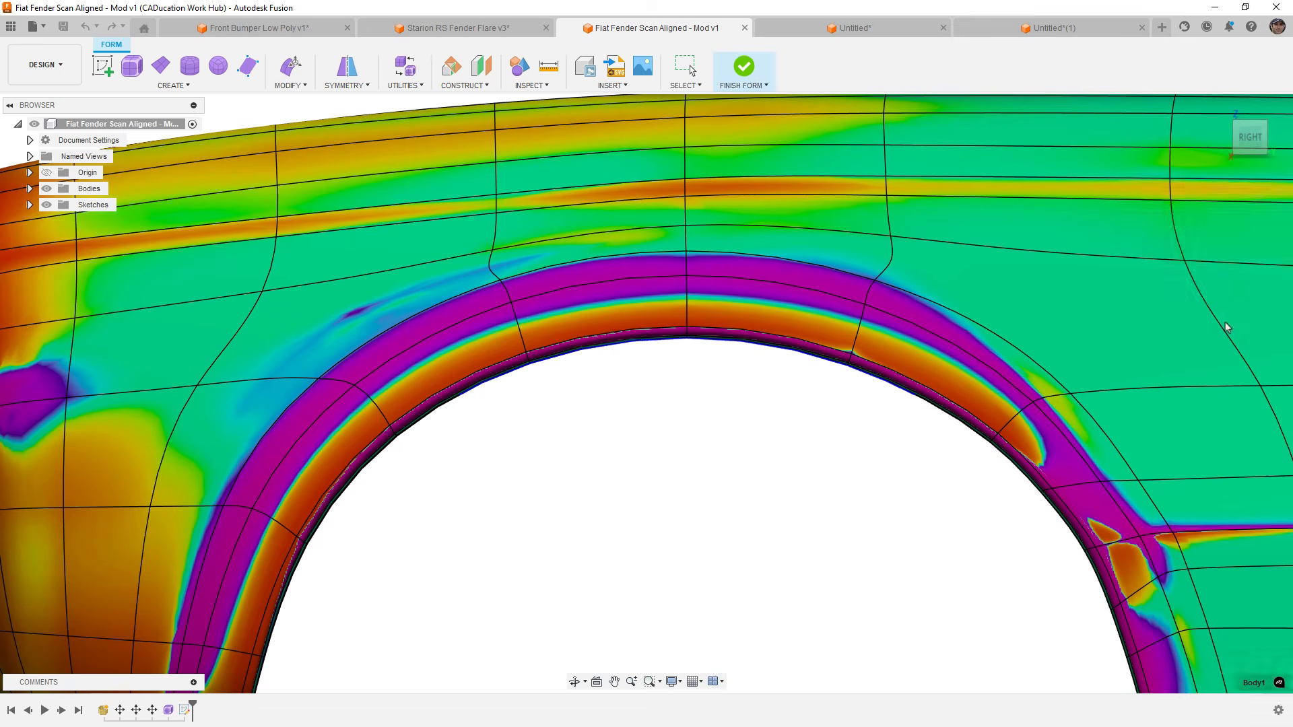
# Examine the fender's face layout around the front end and wheel arch in box display, from the front and the side.
pyautogui.click(562, 341)
pyautogui.hotkey('ctrl', '1')
pyautogui.keyDown('shift'); pyautogui.moveTo(471, 454); pyautogui.dragTo(591, 450, button='middle'); pyautogui.keyUp('shift')
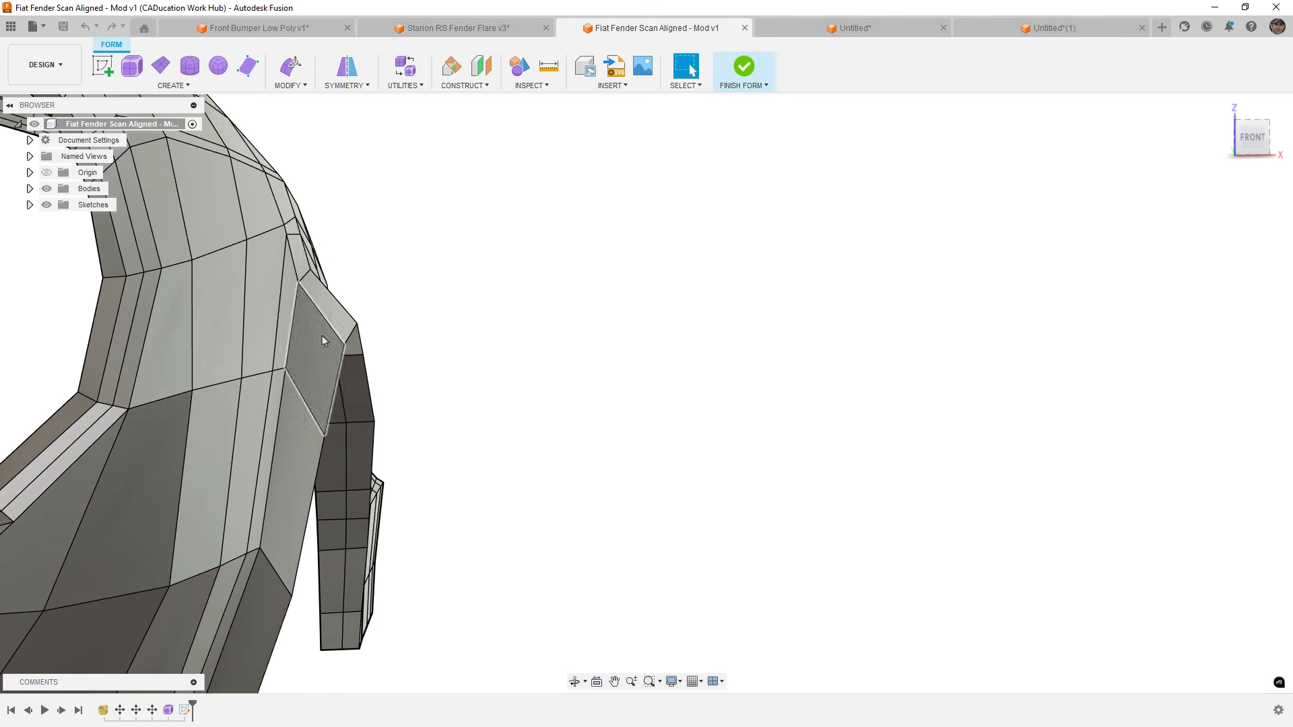
pyautogui.moveTo(296, 311); pyautogui.dragTo(331, 340, button='middle')
pyautogui.scroll(-2, 327, 336)
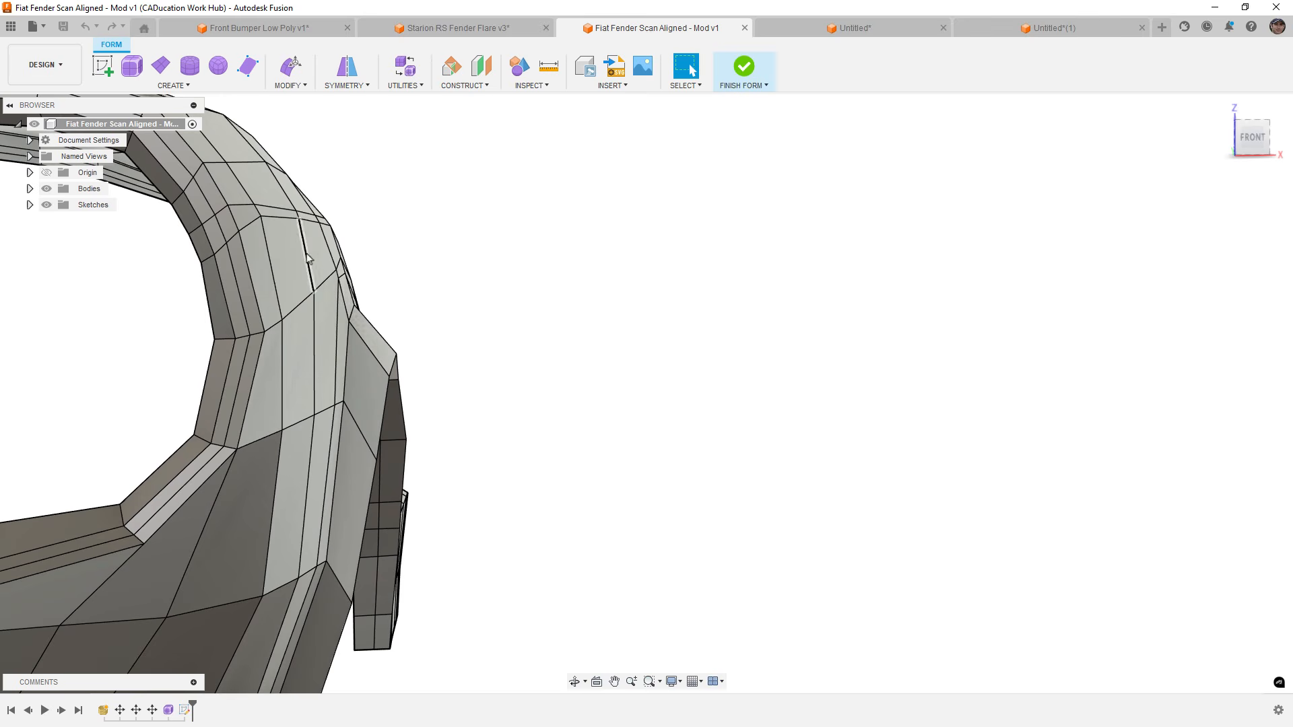
pyautogui.click(324, 281)
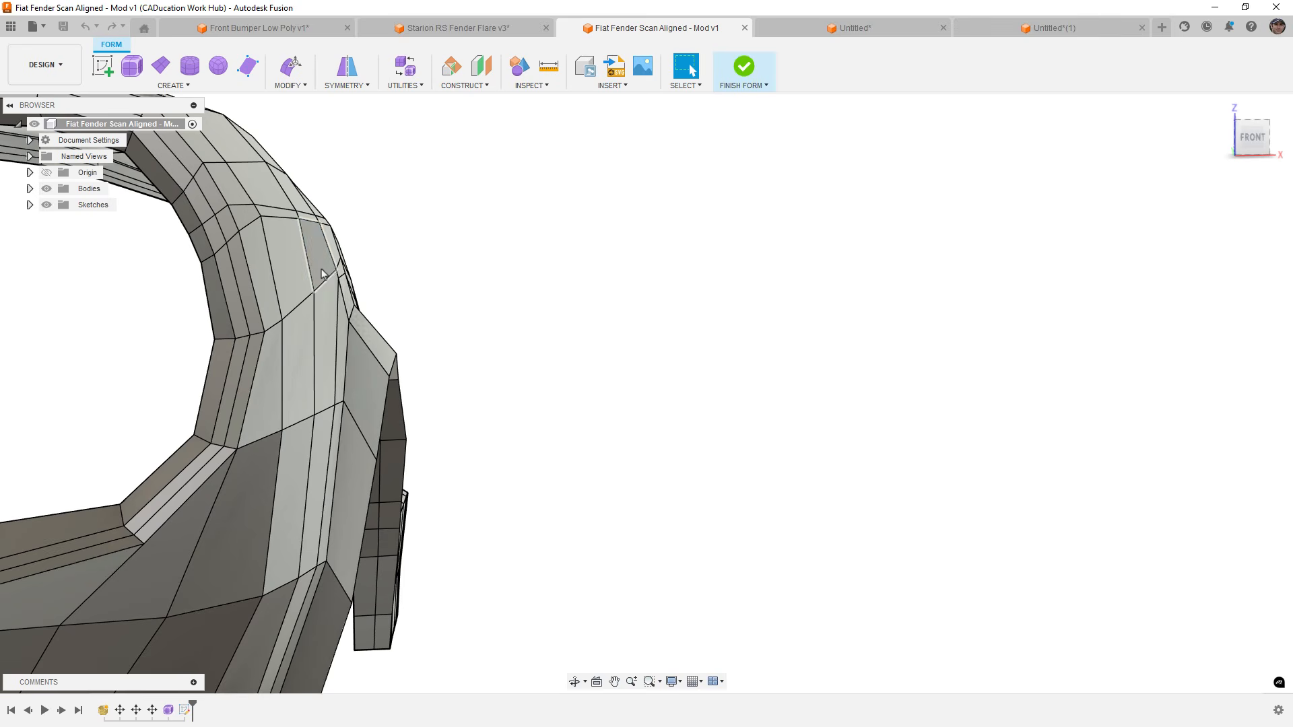
pyautogui.keyDown('shift'); pyautogui.click(326, 300); pyautogui.keyUp('shift')
pyautogui.keyDown('shift'); pyautogui.moveTo(326, 301); pyautogui.dragTo(404, 316, button='middle'); pyautogui.keyUp('shift')
pyautogui.click(428, 306)
pyautogui.keyDown('shift'); pyautogui.click(415, 261); pyautogui.keyUp('shift')
pyautogui.click(739, 350)
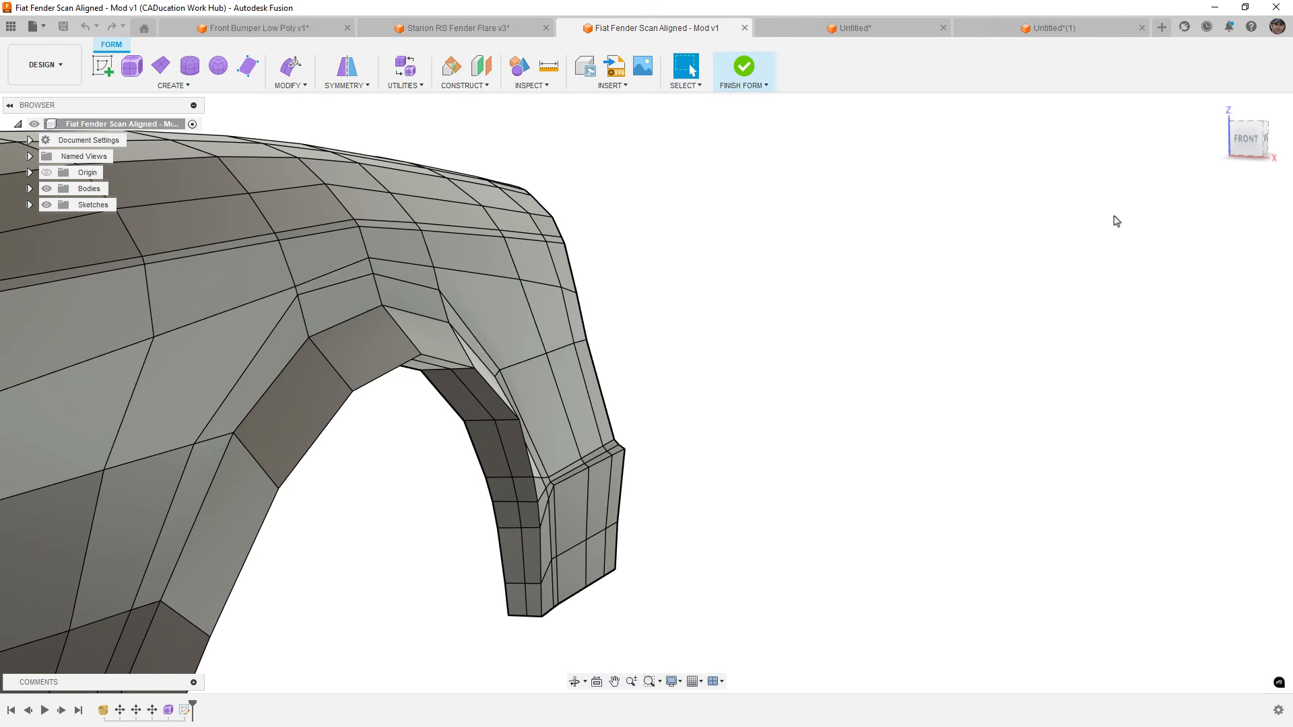
pyautogui.click(1242, 143)
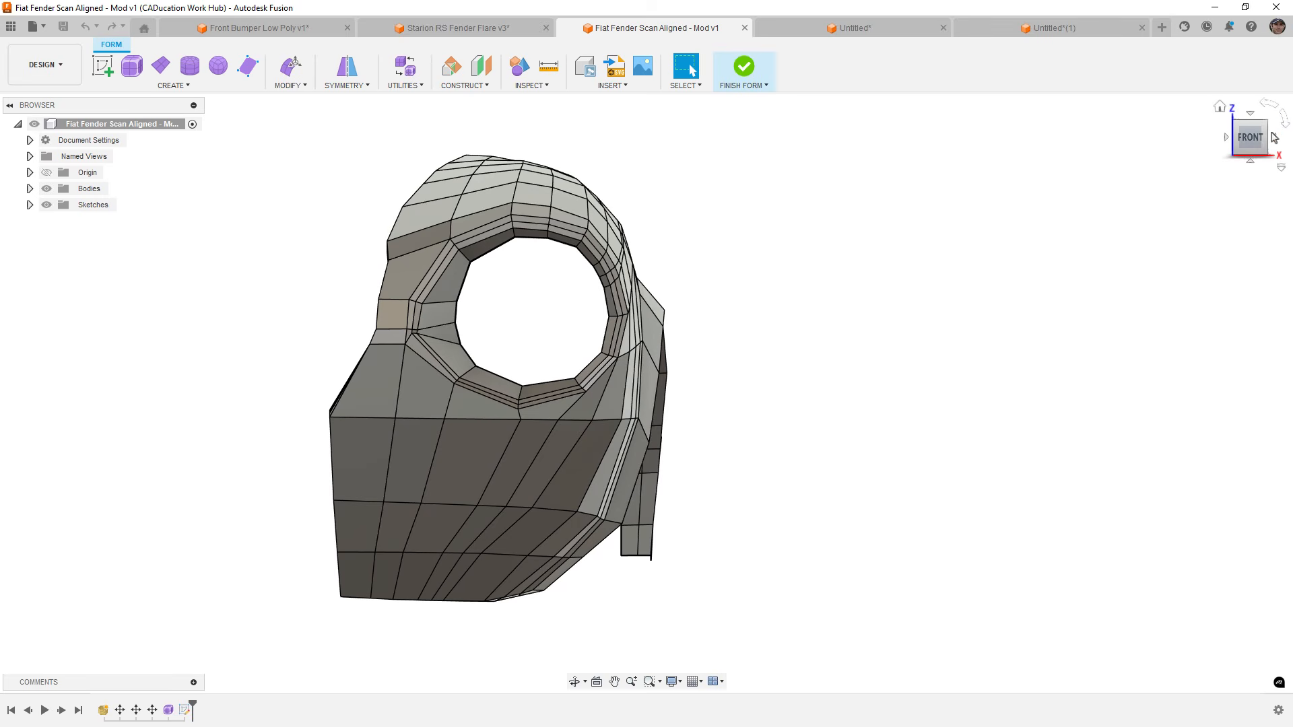
pyautogui.click(1273, 137)
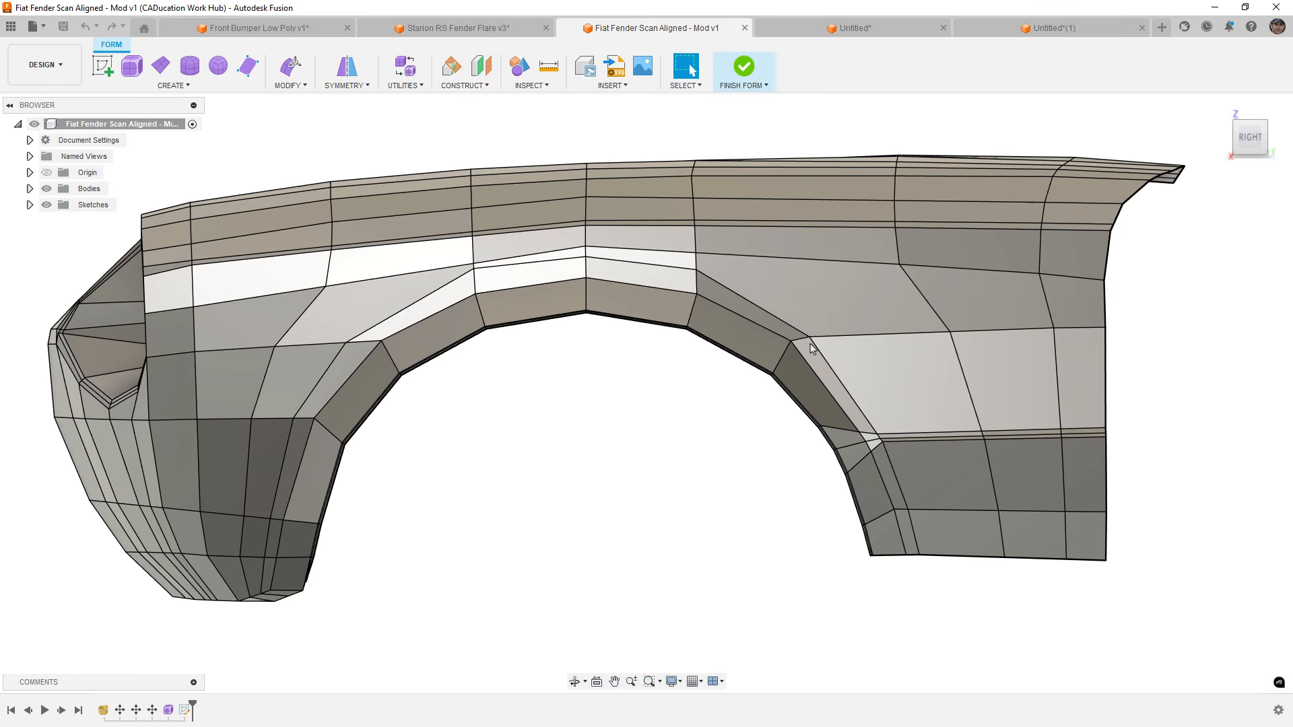
# Switch to the unsaved design with the rounded box form and view it from the front and slightly above.
pyautogui.click(495, 35)
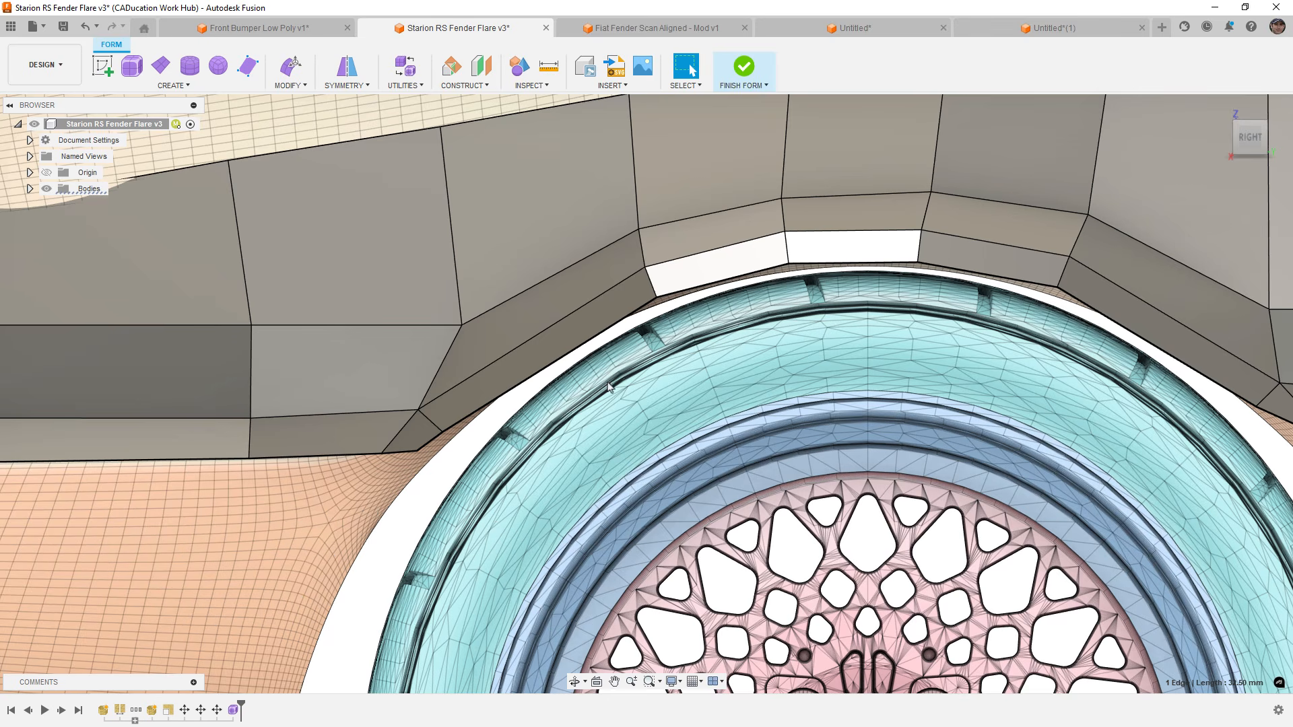
pyautogui.click(857, 27)
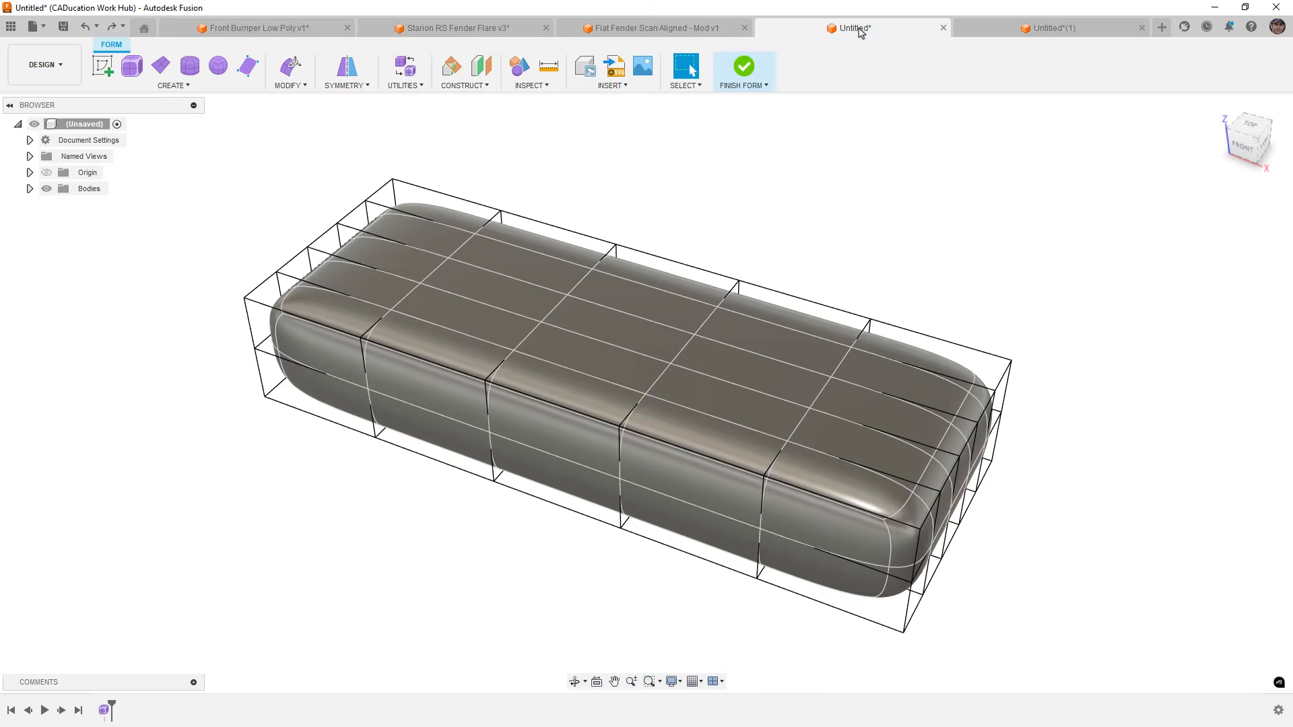
pyautogui.keyDown('shift'); pyautogui.moveTo(590, 338); pyautogui.dragTo(639, 300, button='middle'); pyautogui.keyUp('shift')
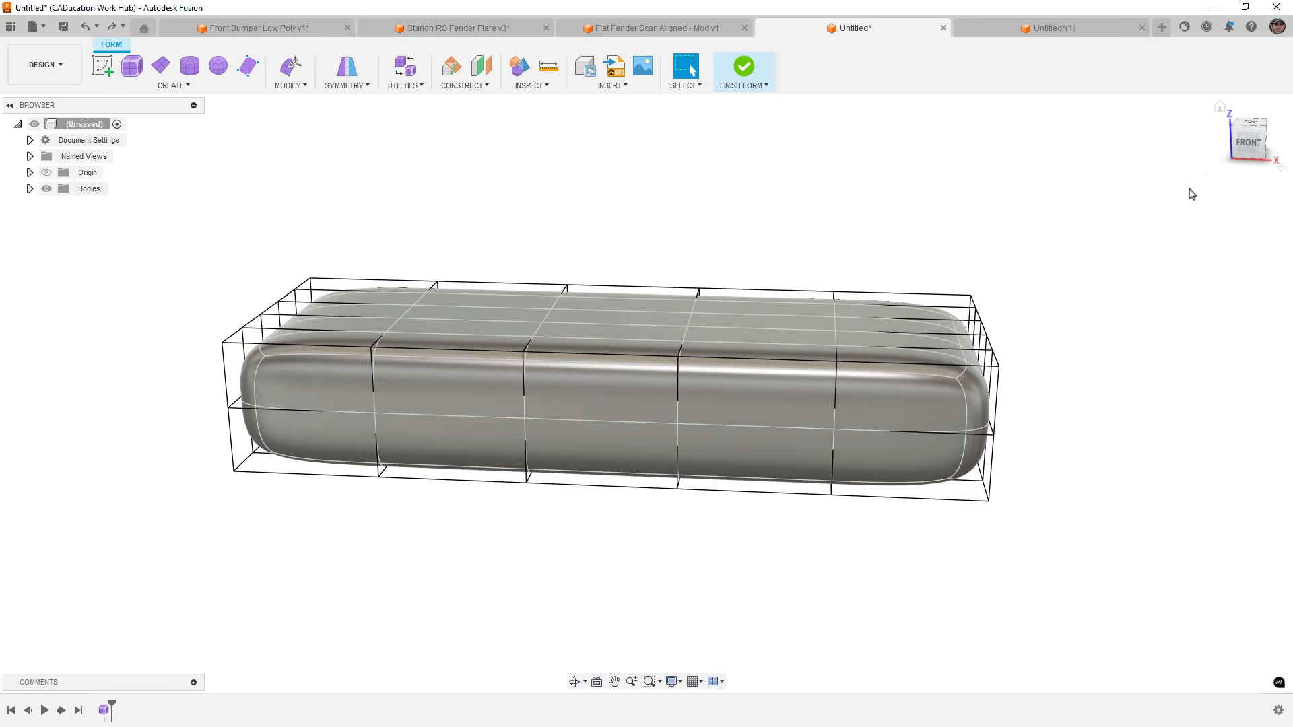
pyautogui.click(1262, 143)
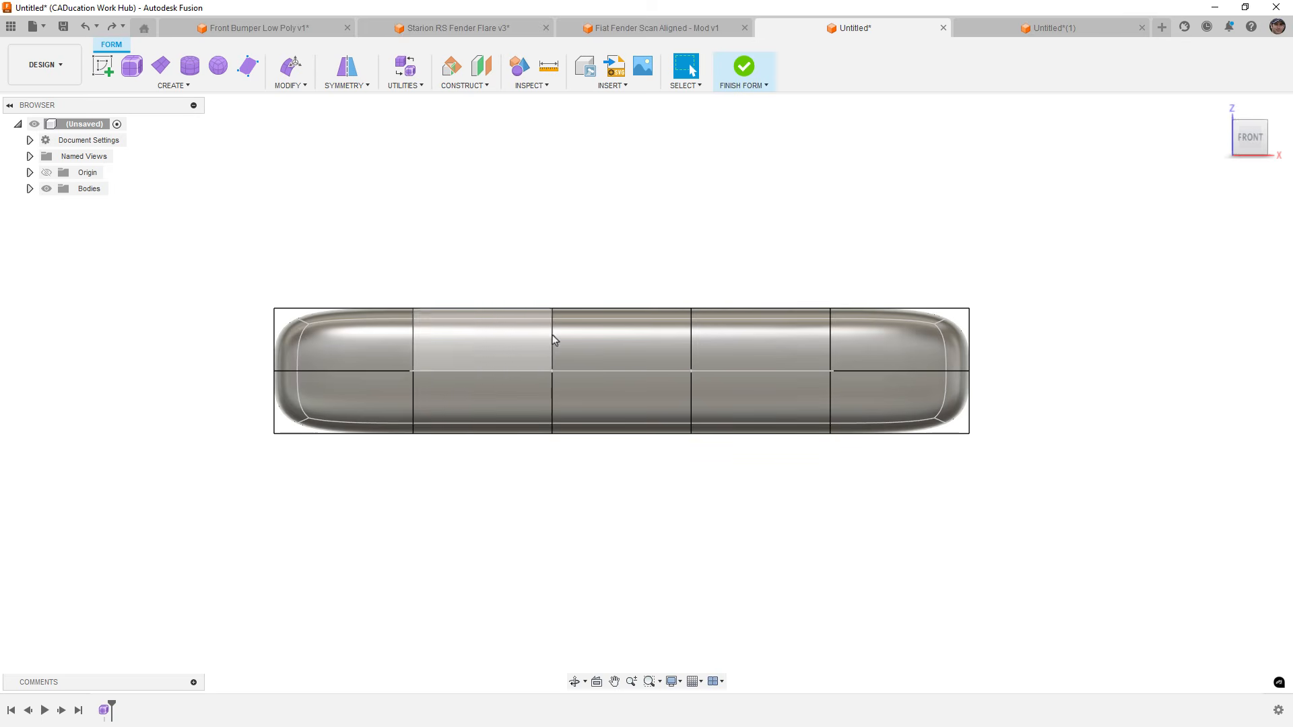
pyautogui.keyDown('shift'); pyautogui.moveTo(613, 357); pyautogui.dragTo(607, 344, button='middle'); pyautogui.keyUp('shift')
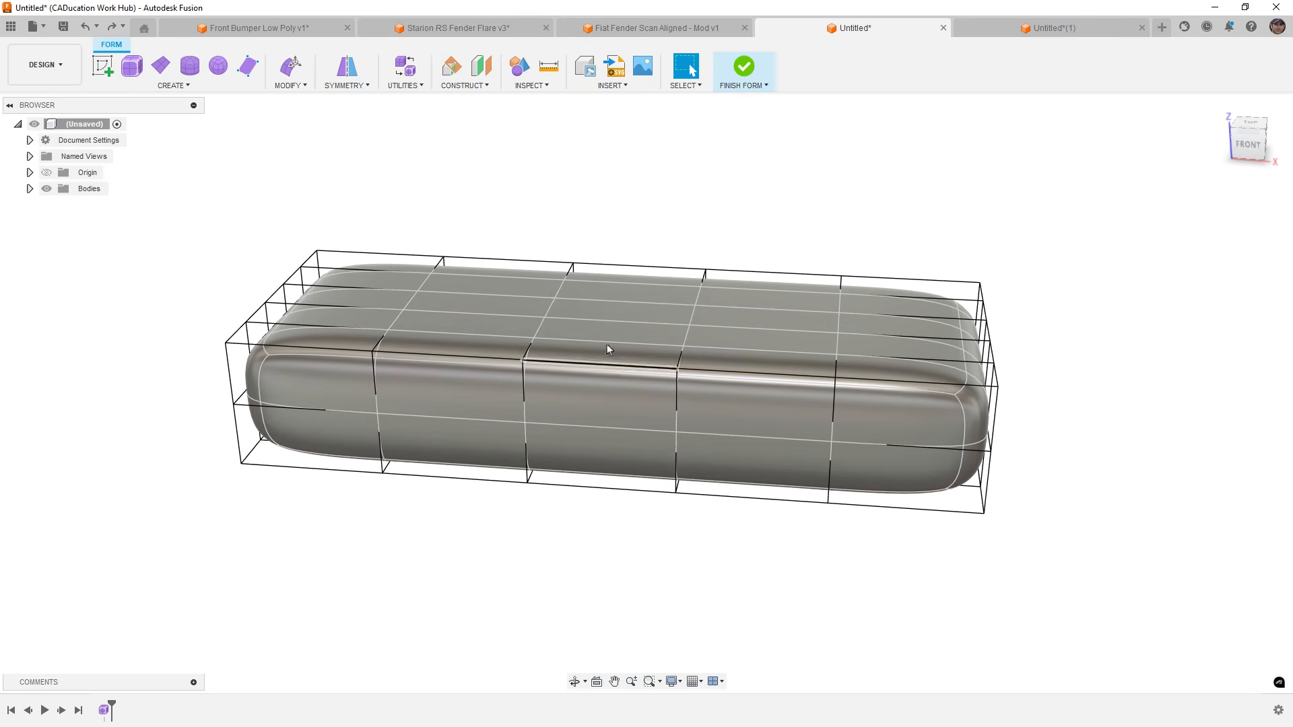
# Insert an edge loop midway across the box's middle segment with Insert Edge, using Simple mode, Single side and location 0.50.
pyautogui.doubleClick(549, 308)
pyautogui.click(289, 86)
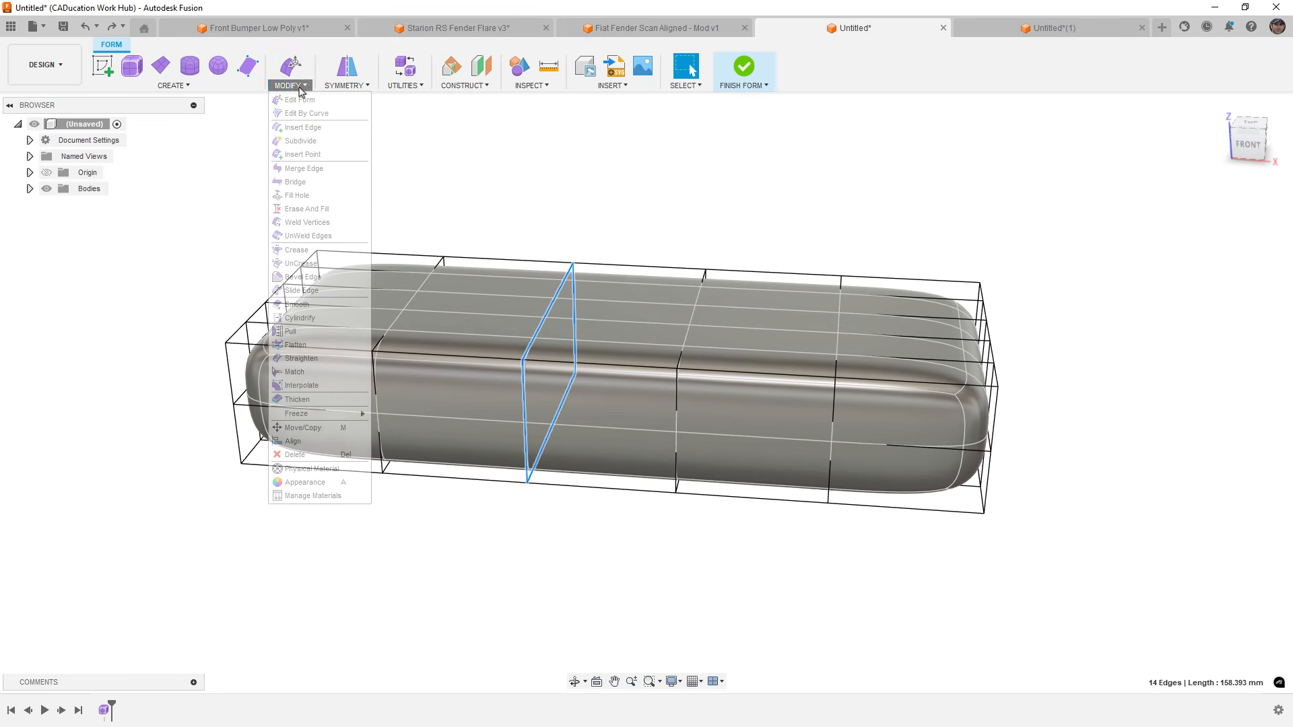
pyautogui.click(301, 128)
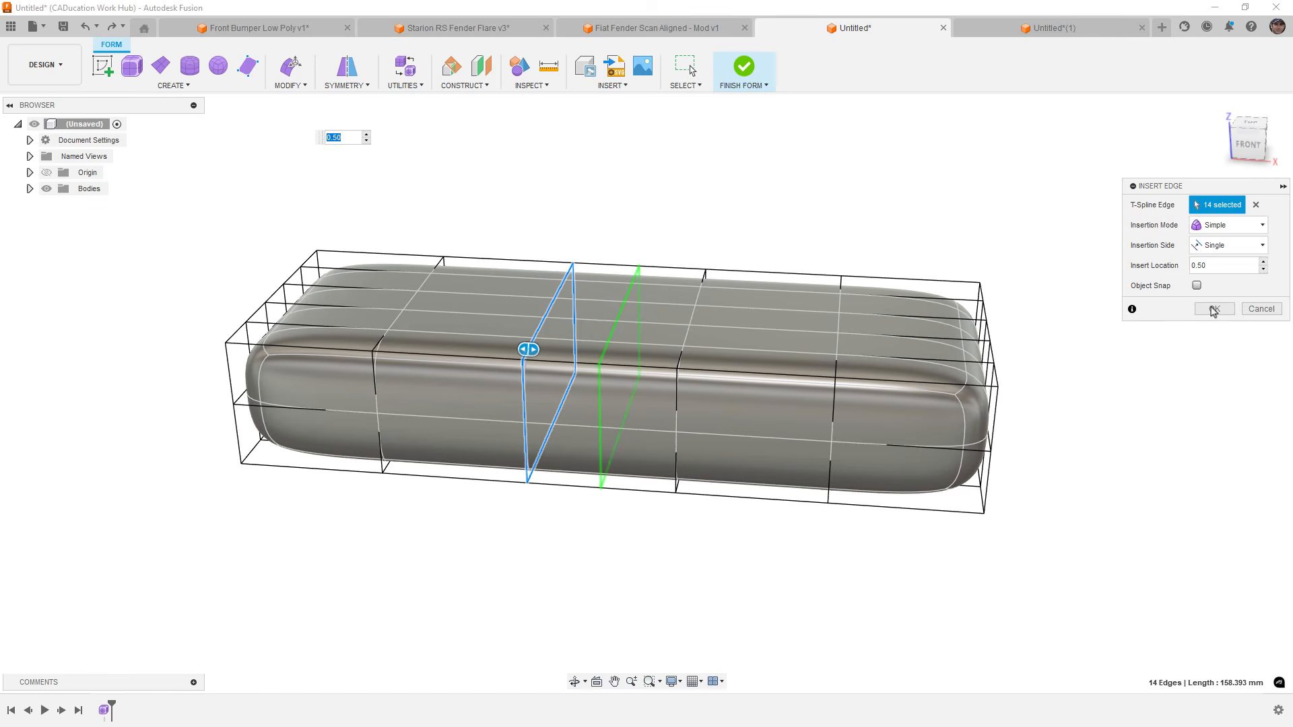
pyautogui.press('Return')
# Delete the two edge loops on either side of the box's middle loop.
pyautogui.doubleClick(543, 328)
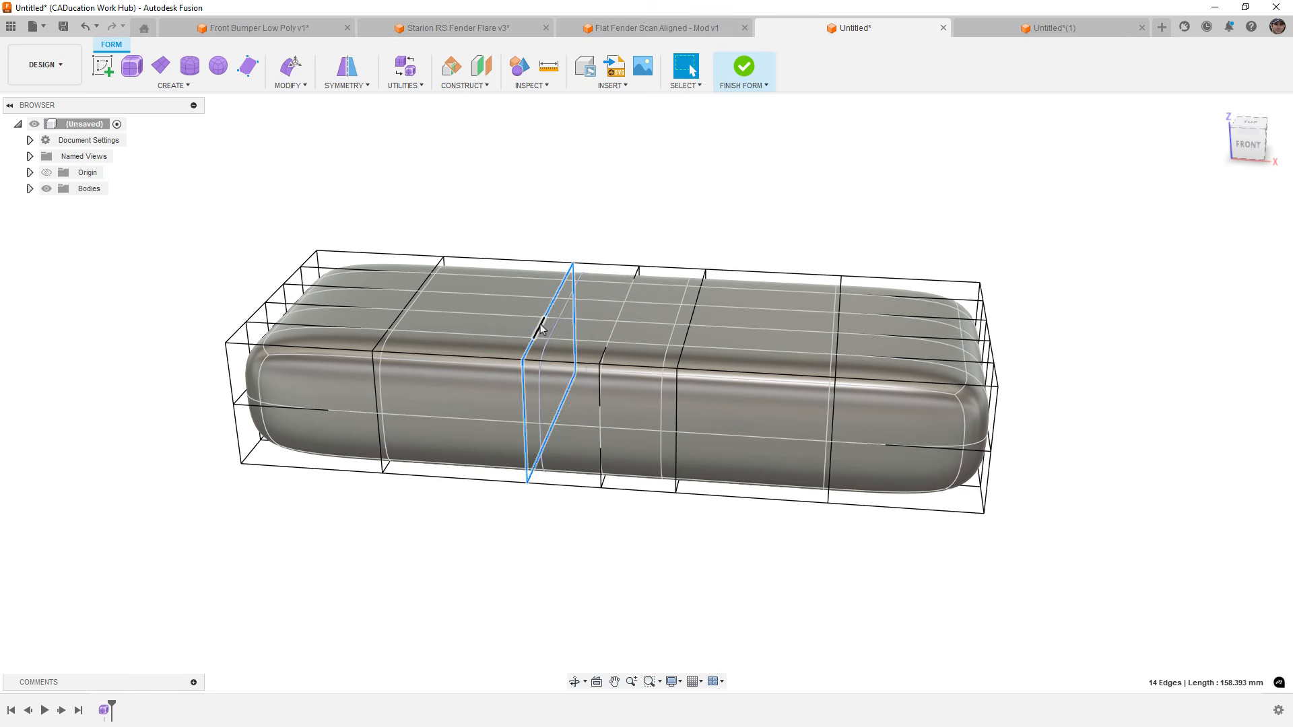
pyautogui.press('Delete')
pyautogui.doubleClick(683, 337)
pyautogui.press('Delete')
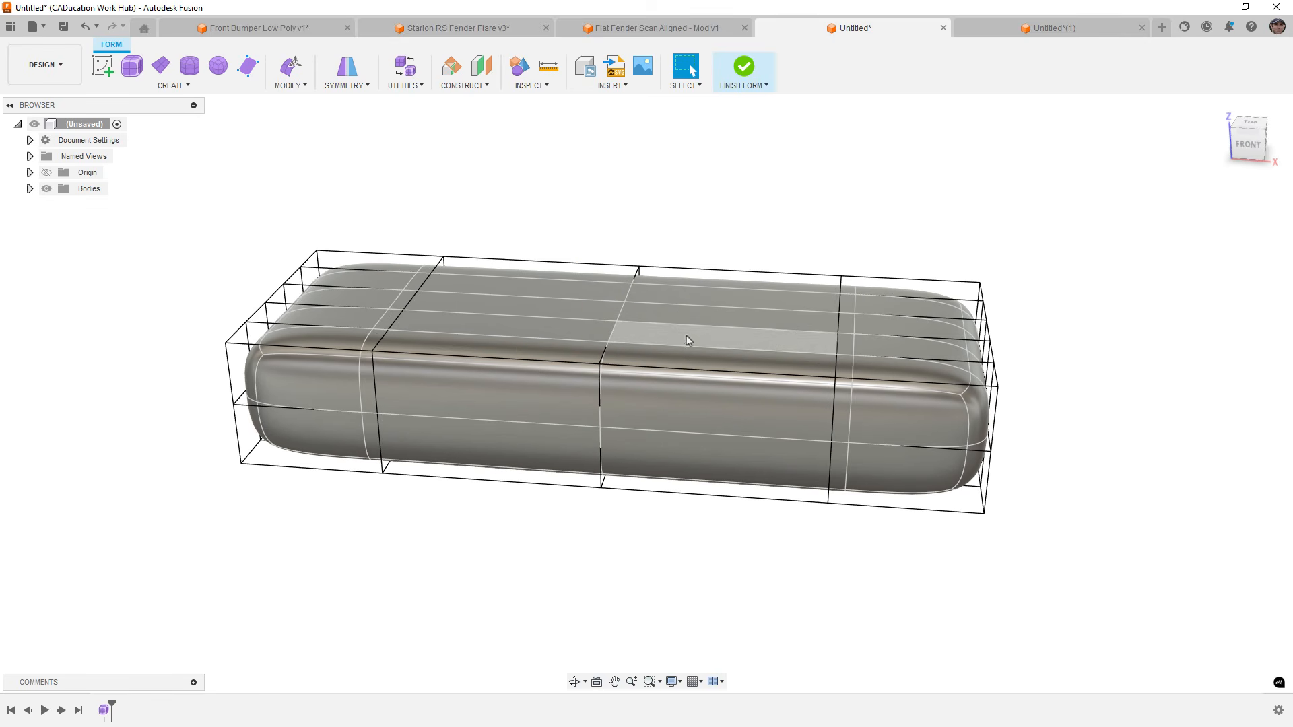
pyautogui.scroll(-3, 751, 487)
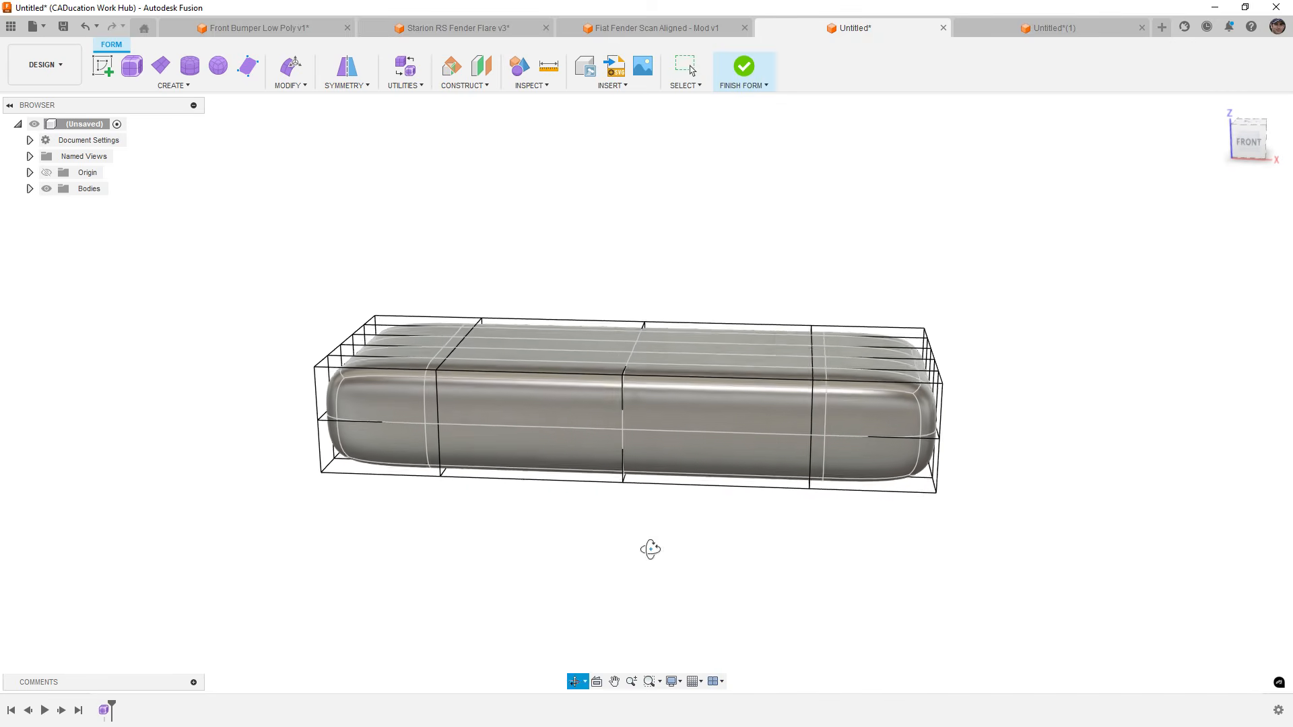
# Switch to the Starion RS Fender Flare design and measure the angle between the two adjoining crease edges near the flare's far end.
pyautogui.click(1250, 146)
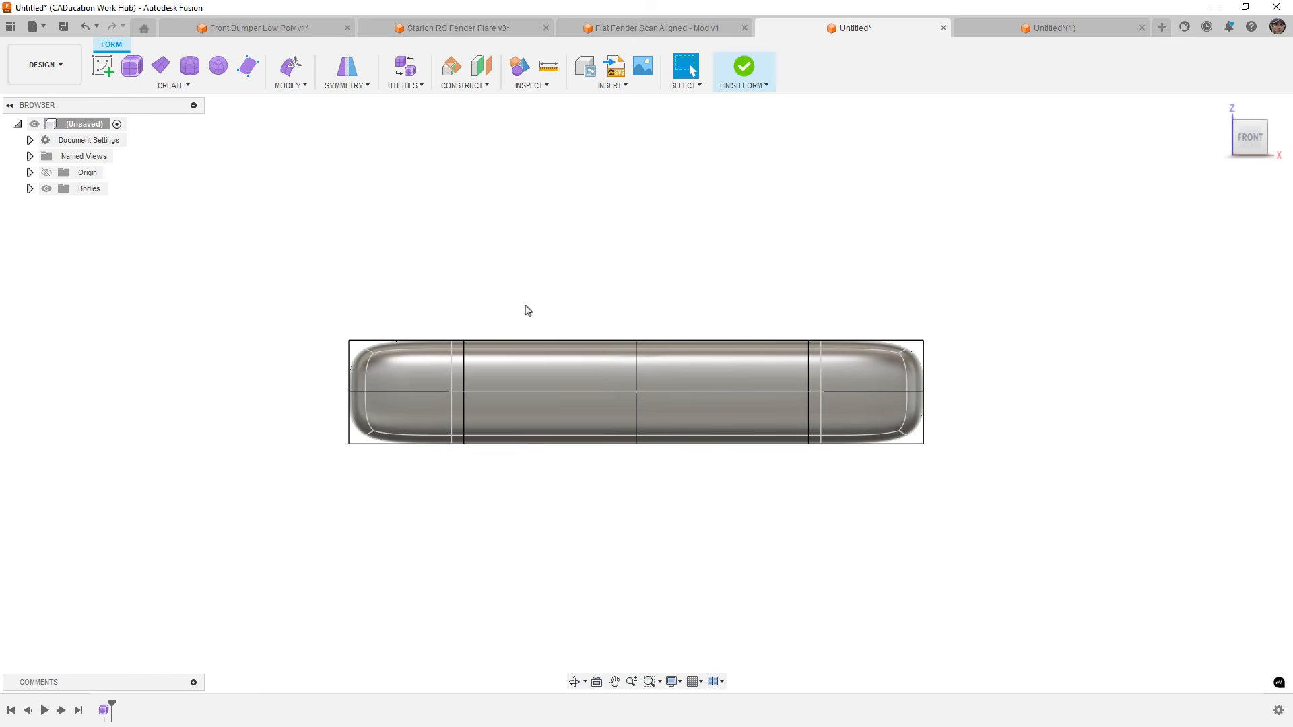
pyautogui.click(494, 30)
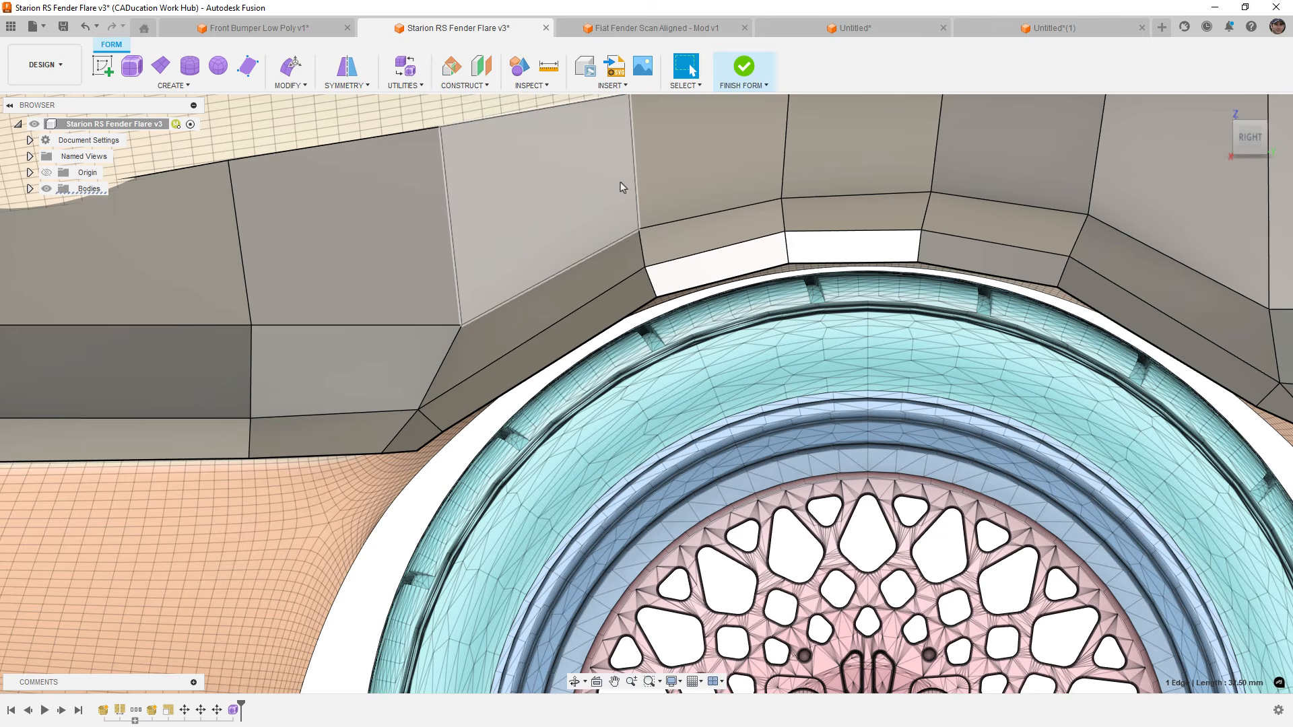
pyautogui.scroll(-4, 526, 264)
pyautogui.keyDown('shift'); pyautogui.moveTo(676, 283); pyautogui.dragTo(871, 311, button='middle'); pyautogui.keyUp('shift')
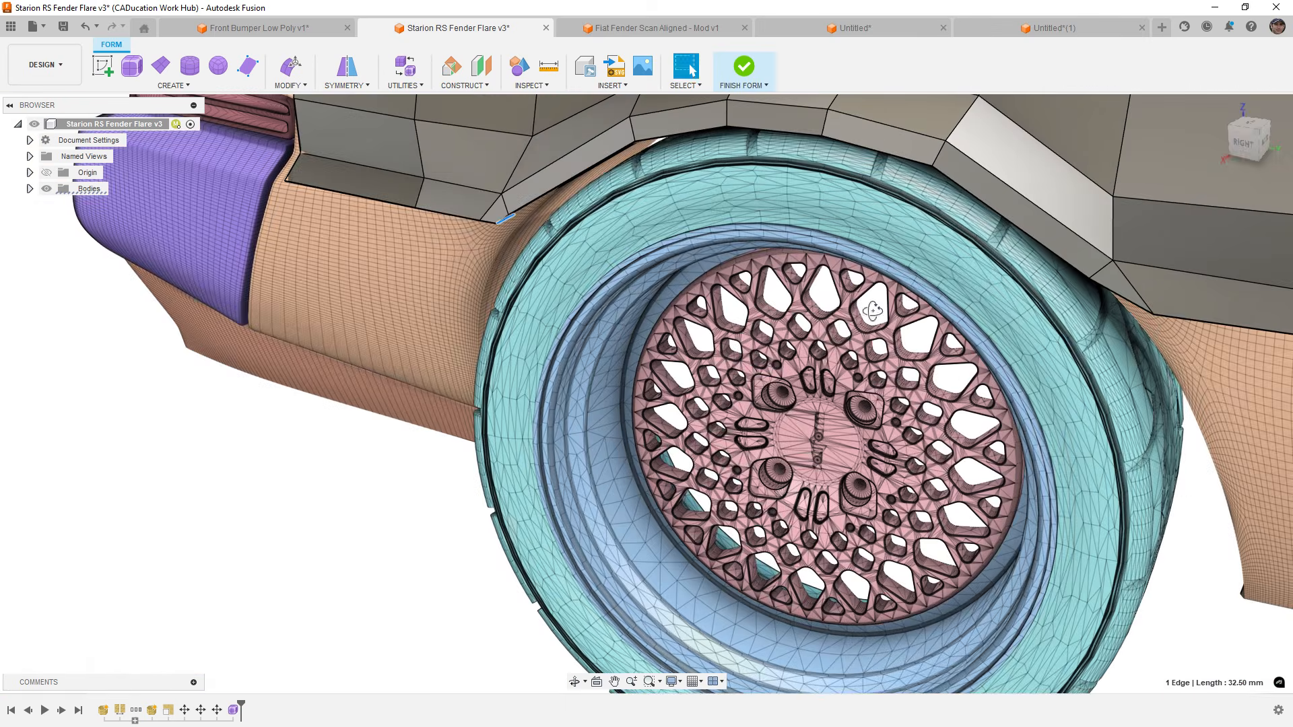
pyautogui.moveTo(1088, 190); pyautogui.dragTo(679, 359, button='middle')
pyautogui.keyDown('shift'); pyautogui.moveTo(678, 358); pyautogui.dragTo(754, 417, button='middle'); pyautogui.keyUp('shift')
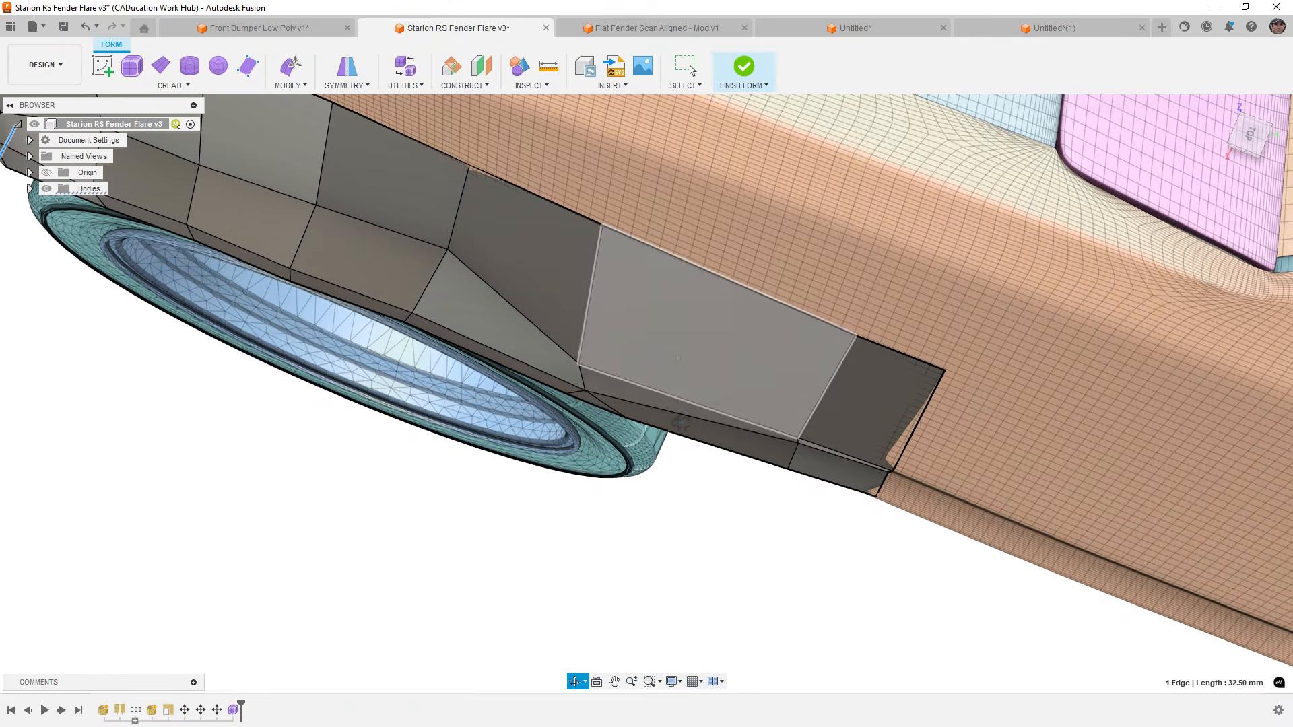
pyautogui.click(797, 441)
pyautogui.keyDown('shift'); pyautogui.click(694, 405); pyautogui.keyUp('shift')
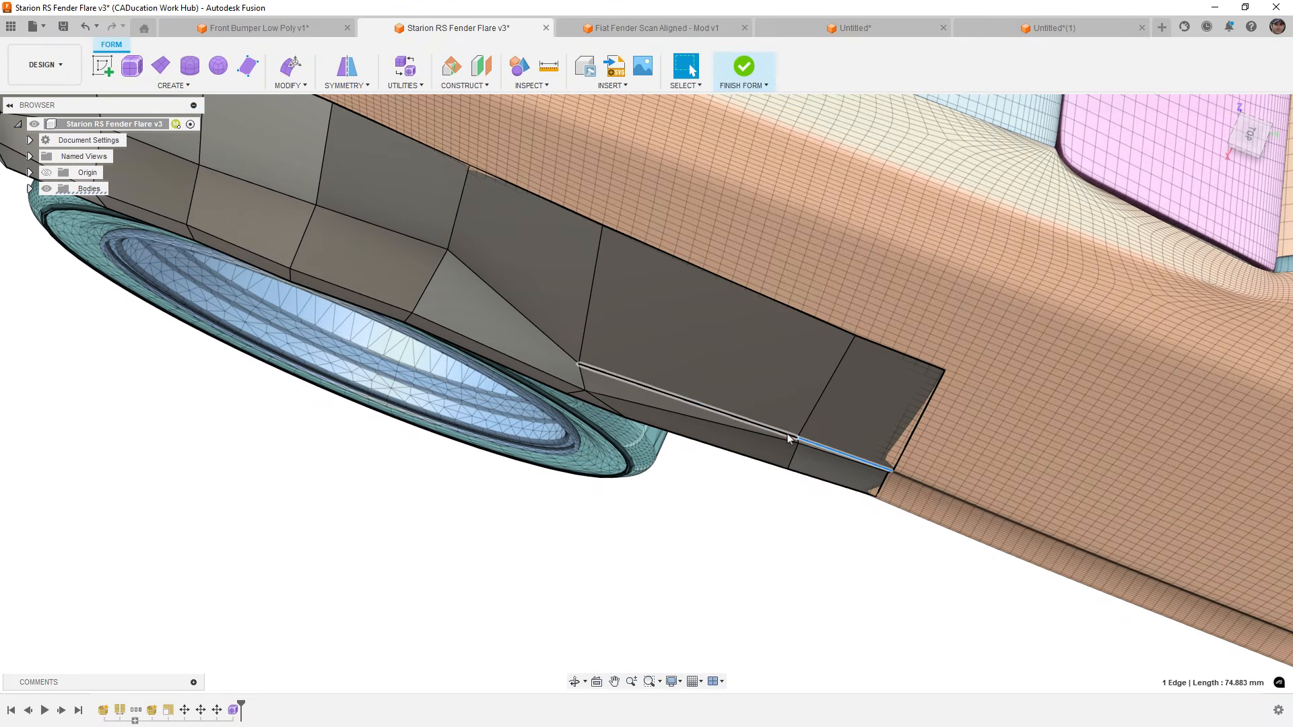
pyautogui.keyDown('shift'); pyautogui.moveTo(1215, 194); pyautogui.dragTo(665, 420, button='middle'); pyautogui.keyUp('shift')
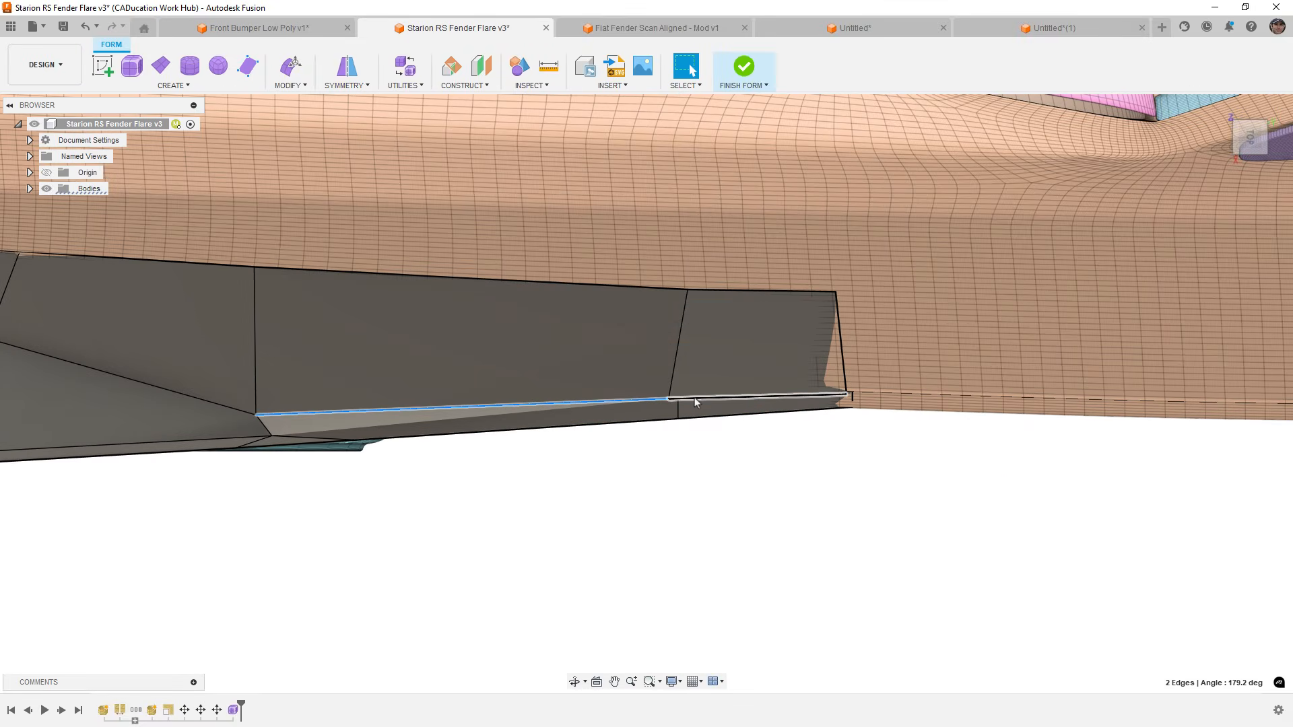
# Move the vertex joining those two edges by -0.69 mm and -0.46 mm in one plane with Edit Form.
pyautogui.click(666, 399)
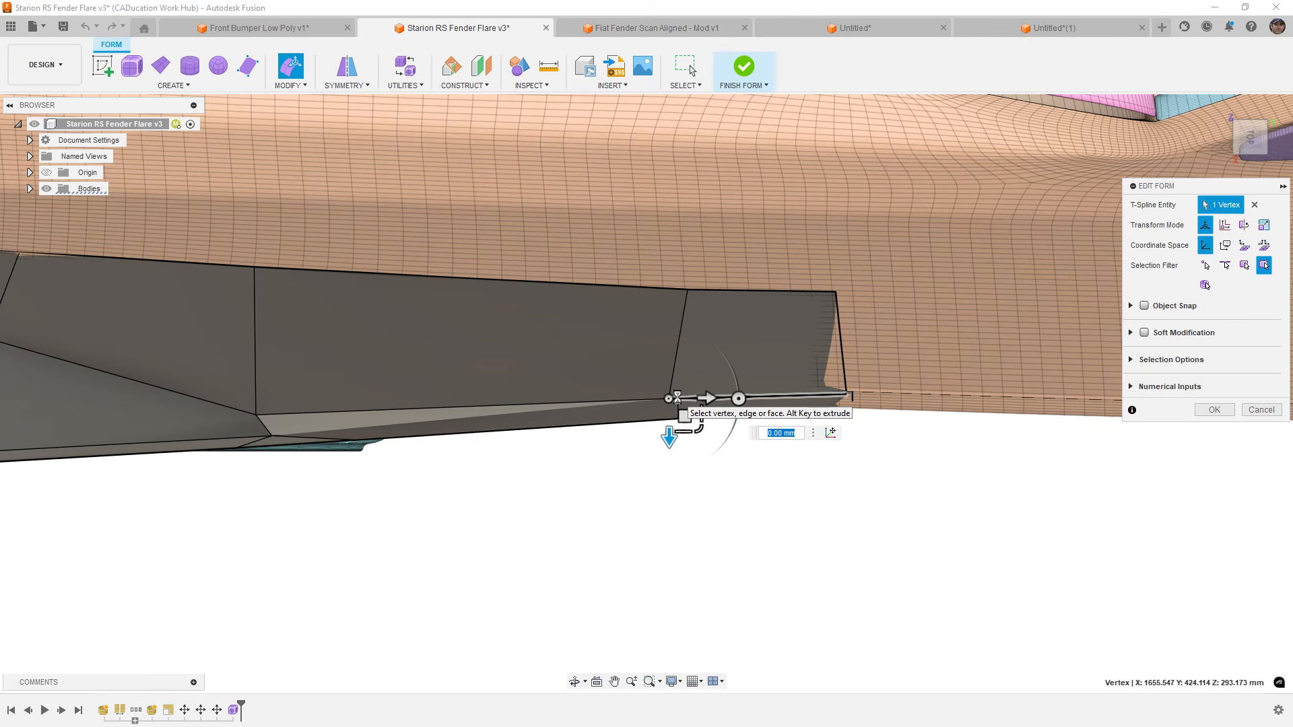
pyautogui.scroll(2, 677, 412)
pyautogui.moveTo(682, 416); pyautogui.dragTo(681, 416)
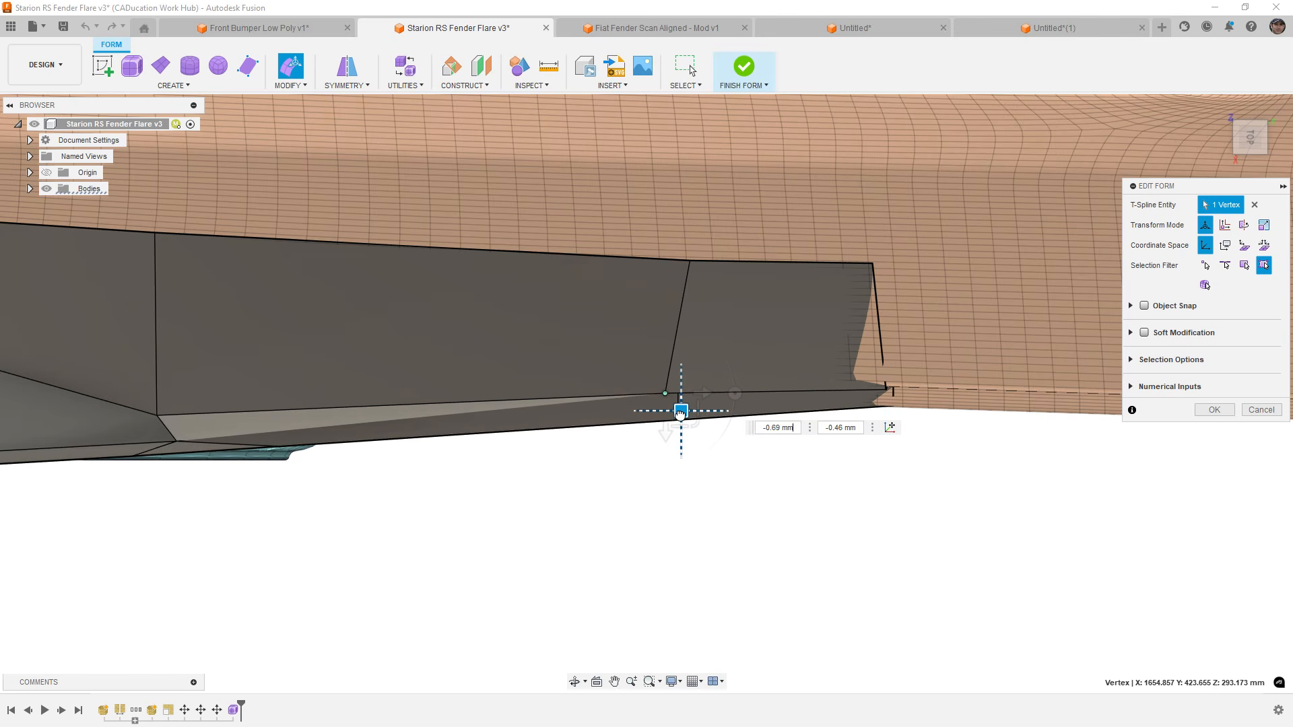
pyautogui.click(1215, 410)
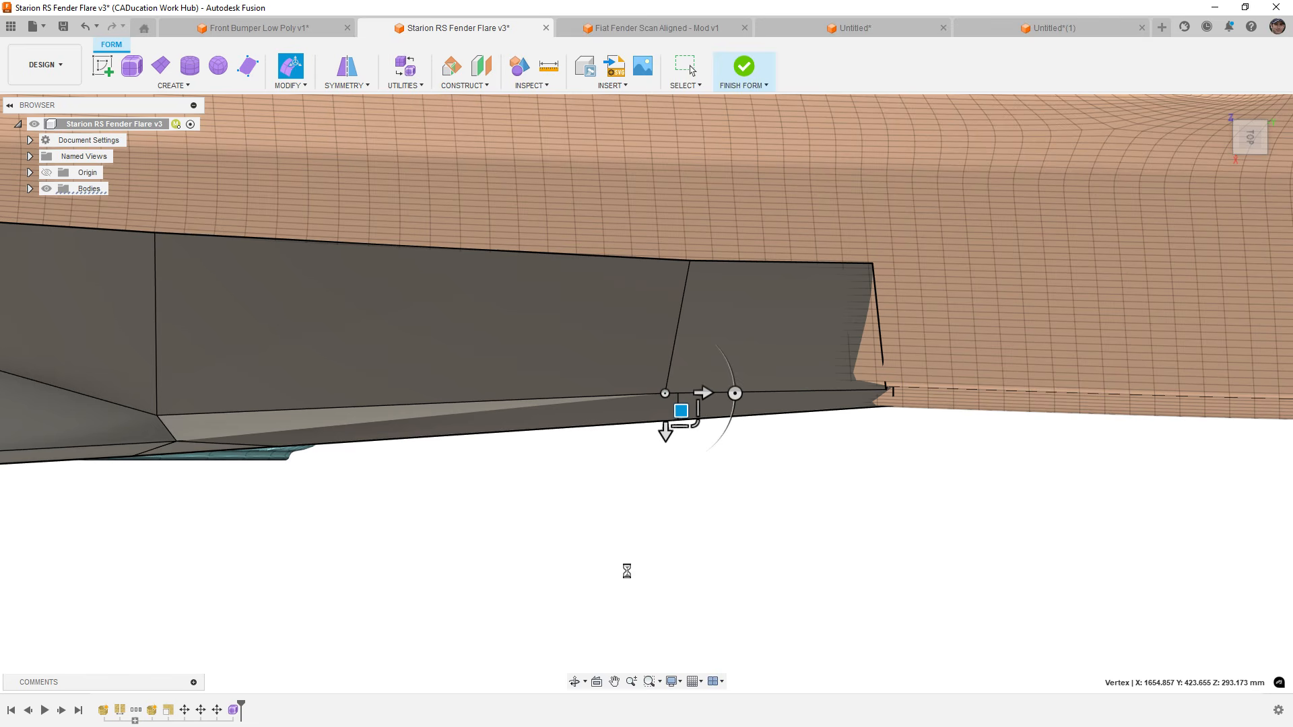
# Switch to the Front Bumper Low Poly design, show Body1 and hide Body2.
pyautogui.click(281, 30)
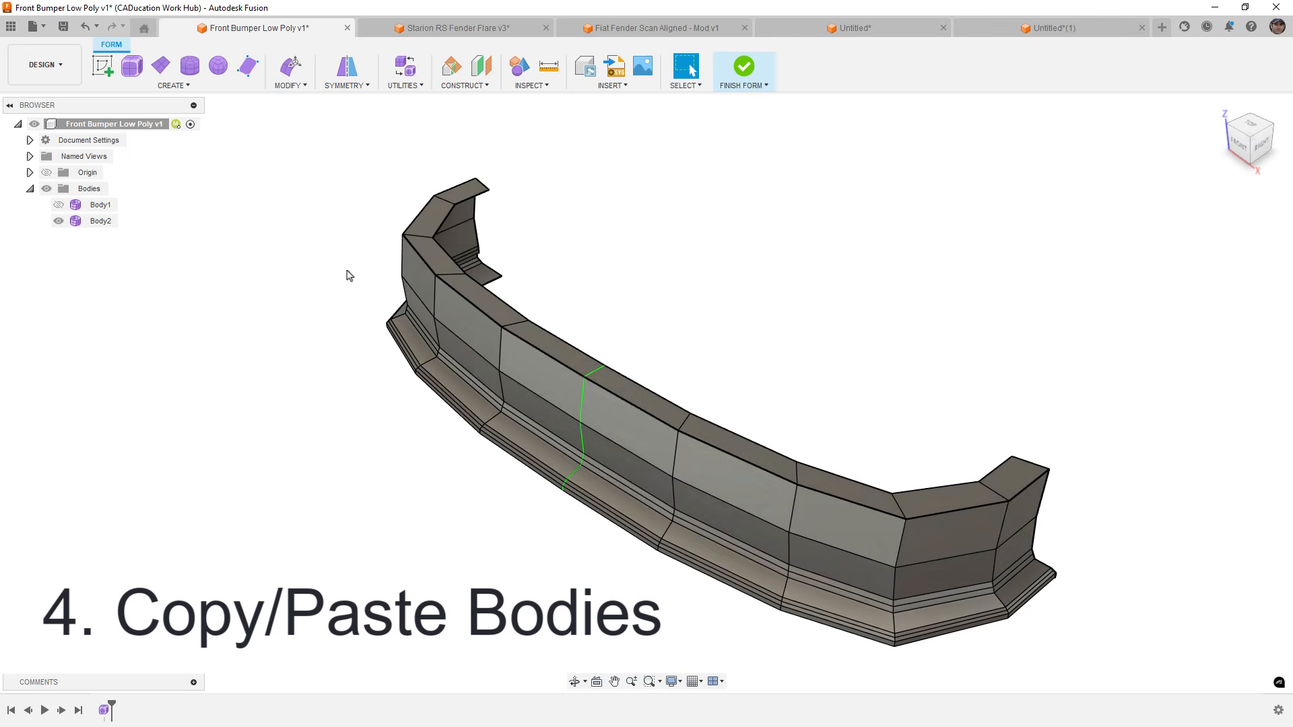
pyautogui.scroll(-1, 342, 266)
pyautogui.keyDown('shift'); pyautogui.moveTo(558, 395); pyautogui.dragTo(538, 357, button='middle'); pyautogui.keyUp('shift')
pyautogui.click(58, 206)
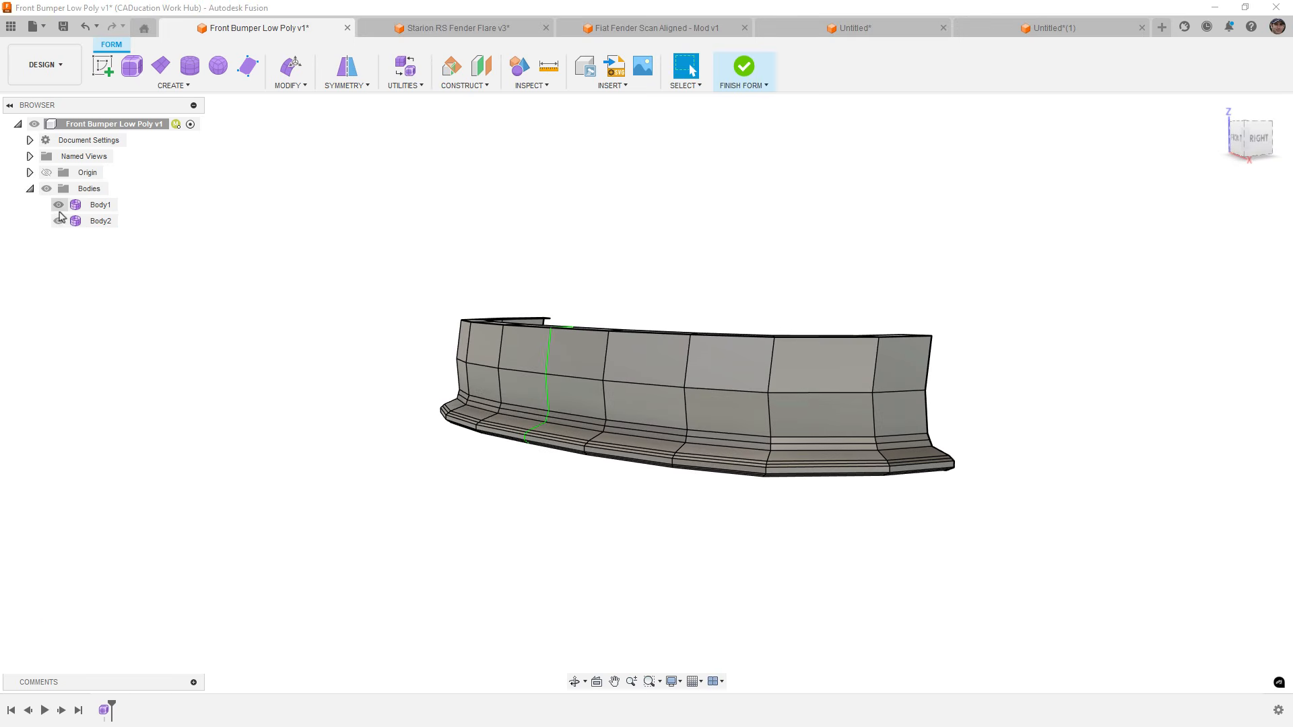
pyautogui.click(60, 216)
pyautogui.moveTo(514, 343)
pyautogui.keyDown('shift'); pyautogui.mouseDown(button='middle')
pyautogui.moveTo(530, 321)
pyautogui.moveTo(524, 363)
pyautogui.mouseUp(button='middle'); pyautogui.keyUp('shift')
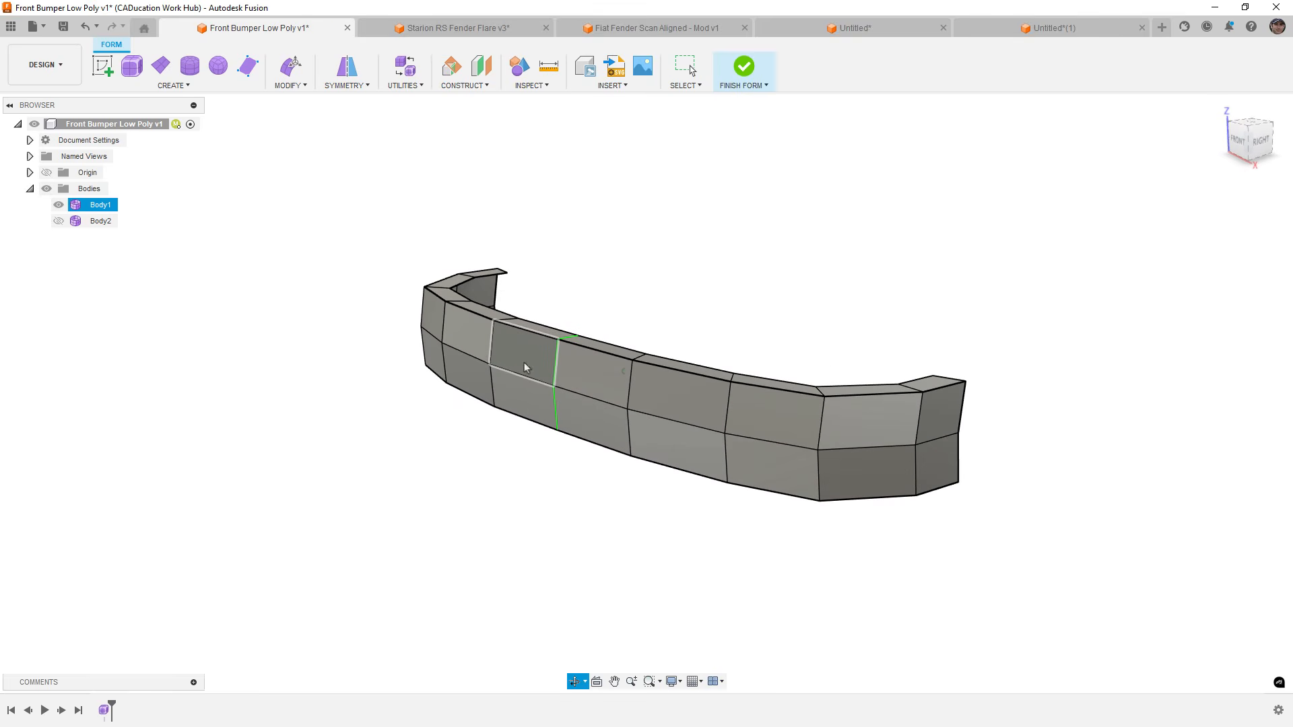
pyautogui.click(386, 340)
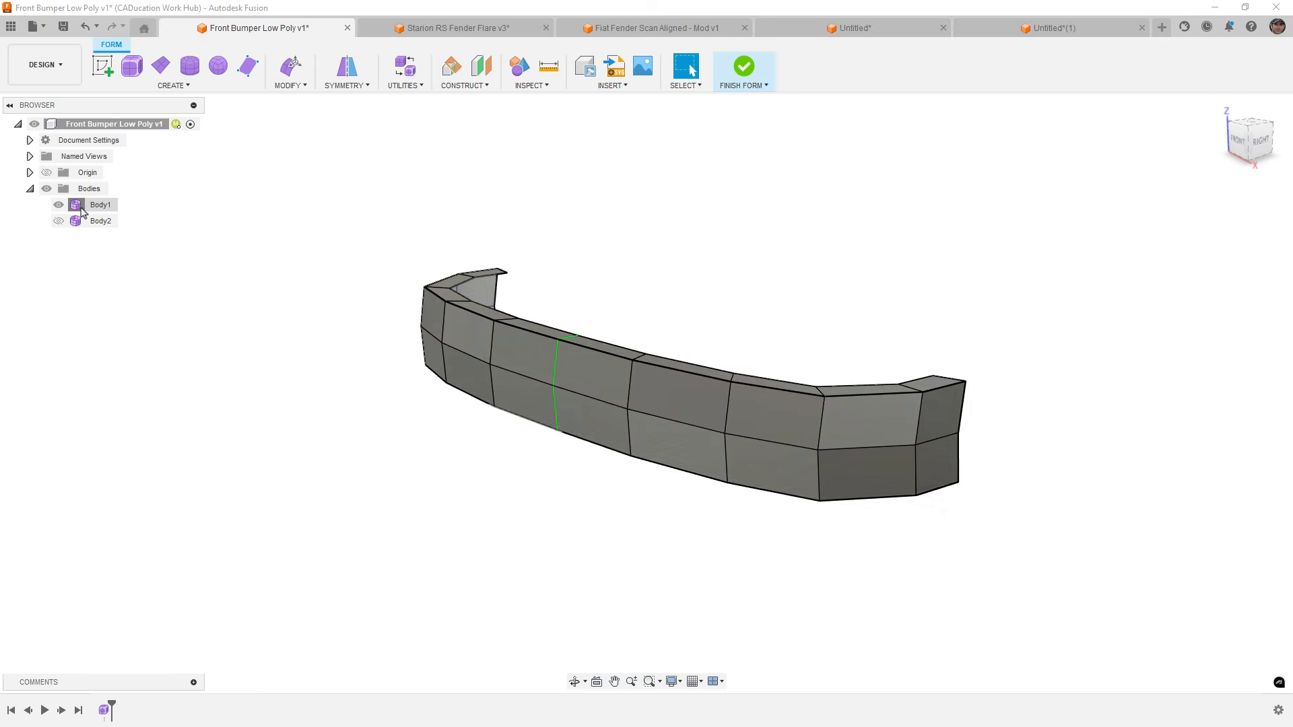
# Paste a copy of Body1 in place without moving it, and hide the original Body1.
pyautogui.click(80, 209)
pyautogui.hotkey('ctrl', 'v')
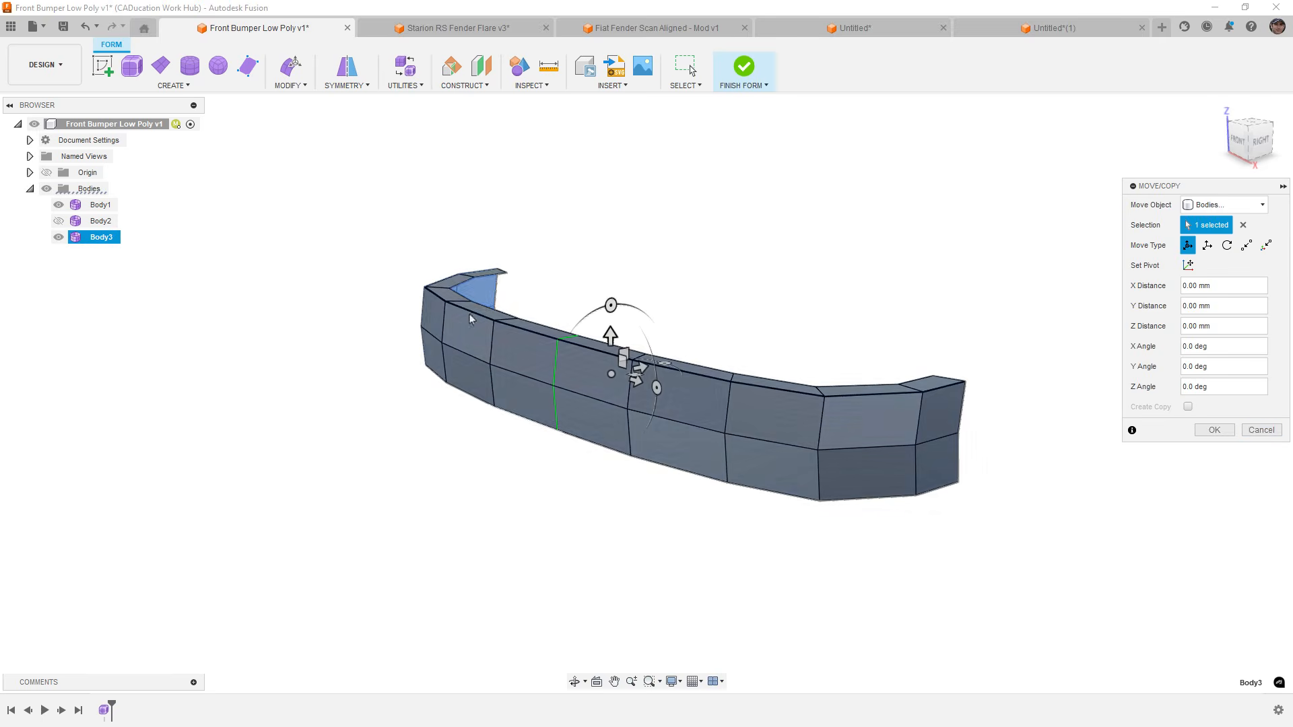
pyautogui.click(1216, 432)
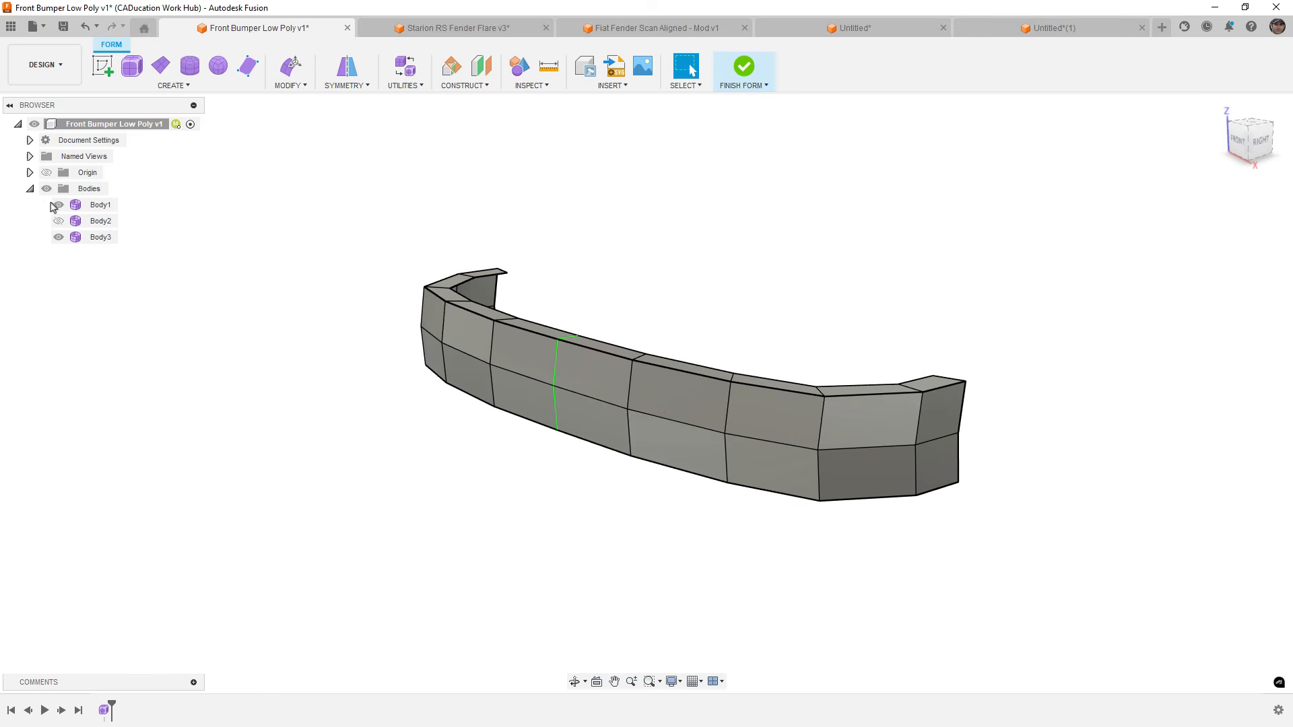
pyautogui.click(58, 205)
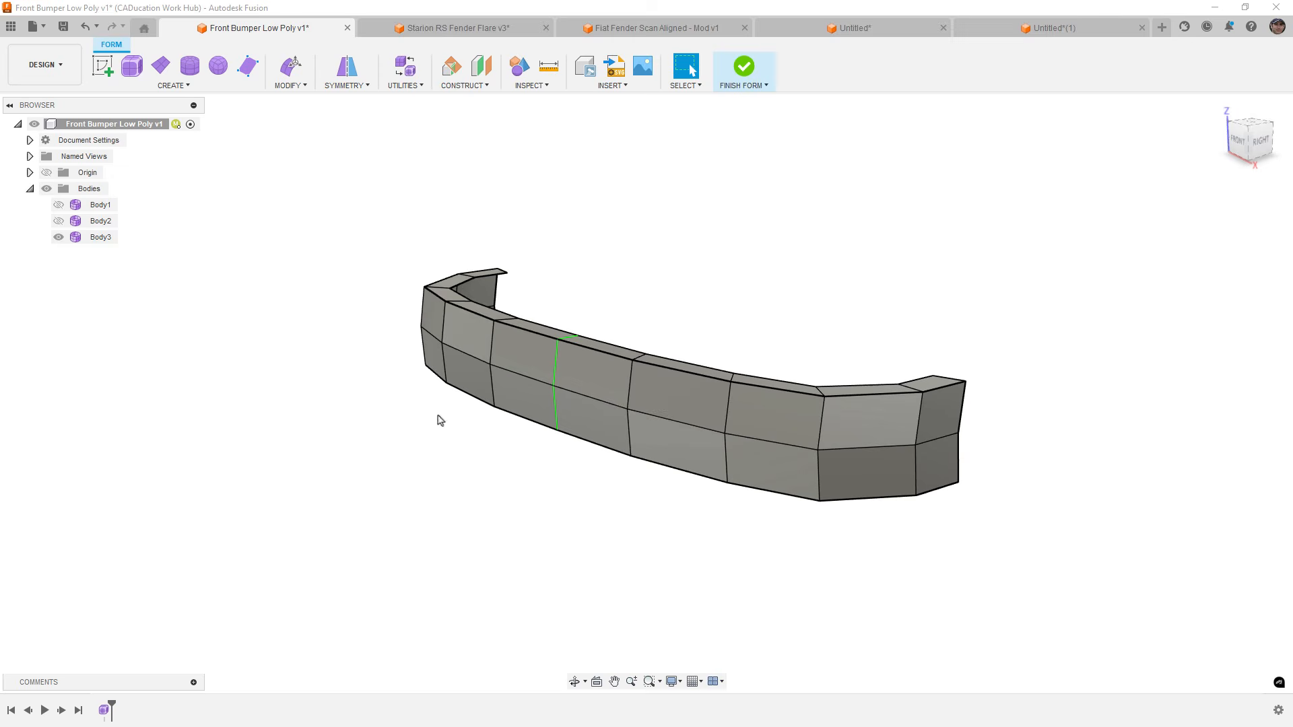
# Move the lower edge at the copied bumper's side end 5 mm outward with Edit Form.
pyautogui.keyDown('shift'); pyautogui.moveTo(655, 441); pyautogui.dragTo(551, 437, button='middle'); pyautogui.keyUp('shift')
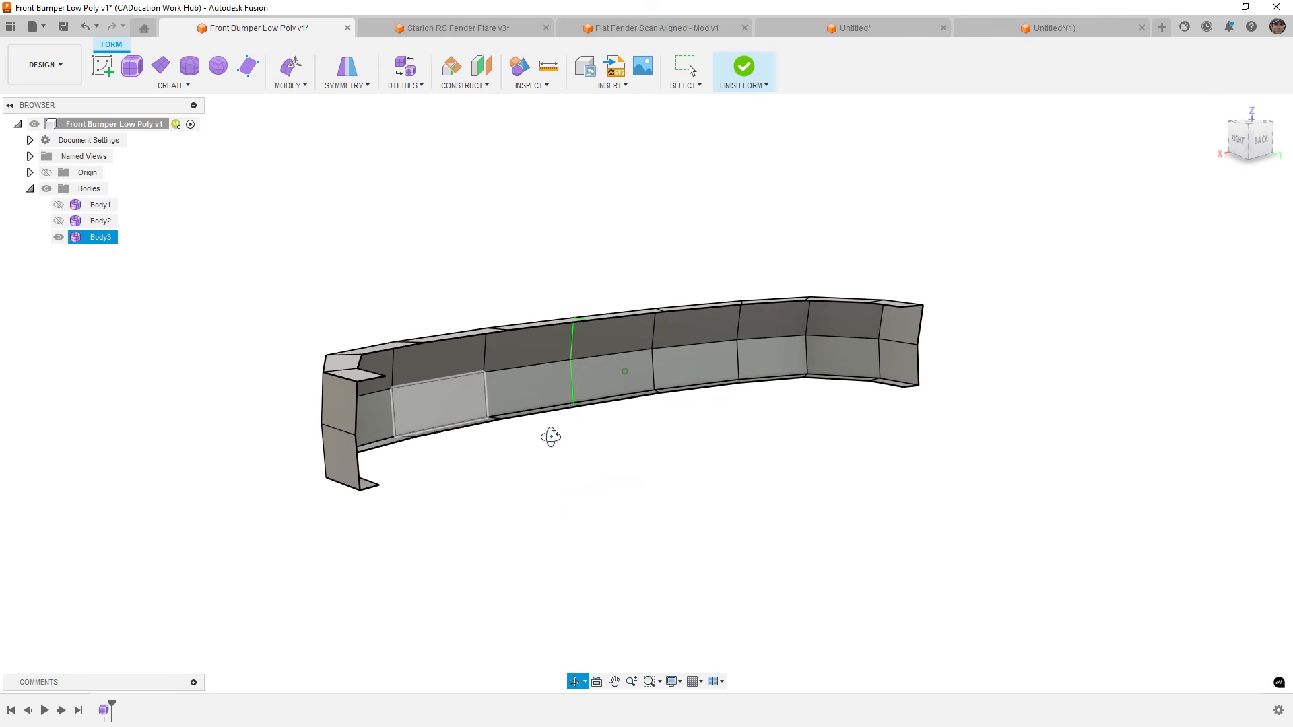
pyautogui.keyDown('shift'); pyautogui.moveTo(550, 437); pyautogui.dragTo(674, 442, button='middle'); pyautogui.keyUp('shift')
pyautogui.click(982, 458)
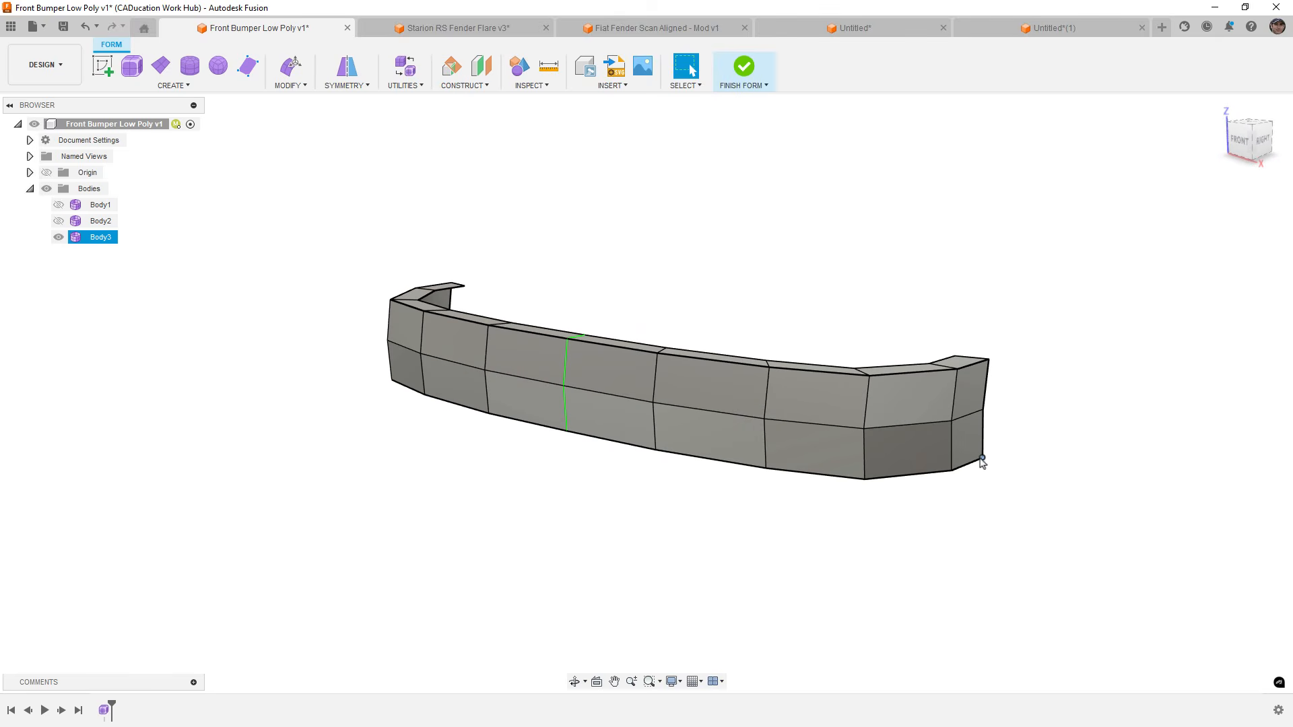
pyautogui.click(971, 464)
pyautogui.moveTo(1020, 465); pyautogui.dragTo(1130, 404, button='right')
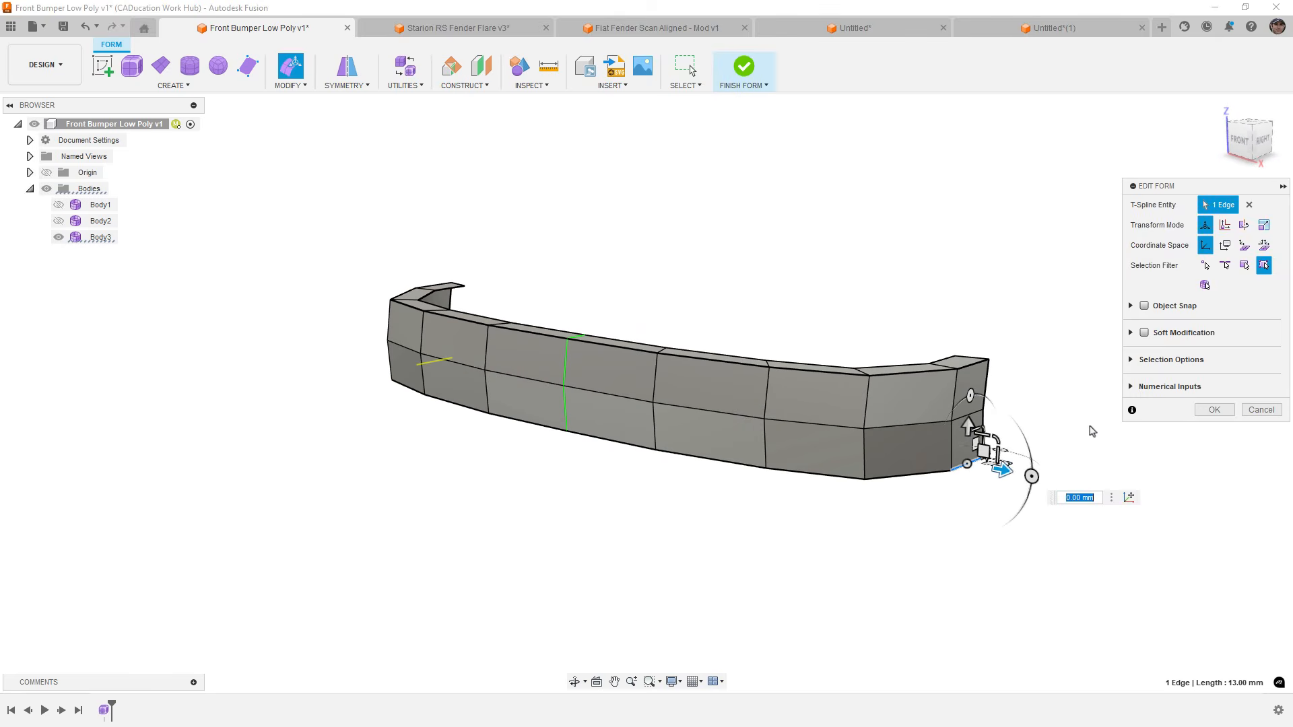
pyautogui.moveTo(1011, 470); pyautogui.dragTo(1051, 464)
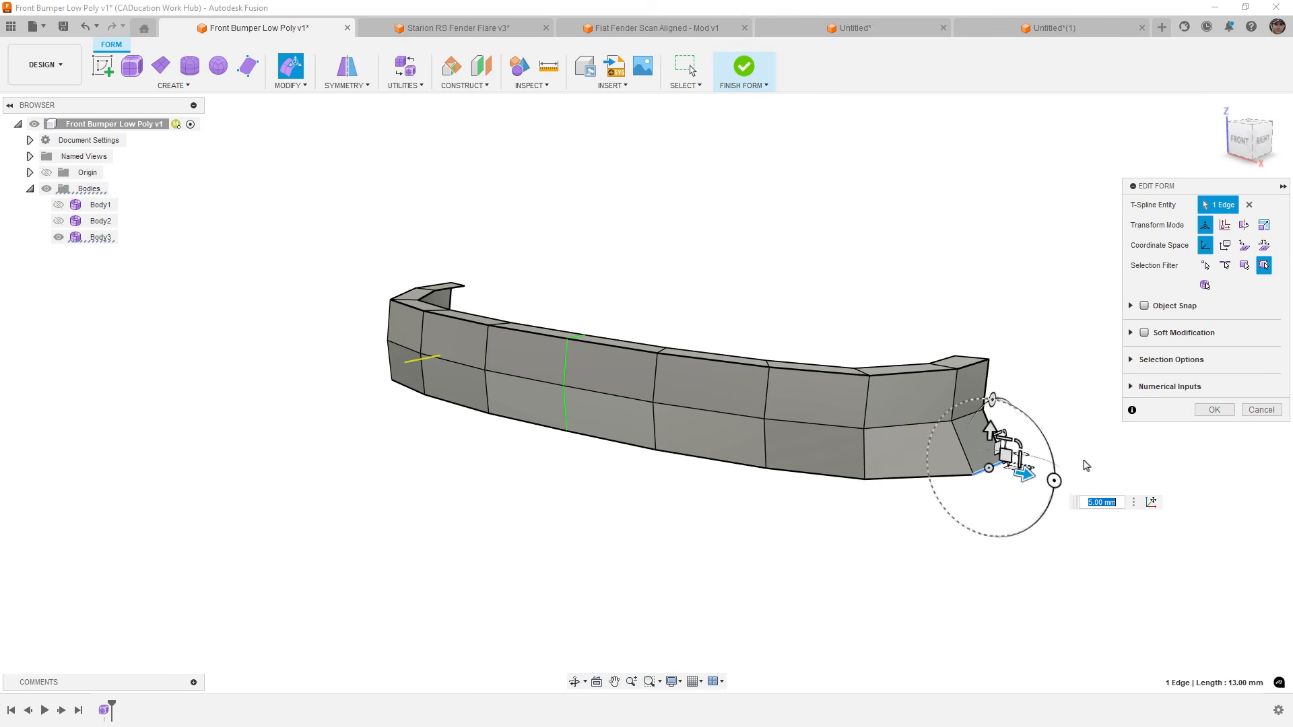
# Pull the two lower front edges beside the symmetry line outward to flare the copied bumper's bottom.
pyautogui.click(603, 439)
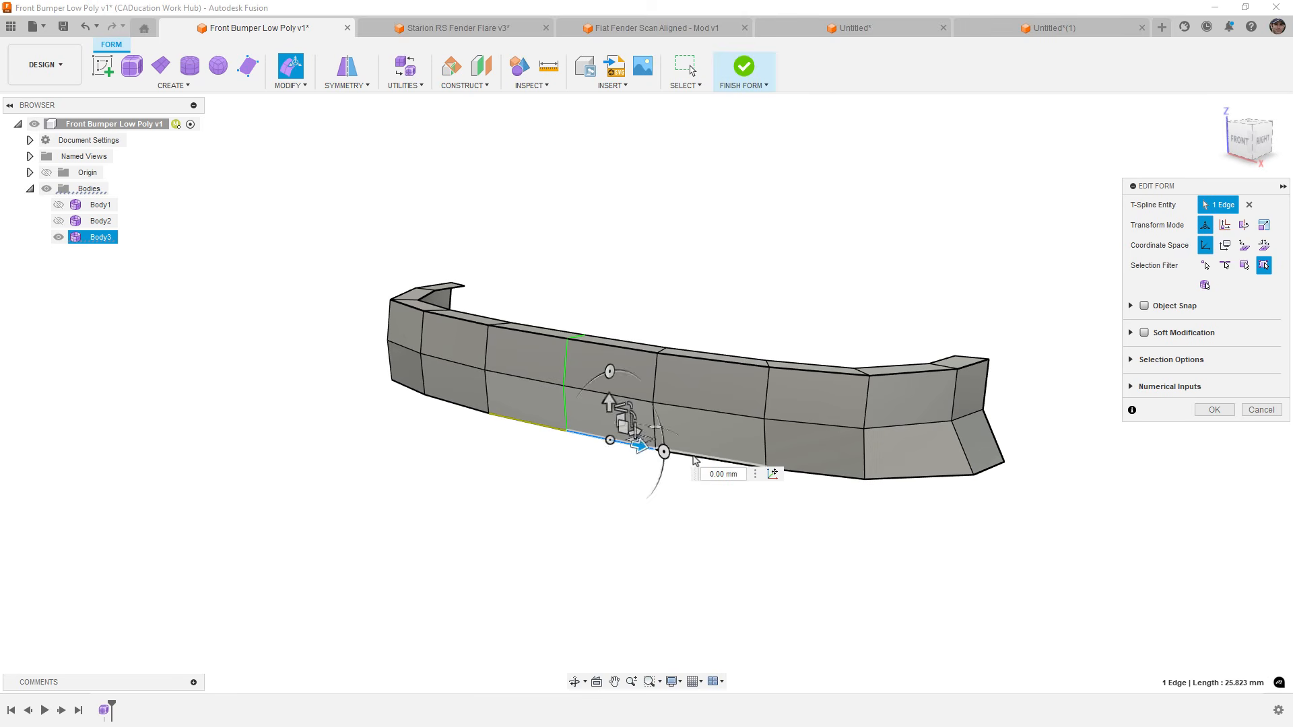
pyautogui.keyDown('shift'); pyautogui.click(703, 462); pyautogui.keyUp('shift')
pyautogui.keyDown('shift'); pyautogui.moveTo(685, 447); pyautogui.dragTo(626, 455, button='middle'); pyautogui.keyUp('shift')
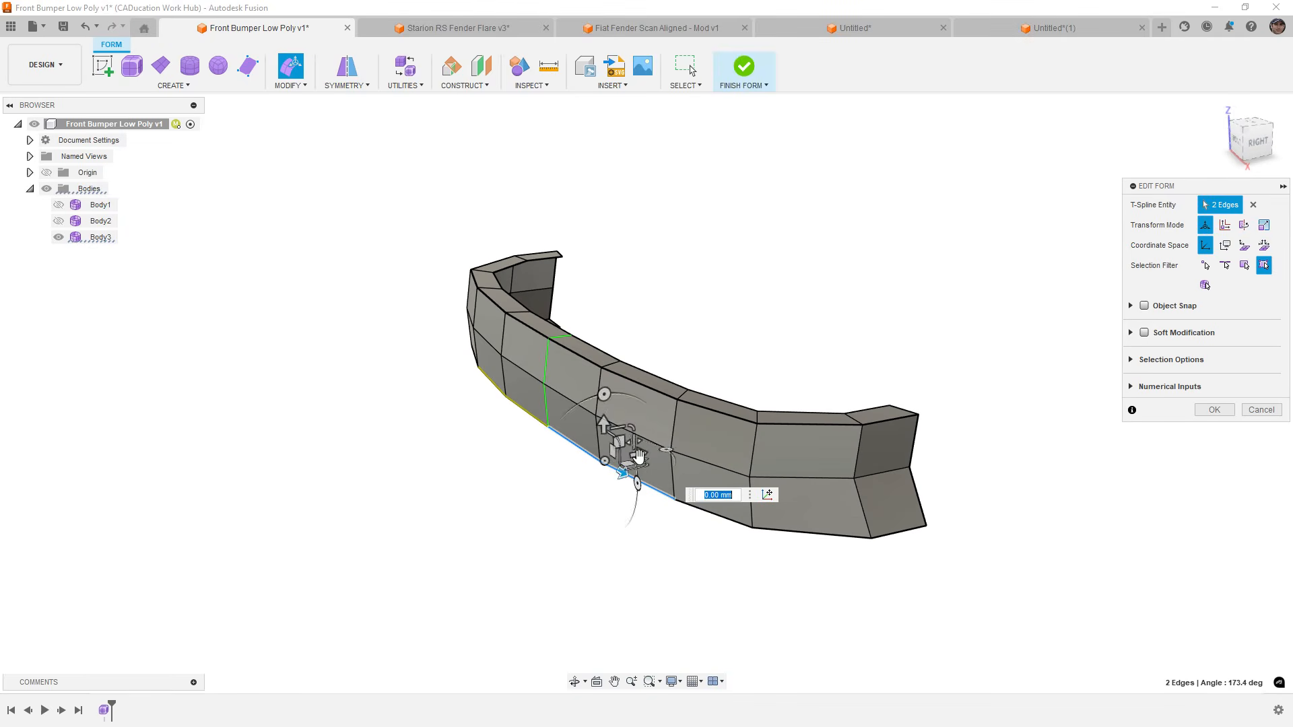
pyautogui.moveTo(630, 458); pyautogui.dragTo(623, 460)
pyautogui.click(673, 526)
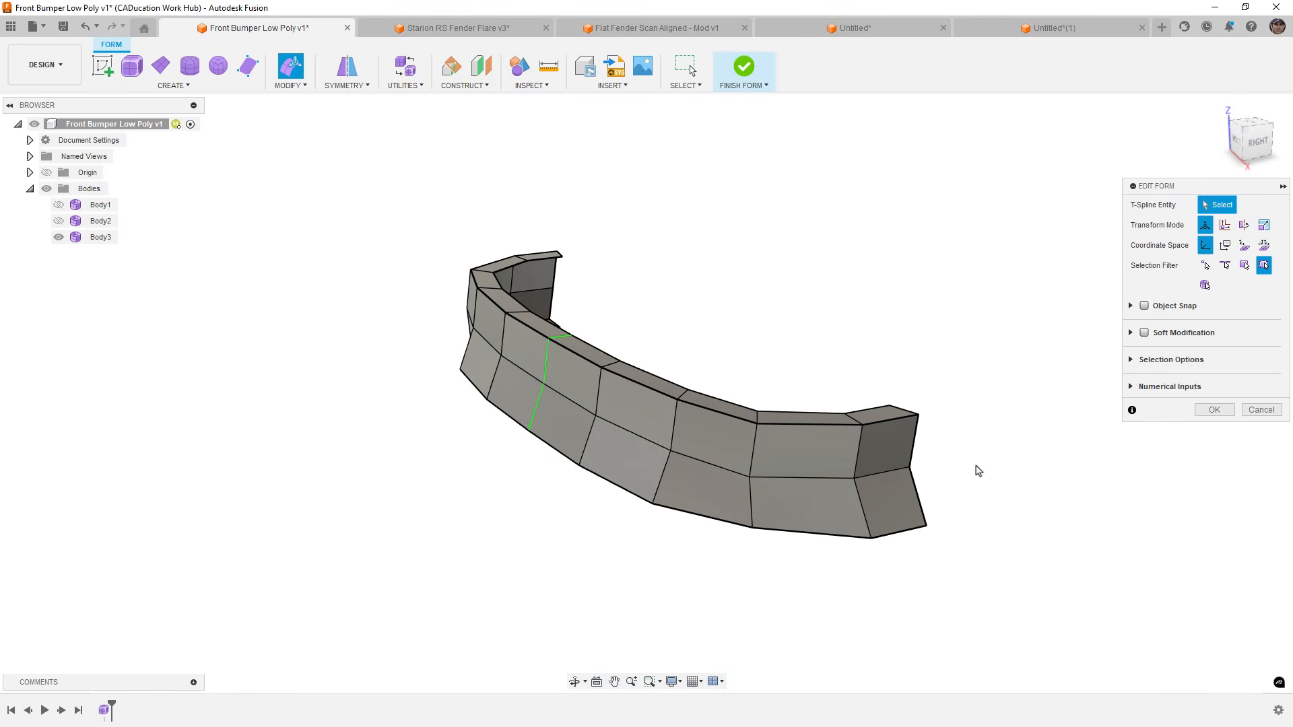
pyautogui.click(1212, 410)
# Switch the copied bumper to smooth display and view it from the right side.
pyautogui.click(689, 498)
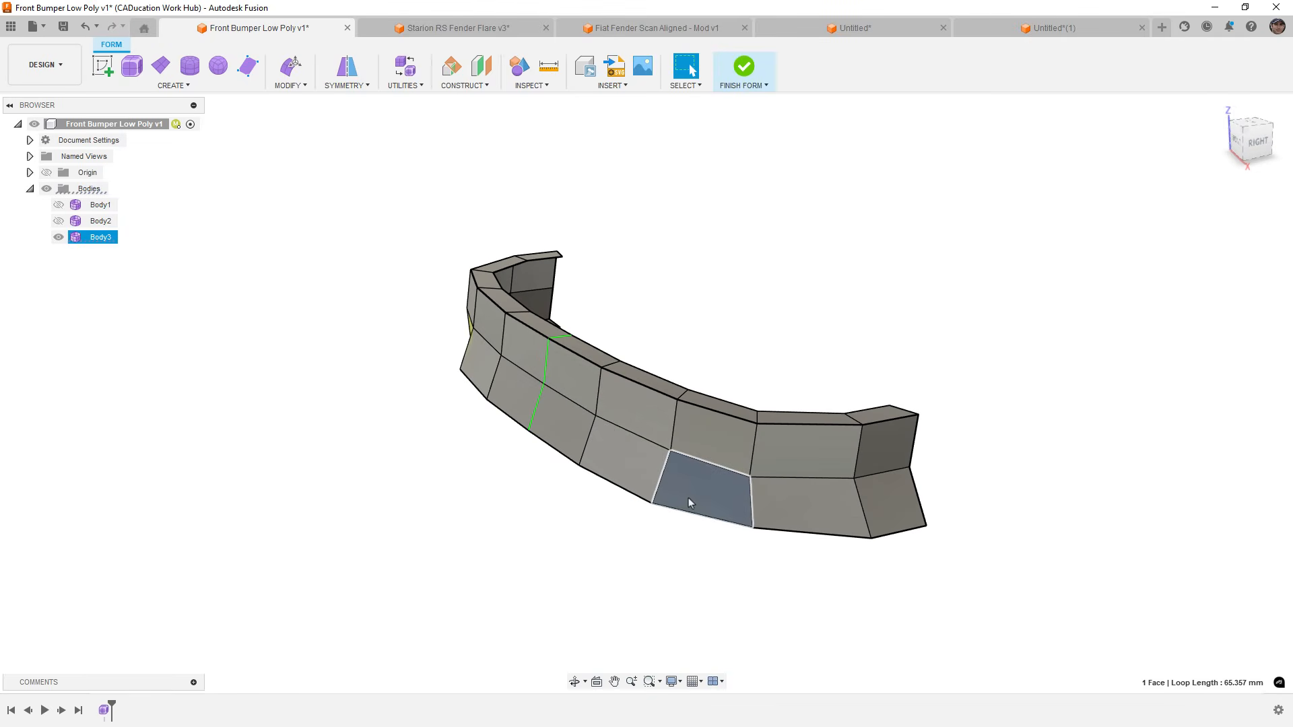
pyautogui.hotkey('alt', '3')
pyautogui.click(680, 525)
pyautogui.keyDown('shift'); pyautogui.moveTo(629, 569); pyautogui.dragTo(592, 538, button='middle'); pyautogui.keyUp('shift')
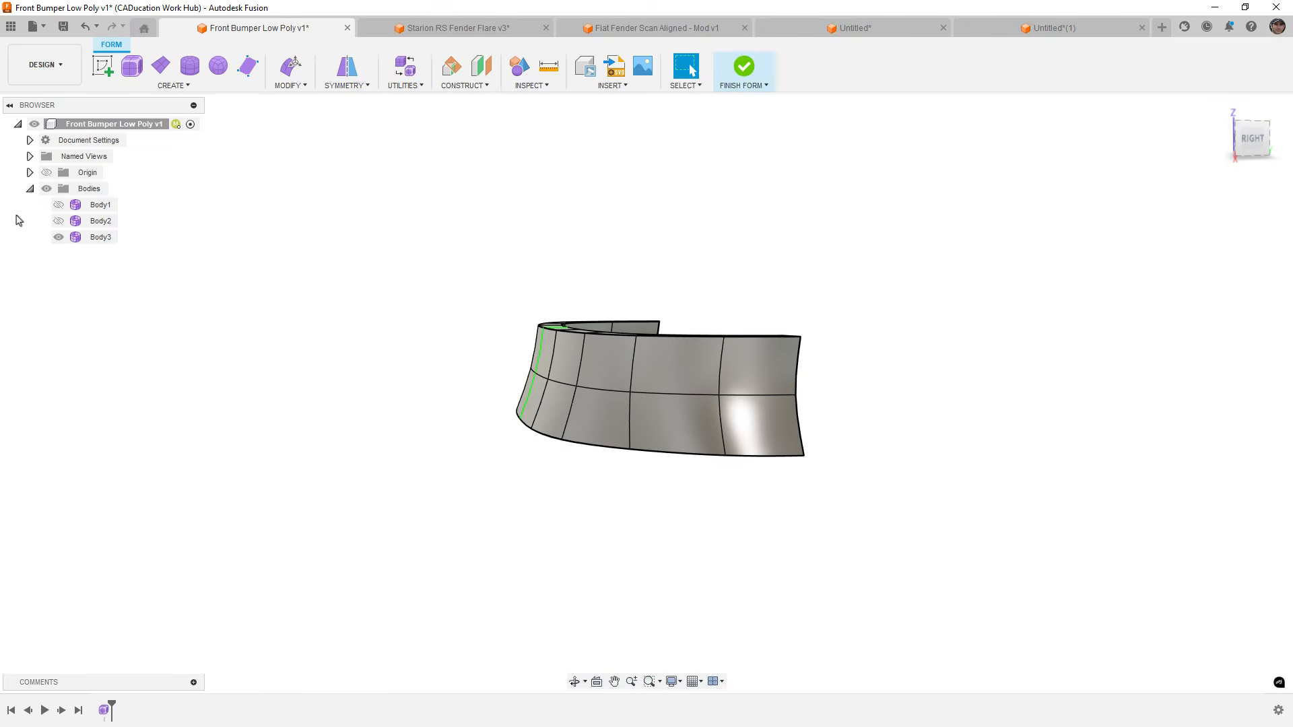
# Compare the bumper versions by showing Body2, the edited copy and Body1 one at a time.
pyautogui.click(59, 221)
pyautogui.click(59, 237)
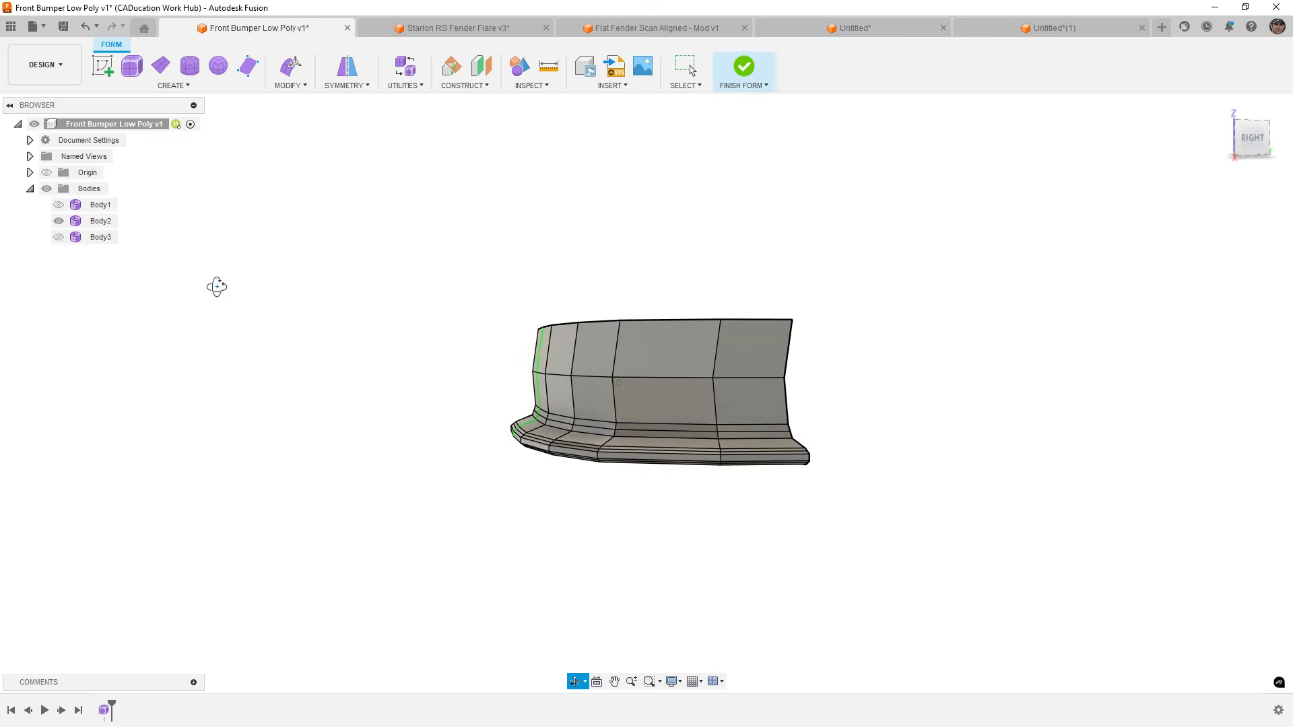
pyautogui.click(58, 221)
pyautogui.click(58, 237)
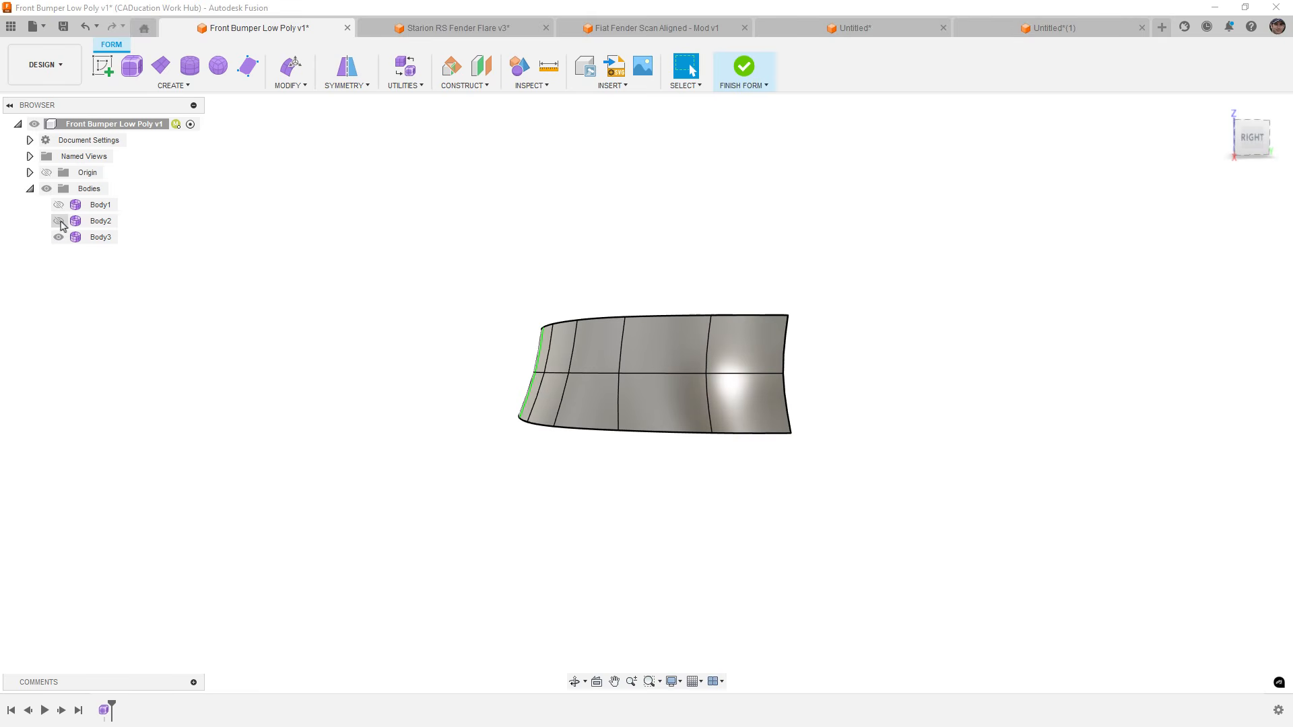
pyautogui.click(59, 204)
pyautogui.click(59, 237)
pyautogui.keyDown('shift'); pyautogui.moveTo(254, 297); pyautogui.dragTo(320, 329, button='middle'); pyautogui.keyUp('shift')
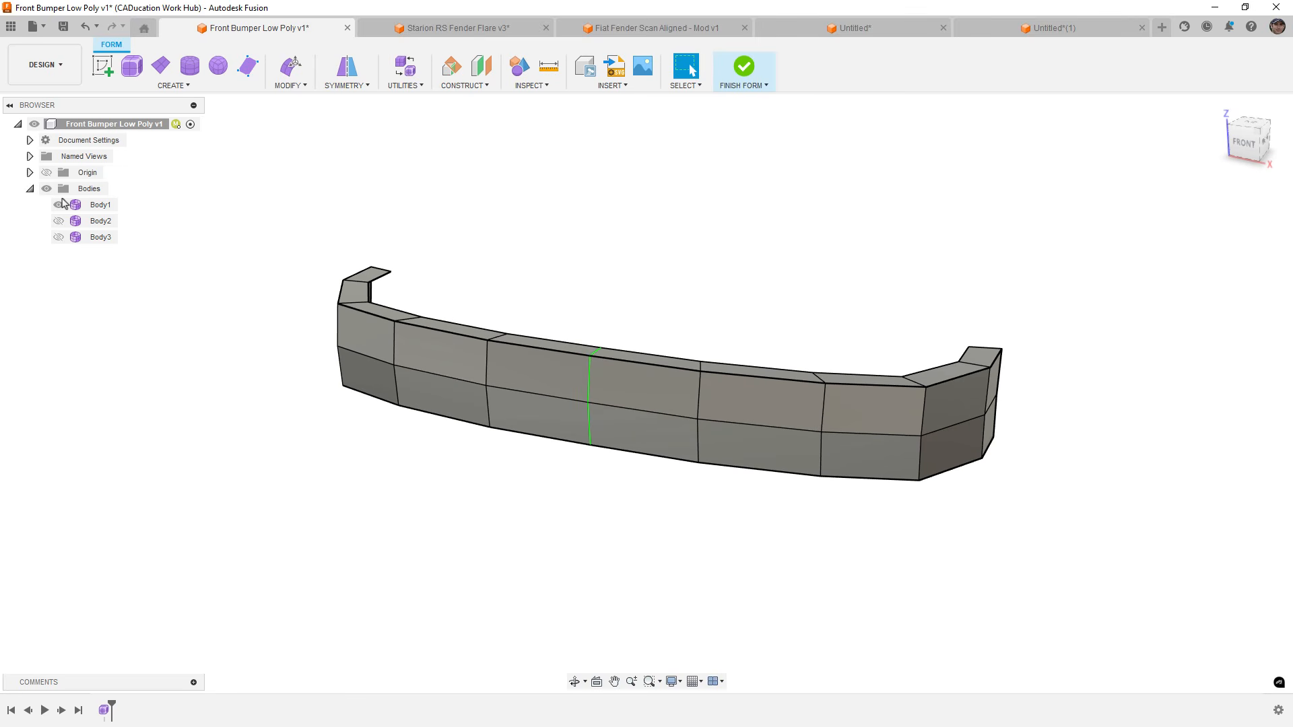
# Hide Body1 and show Body2, the bumper with the lip, as the only displayed body.
pyautogui.click(60, 209)
pyautogui.click(58, 205)
pyautogui.click(58, 221)
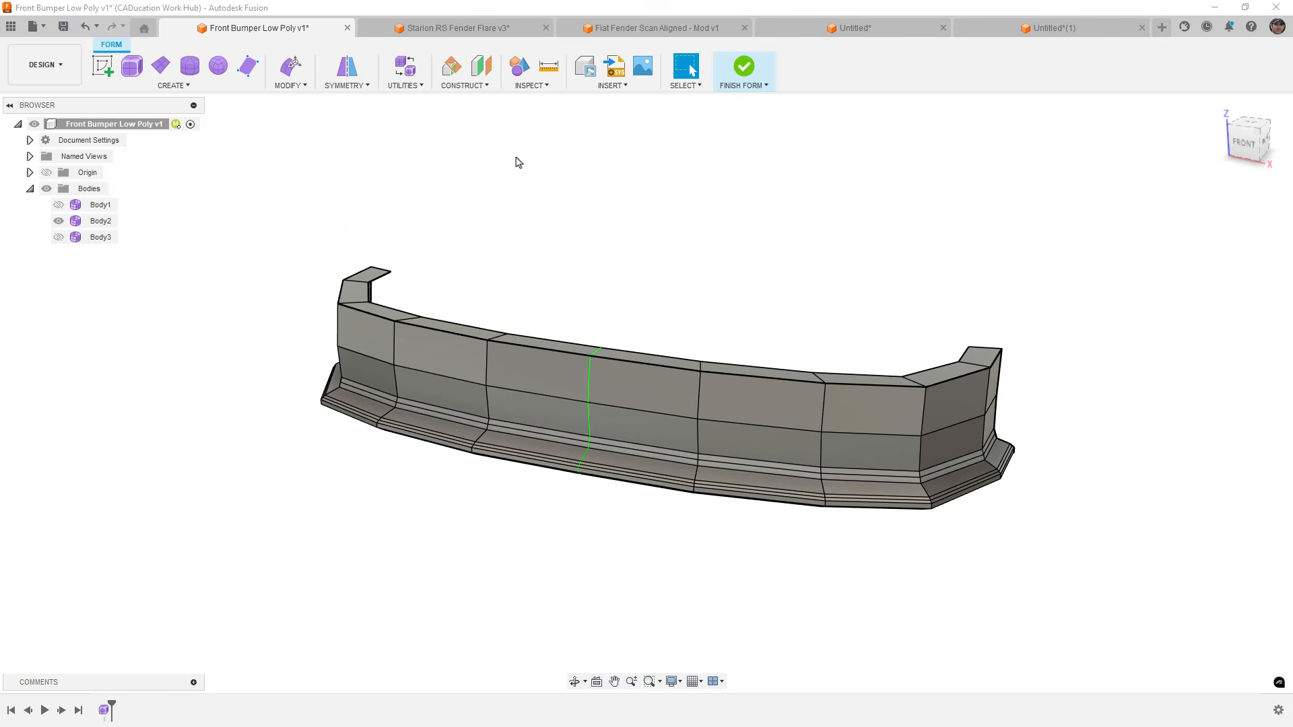
# Check the timeline settings for the Do not capture Design History option and close them unchanged.
pyautogui.click(1279, 711)
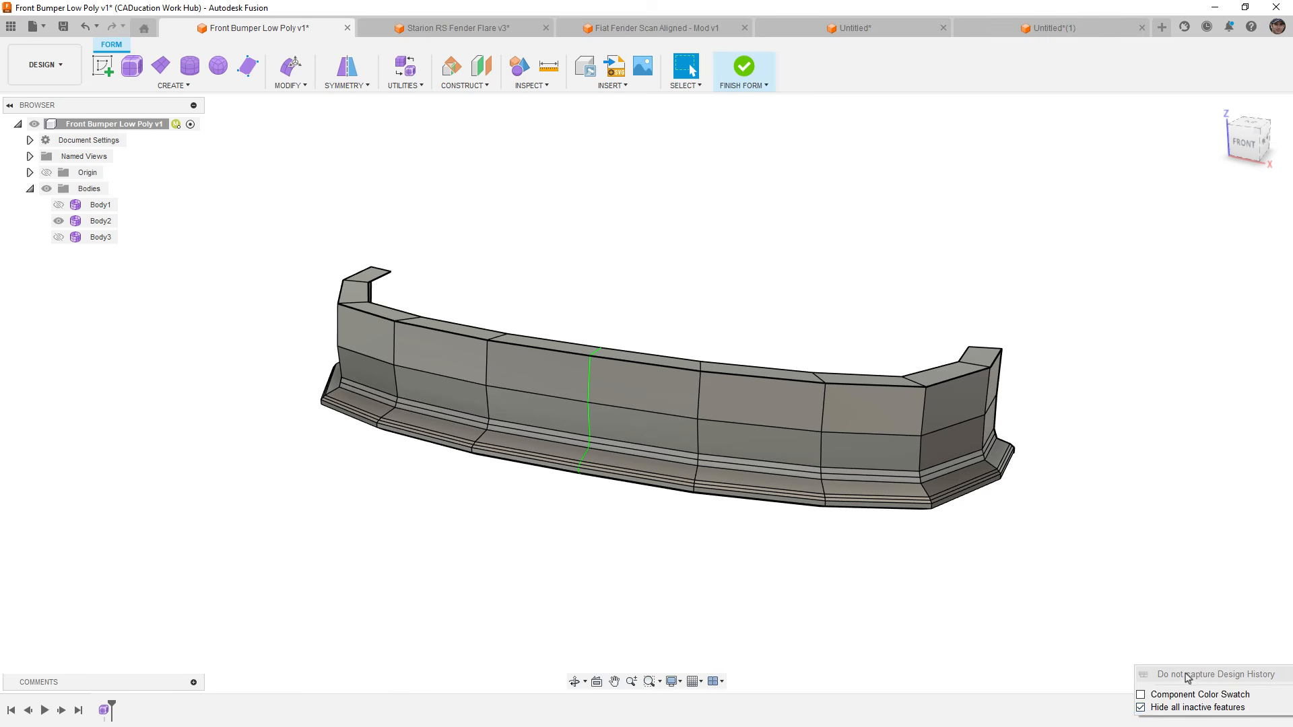
pyautogui.click(765, 355)
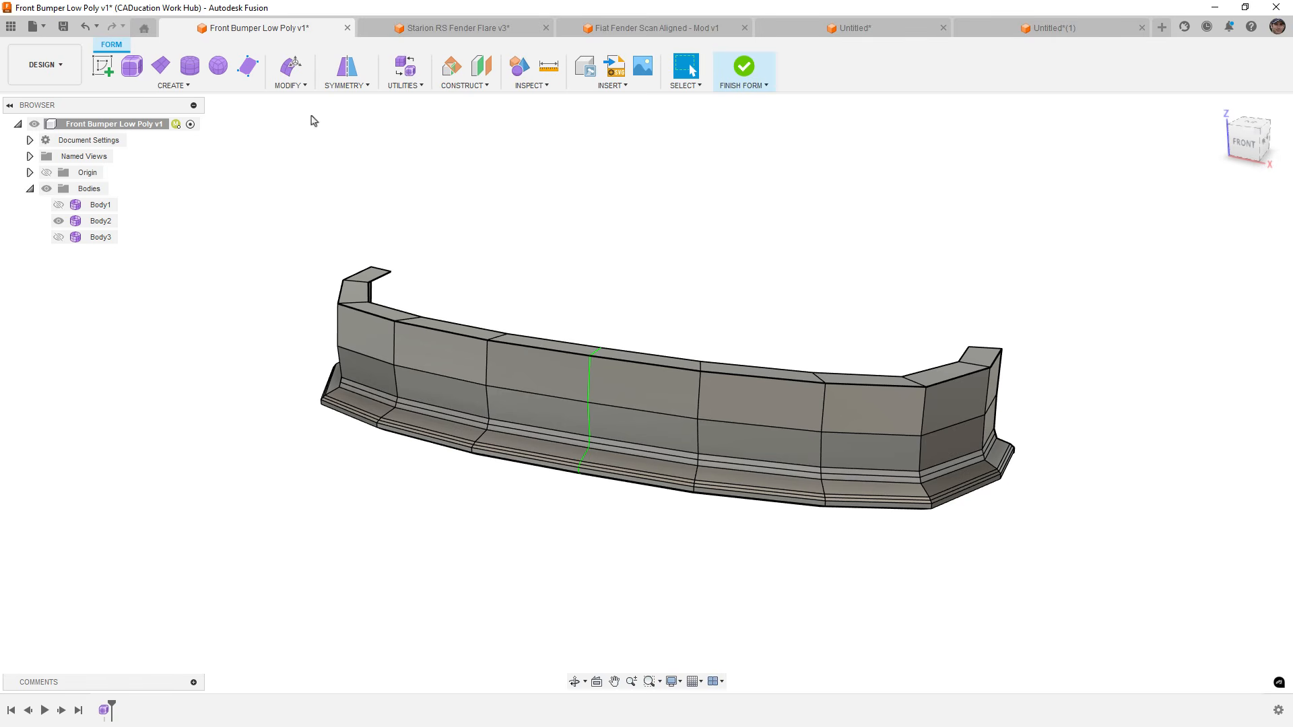
# Convert Body2 from T-Splines to BRep as a new body, keeping the edge loop above the lip.
pyautogui.click(90, 222)
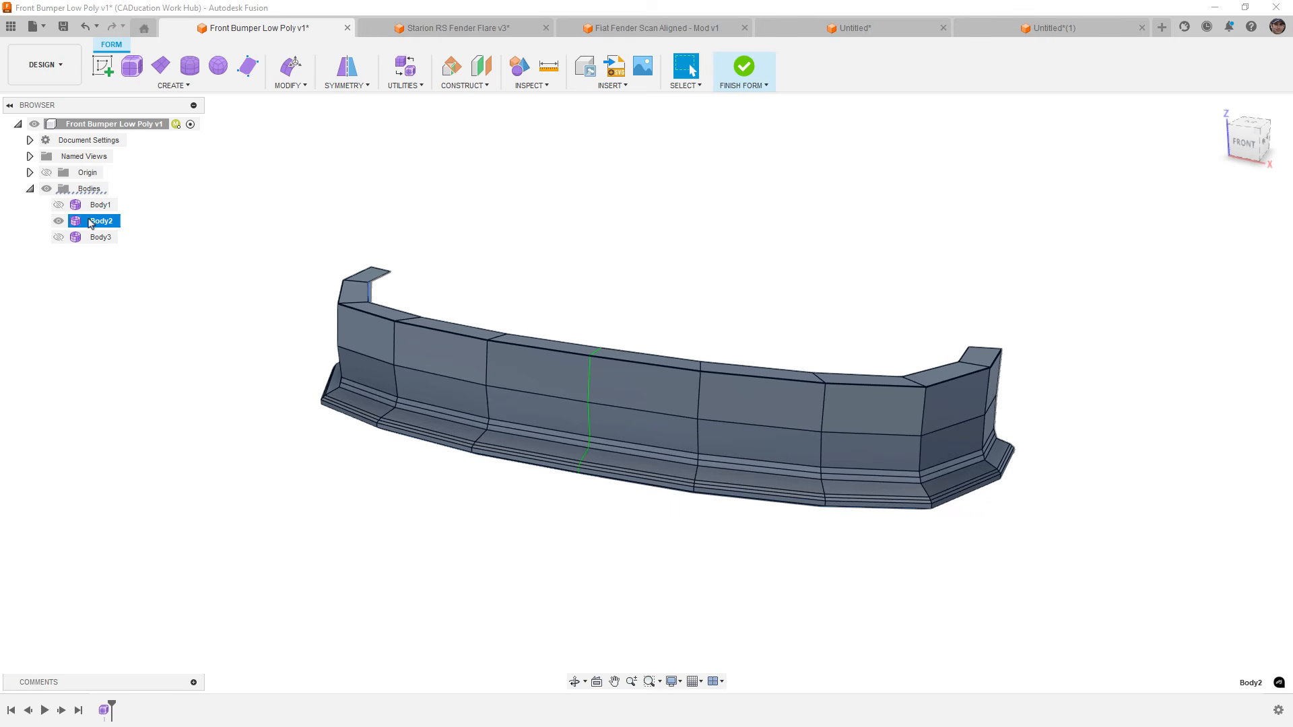
pyautogui.click(410, 88)
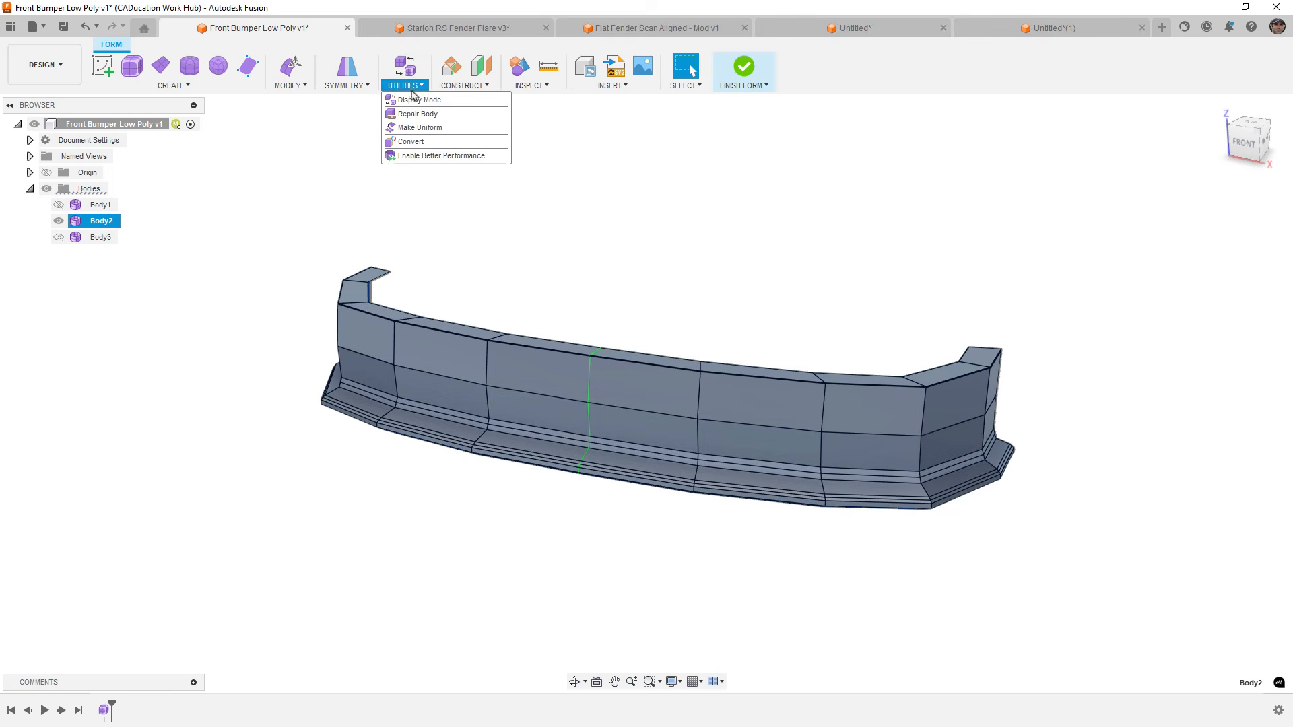
pyautogui.click(421, 142)
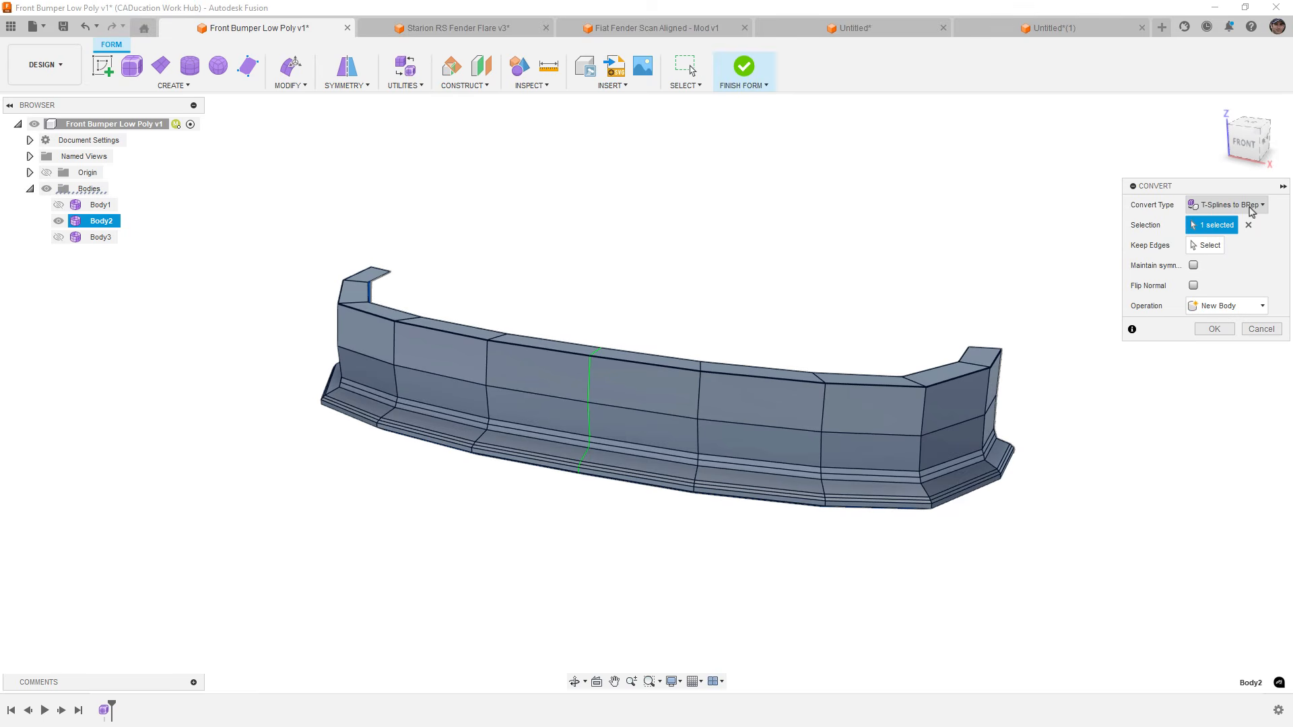
pyautogui.click(1251, 205)
pyautogui.click(1251, 209)
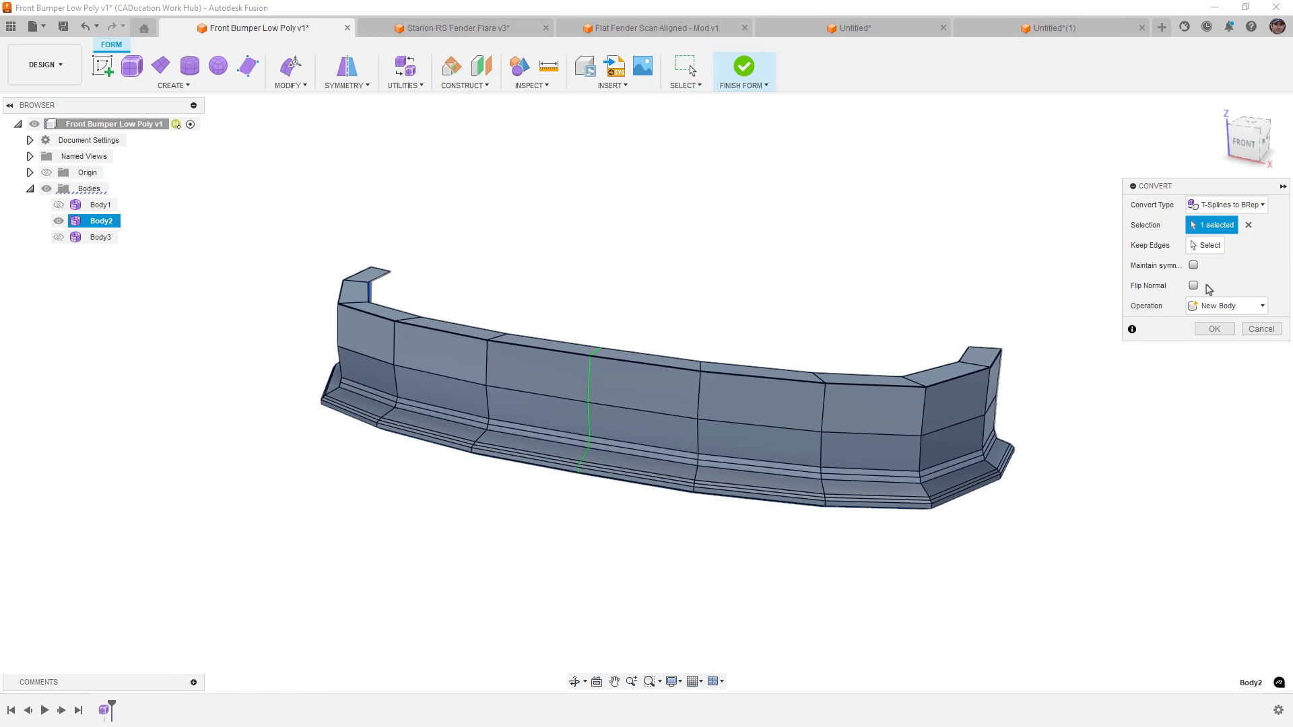
pyautogui.click(1206, 246)
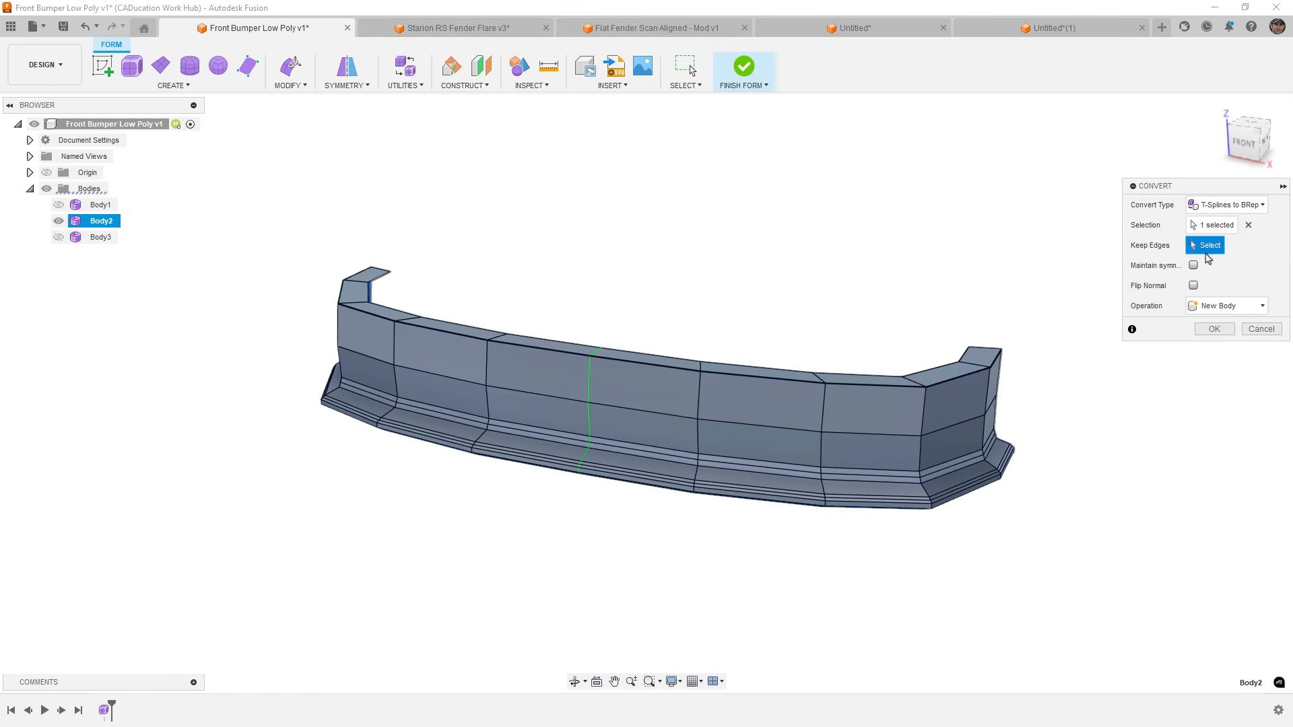
pyautogui.doubleClick(642, 450)
pyautogui.click(1213, 328)
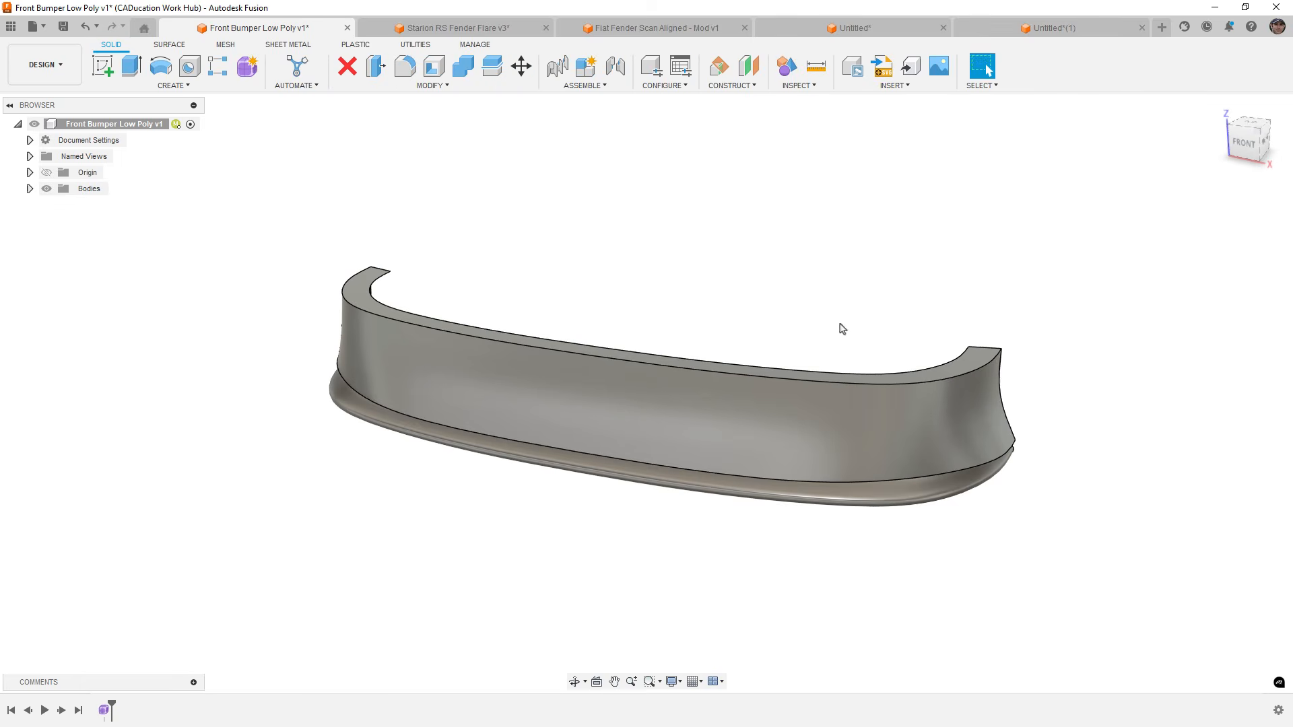
# Hide Body1 and Body3 so only the converted Body2 is displayed.
pyautogui.keyDown('shift'); pyautogui.moveTo(785, 316); pyautogui.dragTo(700, 269, button='middle'); pyautogui.keyUp('shift')
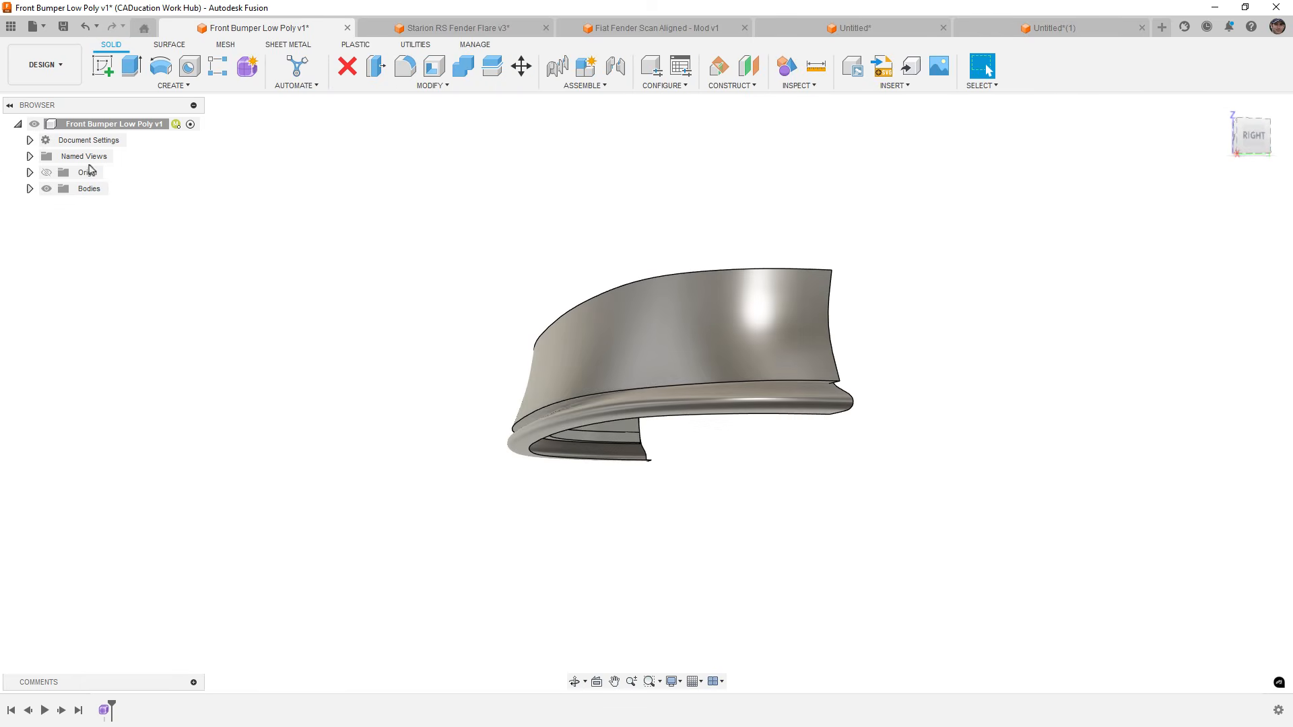
pyautogui.click(29, 188)
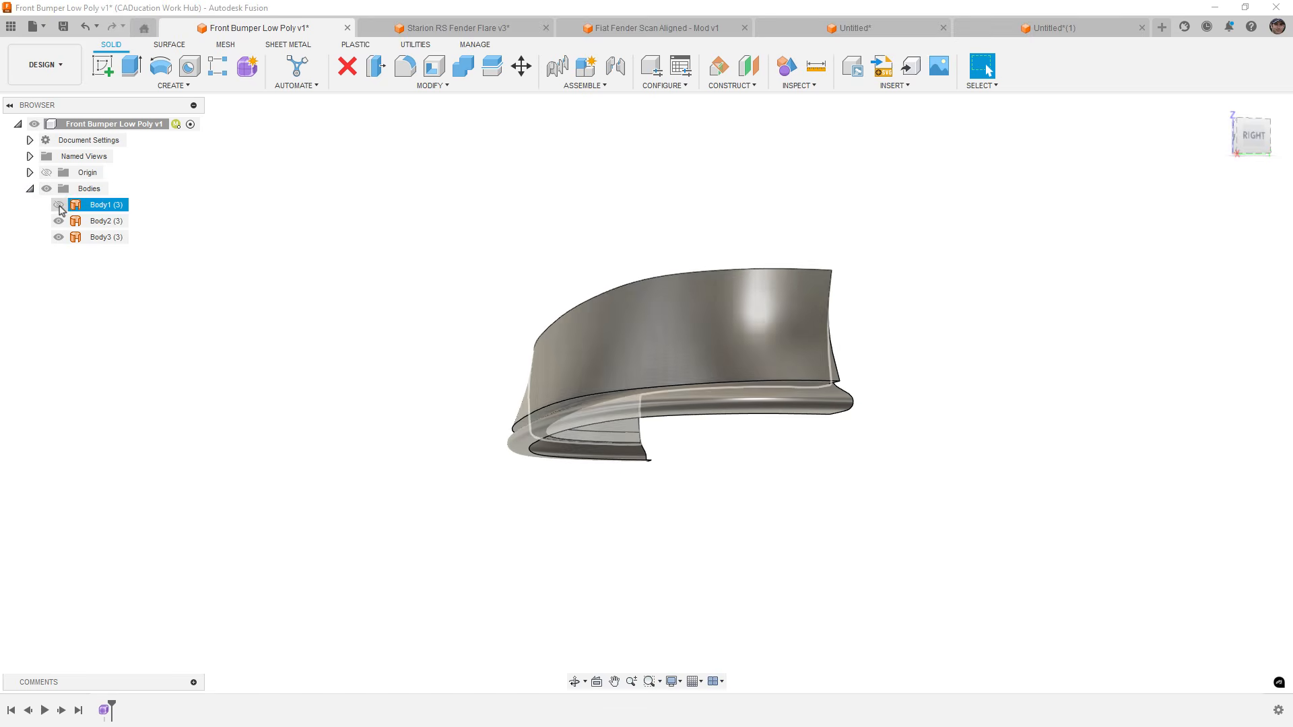
pyautogui.click(59, 205)
pyautogui.click(60, 240)
# Select the kept edge above the lip on Body2, examine it, and clear the selection.
pyautogui.keyDown('shift'); pyautogui.moveTo(344, 251); pyautogui.dragTo(379, 274, button='middle'); pyautogui.keyUp('shift')
pyautogui.click(534, 410)
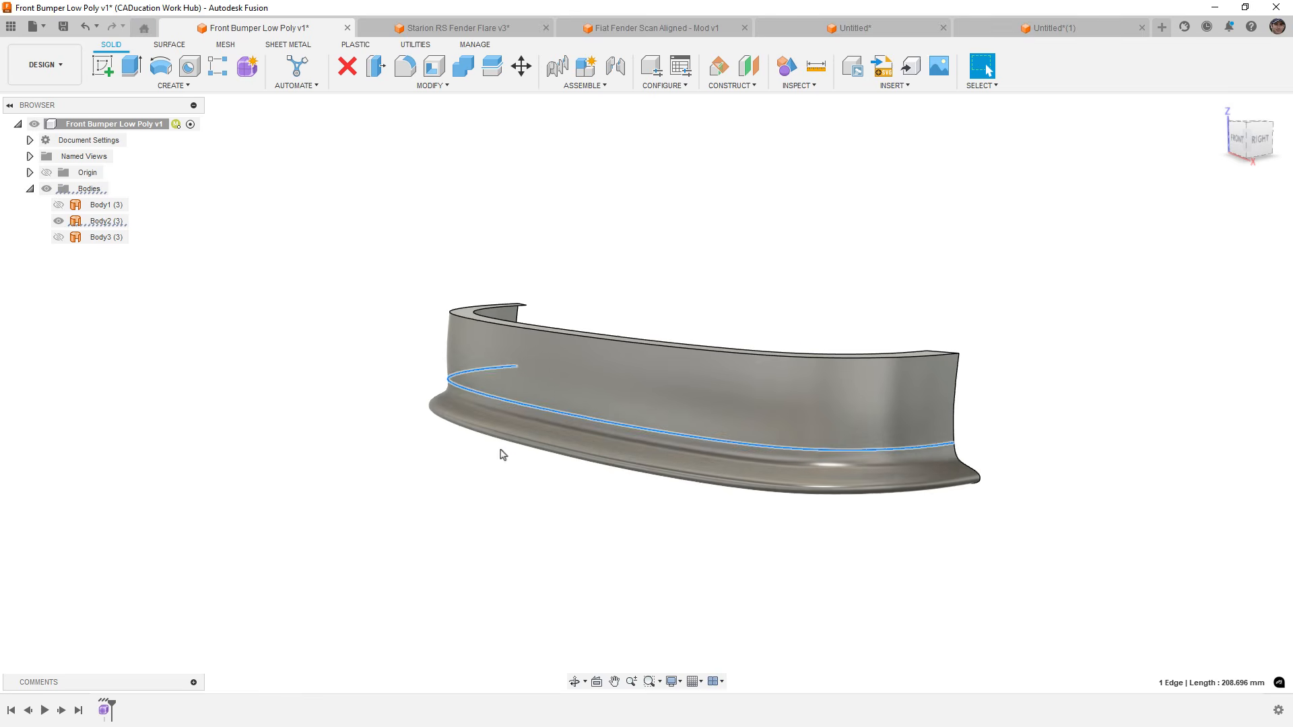
pyautogui.moveTo(499, 453)
pyautogui.keyDown('shift'); pyautogui.mouseDown(button='middle')
pyautogui.moveTo(465, 447)
pyautogui.moveTo(524, 453)
pyautogui.mouseUp(button='middle'); pyautogui.keyUp('shift')
pyautogui.click(518, 437)
pyautogui.click(597, 288)
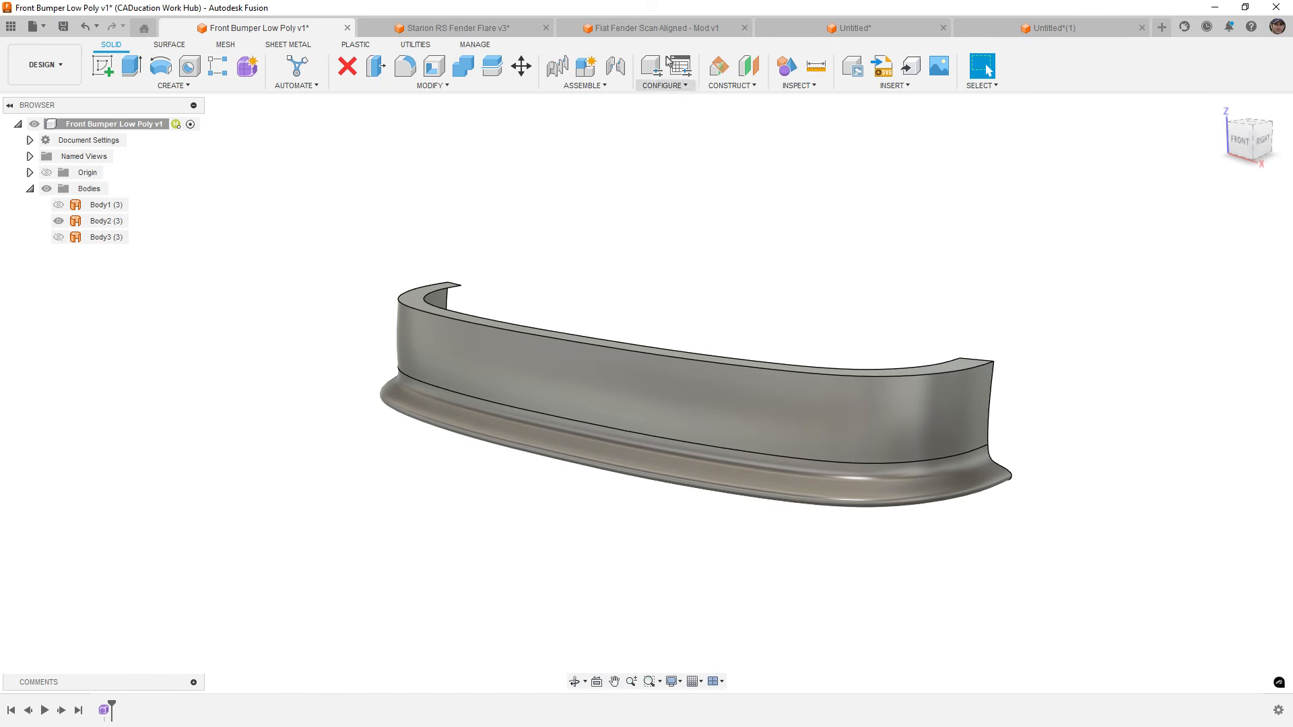
# Switch to the Fiat Fender Scan Aligned document and set the fender body to smooth display.
pyautogui.click(674, 30)
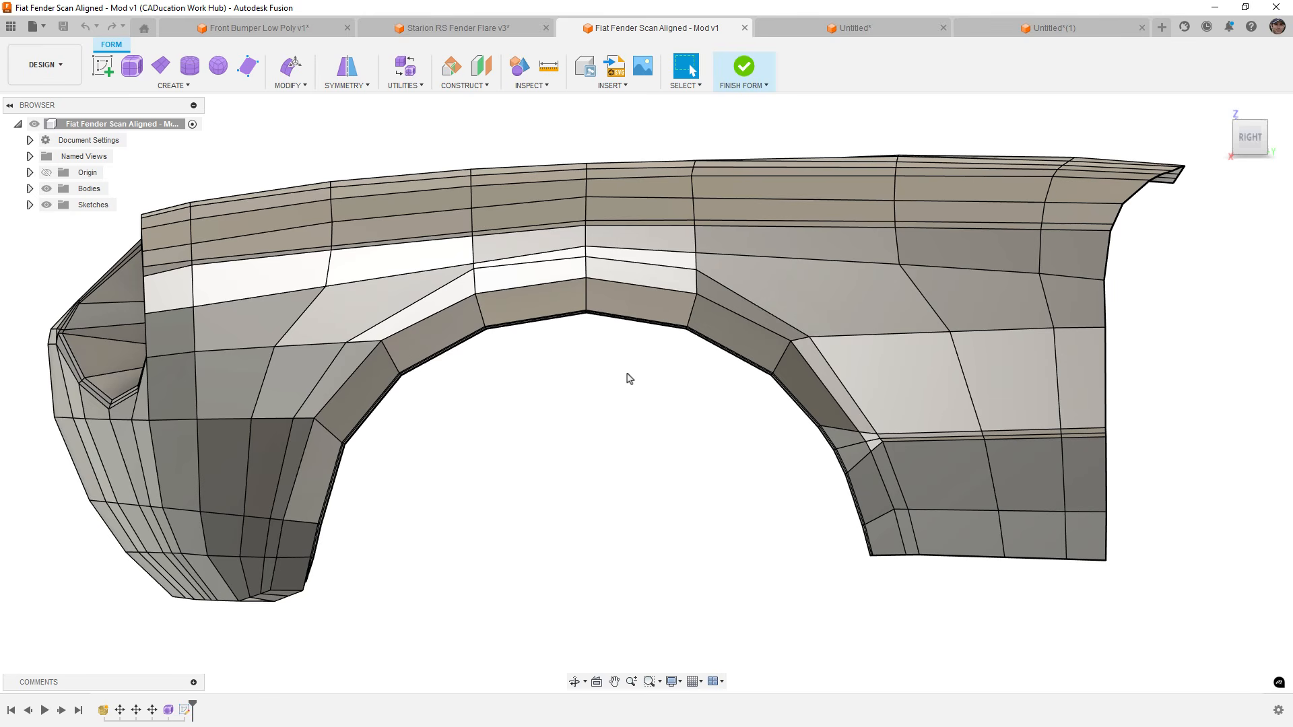
pyautogui.scroll(-2, 700, 364)
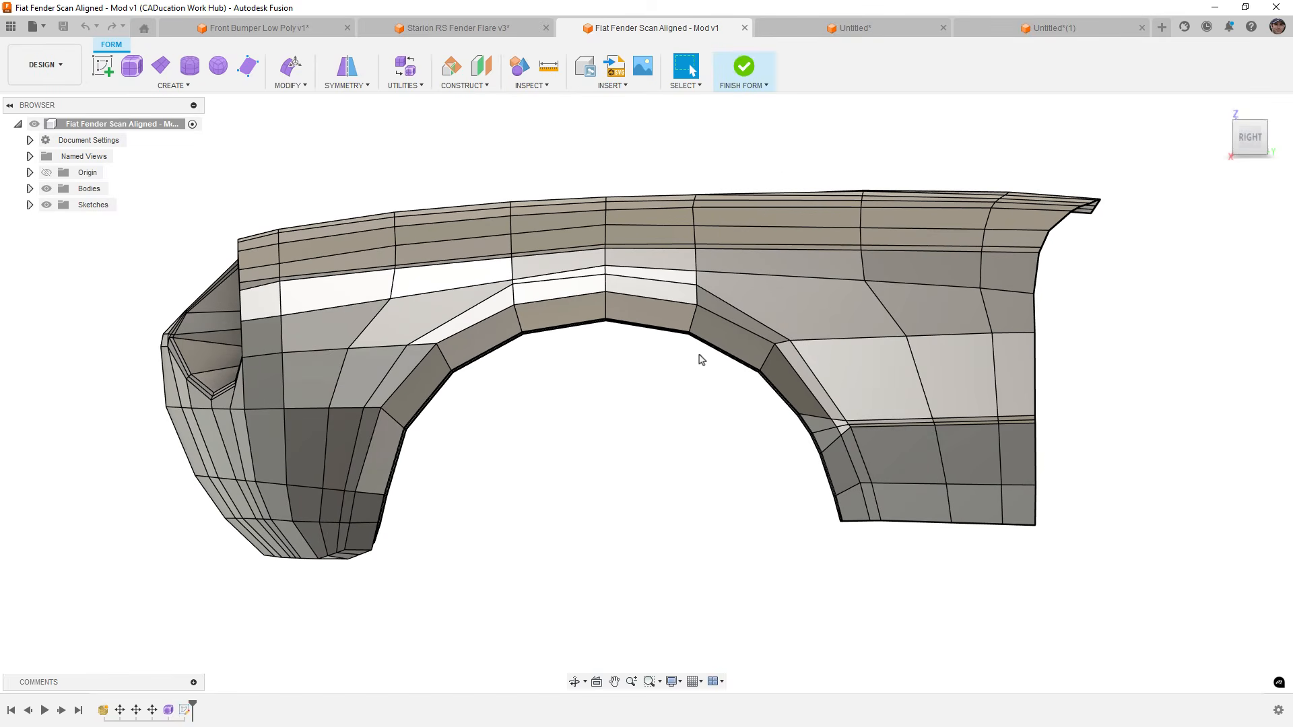
pyautogui.click(705, 324)
pyautogui.hotkey('alt', '3')
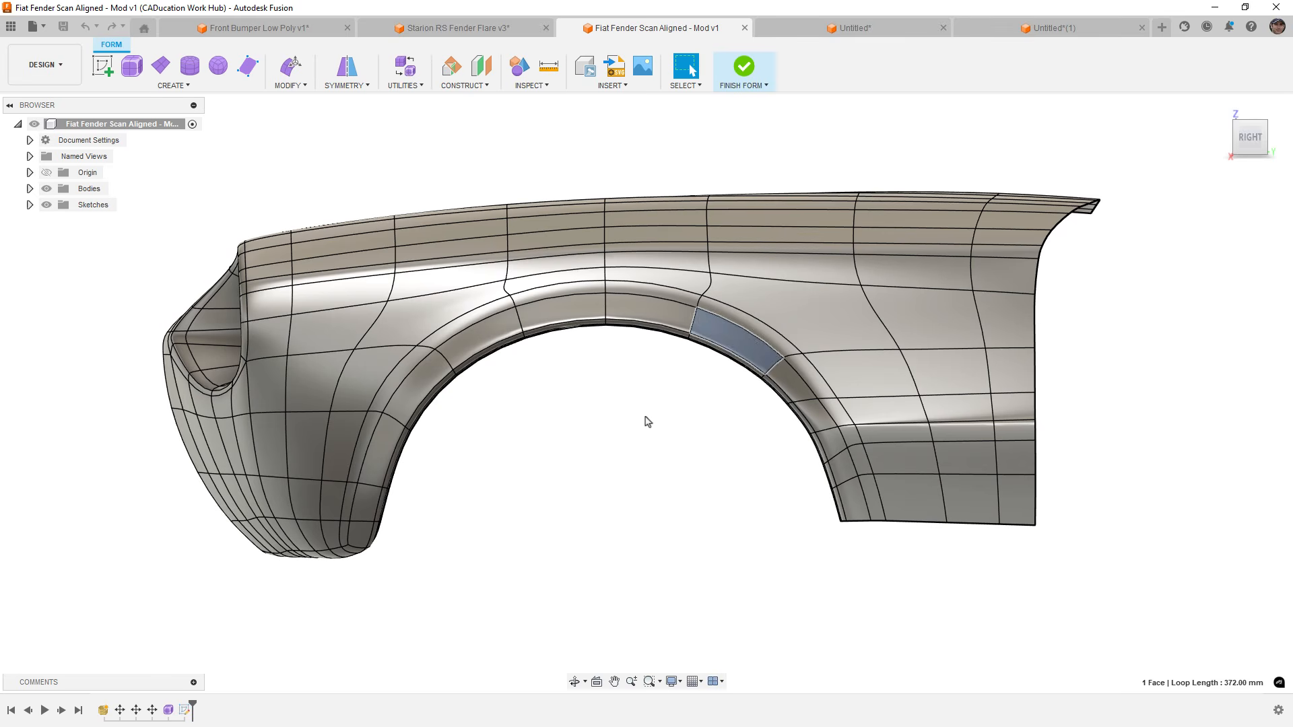
pyautogui.click(647, 421)
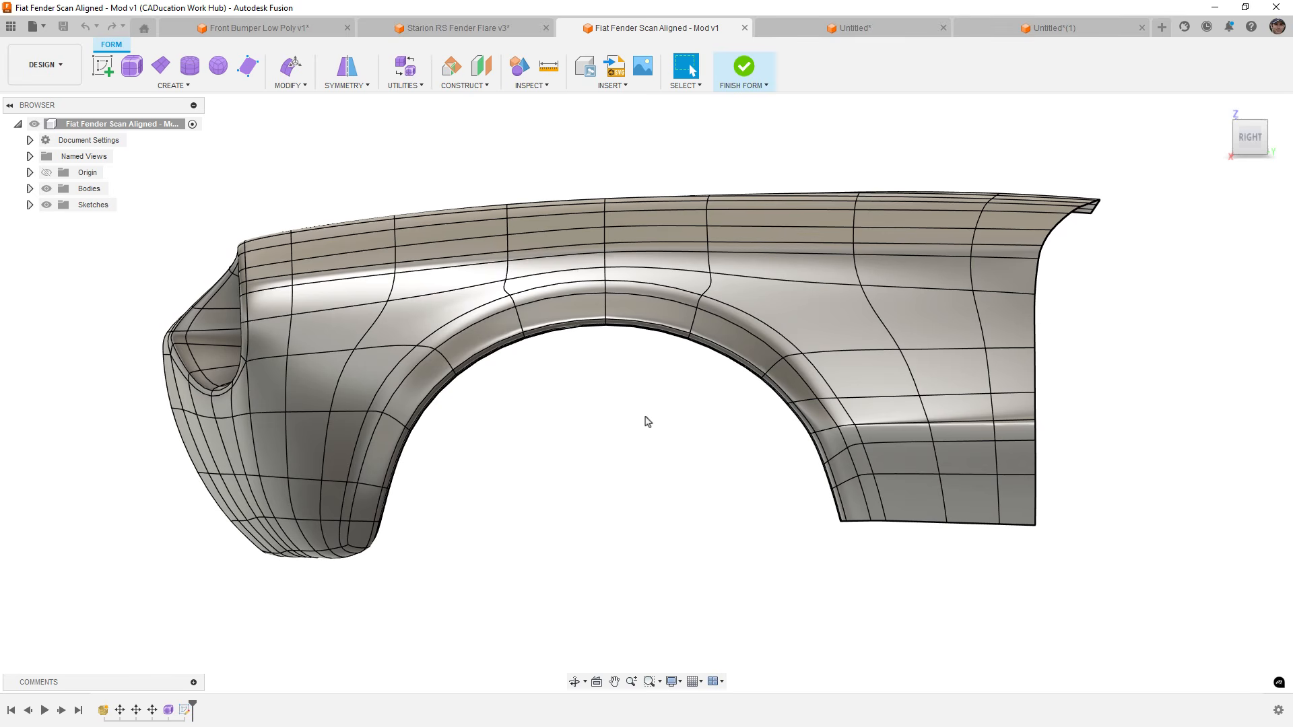
pyautogui.scroll(-1, 699, 427)
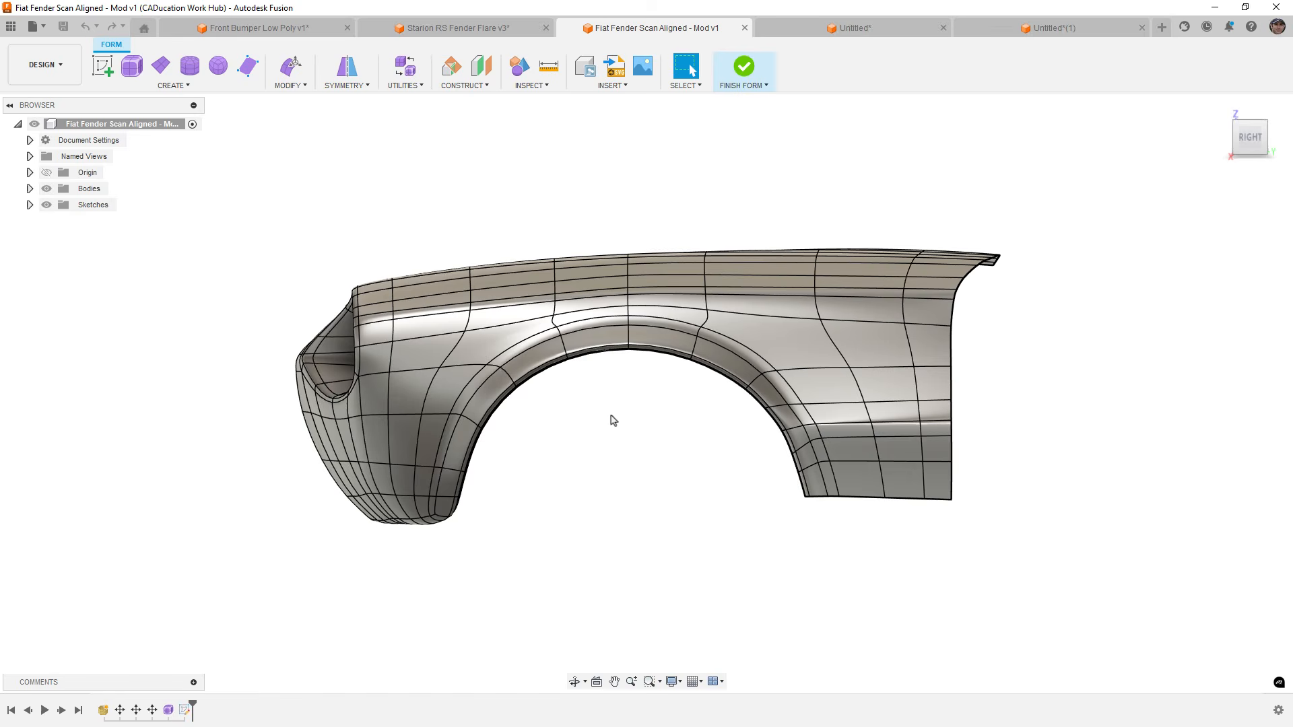
pyautogui.keyDown('shift'); pyautogui.moveTo(612, 422); pyautogui.dragTo(684, 423, button='middle'); pyautogui.keyUp('shift')
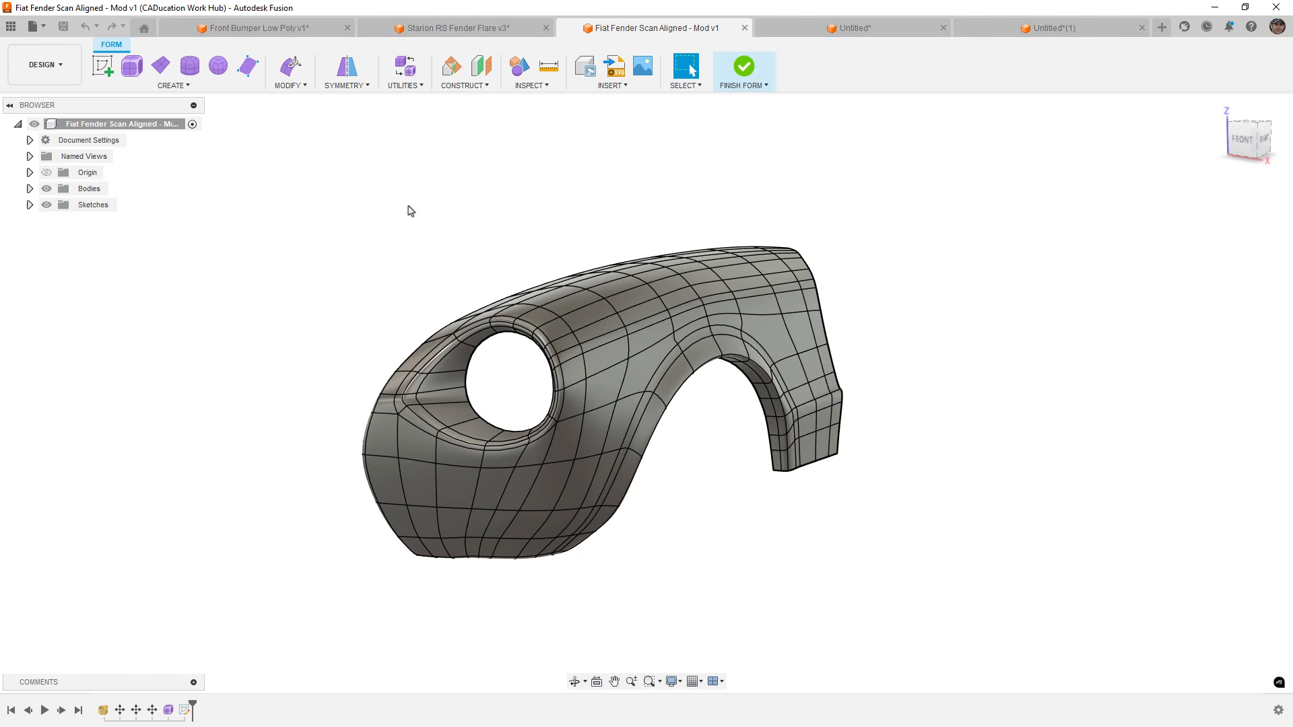
# Run a Curvature Map Analysis on the fender body and view the headlight opening.
pyautogui.click(545, 87)
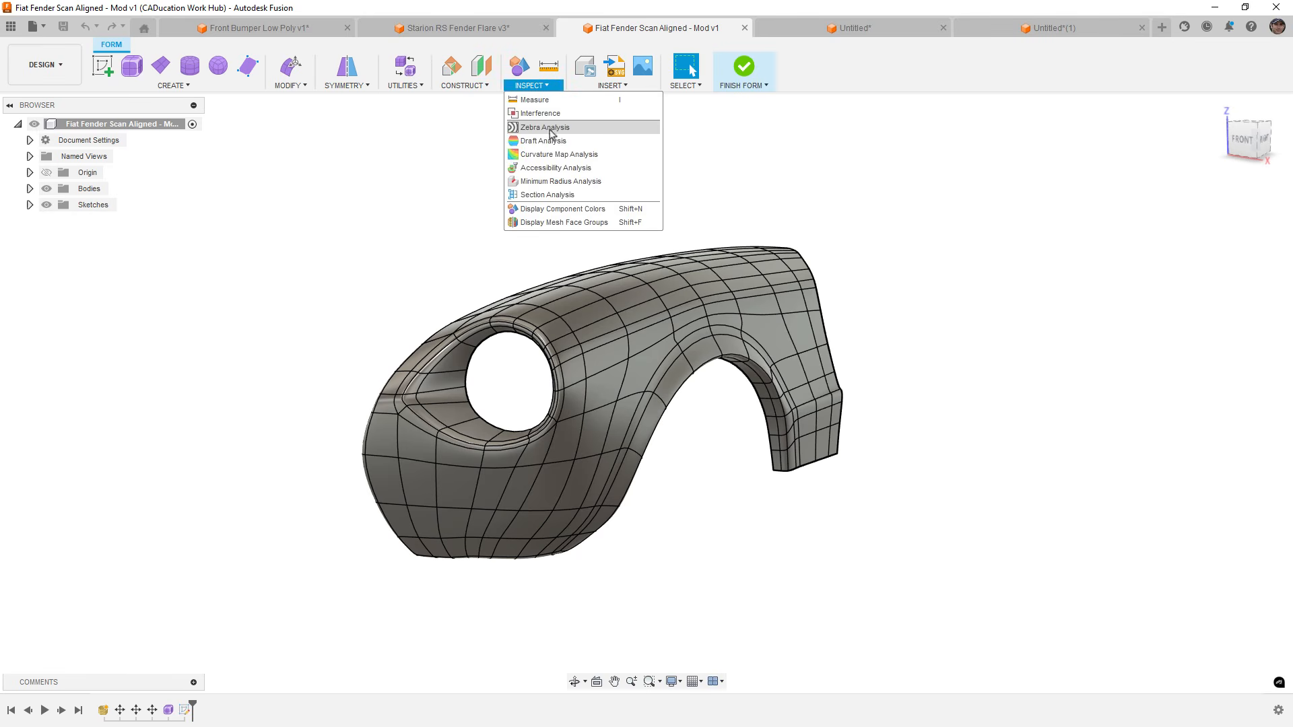
pyautogui.click(555, 155)
pyautogui.click(652, 346)
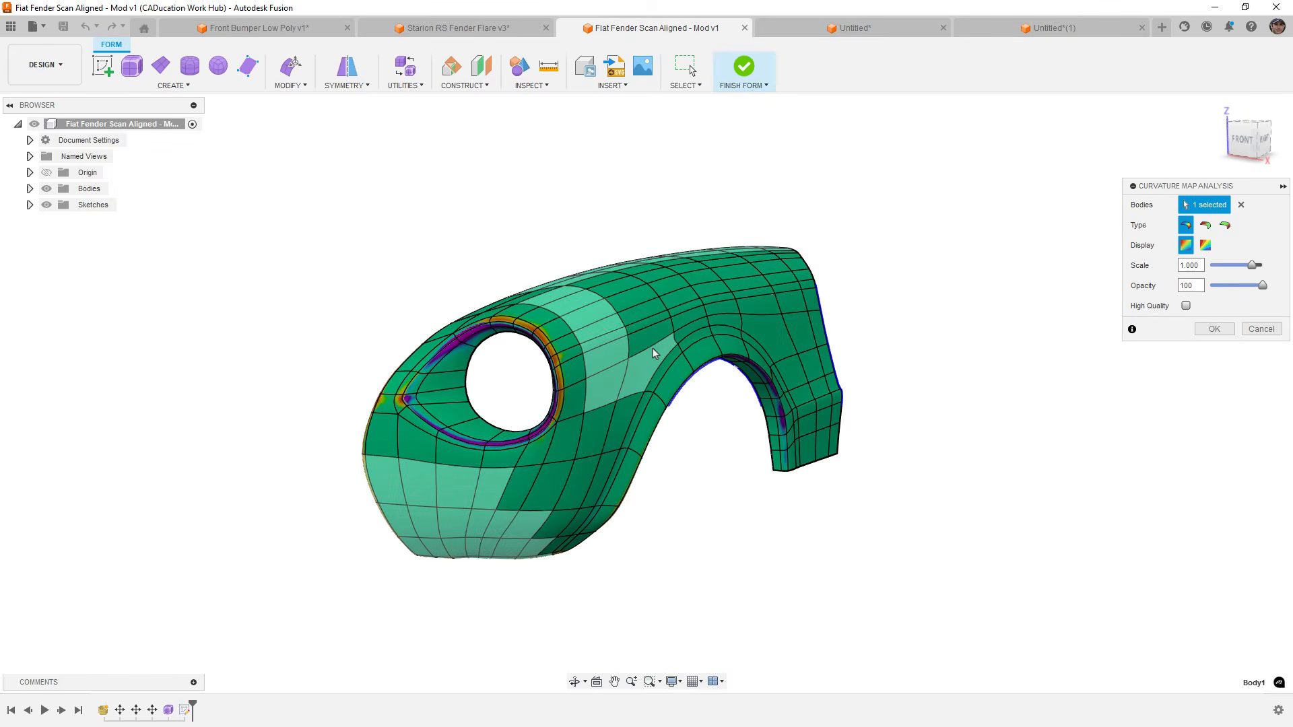
pyautogui.keyDown('shift'); pyautogui.moveTo(398, 454); pyautogui.dragTo(398, 414, button='middle'); pyautogui.keyUp('shift')
pyautogui.scroll(2, 424, 353)
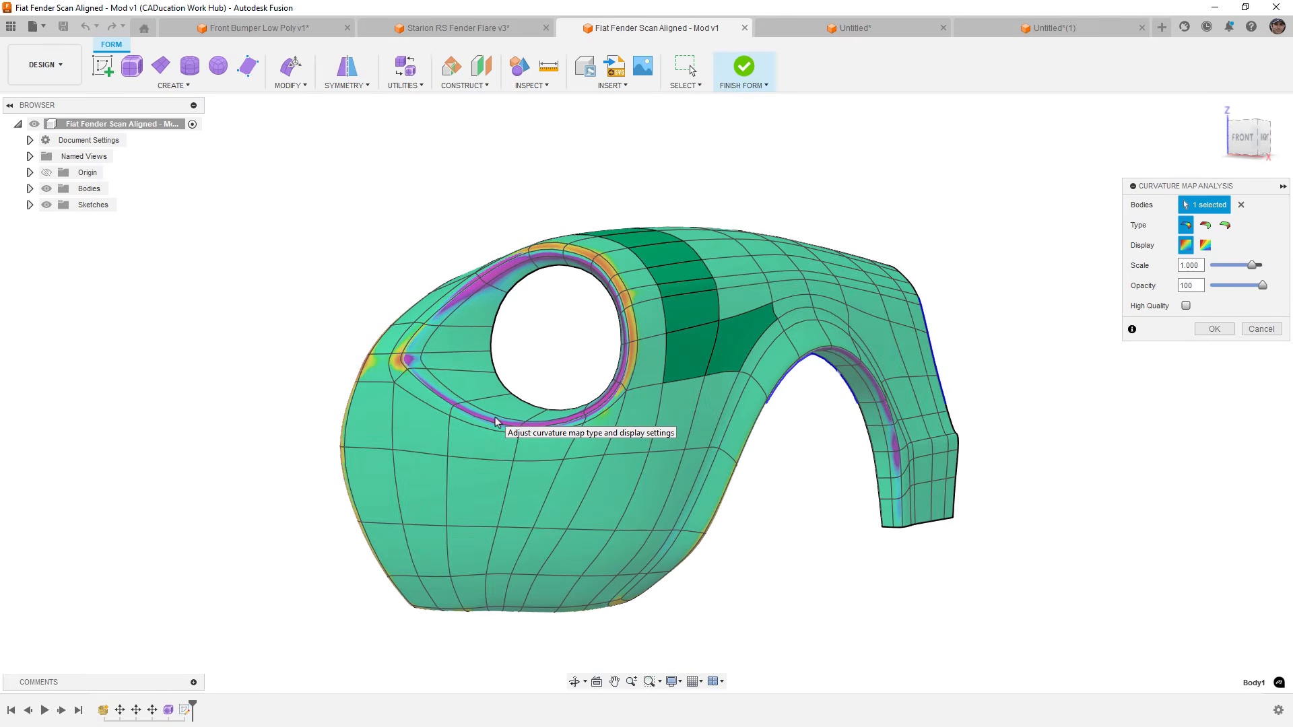
# Examine the curvature colors between the headlight opening and the fender's inner edge, and cancel the analysis.
pyautogui.moveTo(495, 422)
pyautogui.keyDown('shift'); pyautogui.mouseDown(button='middle')
pyautogui.moveTo(477, 413)
pyautogui.moveTo(495, 417)
pyautogui.mouseUp(button='middle'); pyautogui.keyUp('shift')
pyautogui.moveTo(754, 446); pyautogui.dragTo(683, 420, button='middle')
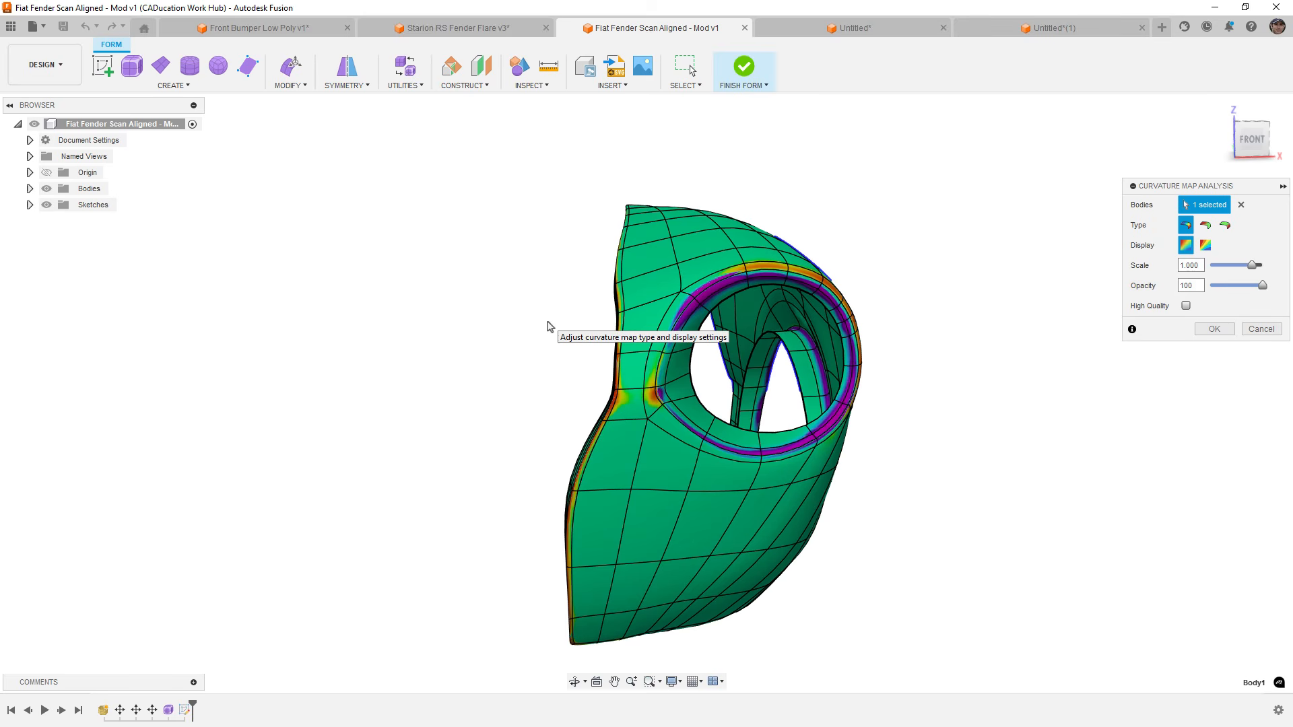
pyautogui.keyDown('shift'); pyautogui.moveTo(550, 357); pyautogui.dragTo(757, 419, button='middle'); pyautogui.keyUp('shift')
pyautogui.scroll(6, 799, 366)
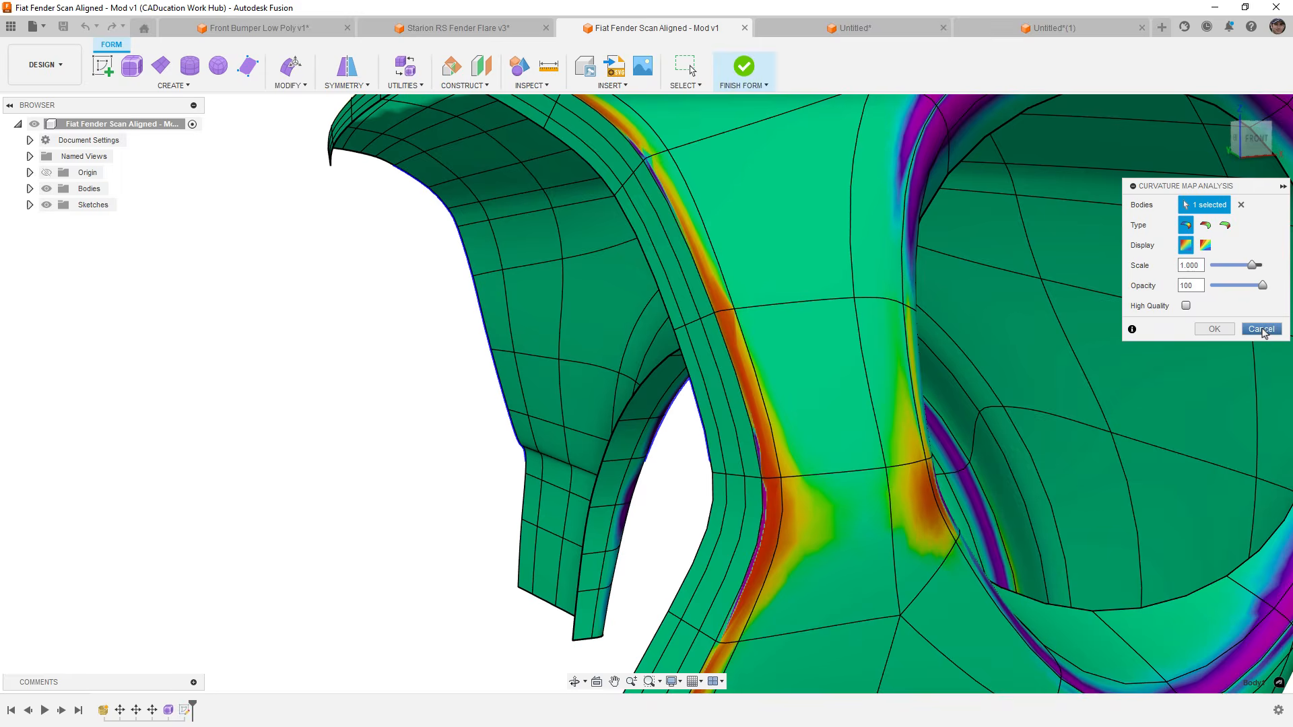
pyautogui.click(1261, 329)
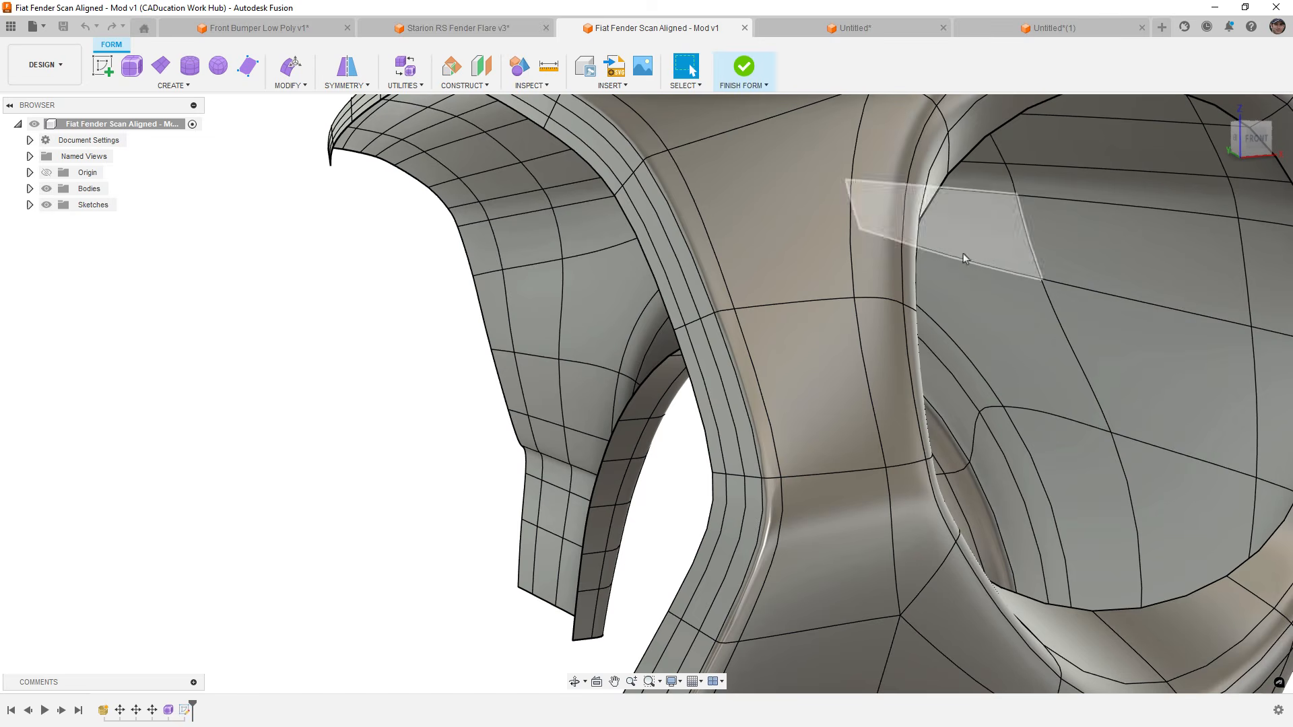
# Switch to the Starion RS Fender Flare document and examine the two adjoining return faces beneath the flare, just behind the wheel arch.
pyautogui.click(503, 29)
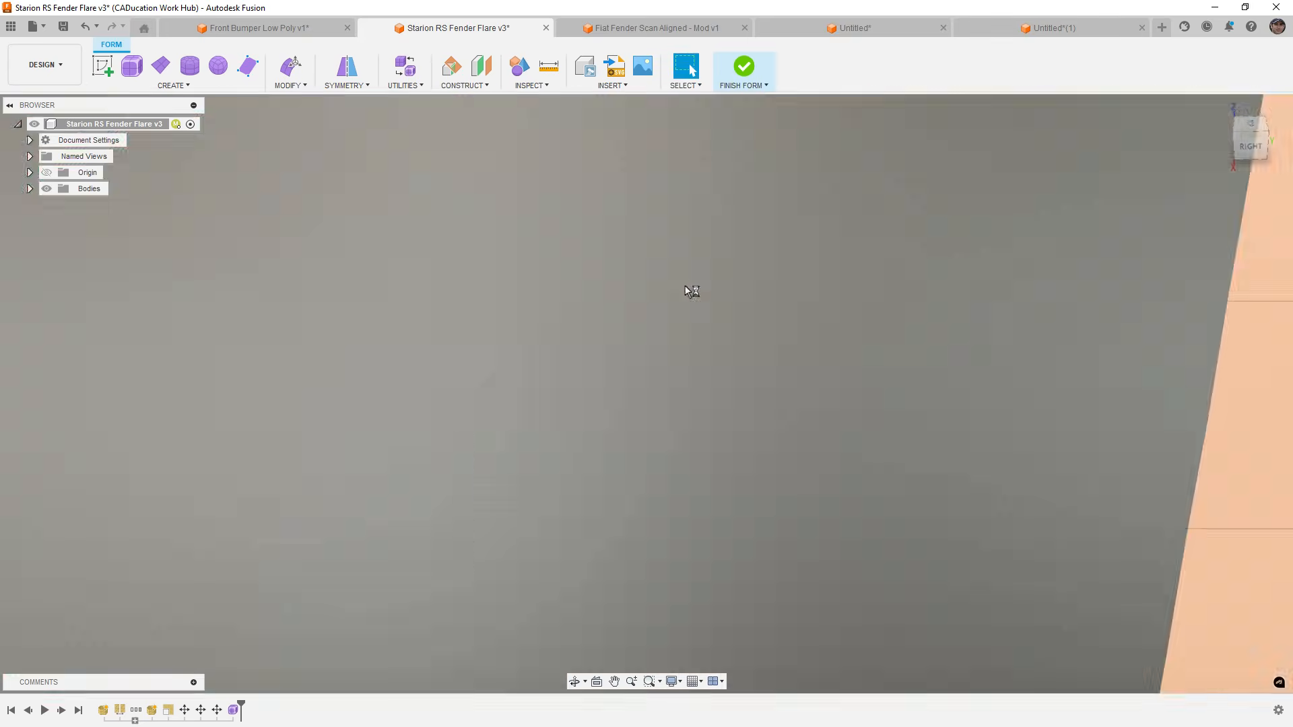
pyautogui.middleClick(684, 287)
pyautogui.middleClick(684, 287)
pyautogui.keyDown('shift'); pyautogui.moveTo(512, 473); pyautogui.dragTo(514, 333, button='middle'); pyautogui.keyUp('shift')
pyautogui.scroll(4, 336, 276)
pyautogui.scroll(3, 336, 276)
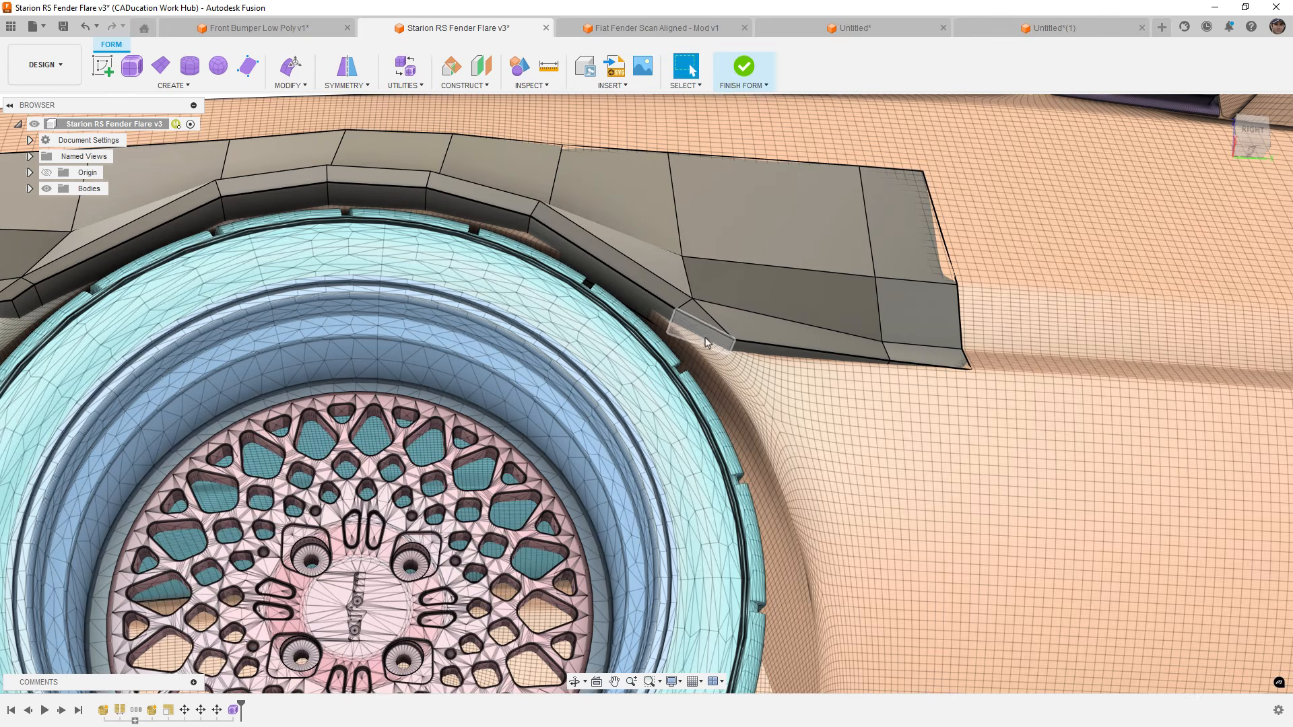
pyautogui.click(753, 356)
pyautogui.keyDown('shift'); pyautogui.click(707, 337); pyautogui.keyUp('shift')
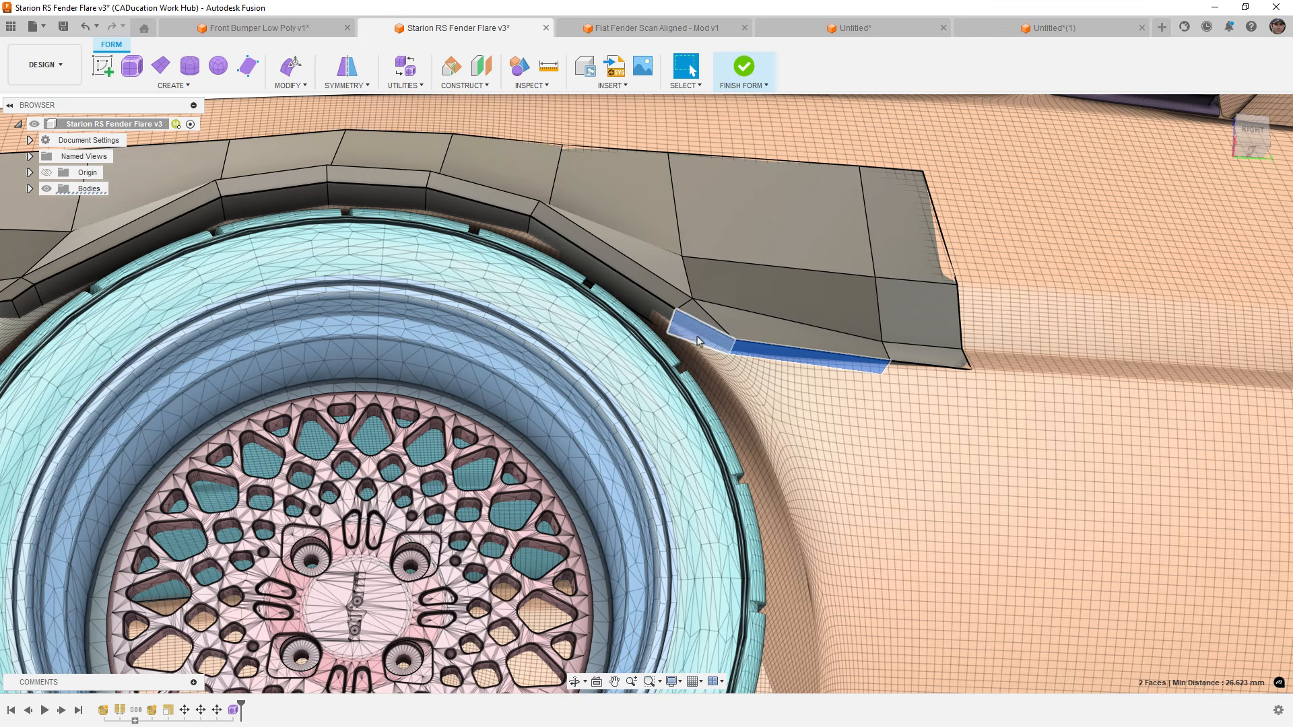
pyautogui.keyDown('shift'); pyautogui.moveTo(746, 385); pyautogui.dragTo(727, 376, button='middle'); pyautogui.keyUp('shift')
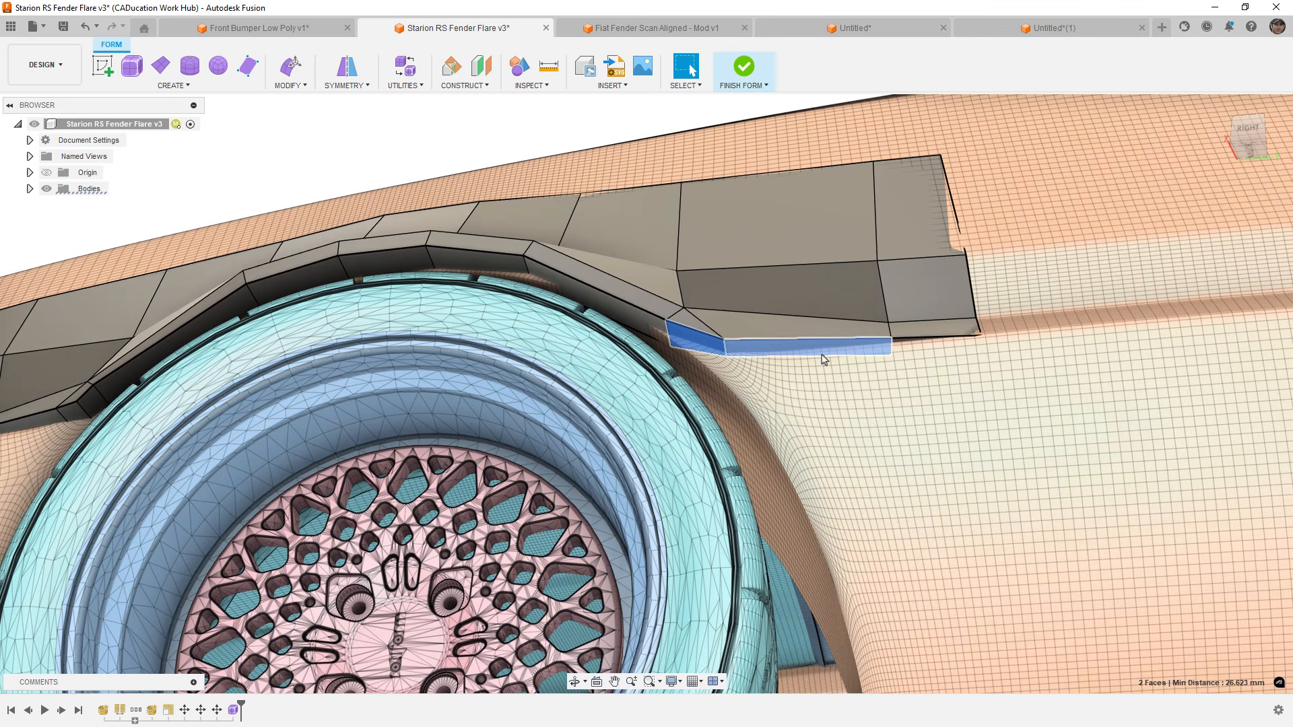
pyautogui.scroll(3, 899, 346)
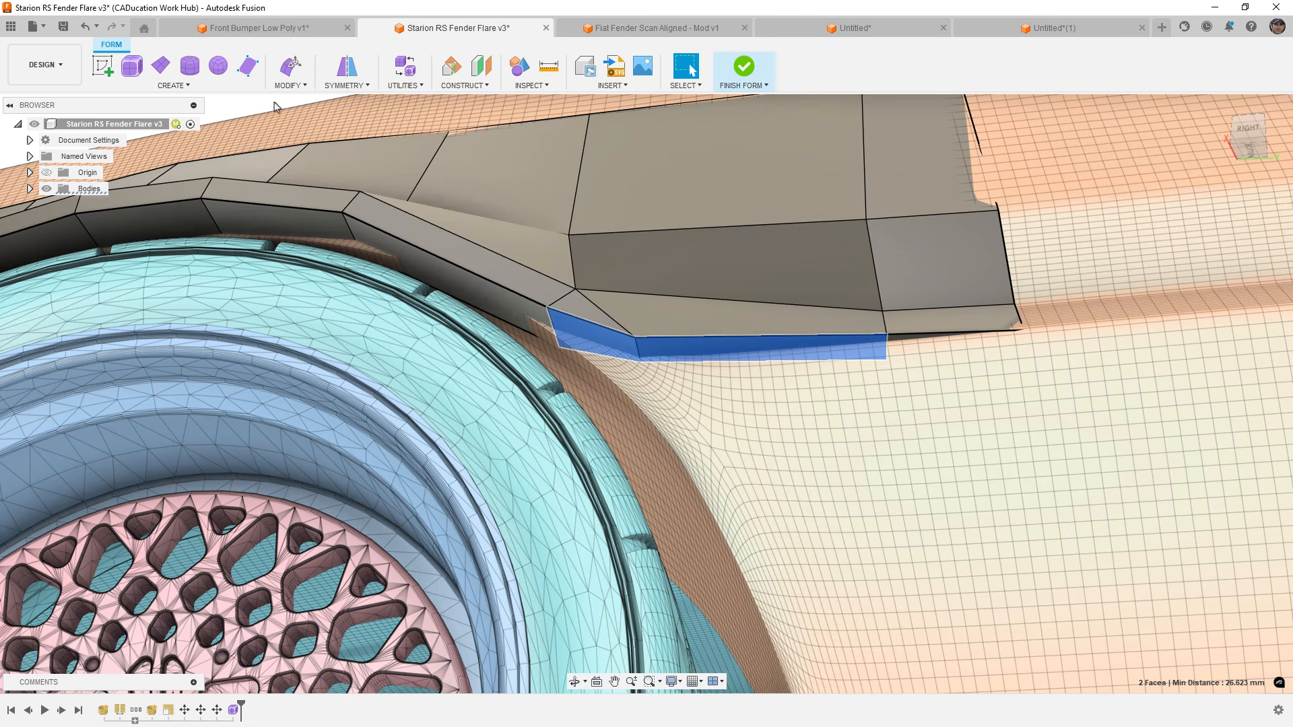
pyautogui.press('Escape')
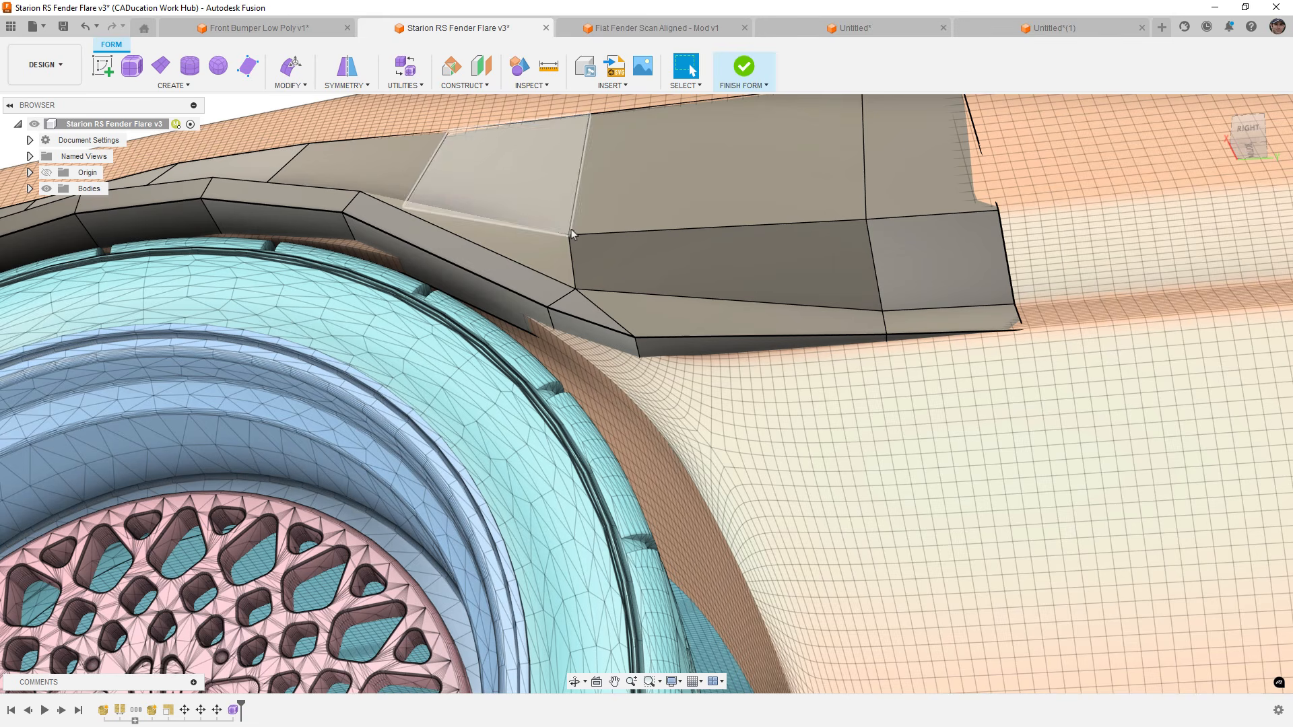
# Check the flare's lower return by selecting the wheel arch face, the rearmost face and the rear corner vertex in turn.
pyautogui.click(572, 350)
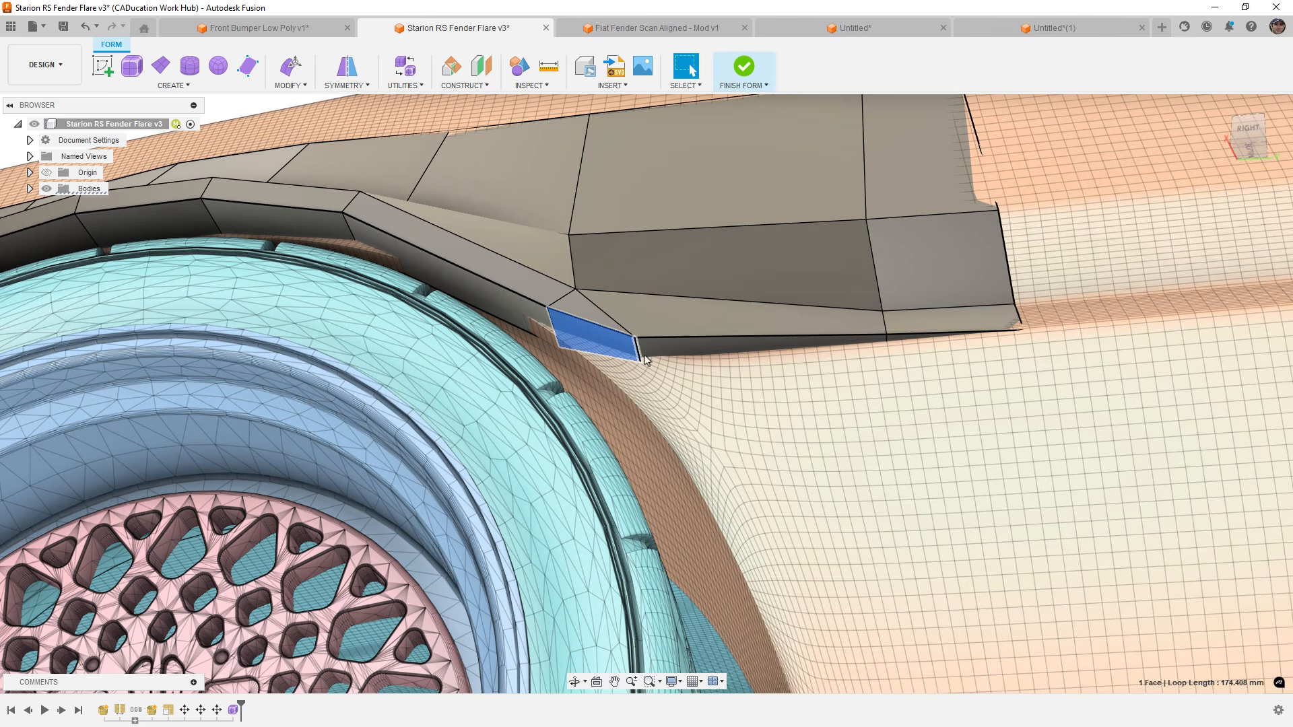
pyautogui.click(929, 351)
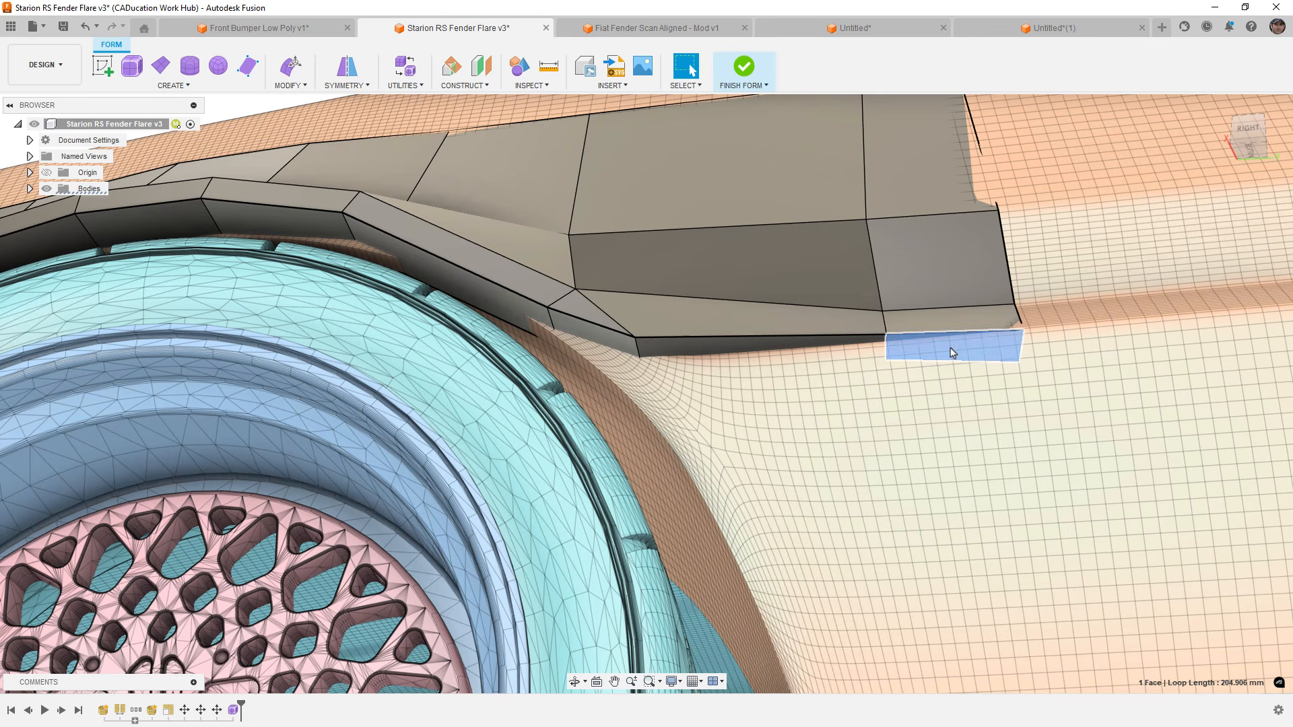
pyautogui.click(1024, 331)
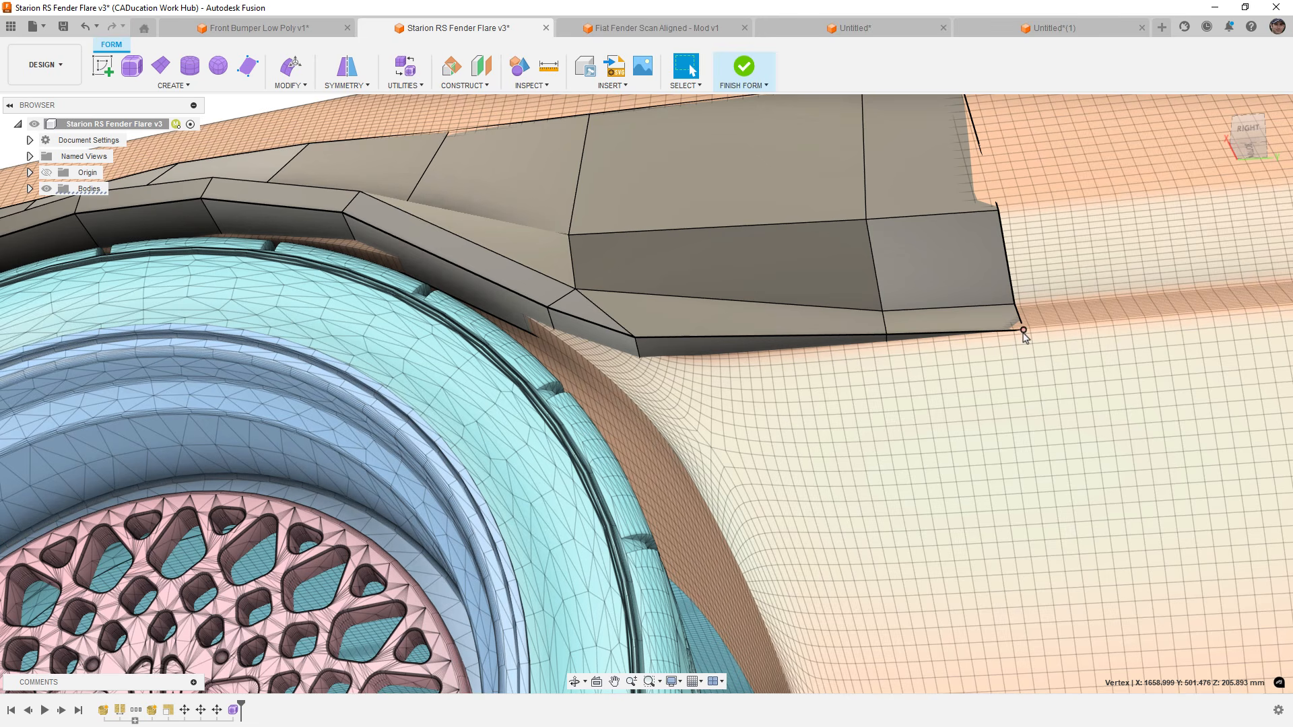
# View the whole car and examine the fog light opening in its front bumper.
pyautogui.middleClick(925, 351)
pyautogui.middleClick(925, 351)
pyautogui.keyDown('shift'); pyautogui.moveTo(645, 360); pyautogui.dragTo(706, 410, button='middle'); pyautogui.keyUp('shift')
pyautogui.moveTo(637, 451); pyautogui.dragTo(780, 375, button='middle')
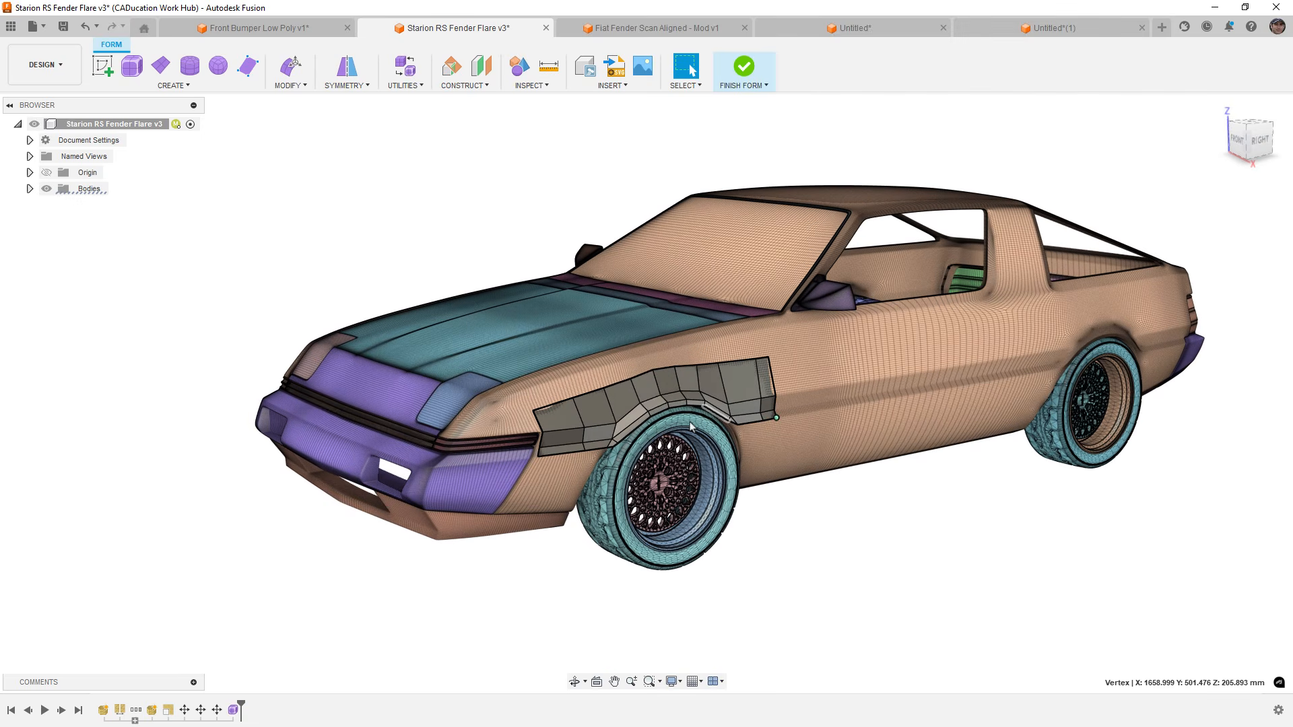
pyautogui.scroll(4, 396, 488)
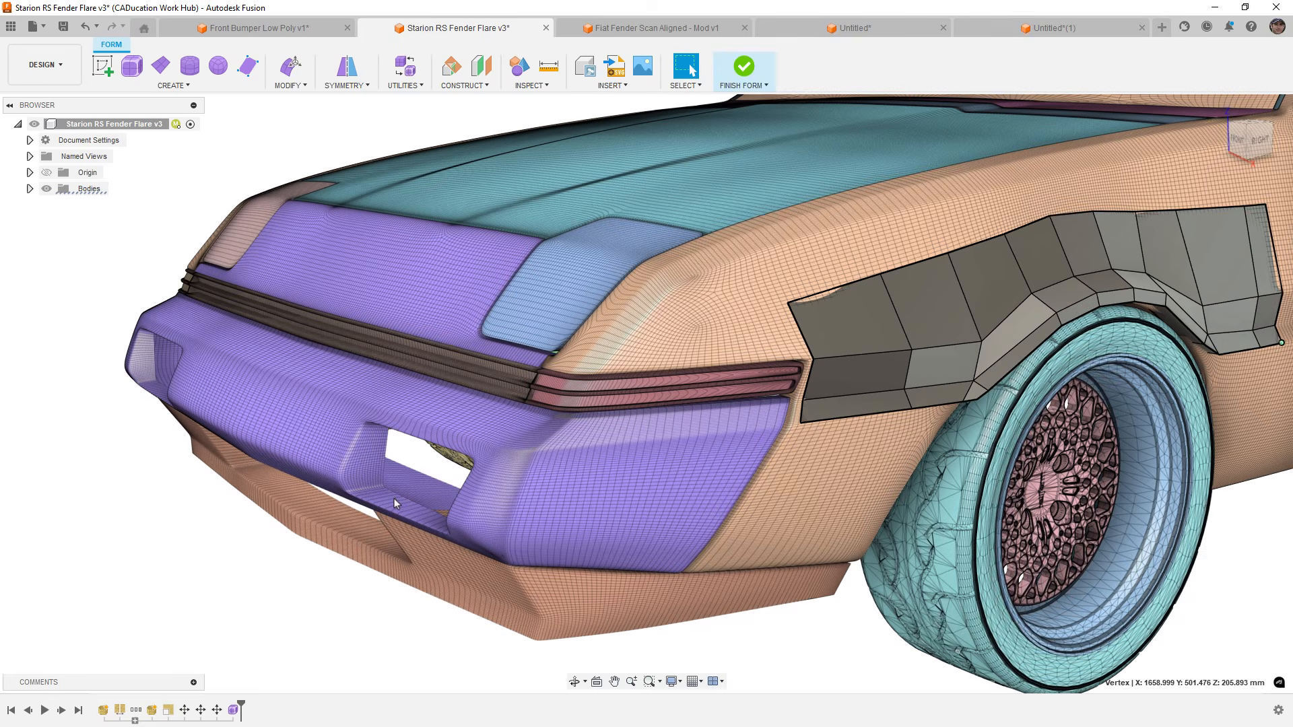
pyautogui.keyDown('shift'); pyautogui.moveTo(482, 517); pyautogui.dragTo(545, 504, button='middle'); pyautogui.keyUp('shift')
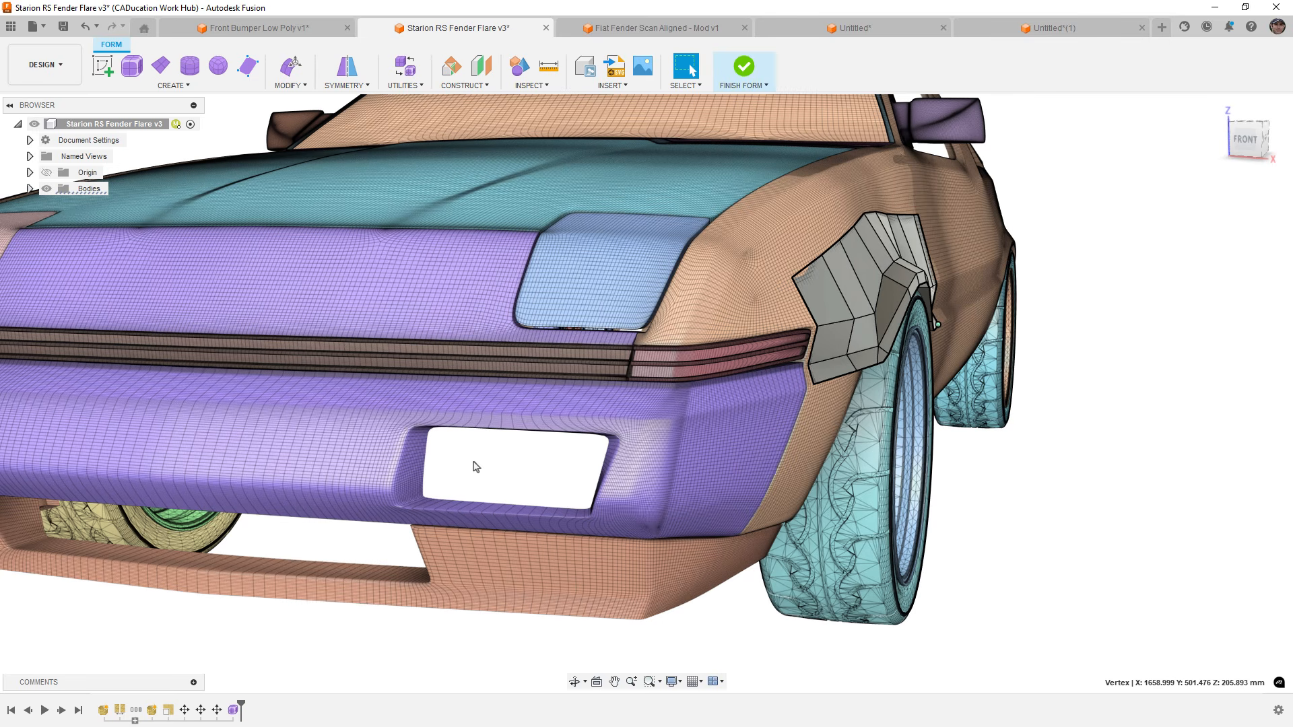
# Return to the Fiat fender document and select the two star-point vertices above and below the narrow strip beside the headlight opening.
pyautogui.click(692, 30)
pyautogui.scroll(-5, 469, 427)
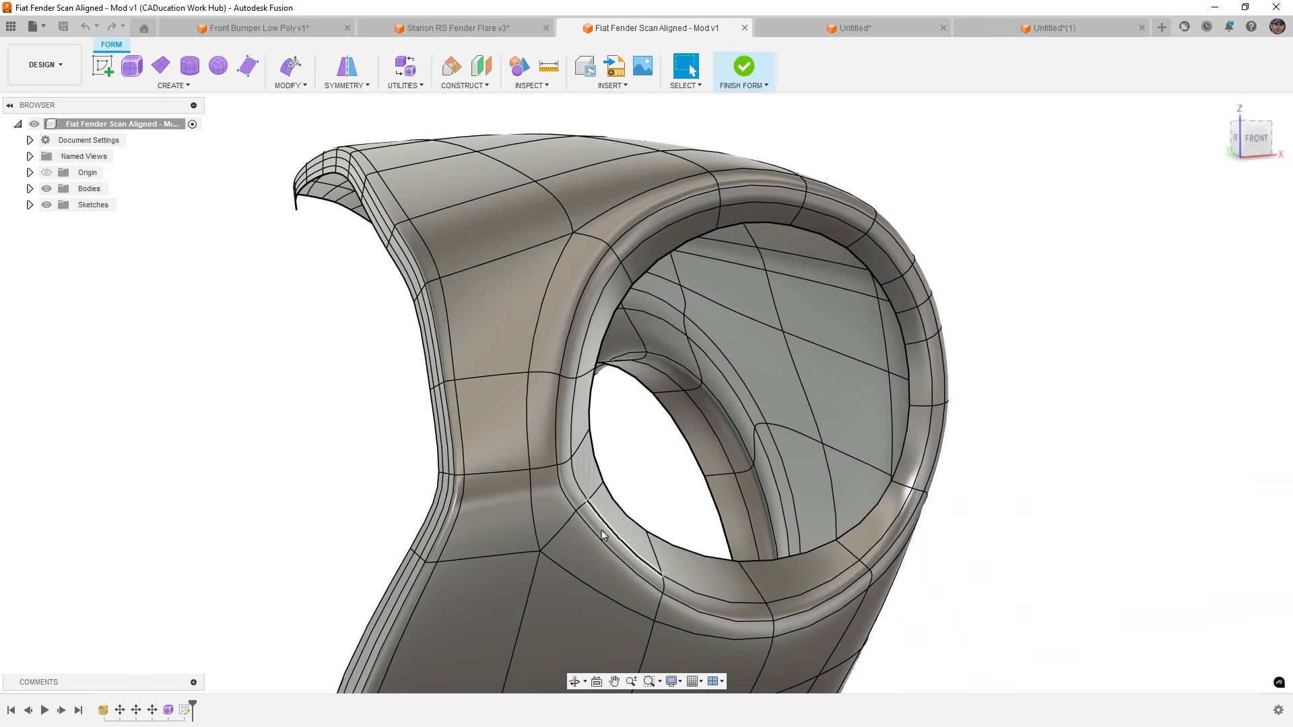
pyautogui.scroll(-1, 550, 493)
pyautogui.scroll(-2, 550, 494)
pyautogui.keyDown('shift'); pyautogui.moveTo(658, 530); pyautogui.dragTo(633, 519, button='middle'); pyautogui.keyUp('shift')
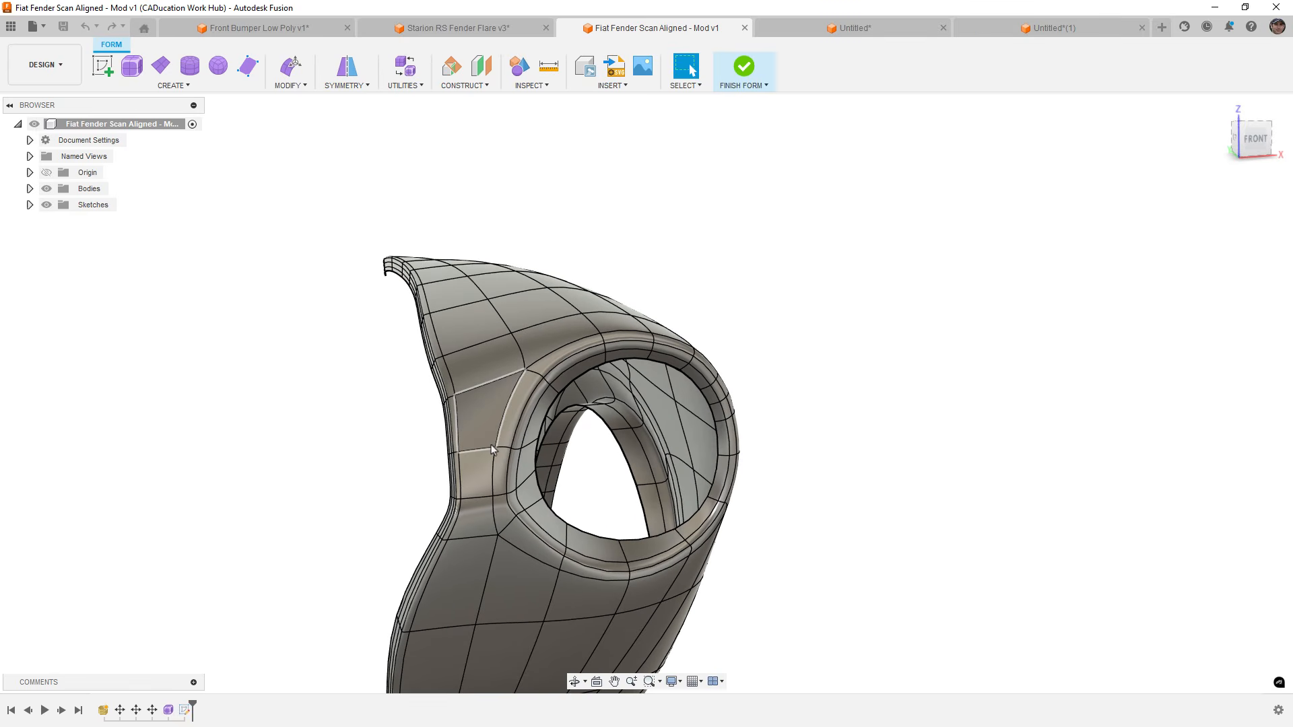
pyautogui.click(524, 371)
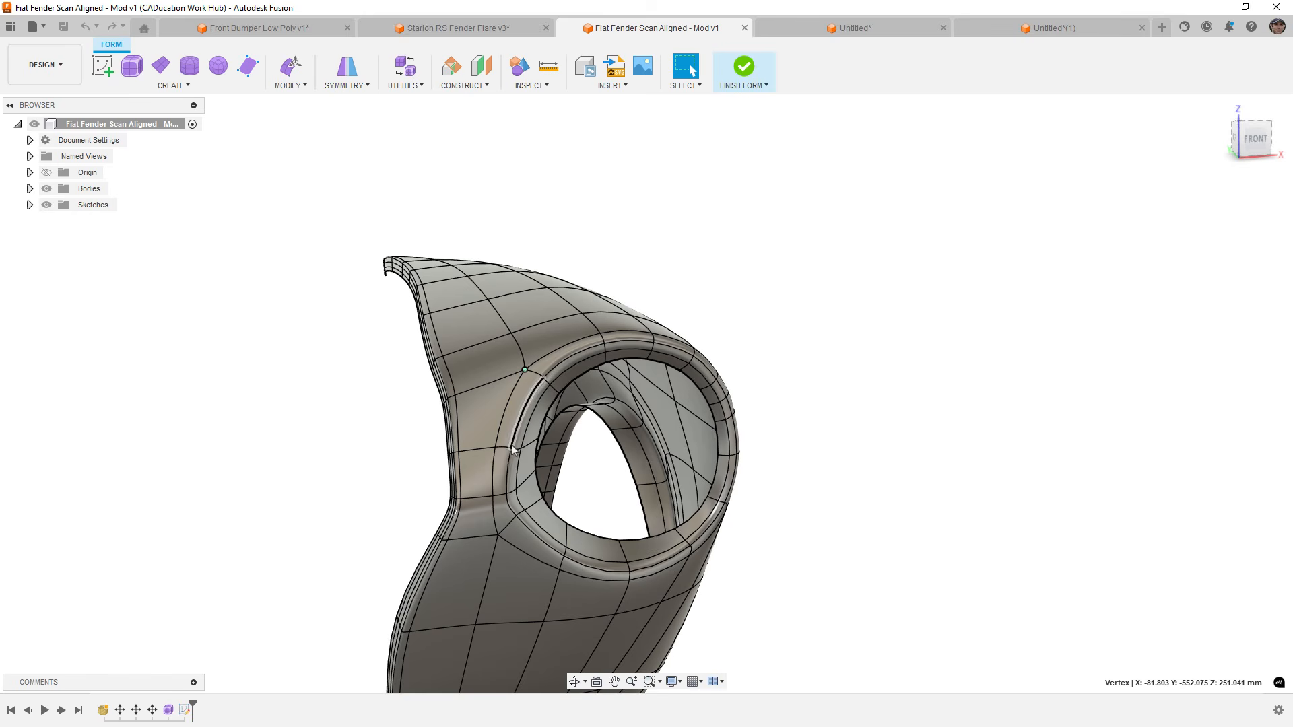
pyautogui.keyDown('ctrl'); pyautogui.click(499, 536); pyautogui.keyUp('ctrl')
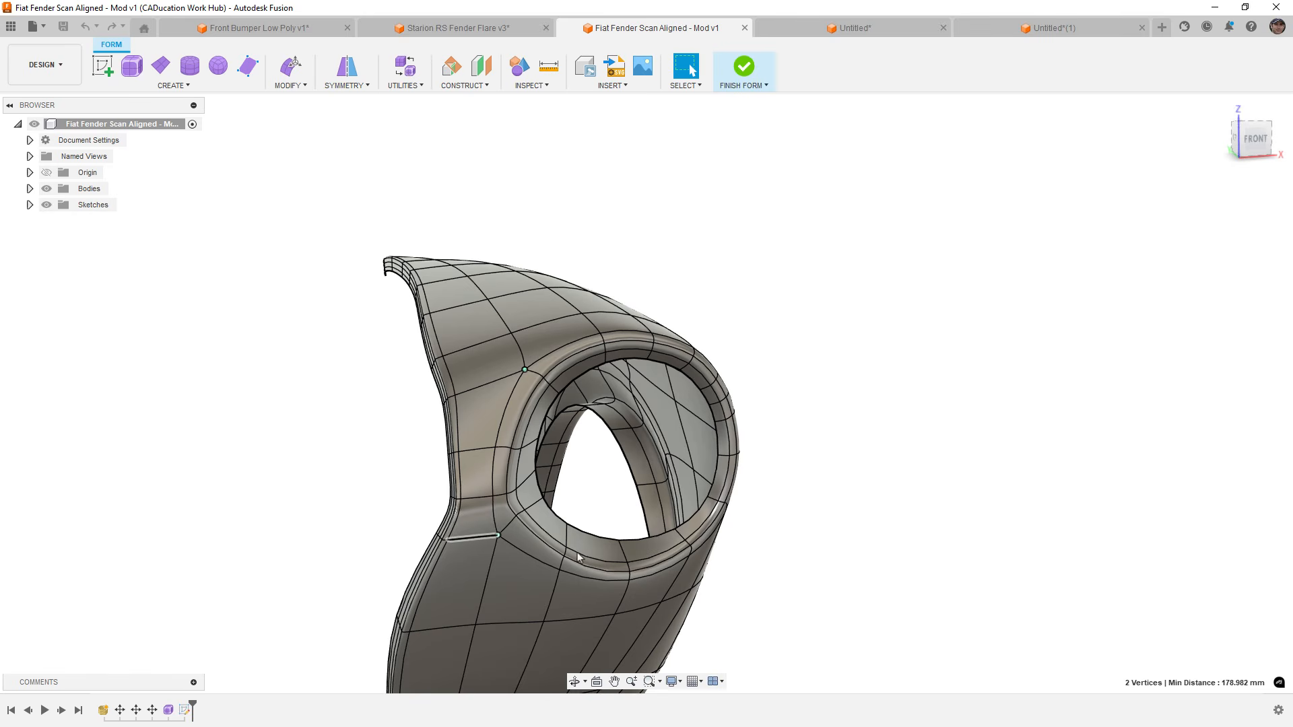
pyautogui.keyDown('shift'); pyautogui.moveTo(578, 556); pyautogui.dragTo(669, 548, button='middle'); pyautogui.keyUp('shift')
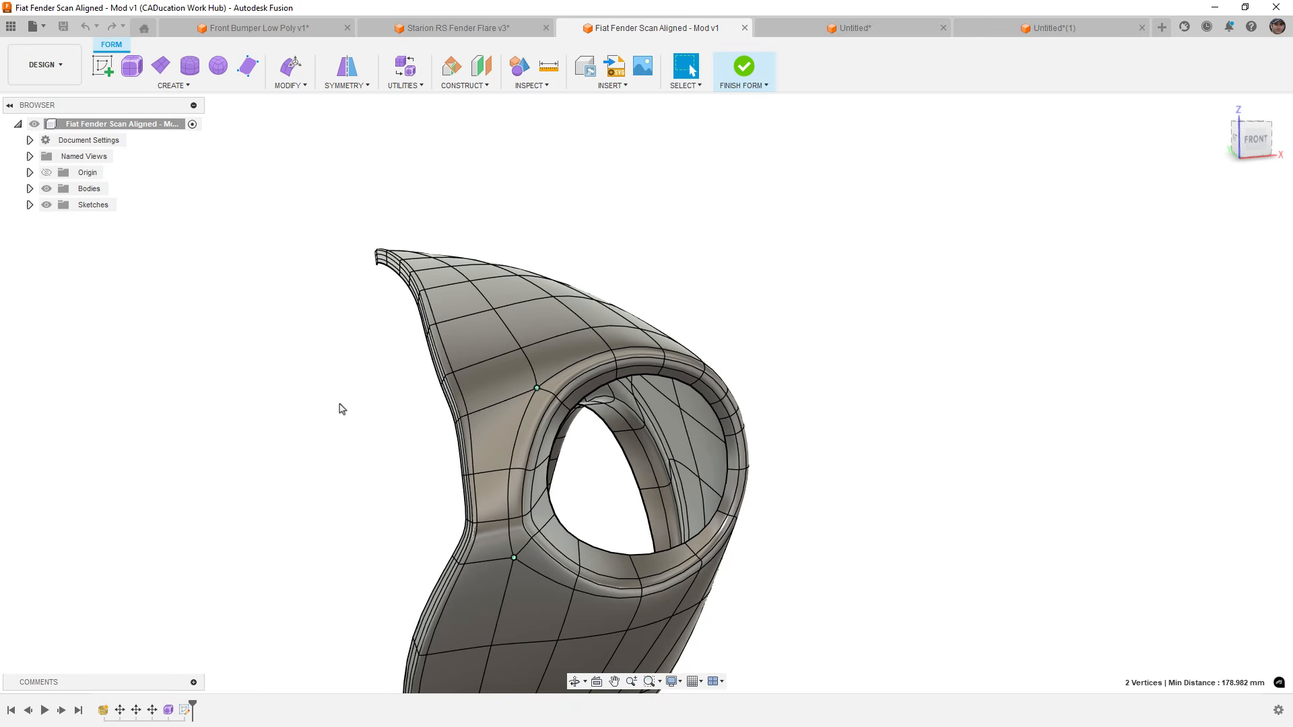
# Clear the vertex selection and view the whole fender from its outer side.
pyautogui.click(698, 289)
pyautogui.scroll(-2, 698, 290)
pyautogui.keyDown('shift'); pyautogui.moveTo(752, 432); pyautogui.dragTo(736, 507, button='middle'); pyautogui.keyUp('shift')
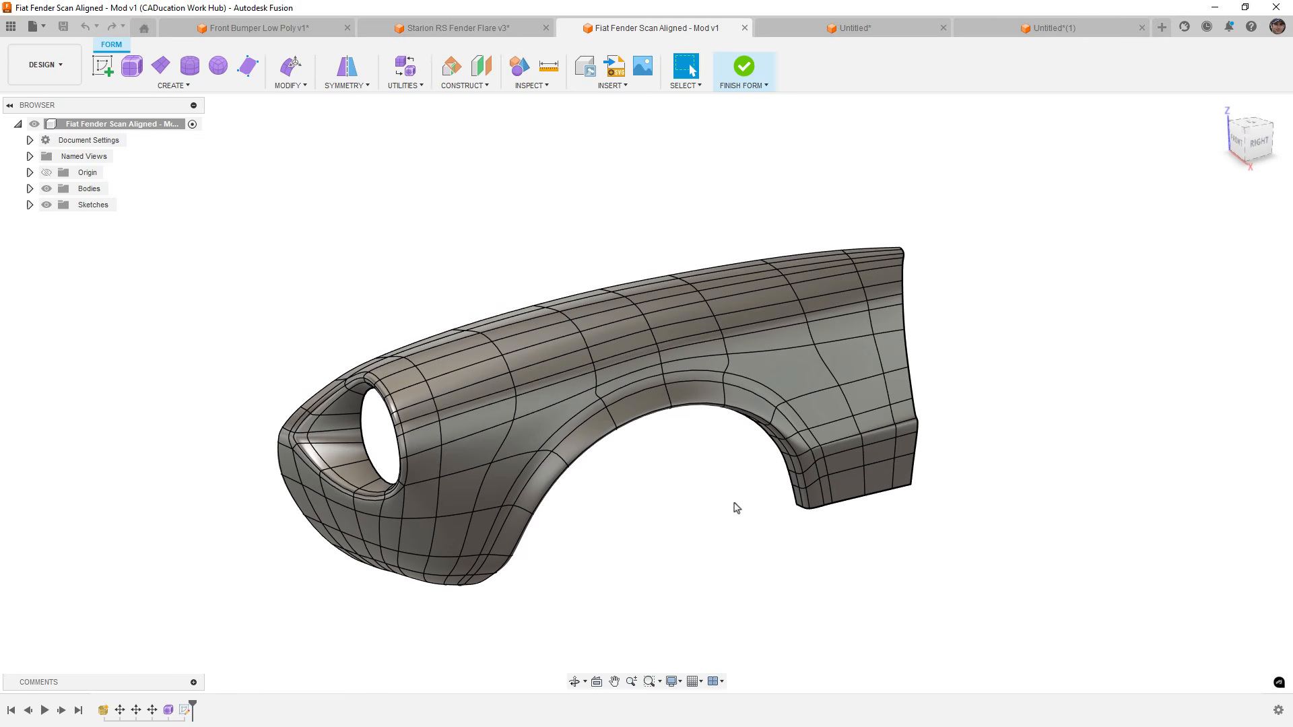